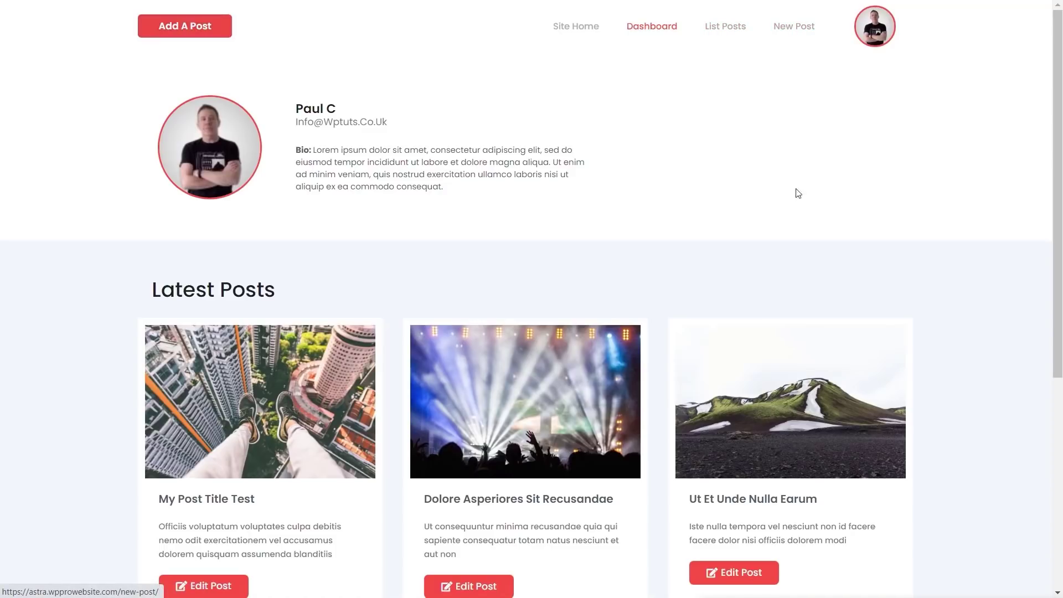
Review the front-end dashboard's latest posts and the edit form of the My Post Title Test post
scroll(932, 227, "down", 4)
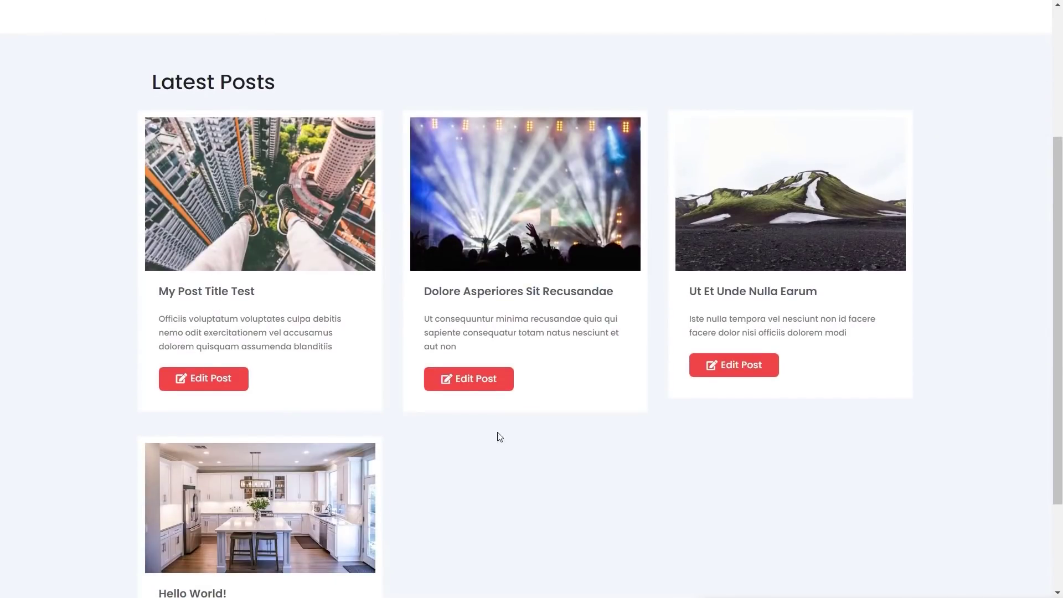
left_click(213, 386)
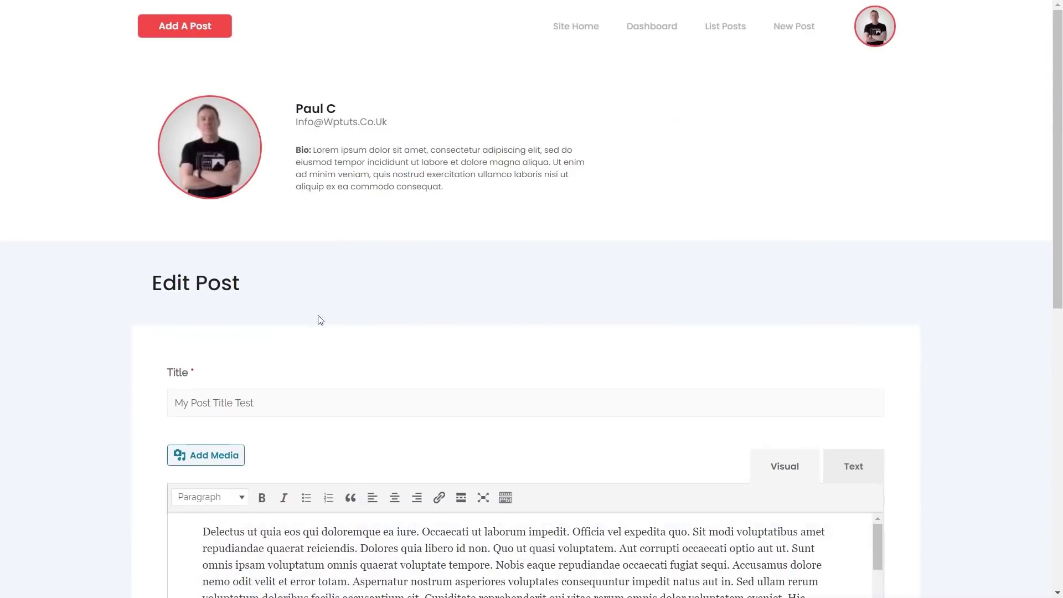
scroll(103, 329, "down", 8)
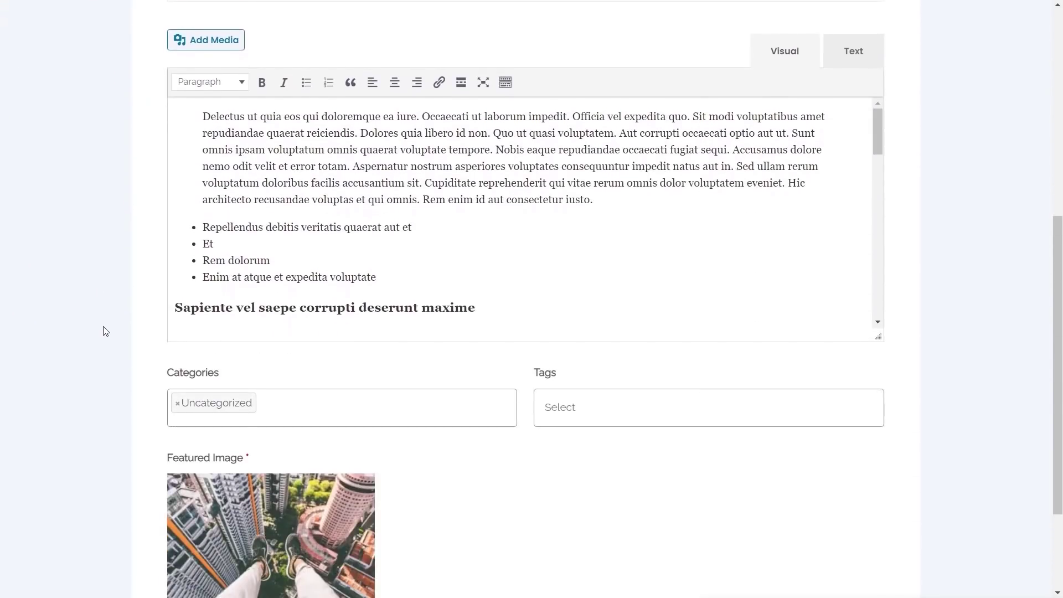
scroll(105, 330, "down", 3)
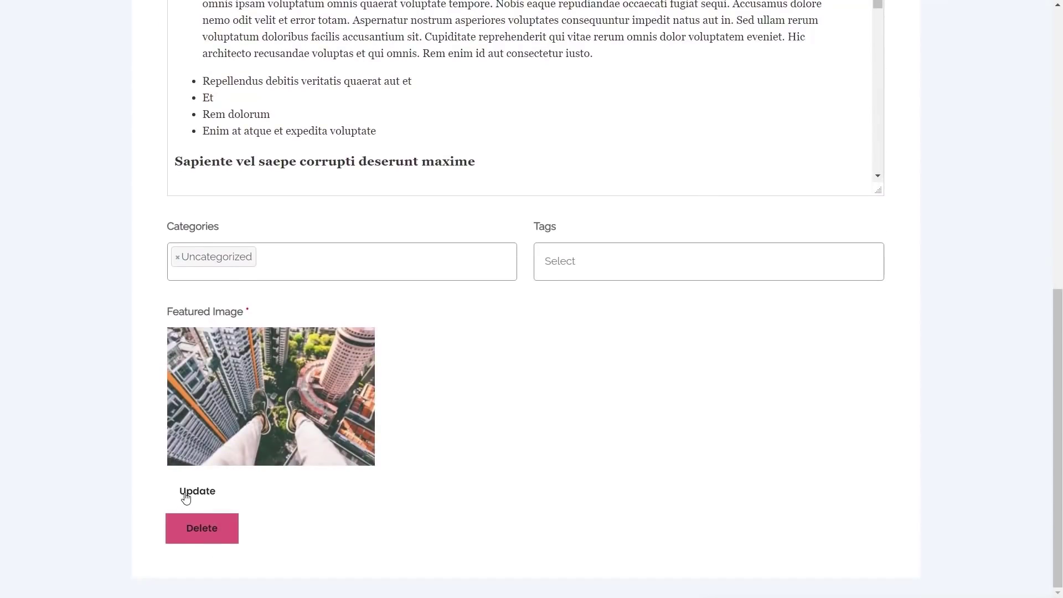
scroll(85, 453, "up", 10)
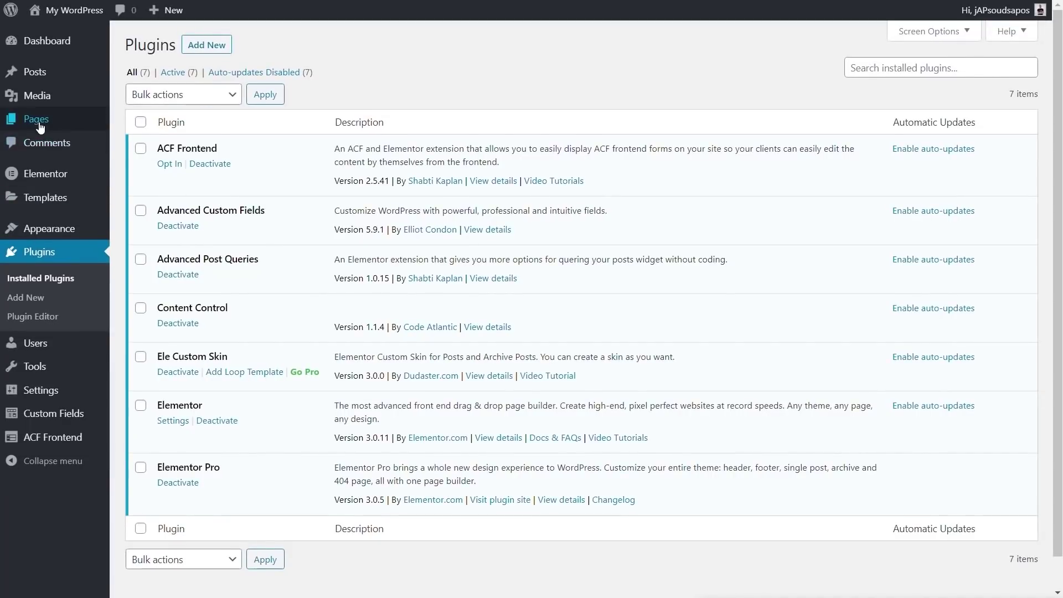
Create a new page titled Dashboard, turn off the pre-publish checks and publish the page
mouse_move(36, 119)
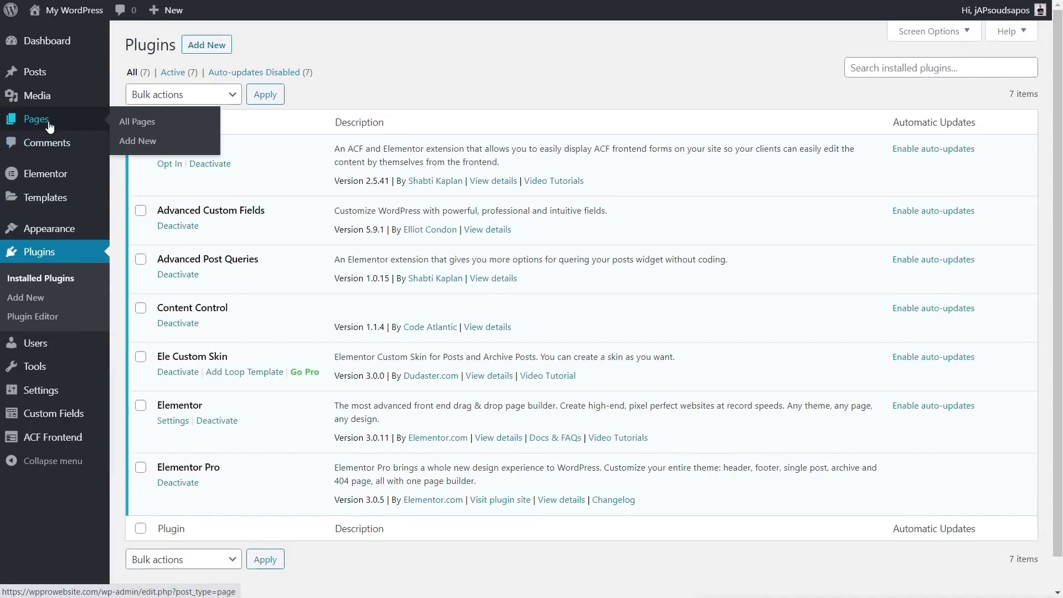
left_click(133, 143)
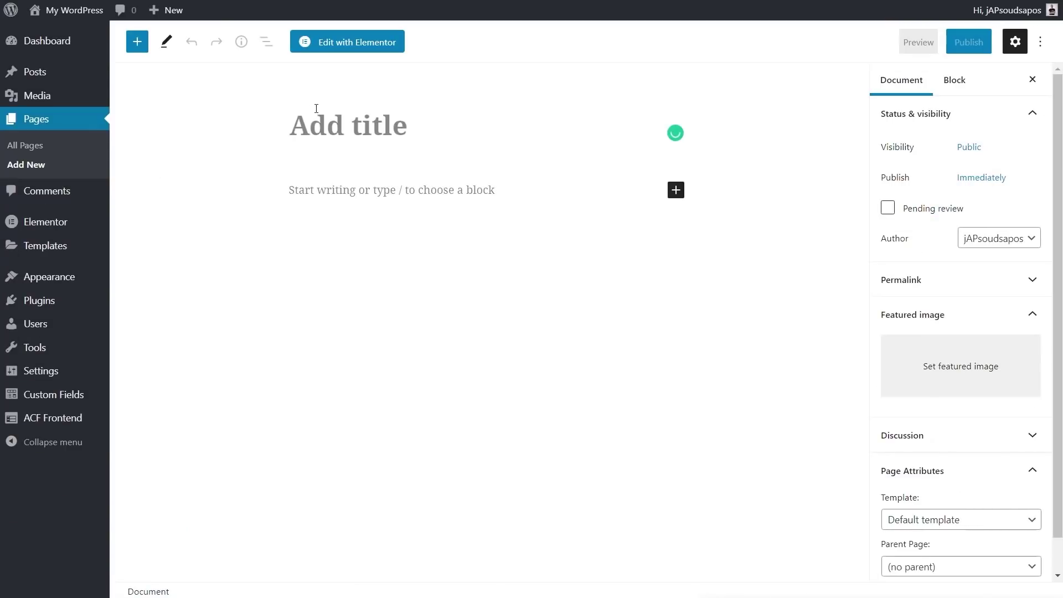
type("Dashbo")
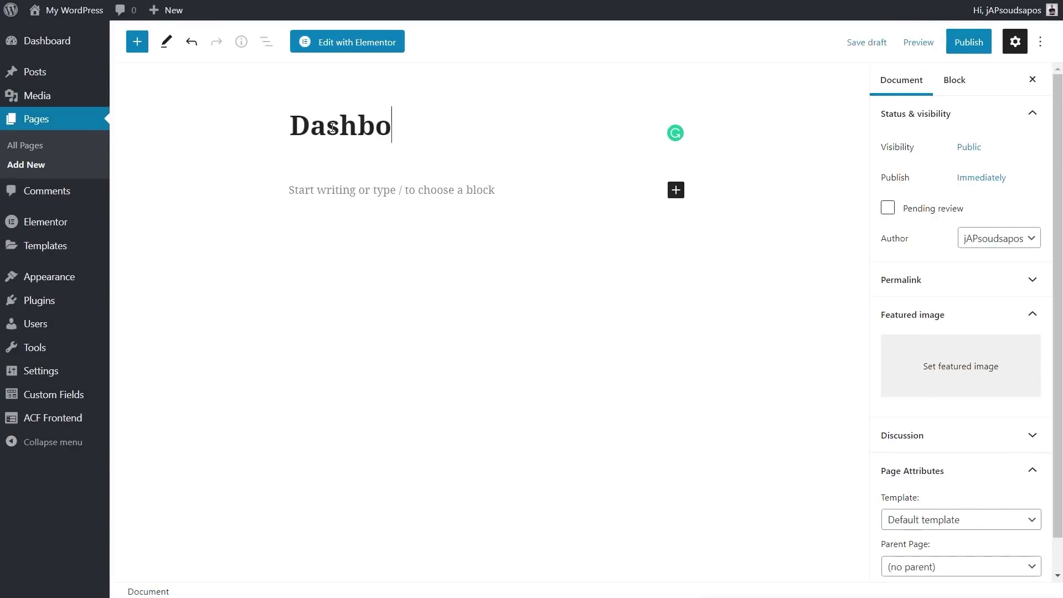
type("ard")
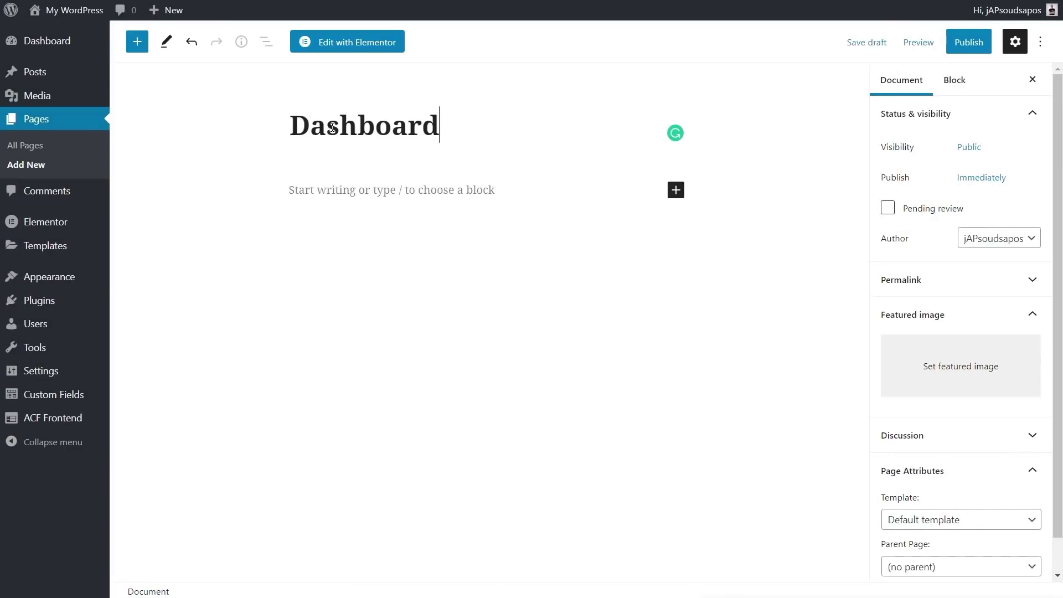
left_click(969, 50)
left_click(888, 561)
left_click(932, 33)
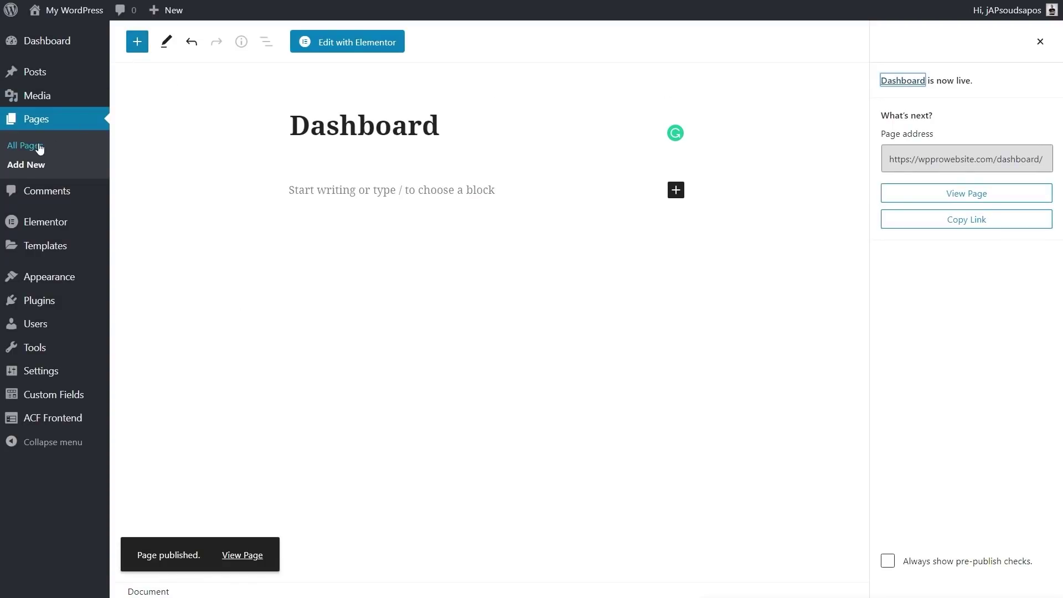
Create and publish a new page titled Edit Post
left_click(27, 164)
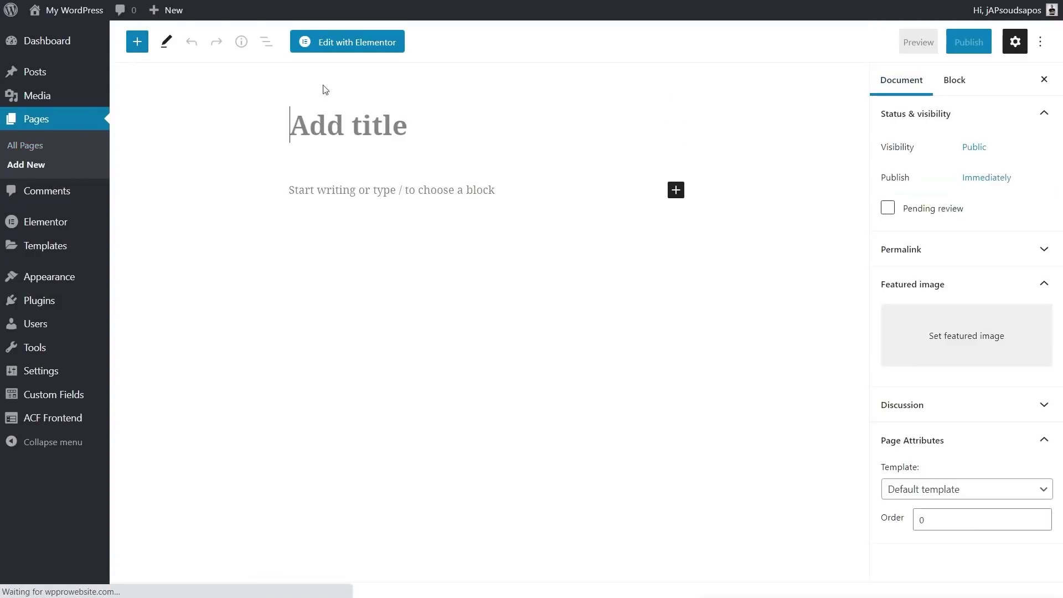
type("Edit Post")
left_click(969, 42)
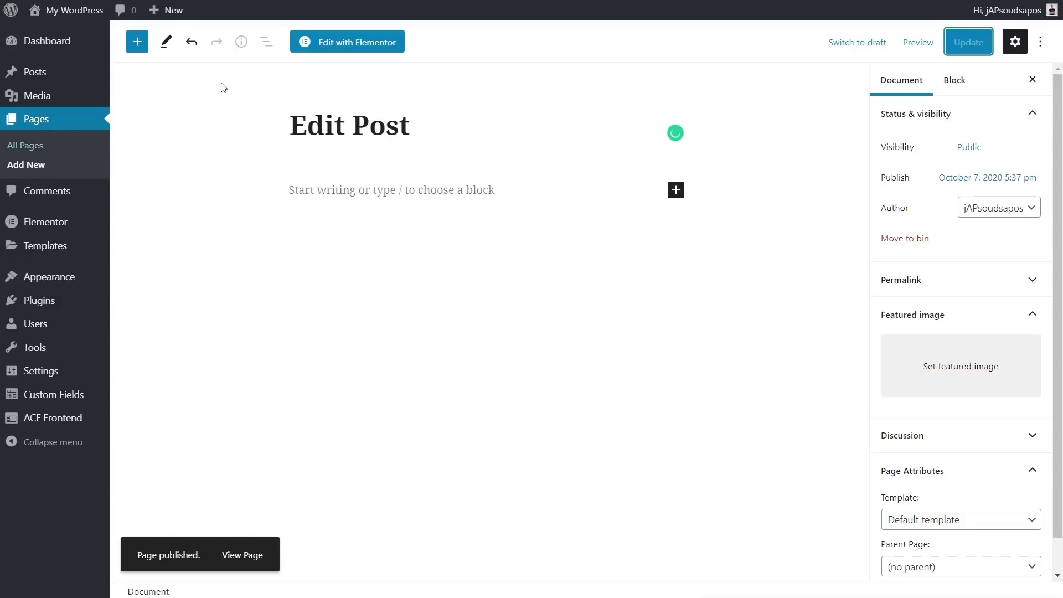
Create and publish a page titled All Posts, and title another new page Add Post
left_click(51, 168)
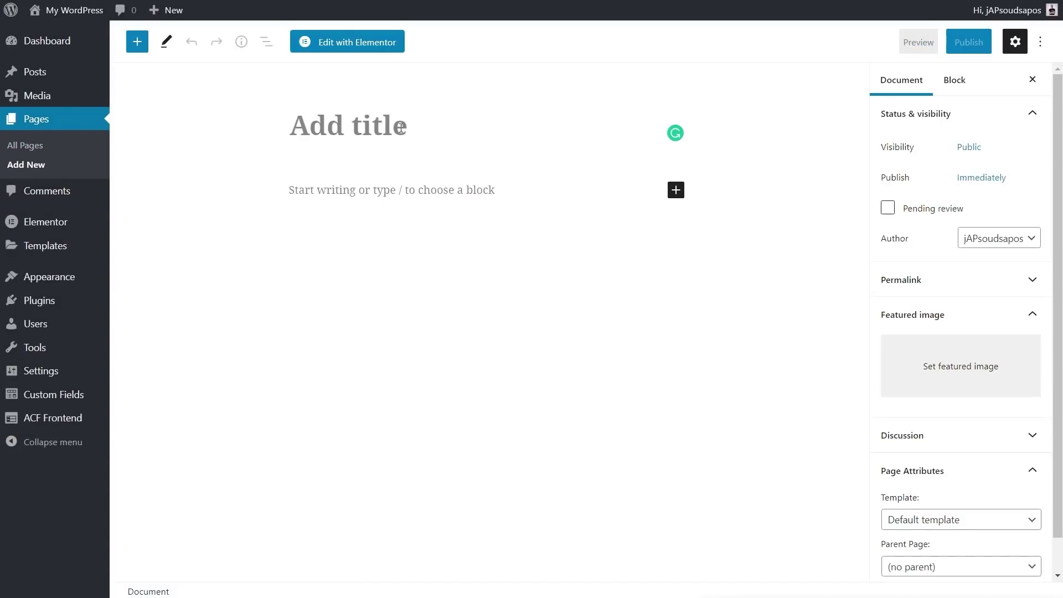
type("All Posts")
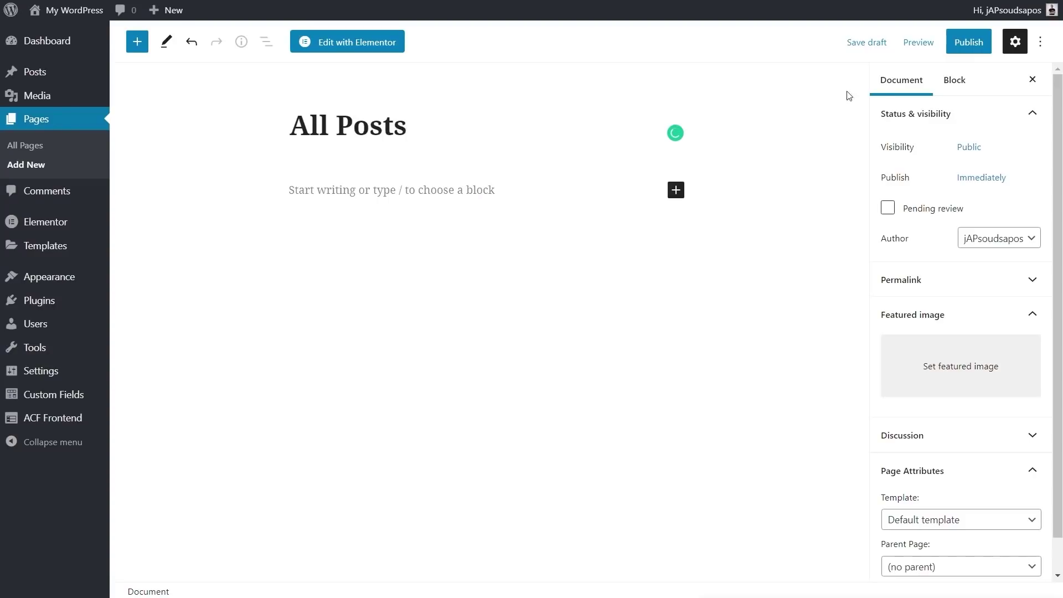
left_click(963, 41)
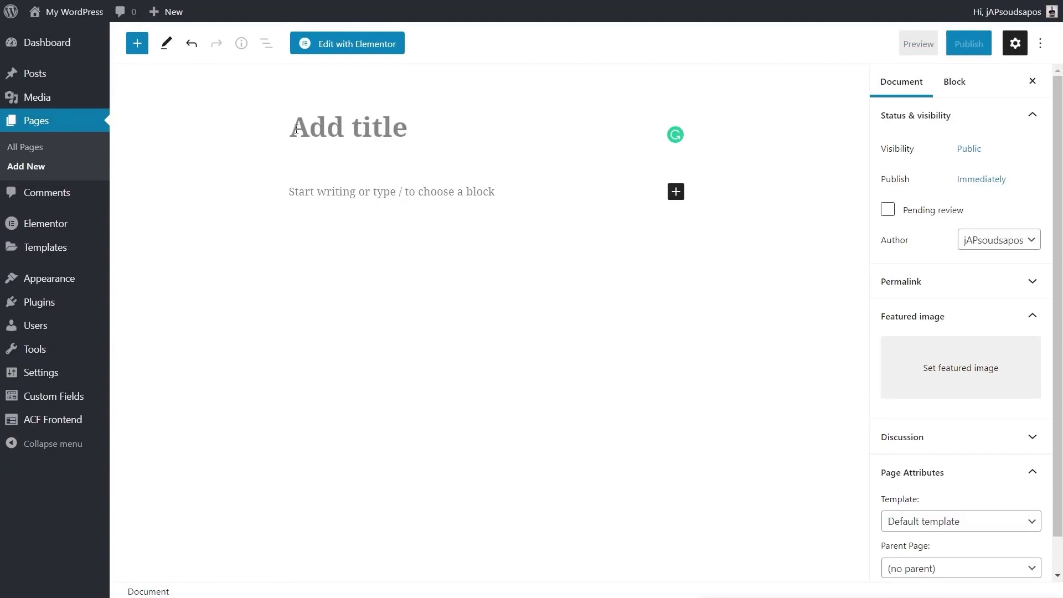
type("Add Post")
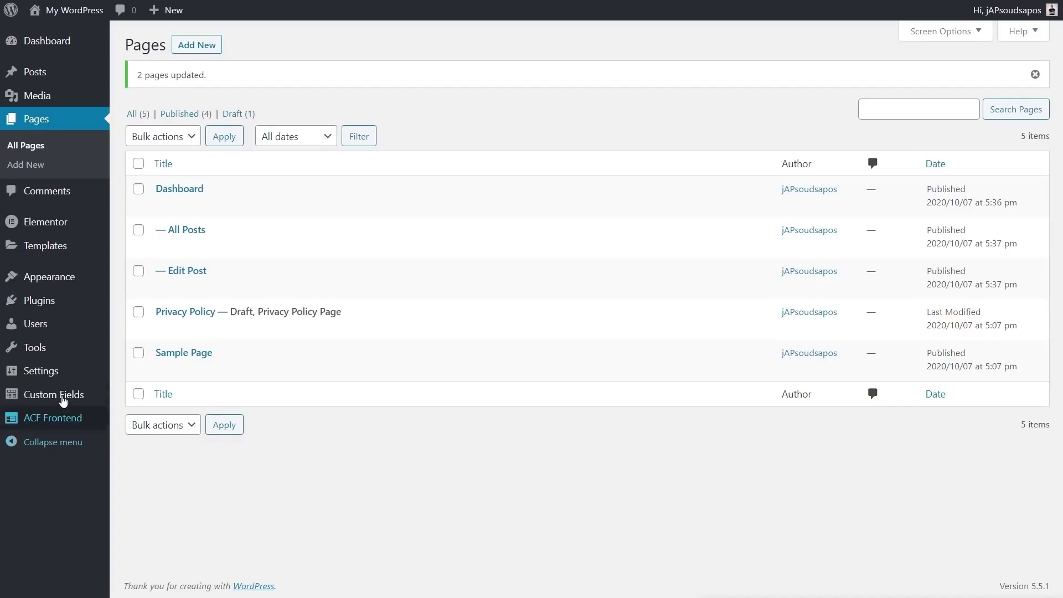
Start a new restriction in the Content Control settings and title it Dashboard Restrictions
mouse_move(61, 371)
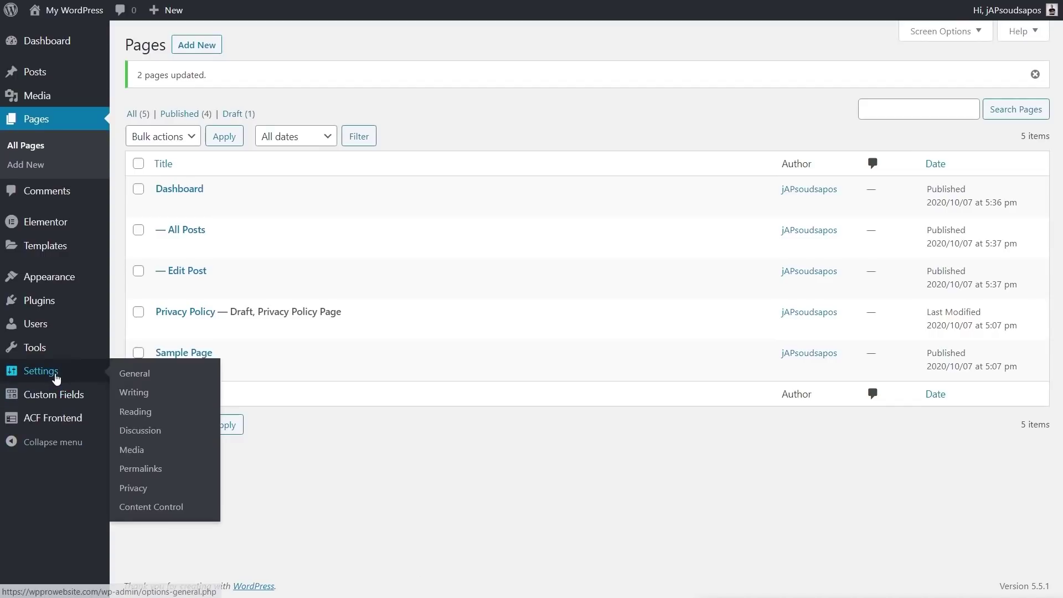
left_click(154, 507)
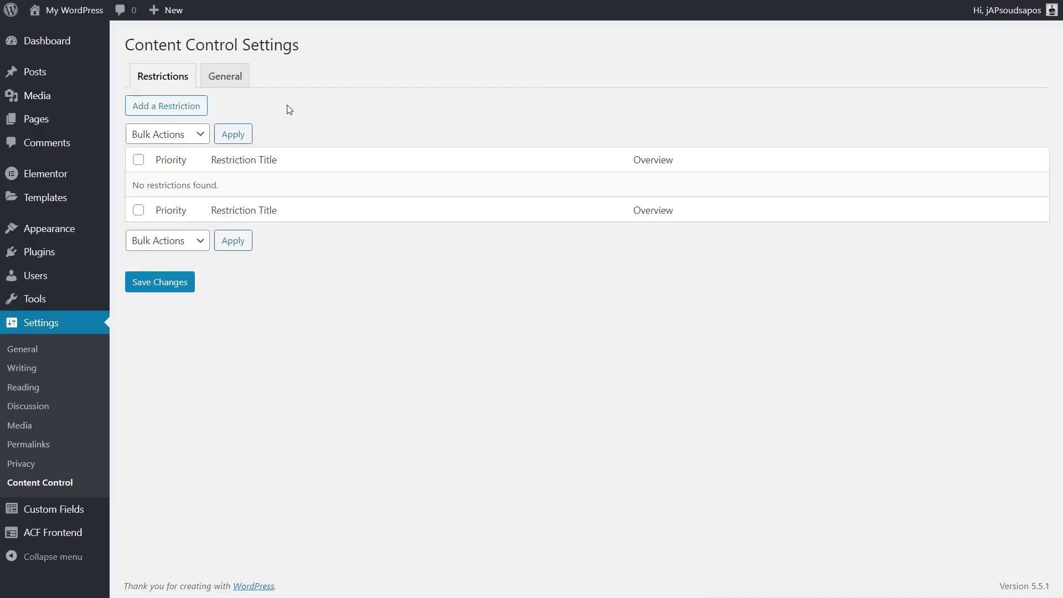
left_click(168, 107)
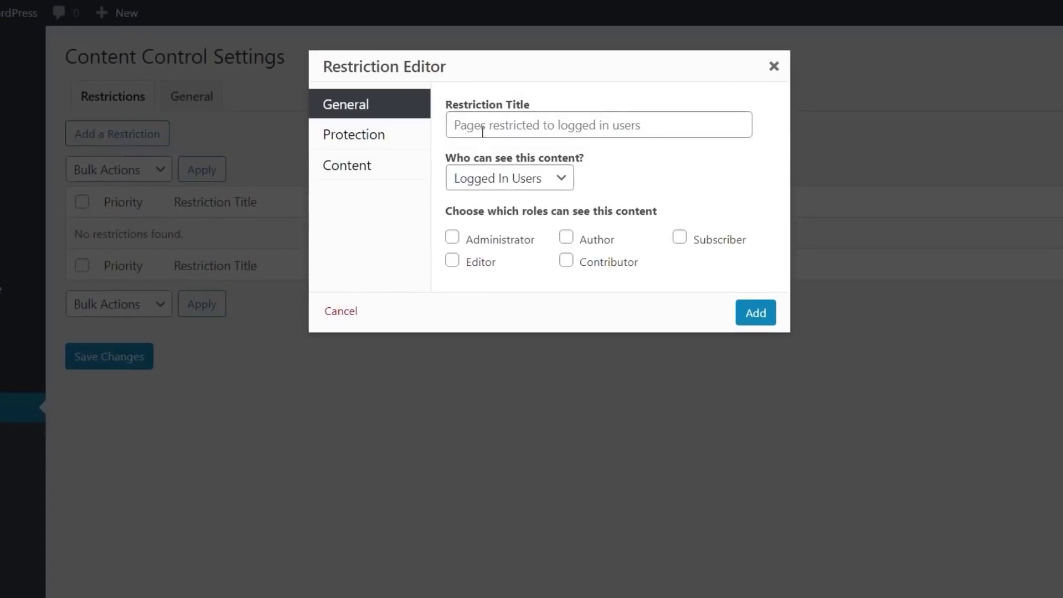
left_click(482, 131)
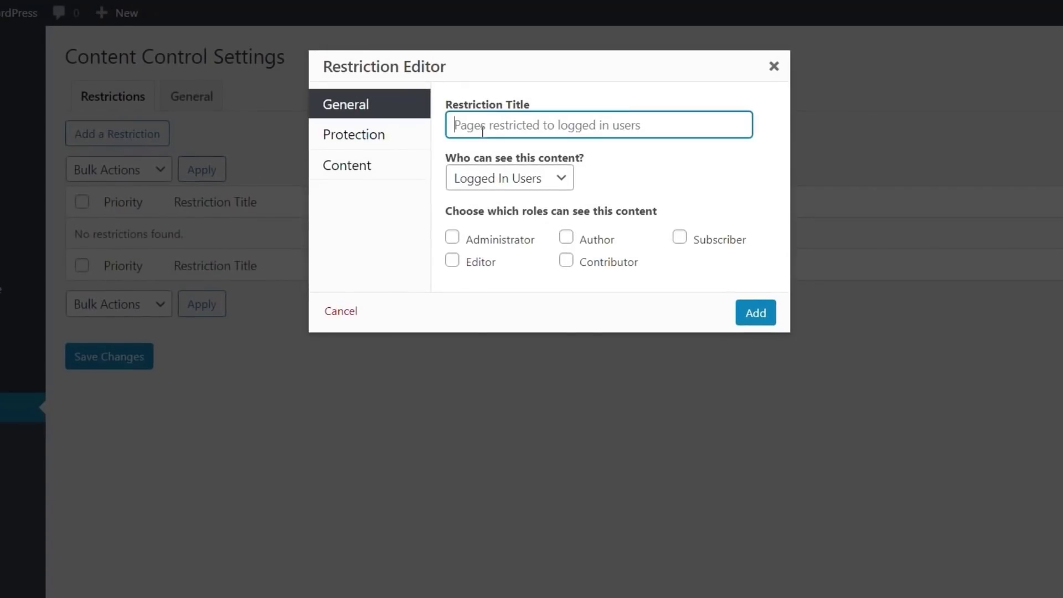
type("Dashboard Restrictions")
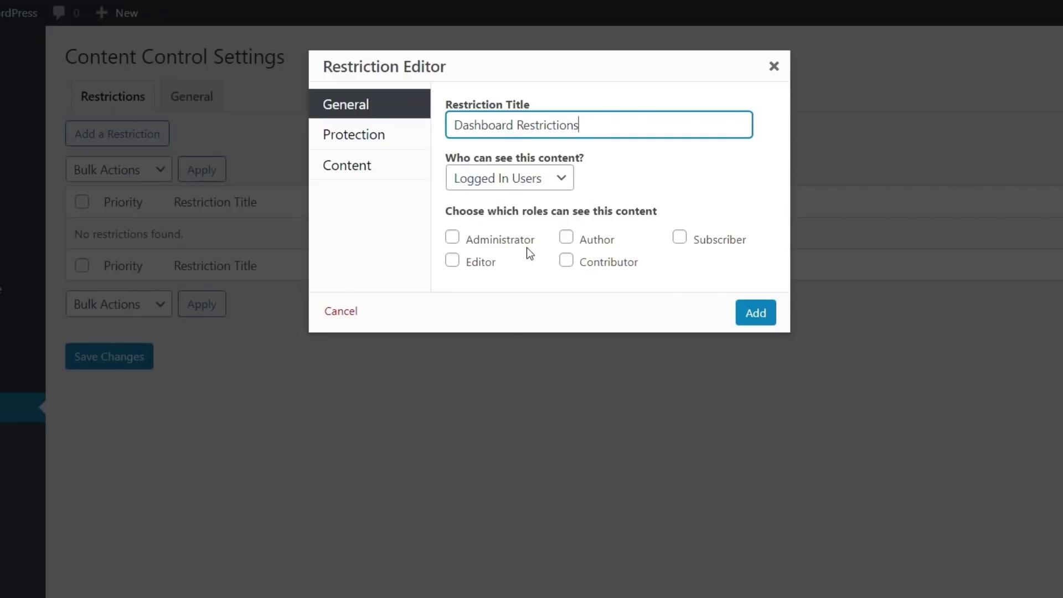
Allow the Administrator, Author and Editor roles to see the restricted content
left_click(452, 238)
left_click(565, 238)
left_click(452, 261)
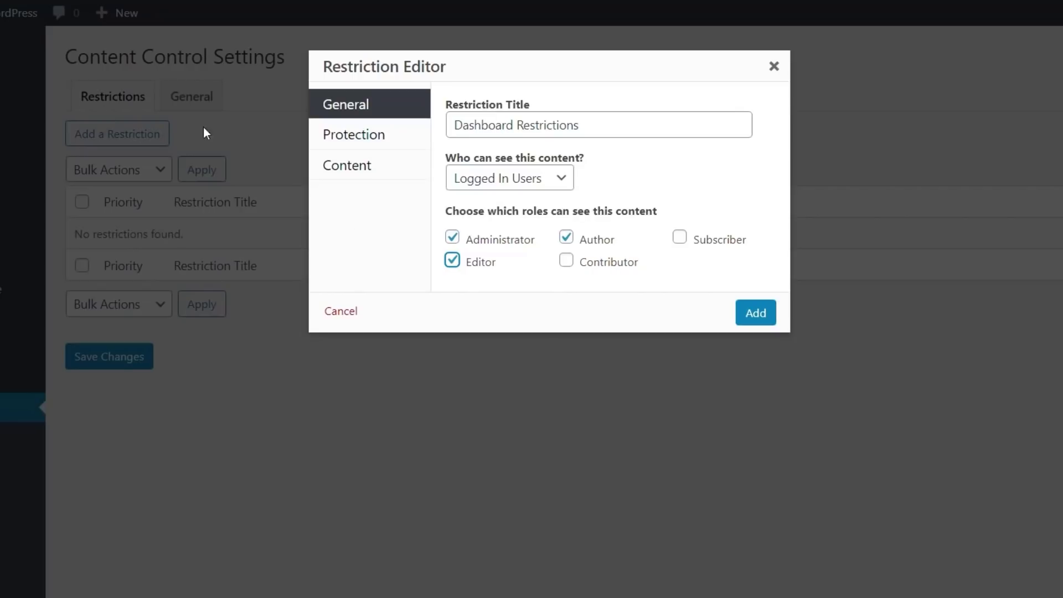
Review the restriction's options for how content is protected and where visitors are redirected
left_click(335, 140)
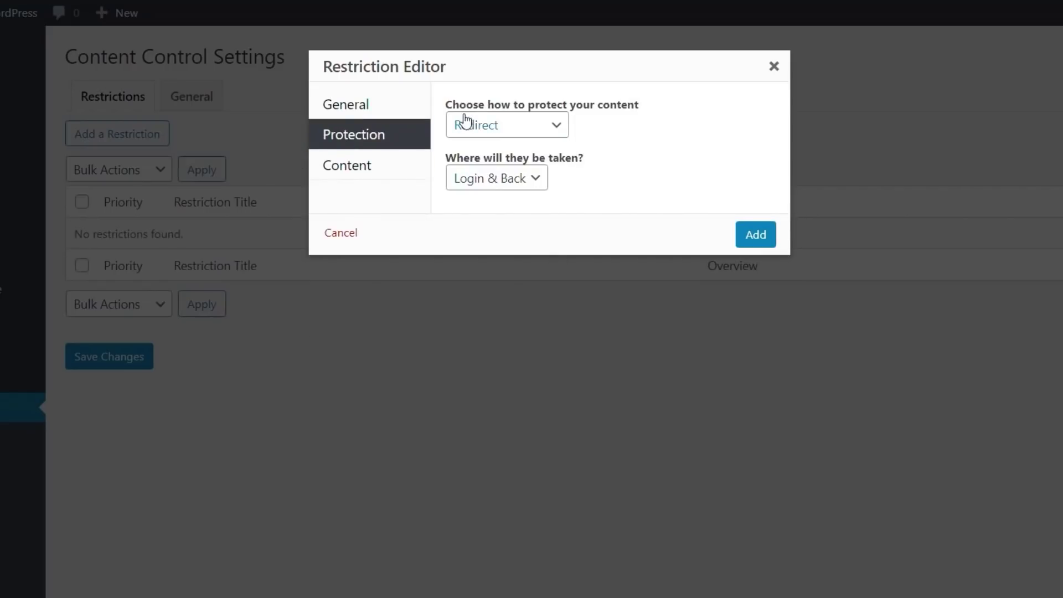
left_click(556, 128)
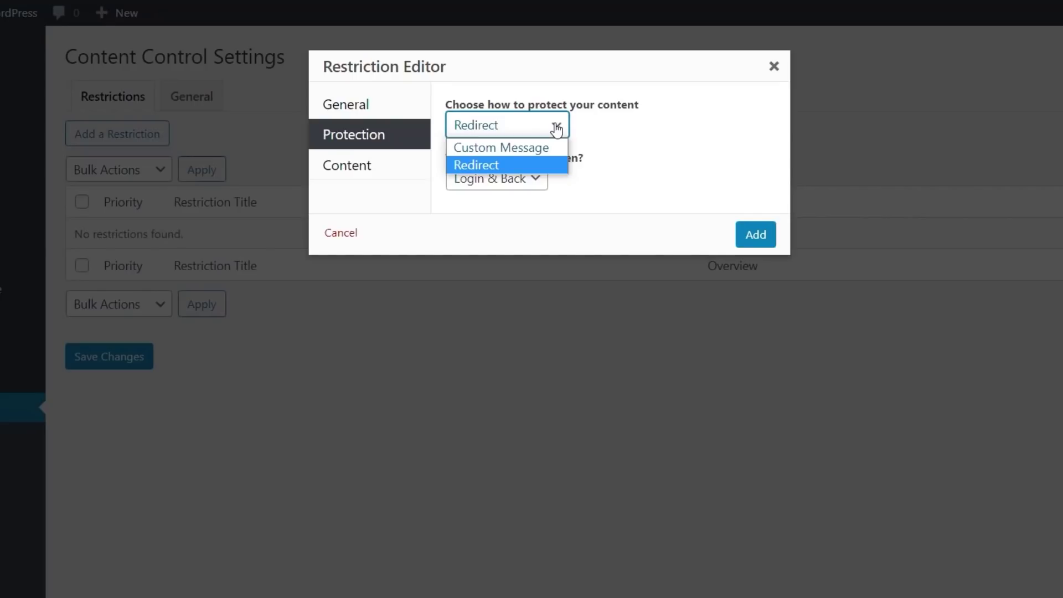
left_click(663, 131)
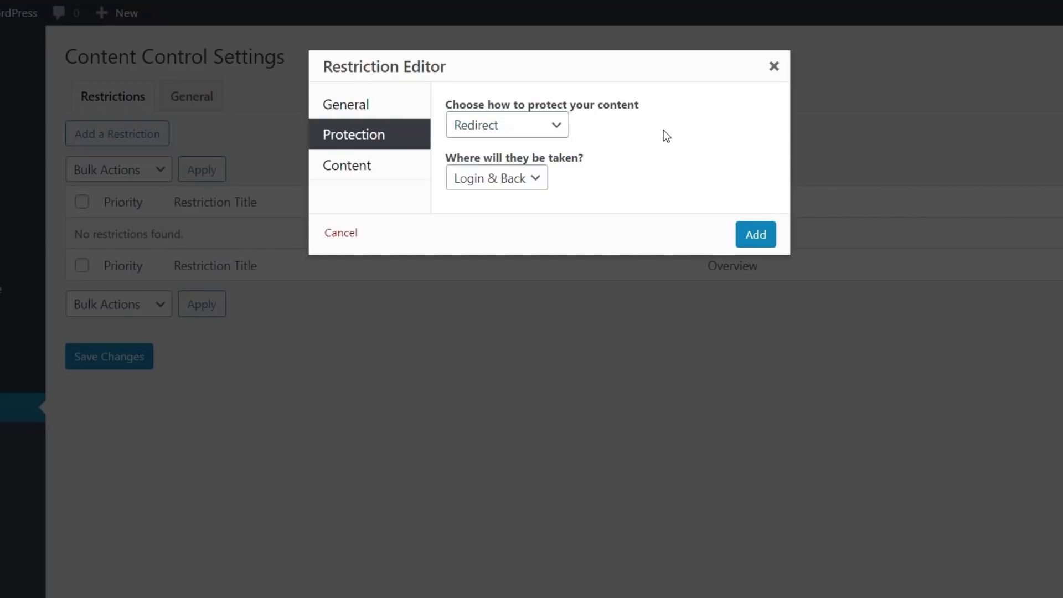
left_click(543, 182)
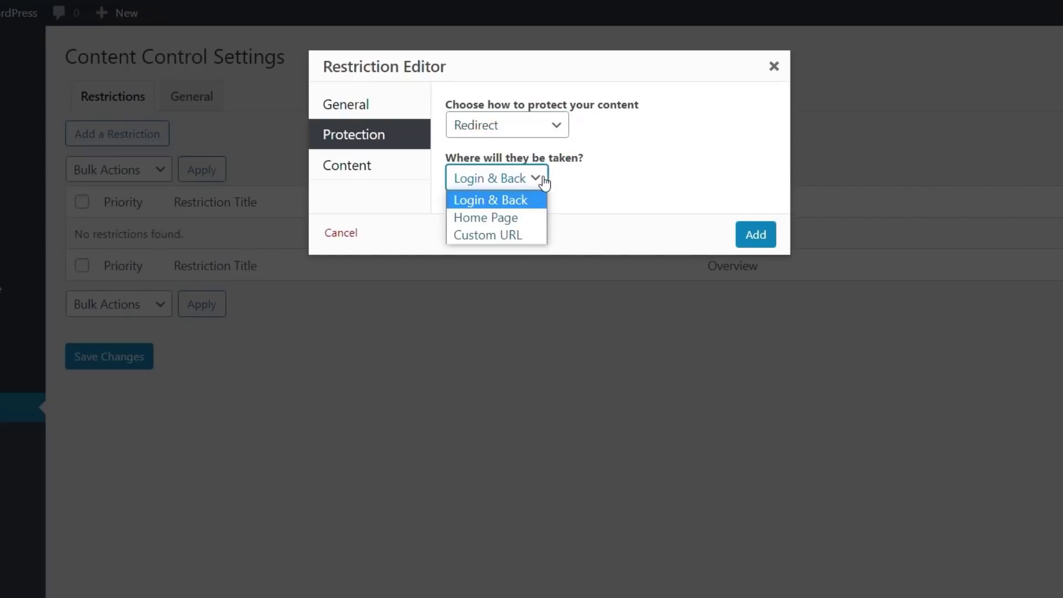
left_click(614, 176)
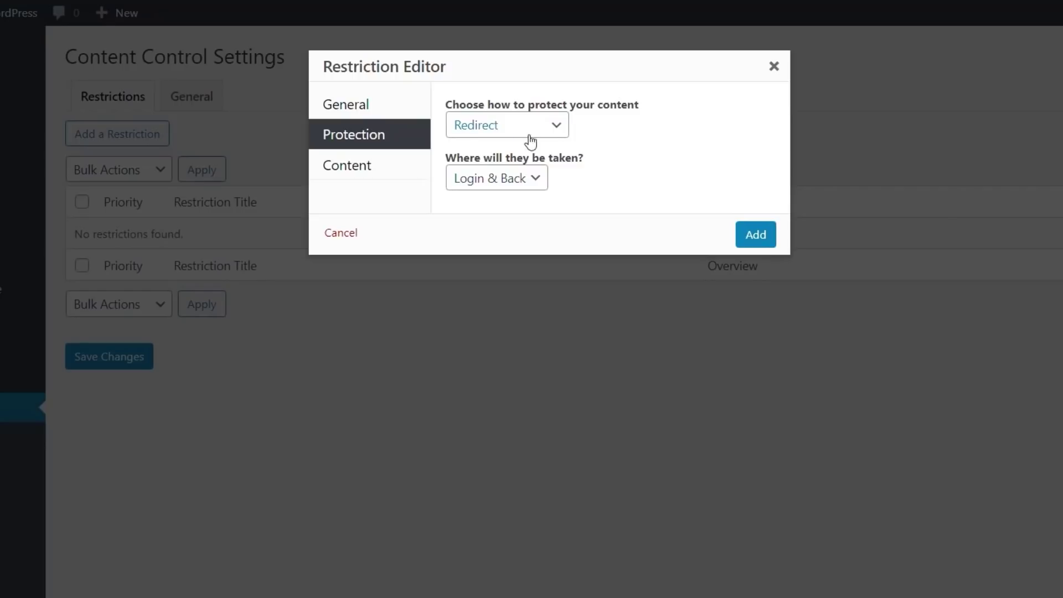
Change the restriction's content condition to A Selected Page
left_click(368, 177)
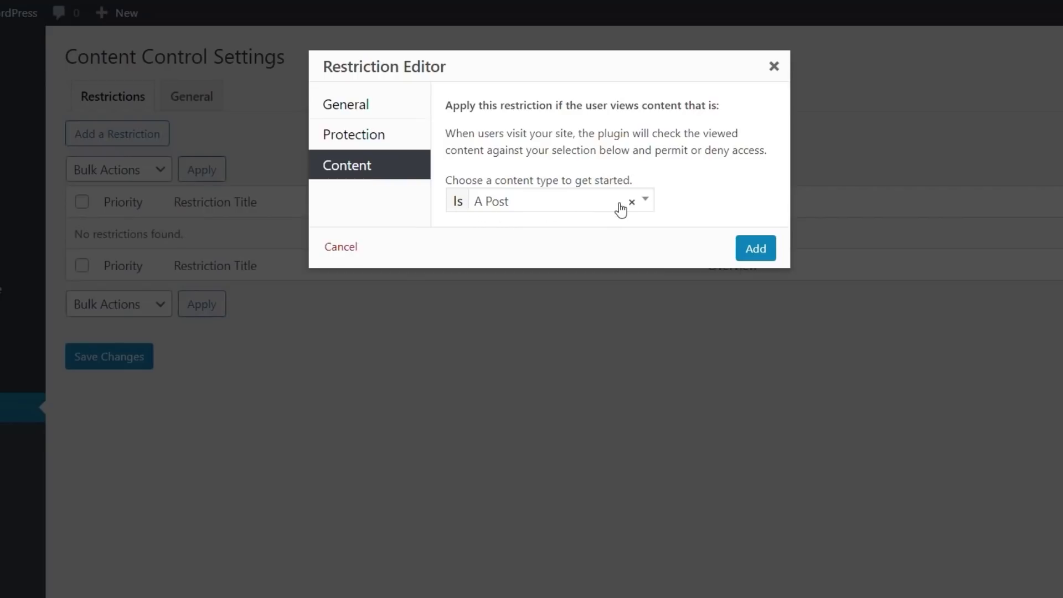
left_click(647, 201)
left_click(631, 202)
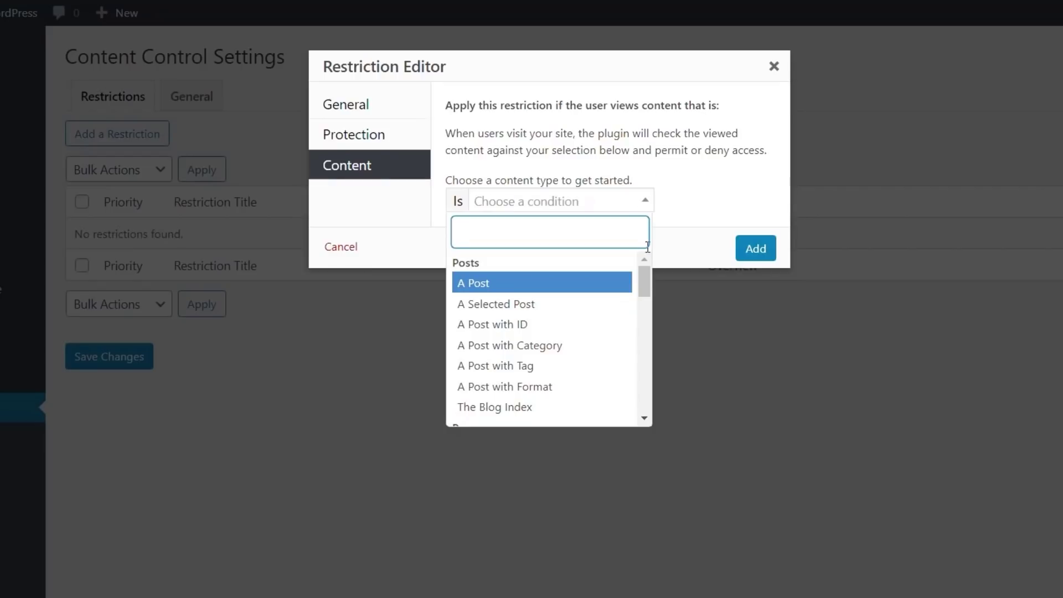
left_click_drag(646, 281, 649, 300)
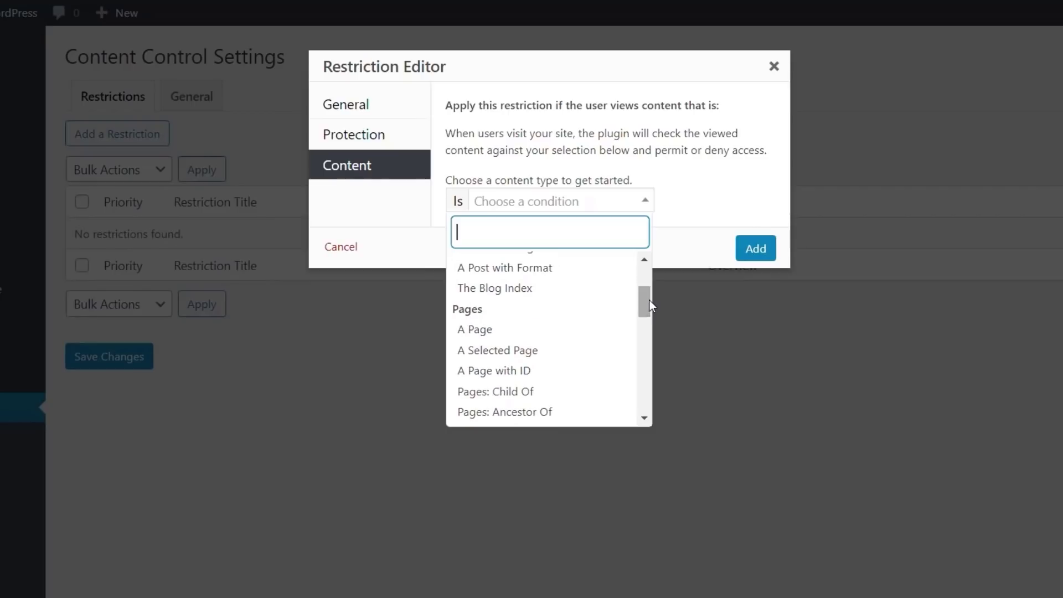
left_click(496, 351)
Apply the restriction to the Edit Post, Dashboard, All Posts and Add Post pages
left_click(526, 233)
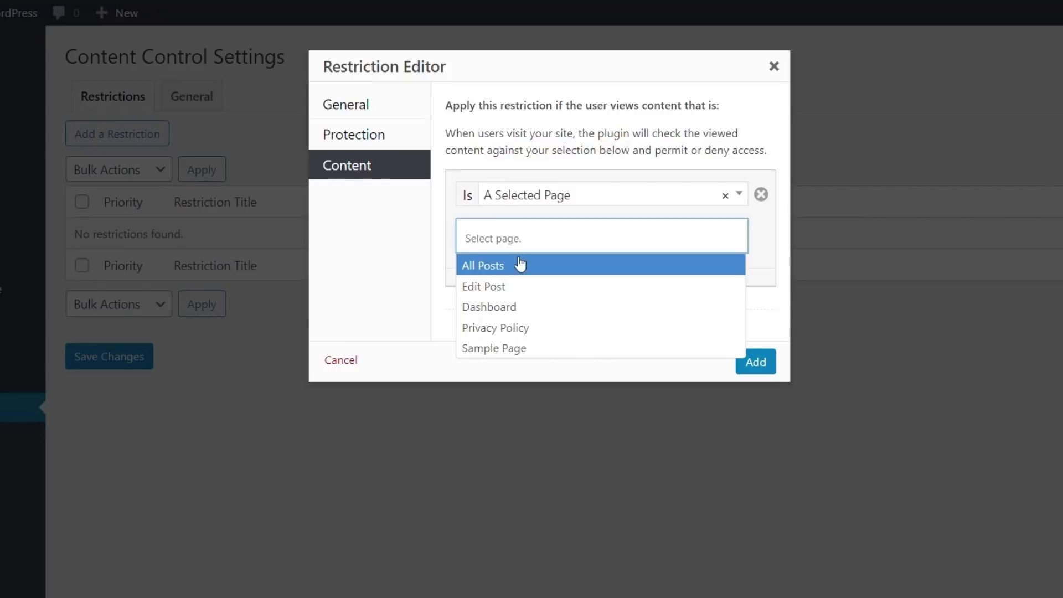
left_click(514, 294)
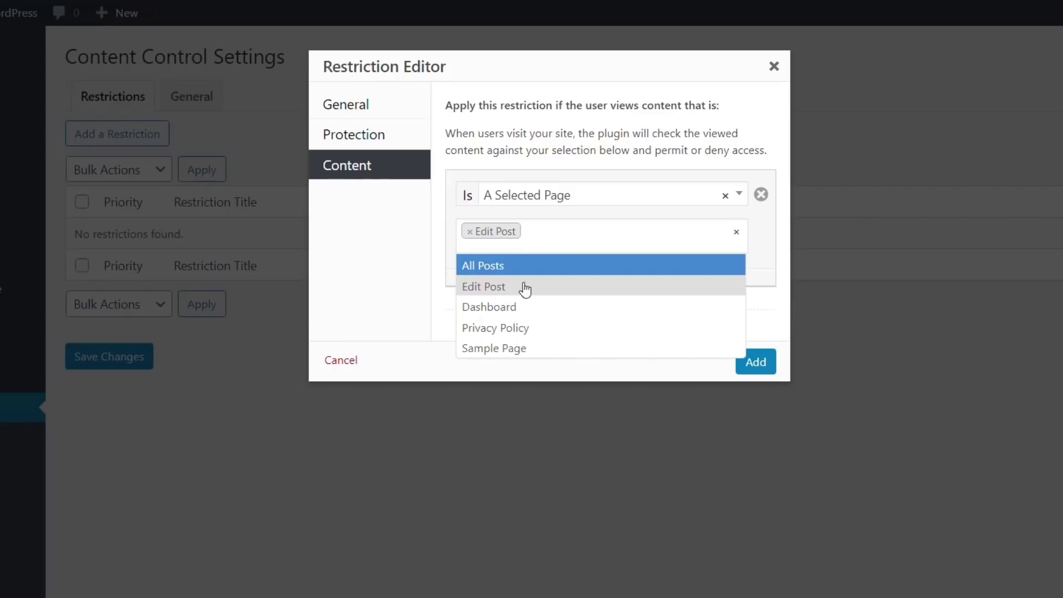
left_click(521, 306)
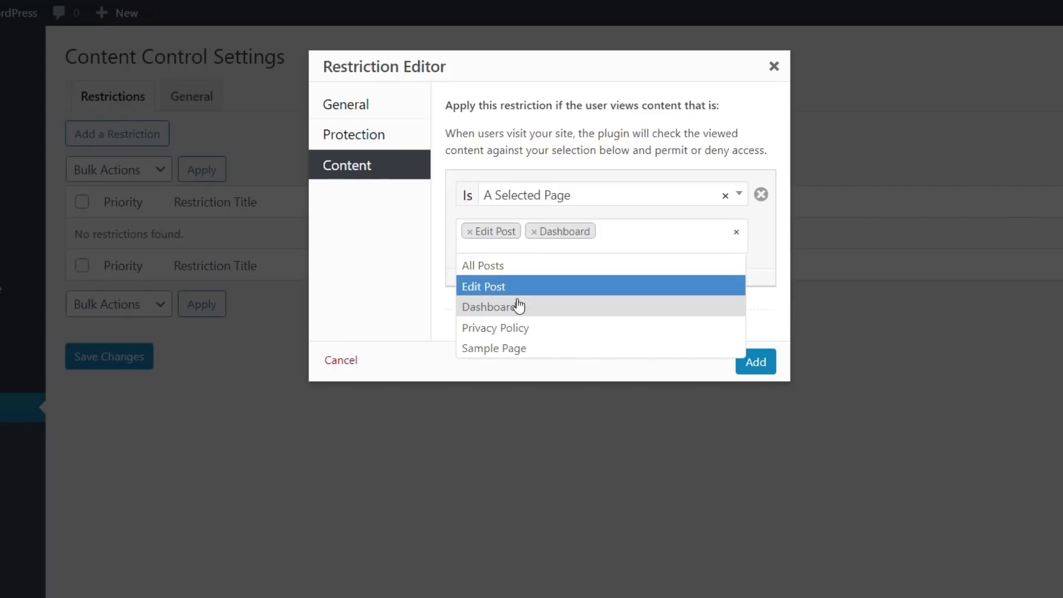
left_click(540, 266)
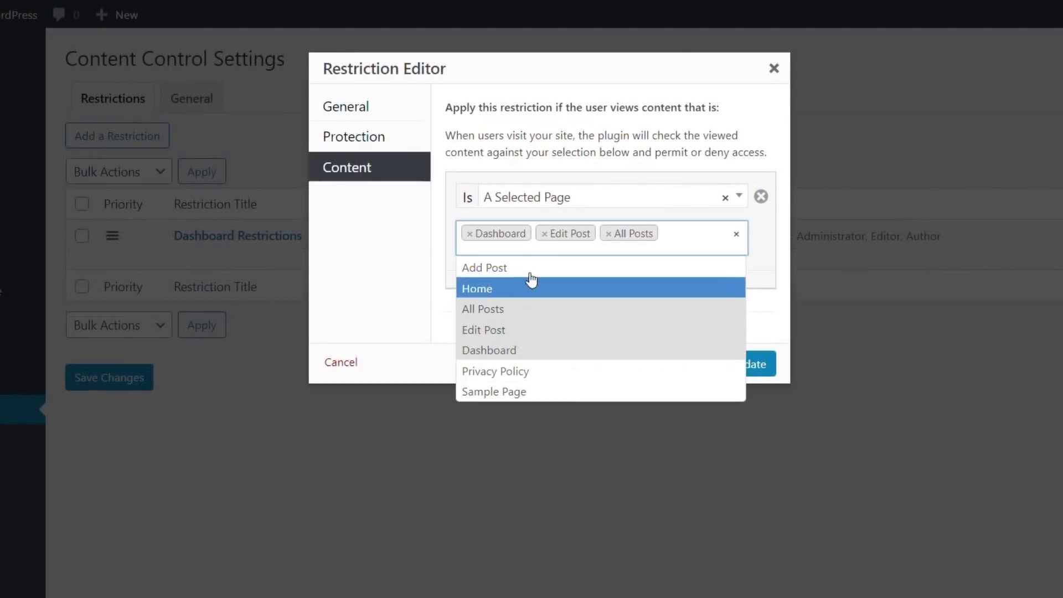
left_click(529, 276)
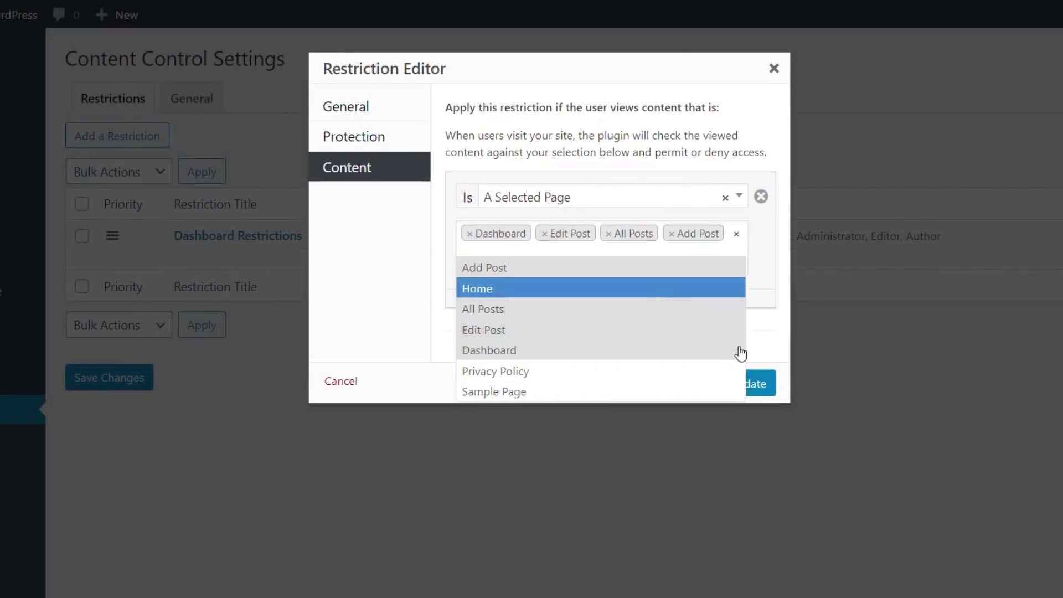
Add the Dashboard Restrictions entry with its selected pages, check its general settings and save the Content Control changes
left_click(380, 344)
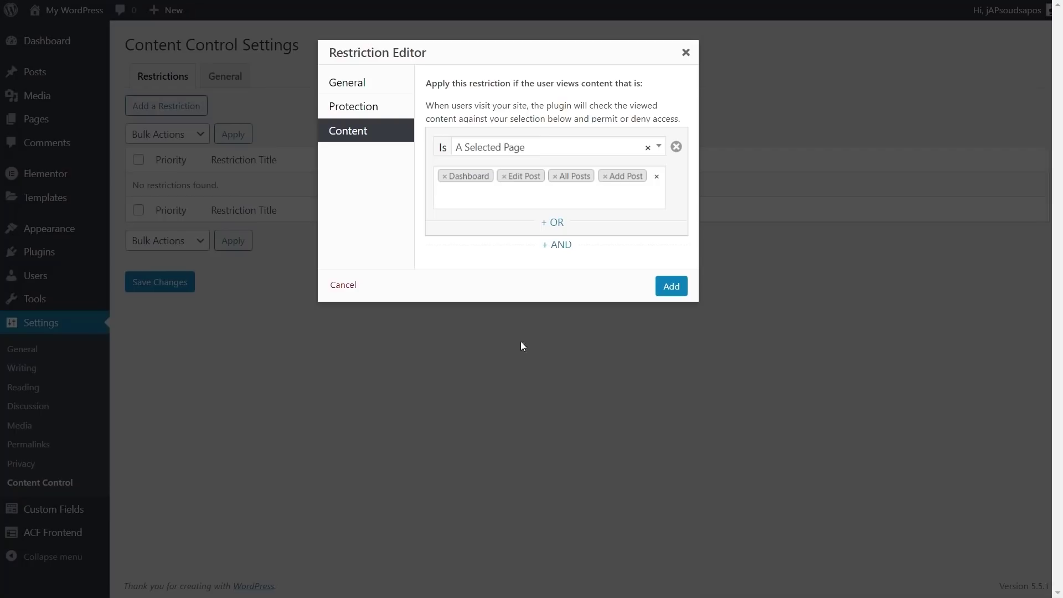
left_click(673, 286)
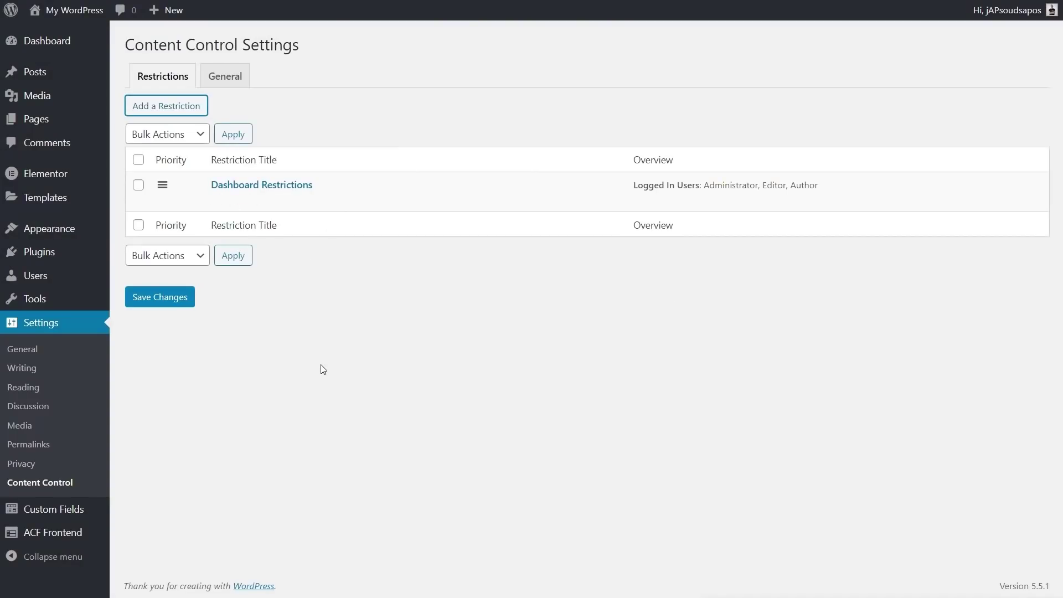
left_click(221, 204)
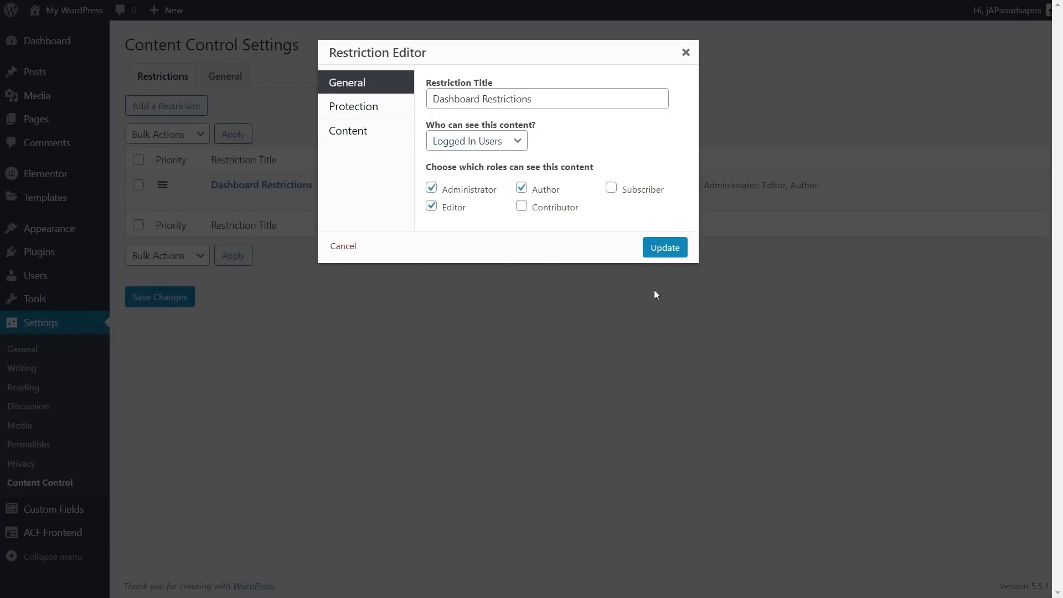
left_click(346, 246)
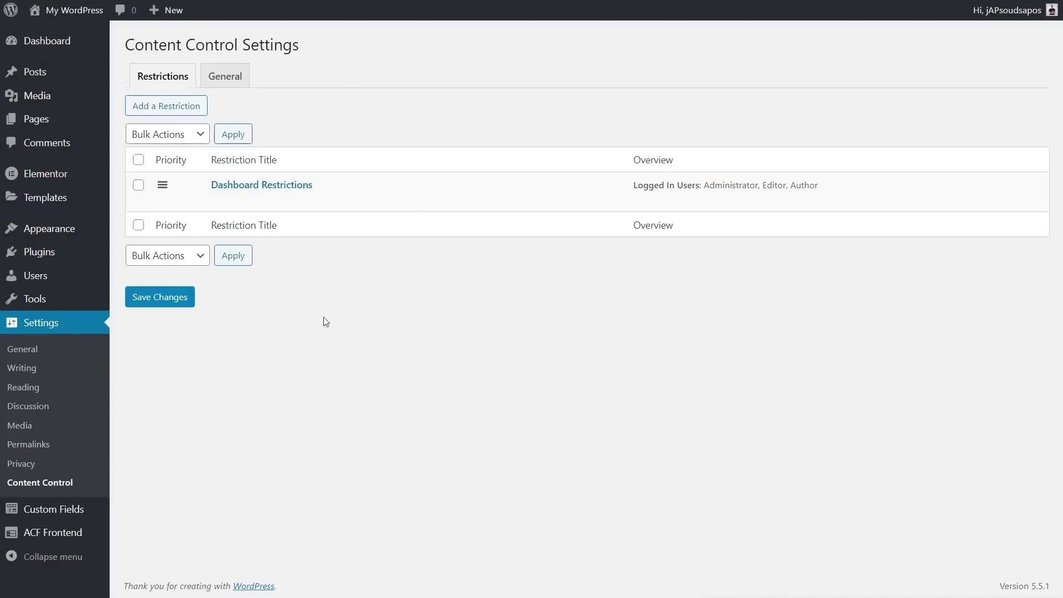
left_click(160, 303)
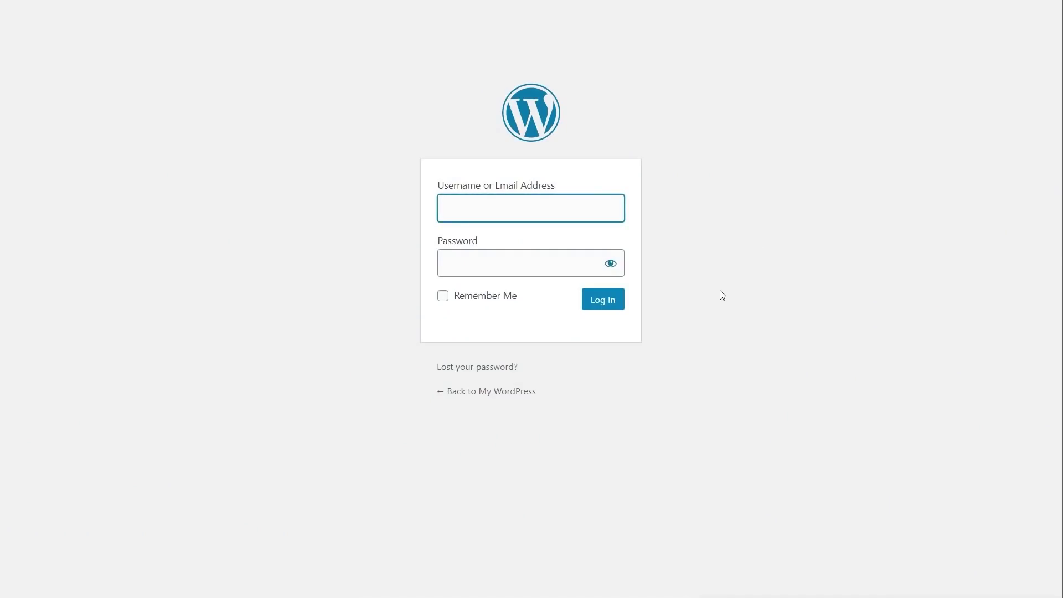
Log in to WordPress with the test editor account's saved username and password
left_click(479, 204)
left_click(481, 235)
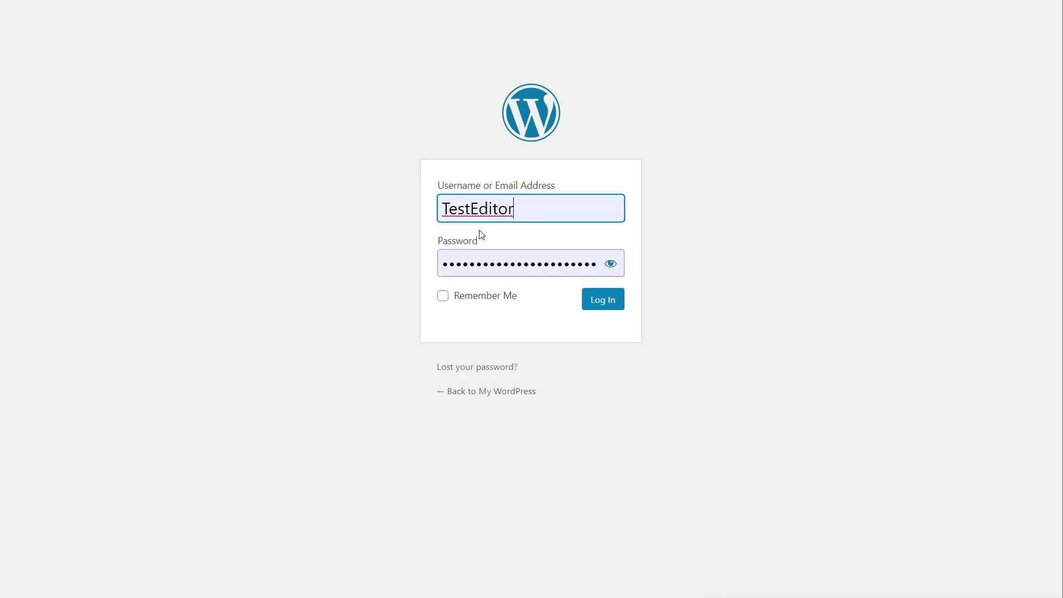
left_click(612, 304)
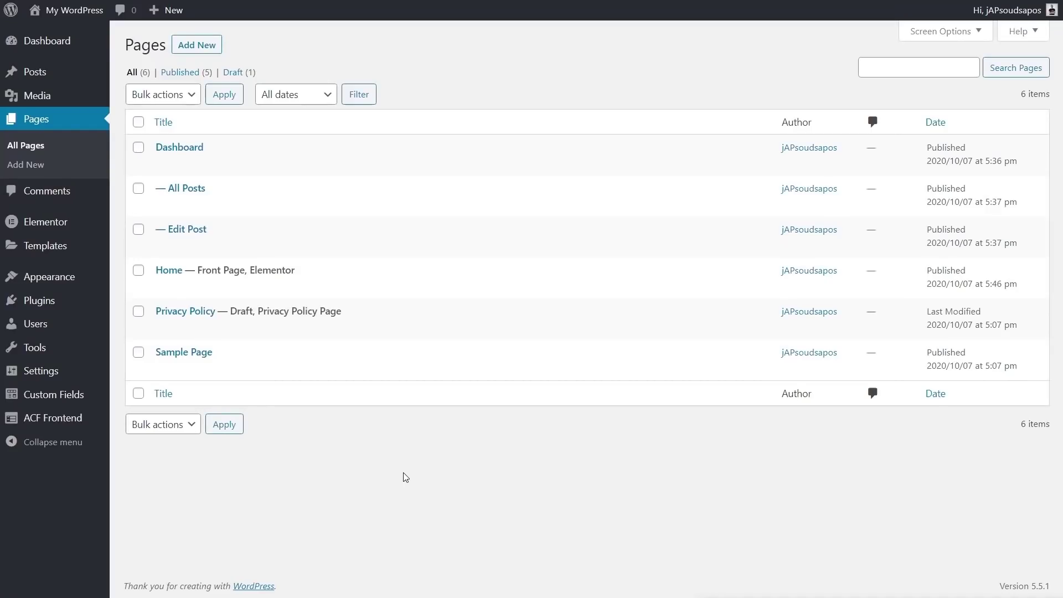
Open the Dashboard page in Elementor, hide its title and set its page layout to Elementor Canvas
left_click(183, 149)
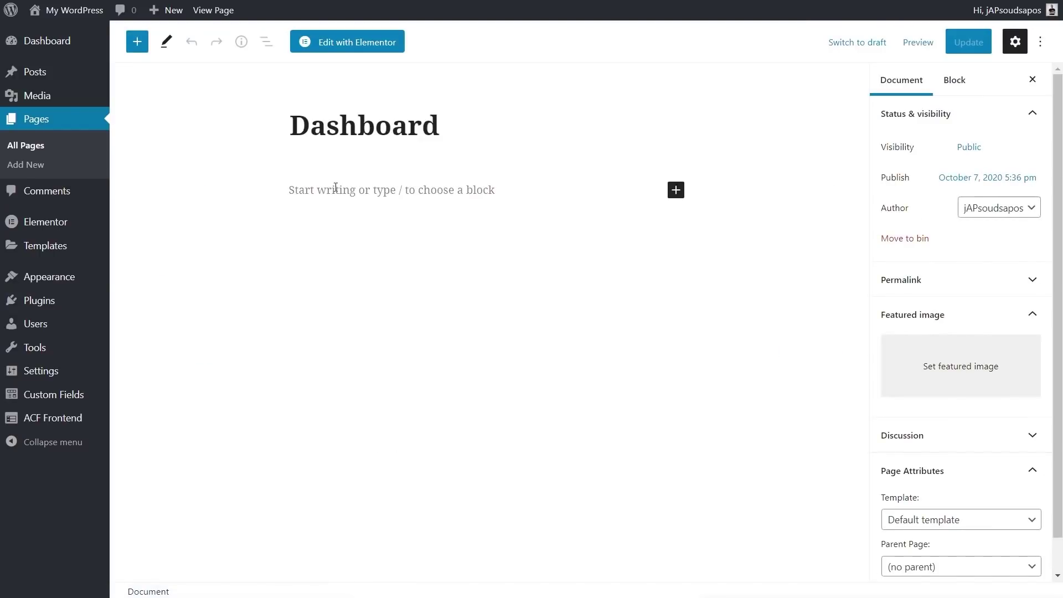
left_click(351, 48)
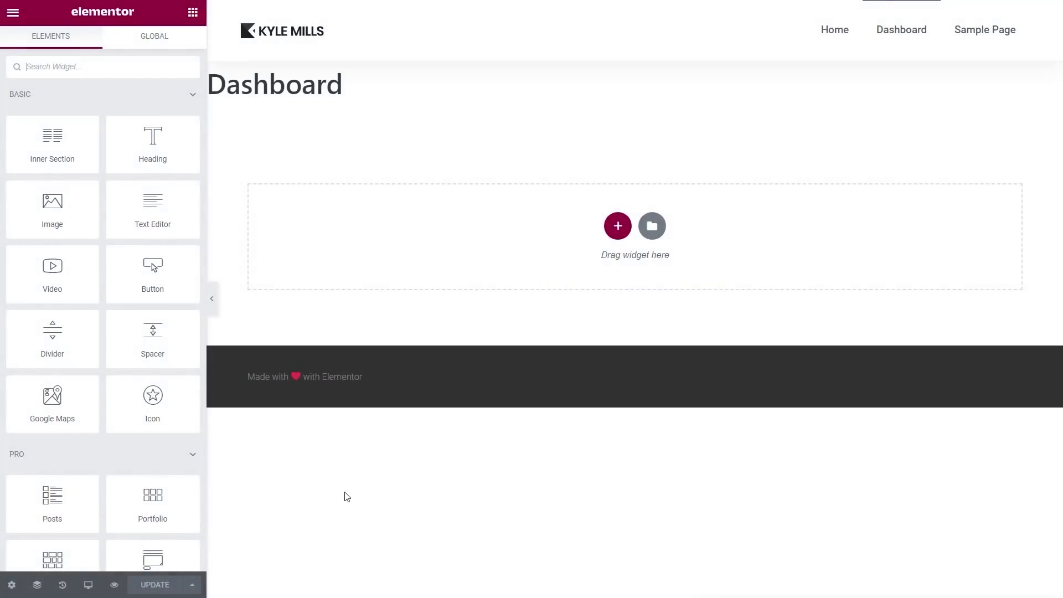
left_click(11, 585)
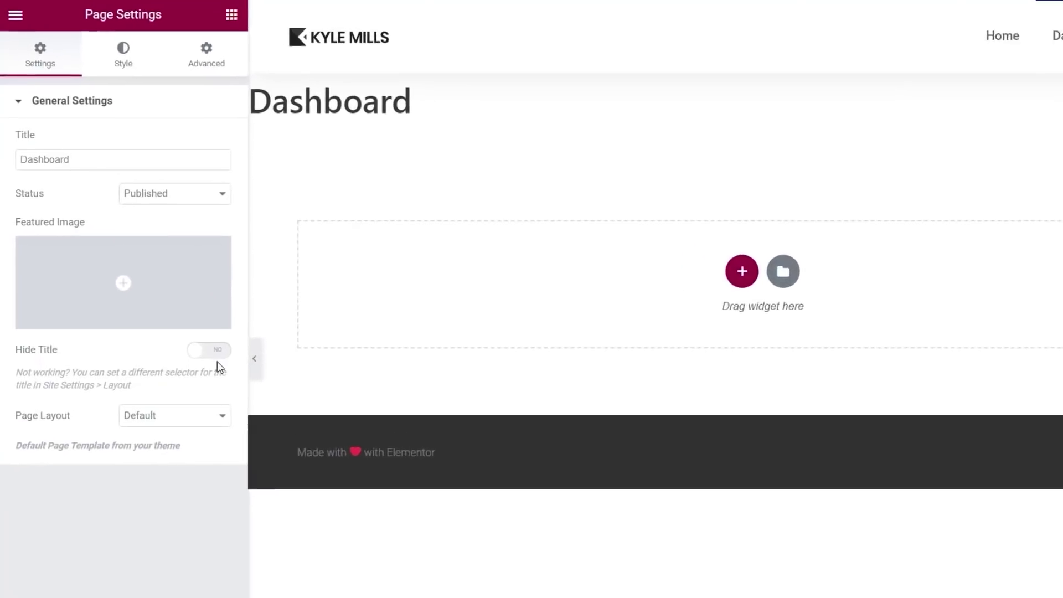
left_click(185, 295)
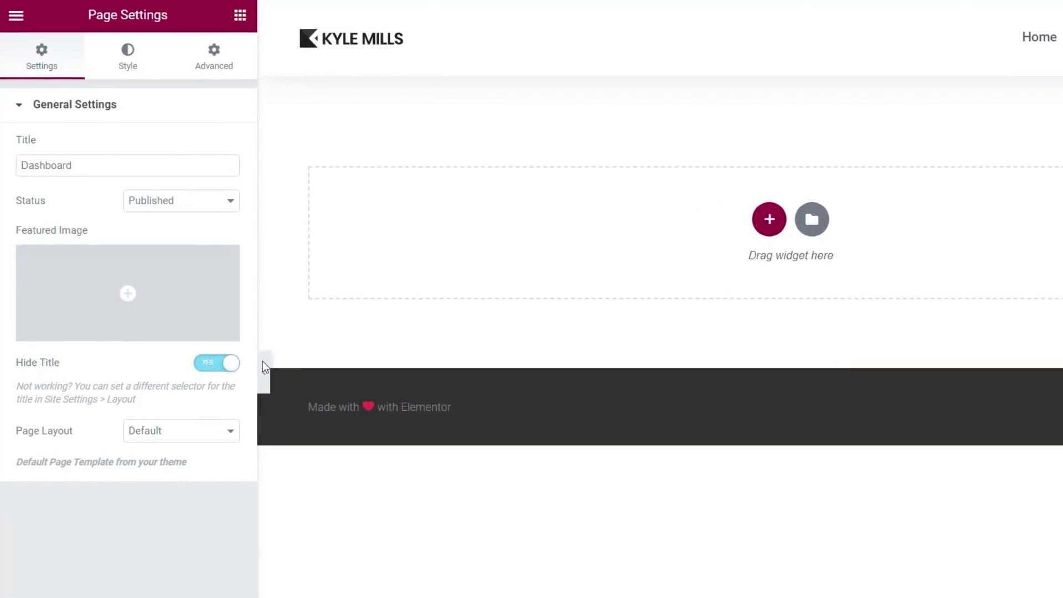
left_click(200, 433)
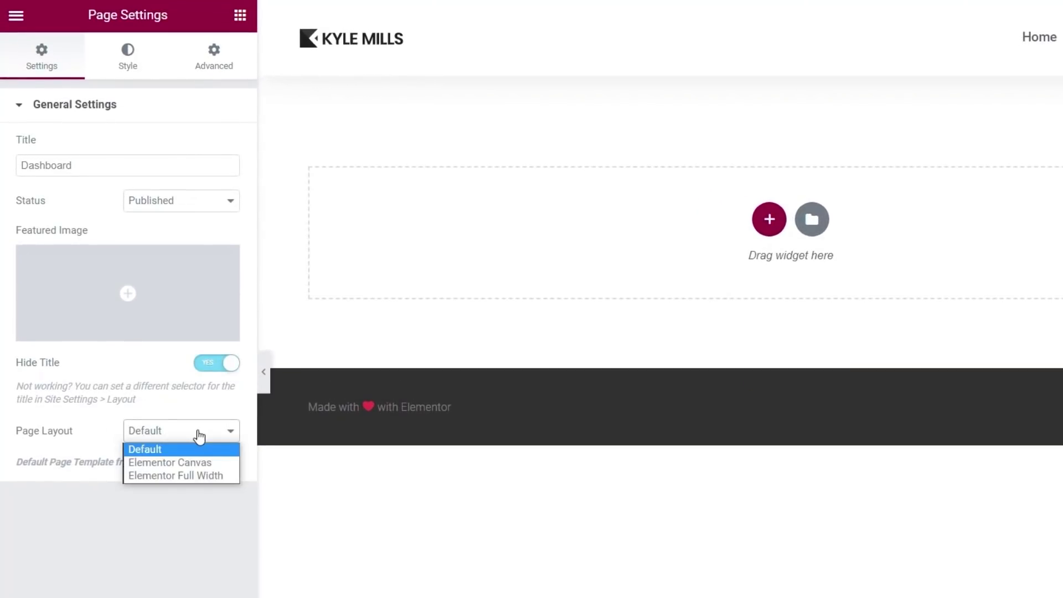
left_click(193, 464)
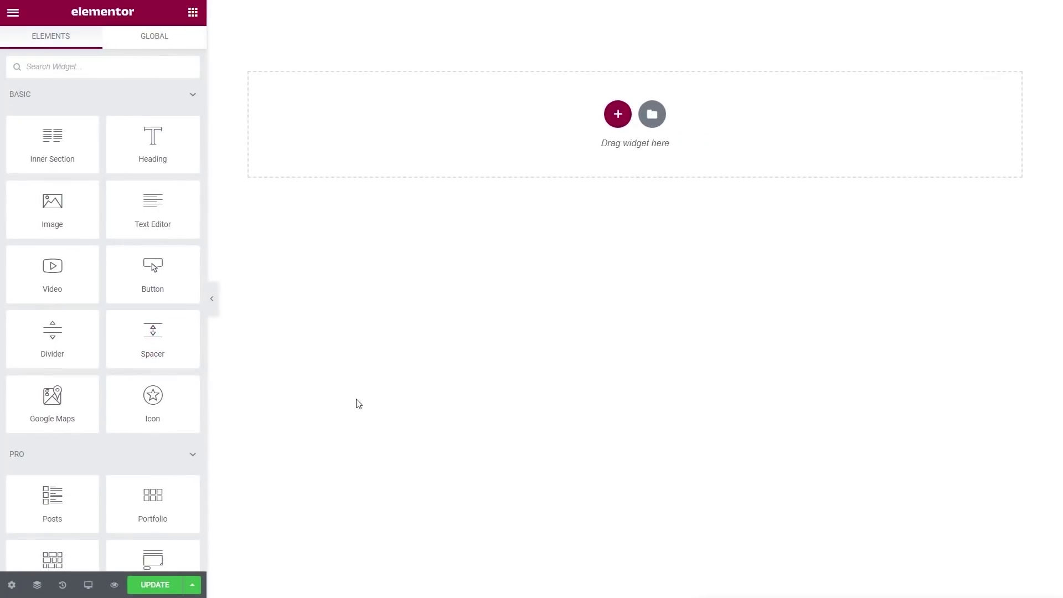
Add a three-column section to the Dashboard page and set its vertical alignment to Middle
left_click(618, 114)
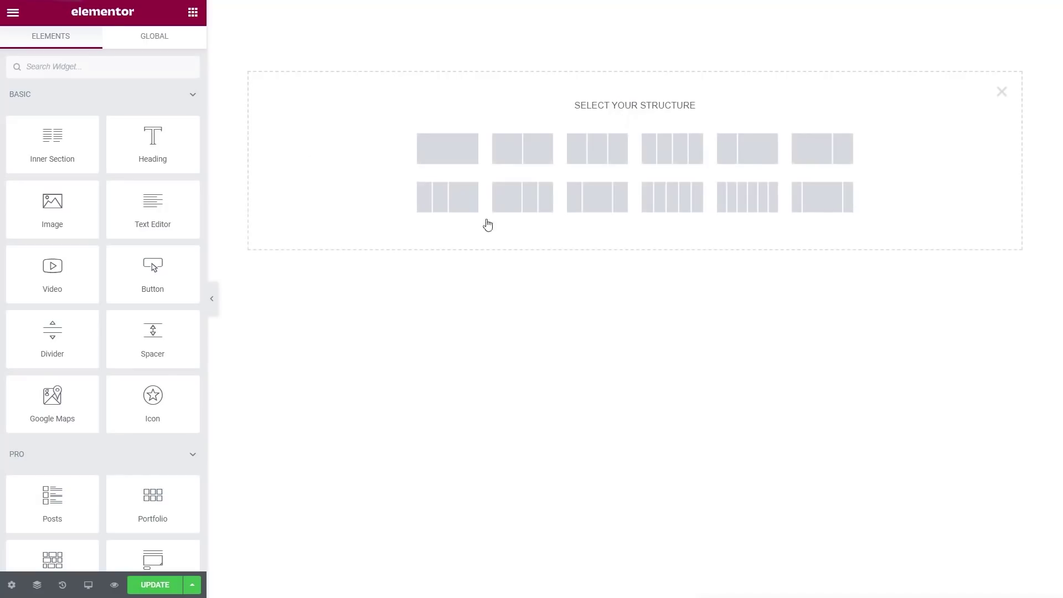
left_click(595, 160)
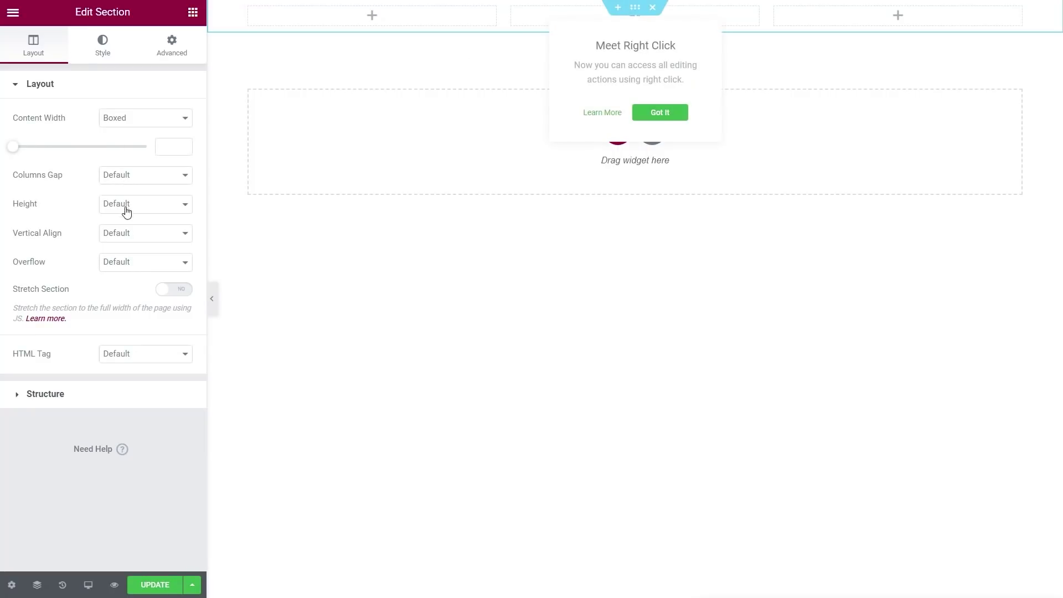
left_click(131, 233)
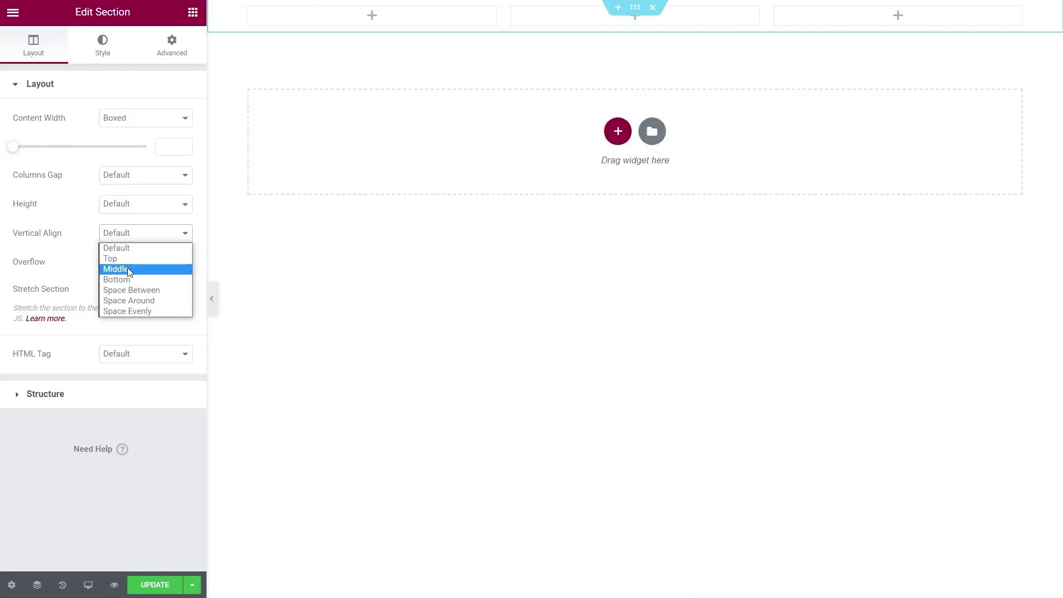
left_click(130, 268)
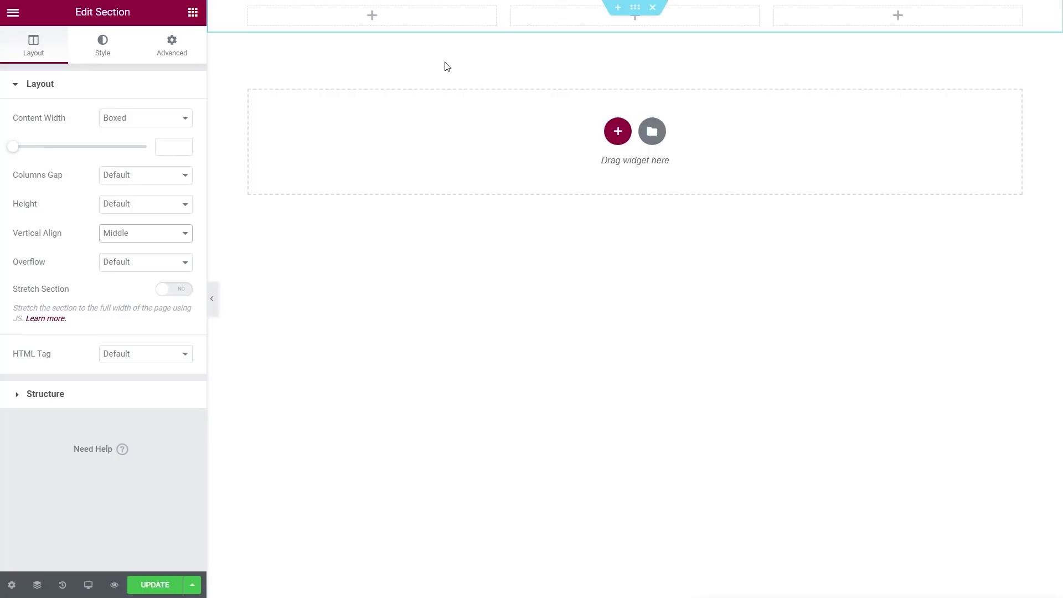
Widen the section's middle column to narrow the third one, and place an Image widget in the third column
left_click_drag(775, 25, 908, 22)
left_click(199, 13)
left_click_drag(52, 209, 974, 24)
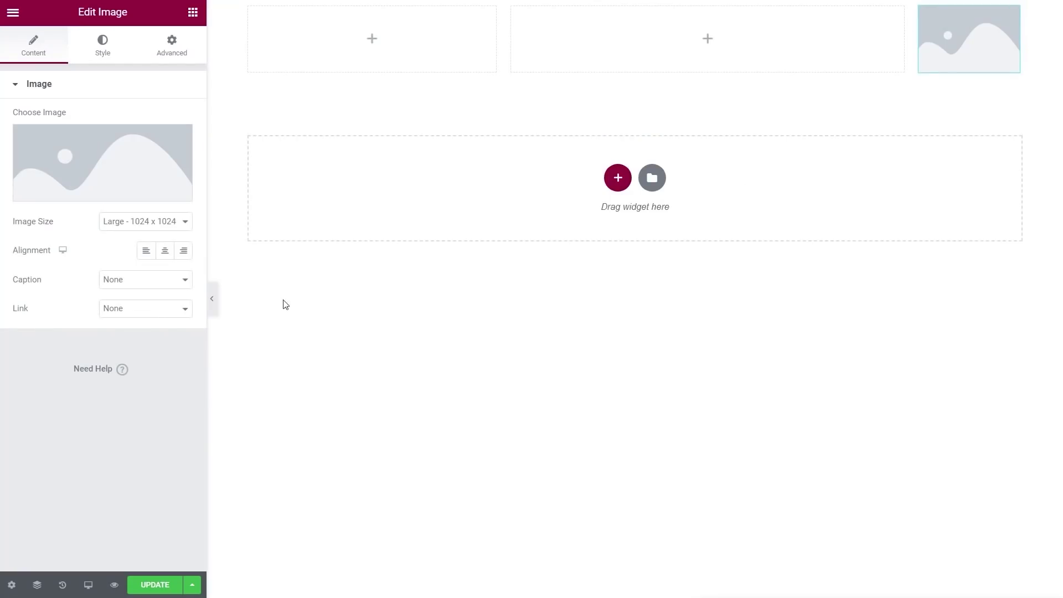
Set the image's source to the dynamic User Profile Picture
mouse_move(181, 193)
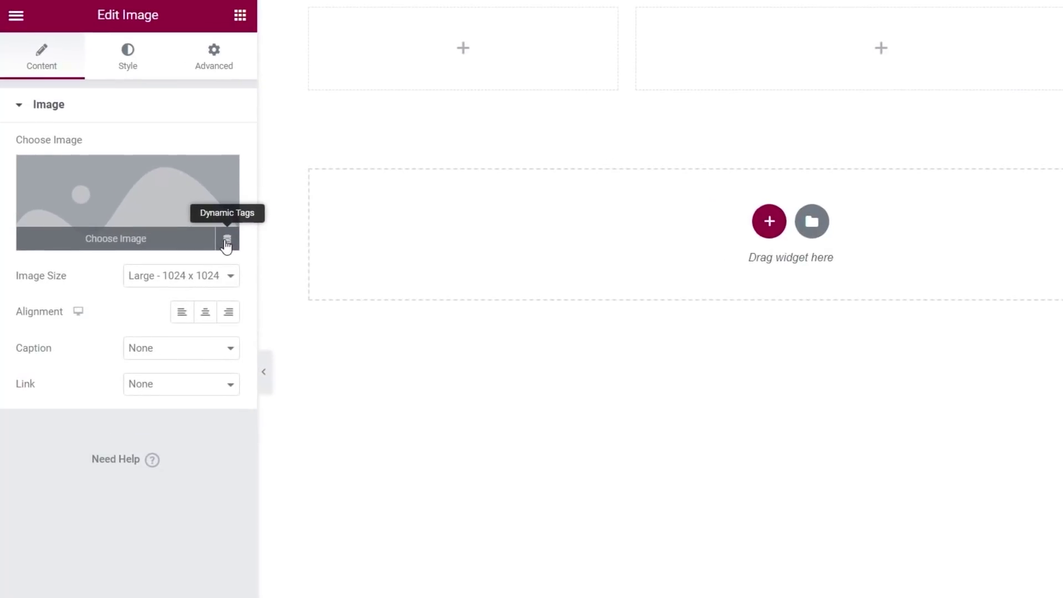
left_click(226, 241)
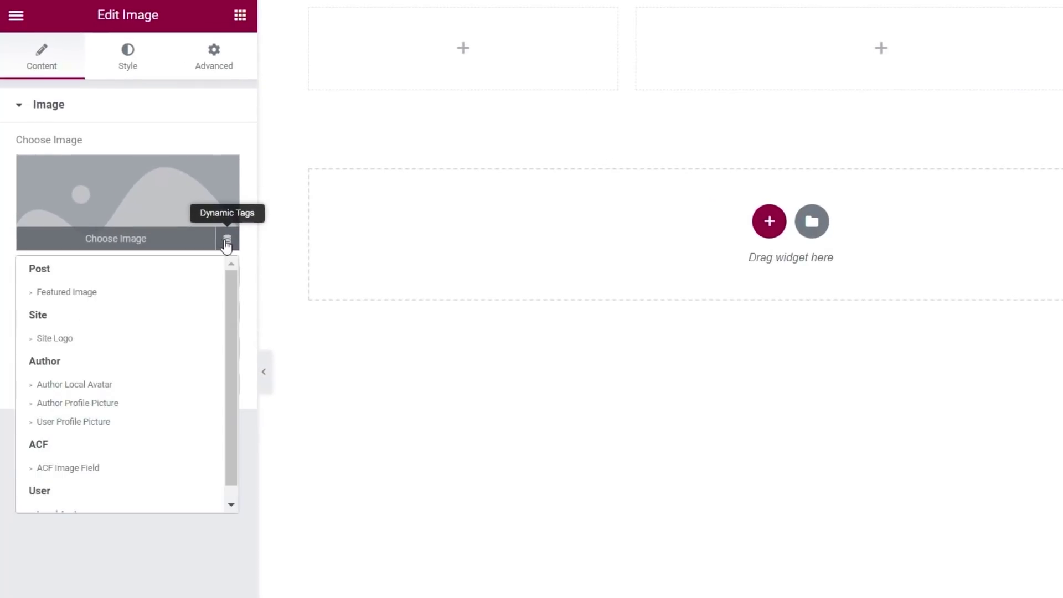
left_click_drag(228, 290, 233, 320)
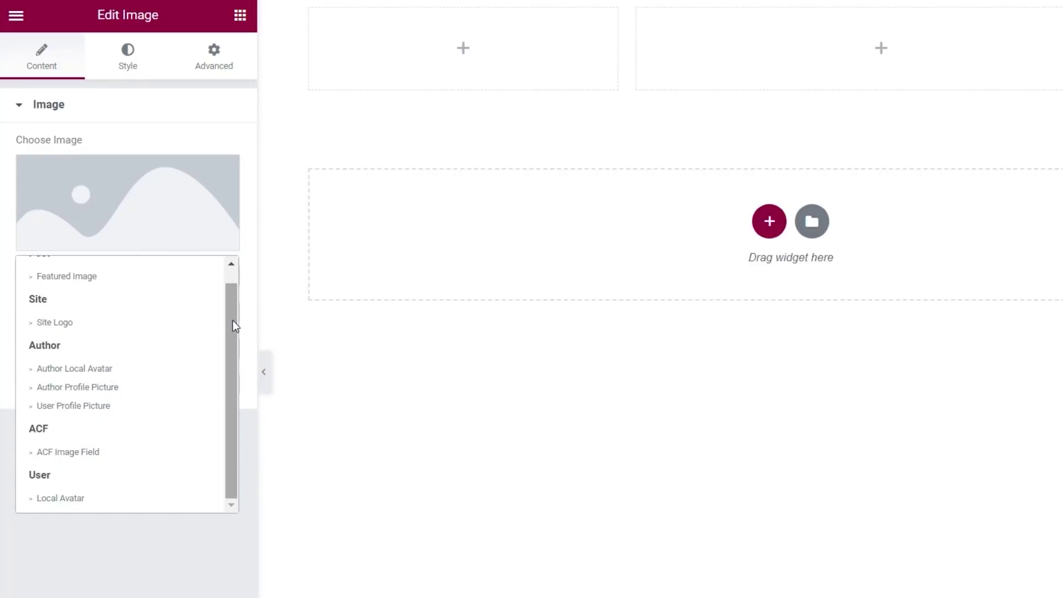
left_click(94, 407)
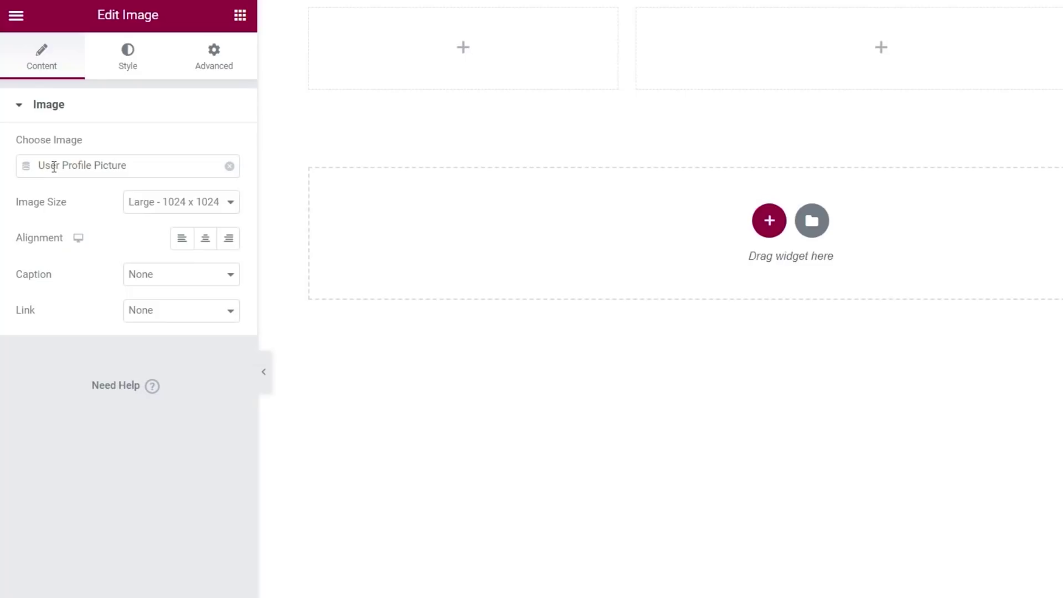
left_click(229, 167)
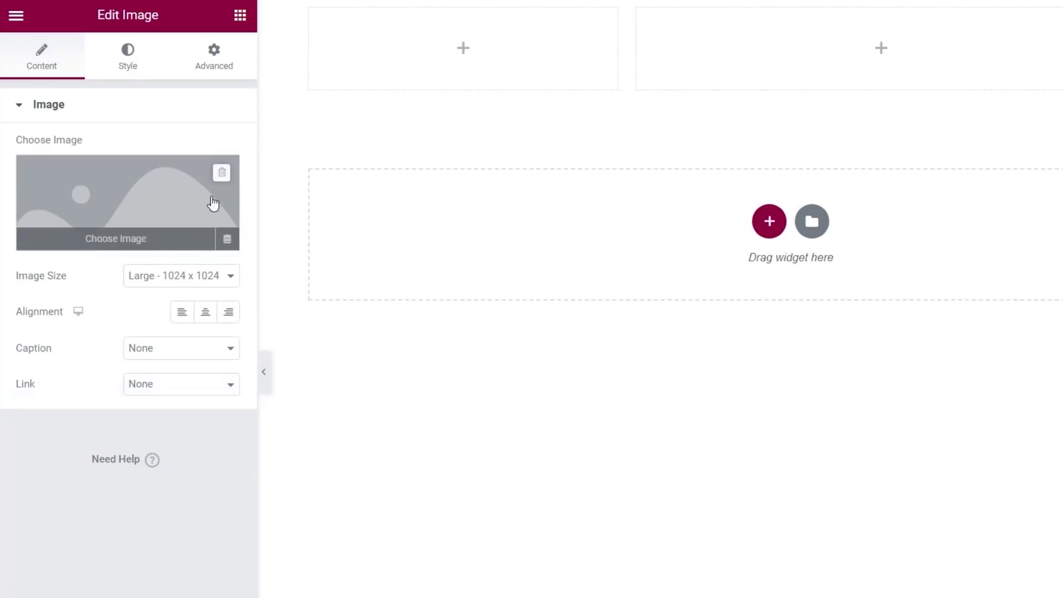
left_click(227, 238)
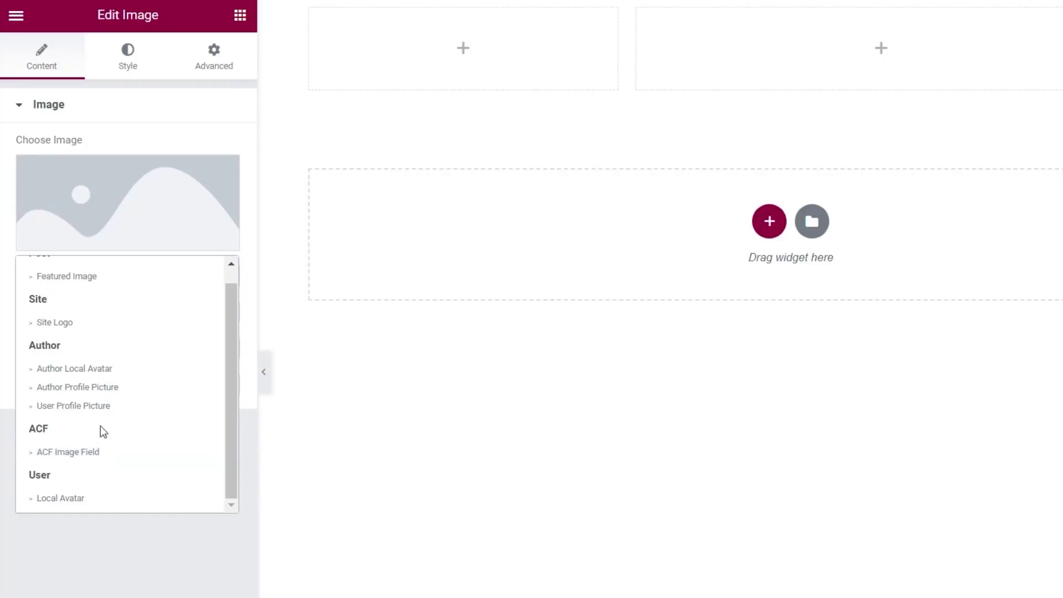
left_click(101, 409)
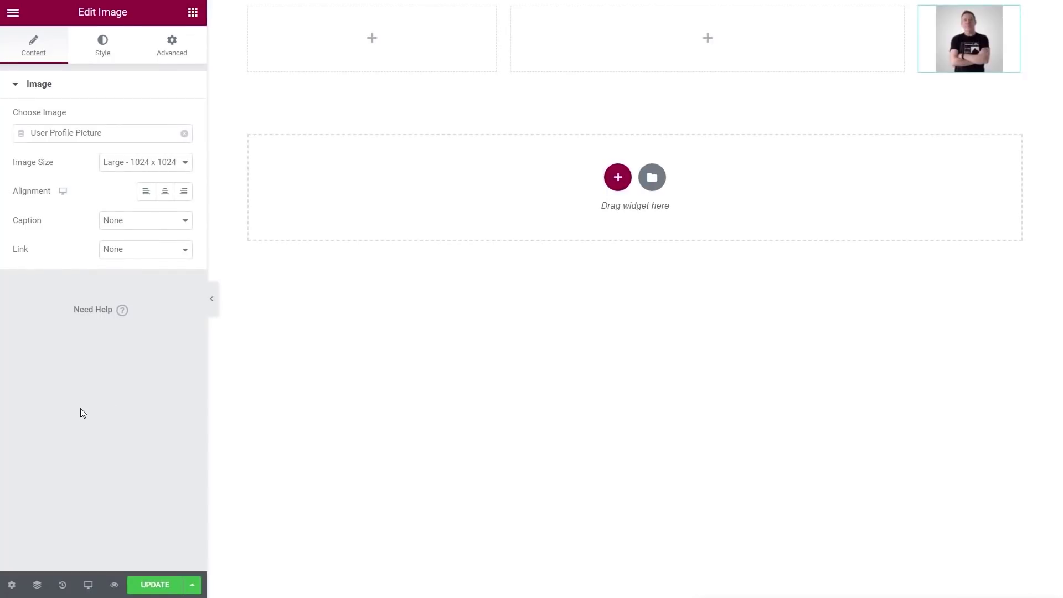
Round the profile image into a circle with a border radius of 100% on all corners
left_click(100, 53)
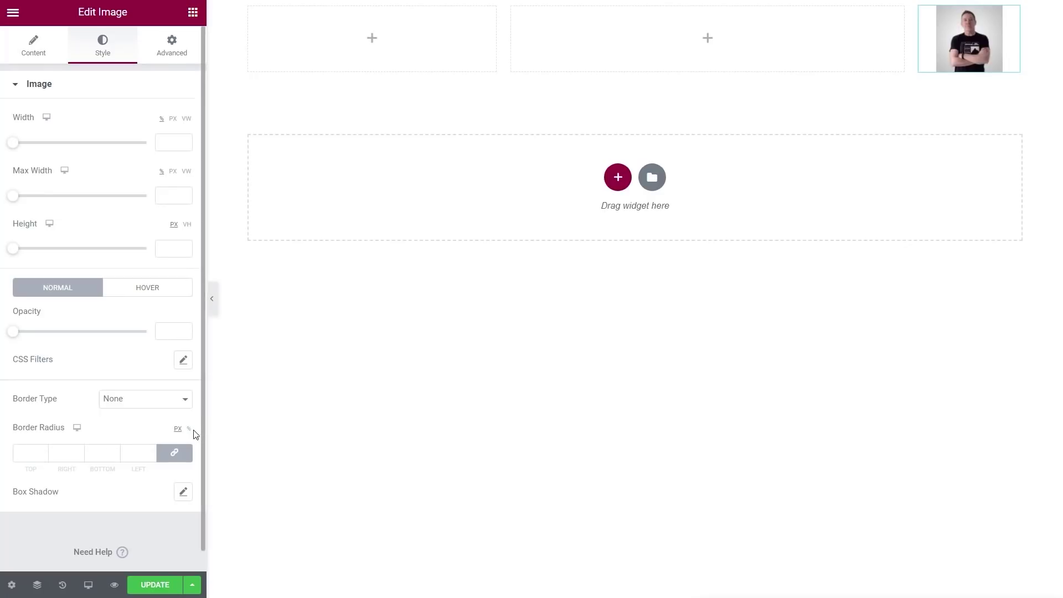
left_click(22, 453)
type("100")
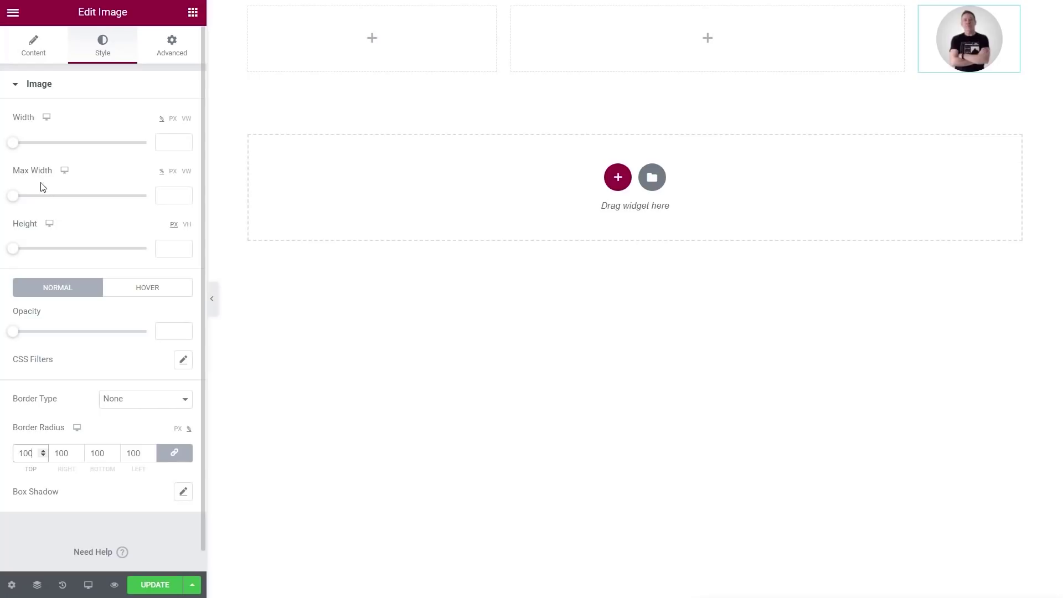
Set the profile image's width to 65 px
left_click_drag(15, 144, 66, 147)
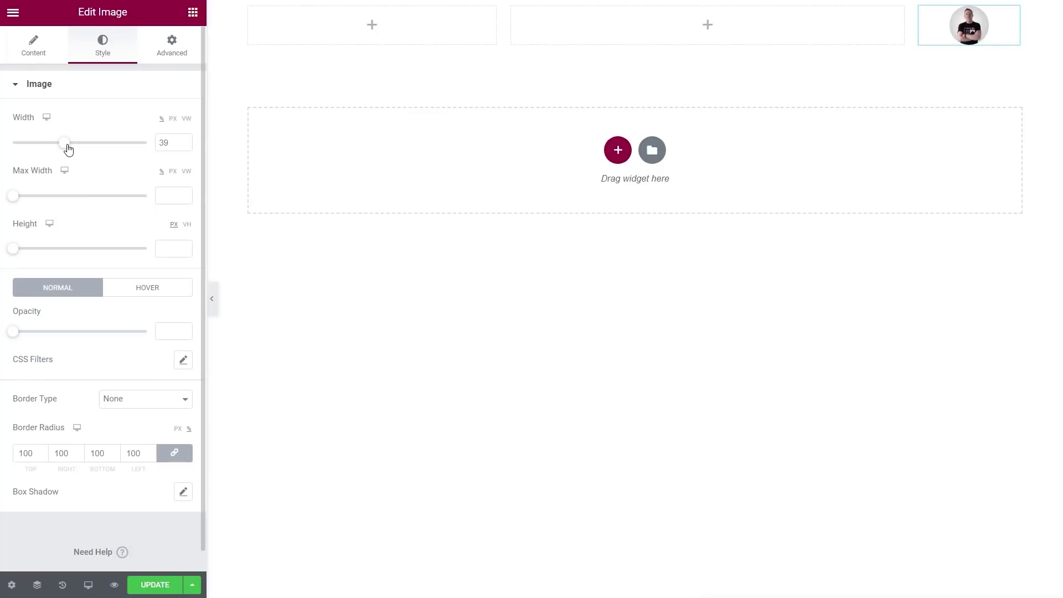
left_click_drag(10, 147, 22, 148)
left_click(183, 145)
left_click(185, 146)
left_click(185, 146)
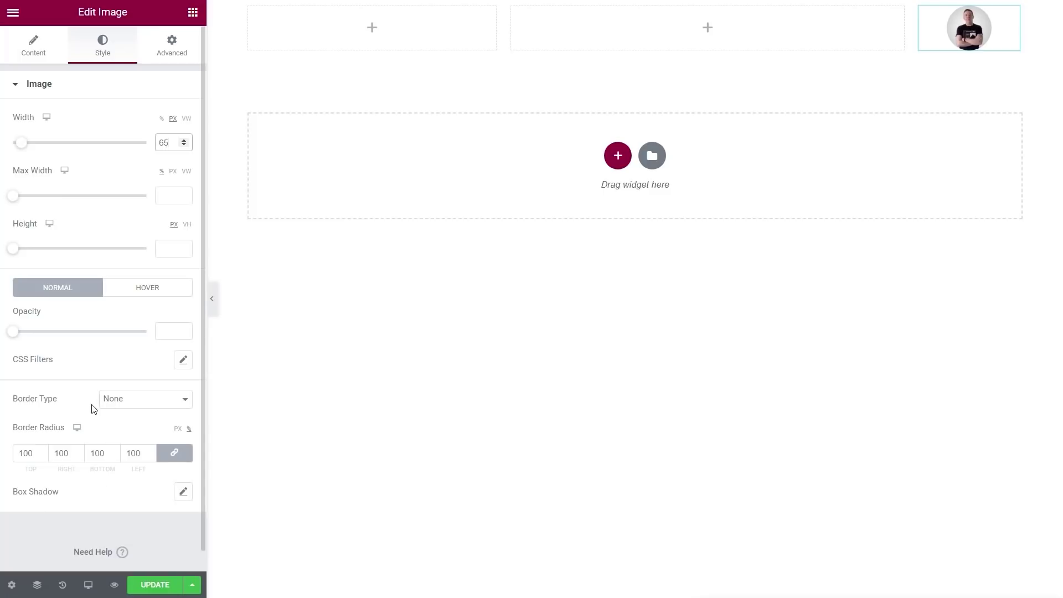
Give the profile image a solid border with width 3 on all sides and colour #FF5242
left_click(169, 402)
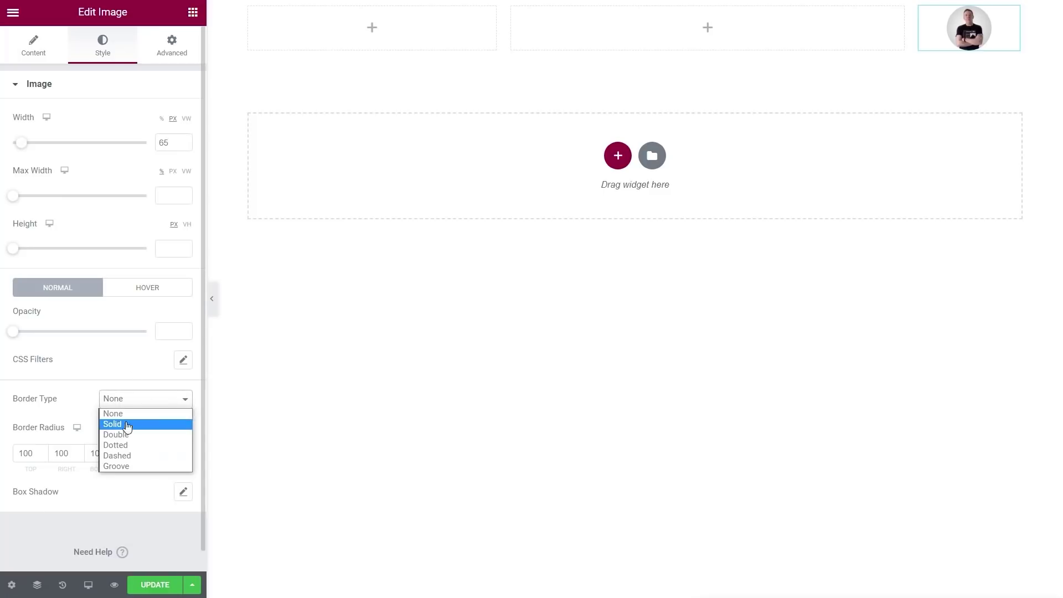
left_click(127, 424)
left_click(24, 452)
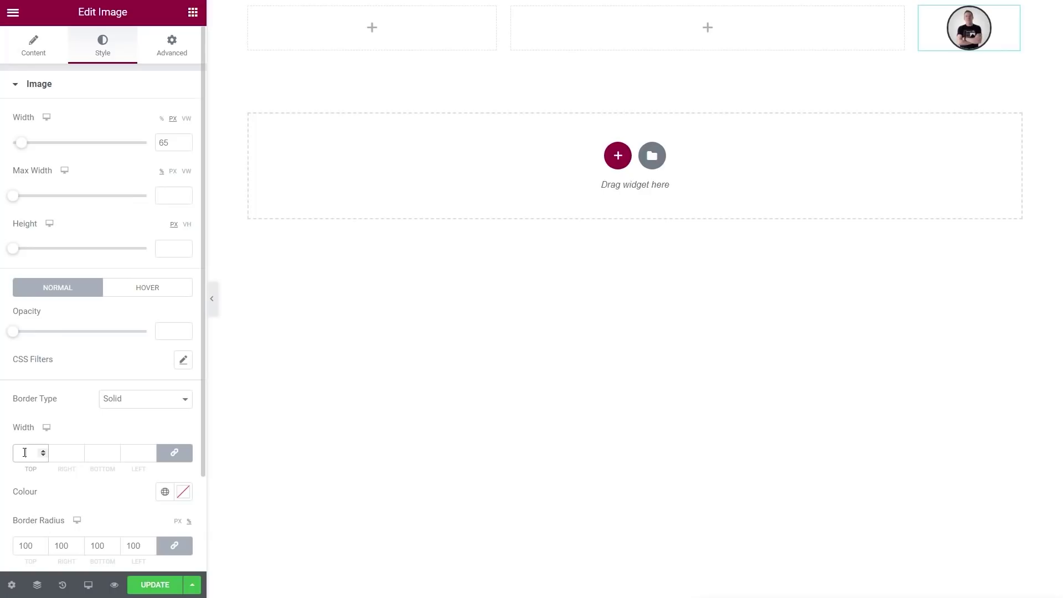
type("3")
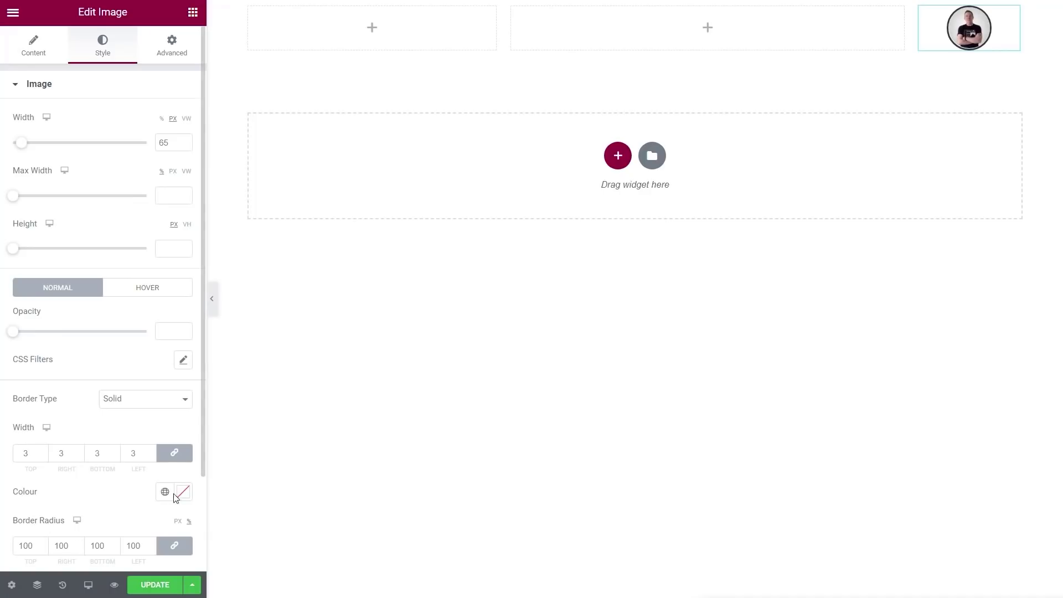
left_click(183, 491)
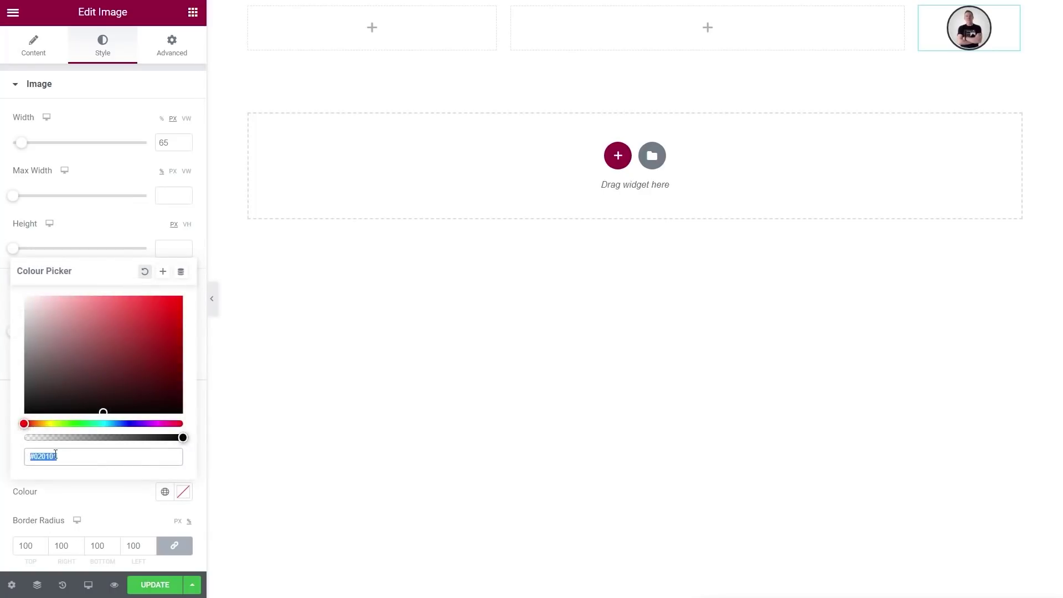
type("#FF5242")
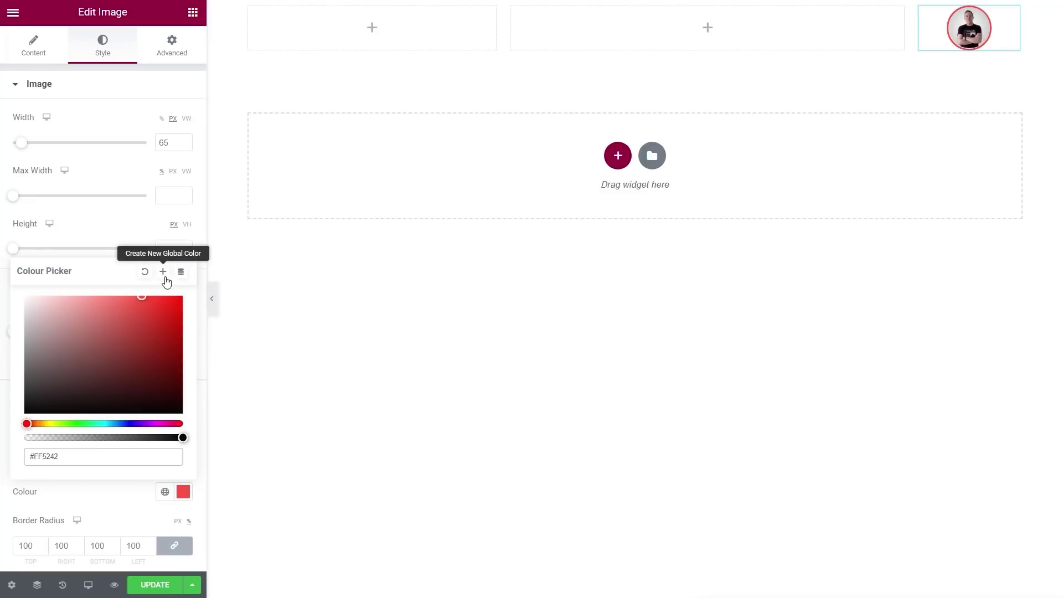
Save the profile image's border colour as a new global colour named Orange
left_click(165, 278)
left_click_drag(511, 302, 451, 305)
type("Orange")
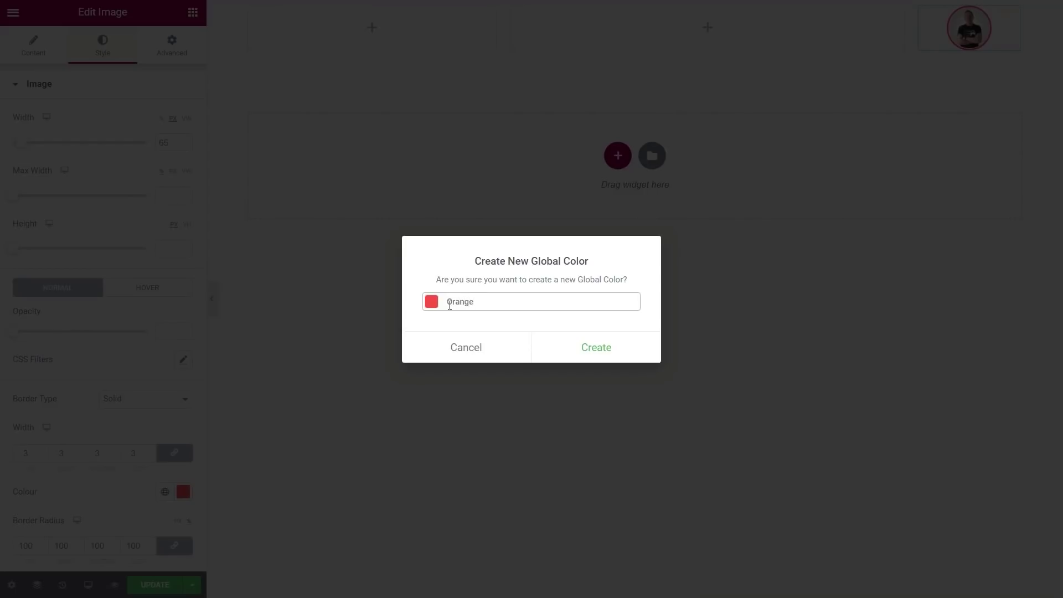
left_click(619, 350)
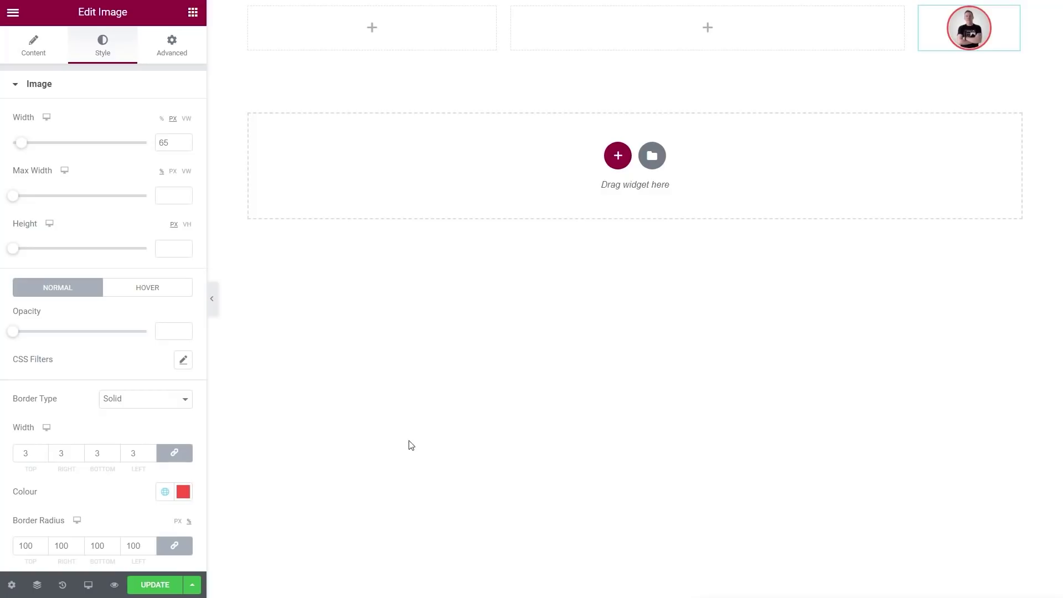
Narrow the header's first column in favour of the middle one and place a Button widget in it
left_click_drag(503, 31, 399, 39)
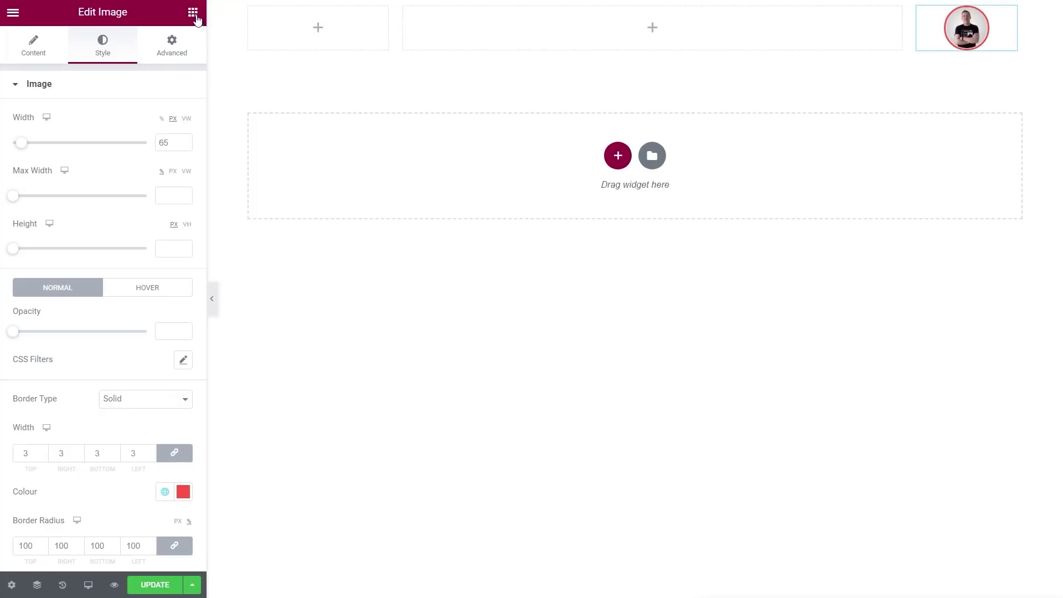
left_click(193, 12)
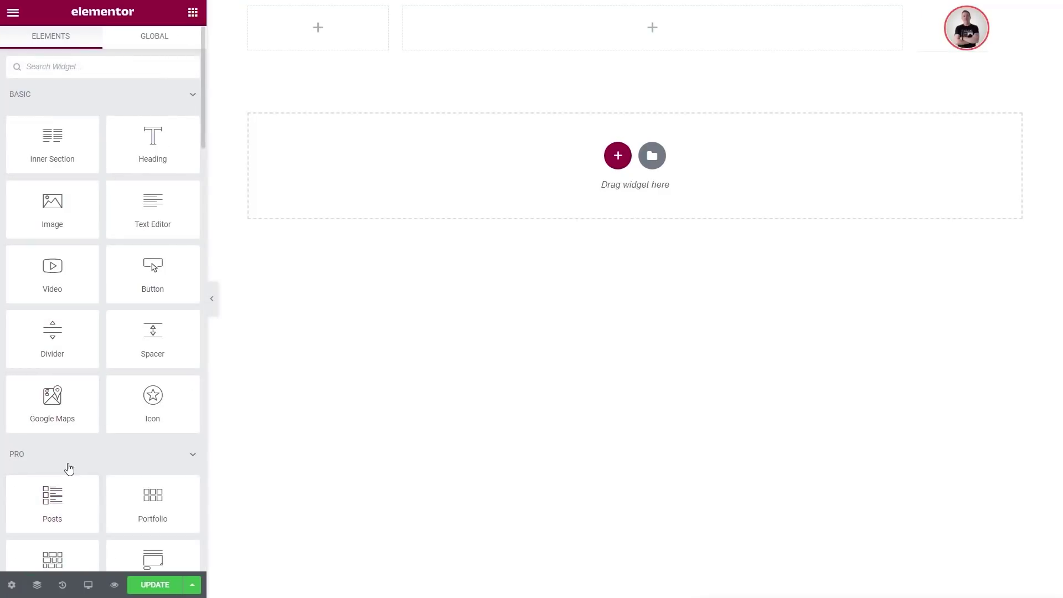
left_click_drag(146, 276, 299, 44)
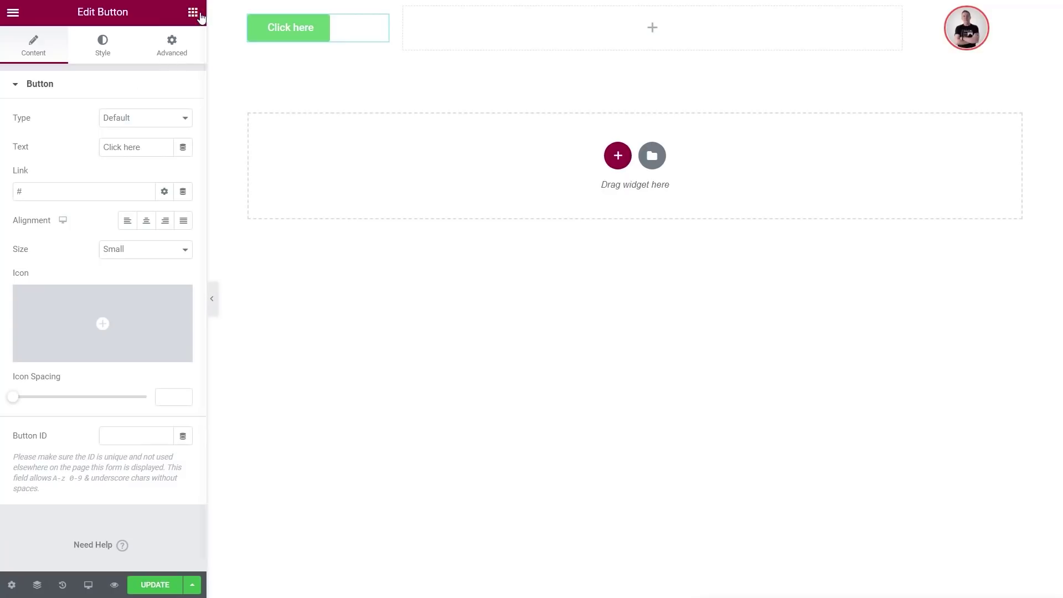
Place a Nav Menu widget in the header's middle column and align the menu to the right
left_click(194, 14)
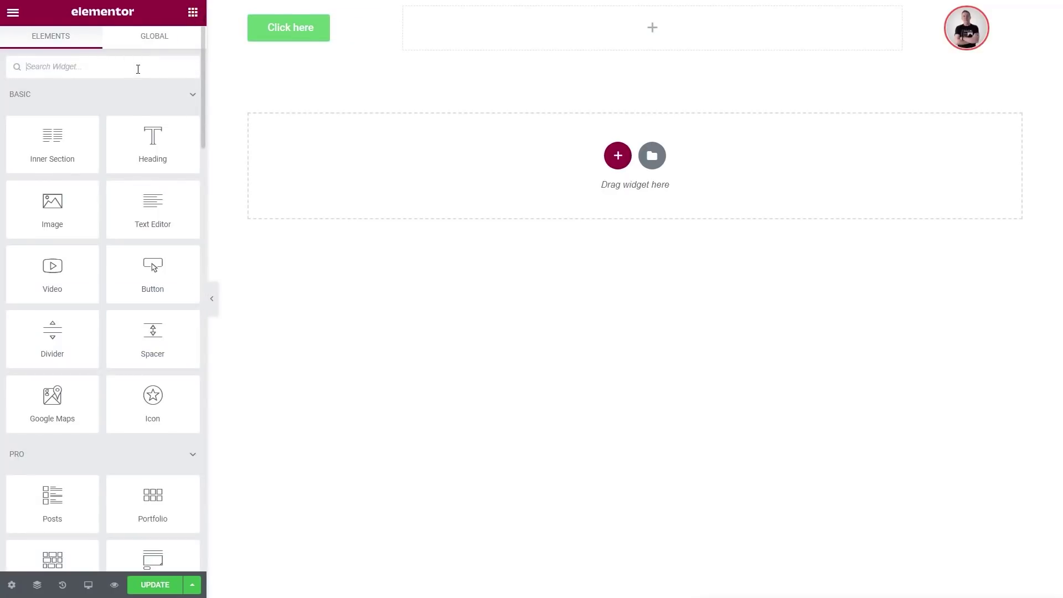
type("menu")
left_click_drag(51, 182, 569, 33)
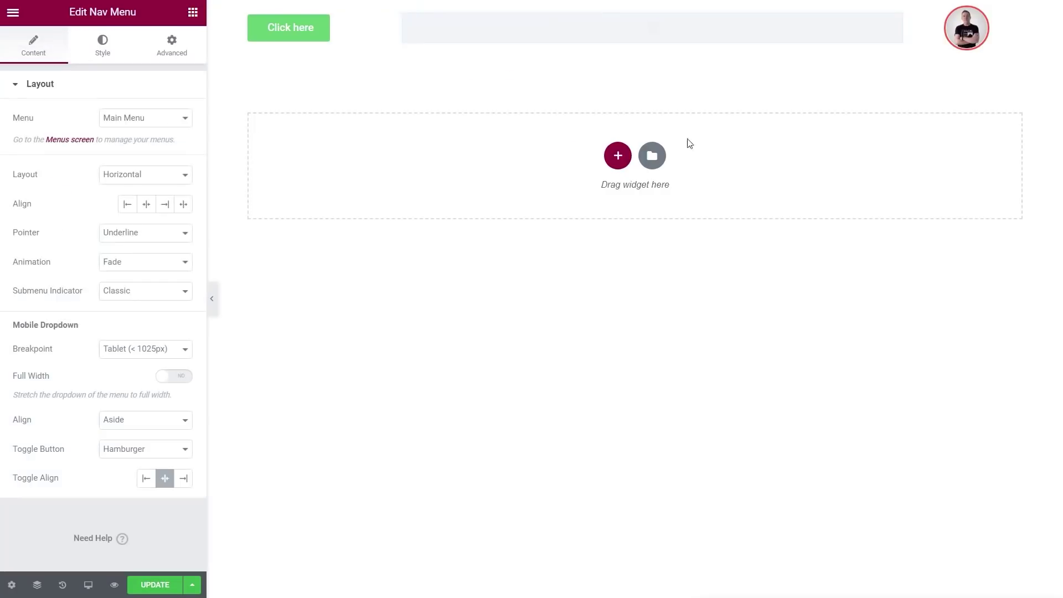
left_click(166, 209)
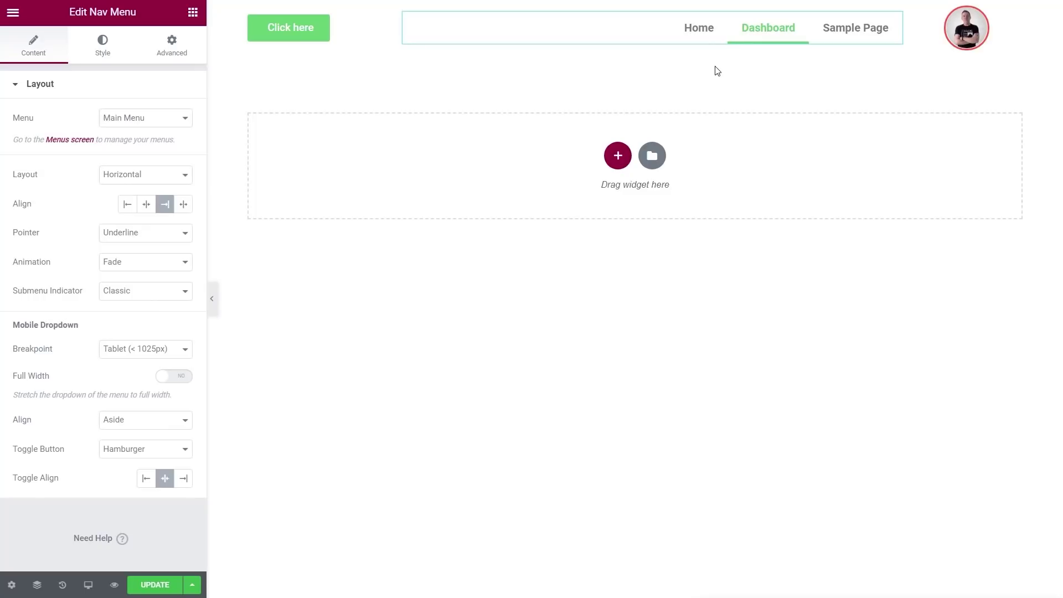
Set the header button's text to "Add A Post" and link it to the Add Post page
left_click(306, 37)
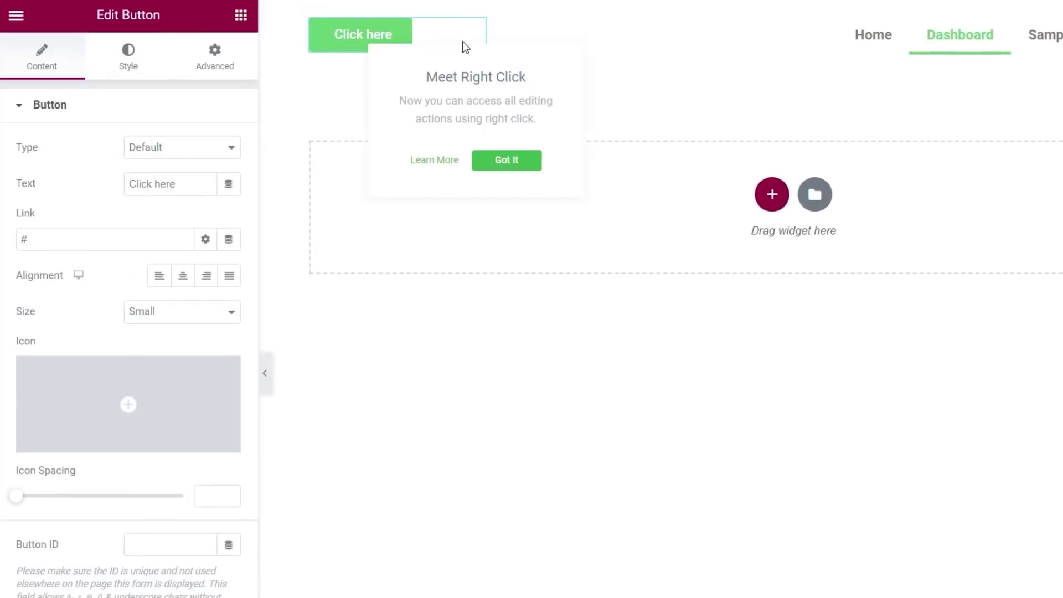
left_click_drag(177, 184, 103, 195)
type("Add ")
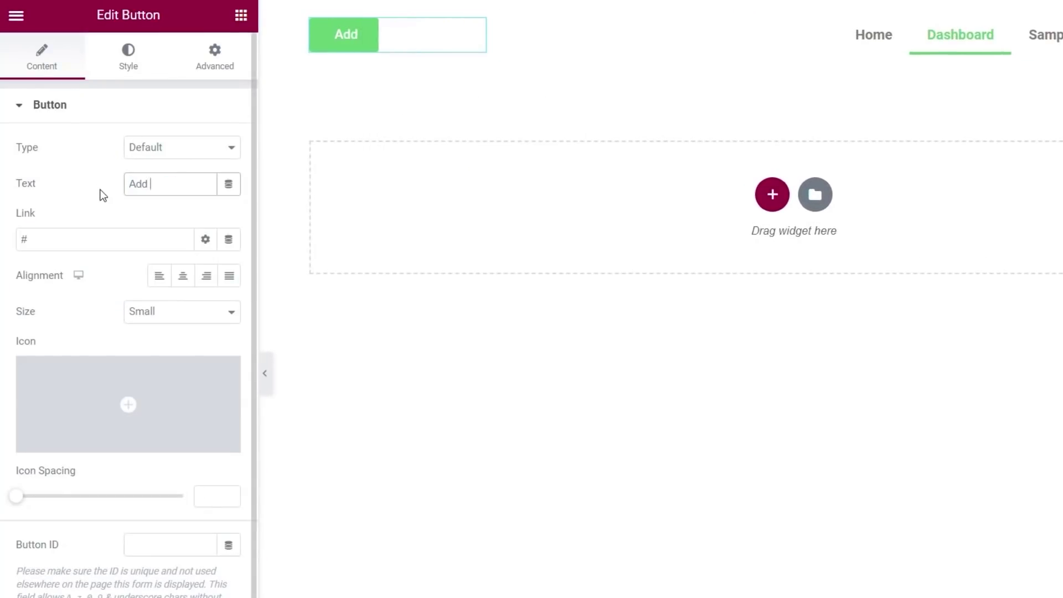
type("A Post")
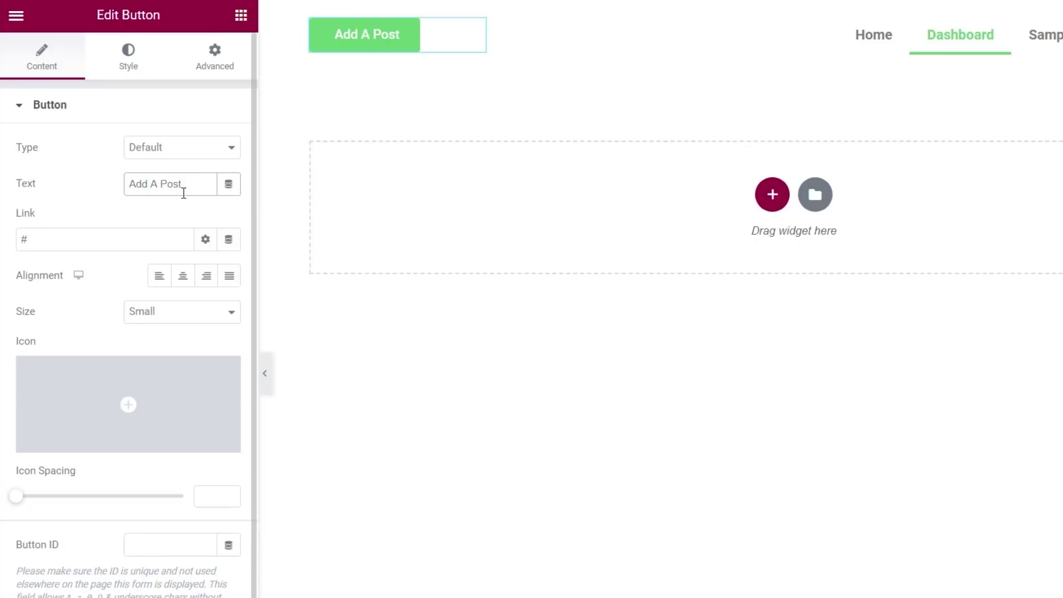
left_click(53, 242)
key("BackSpace")
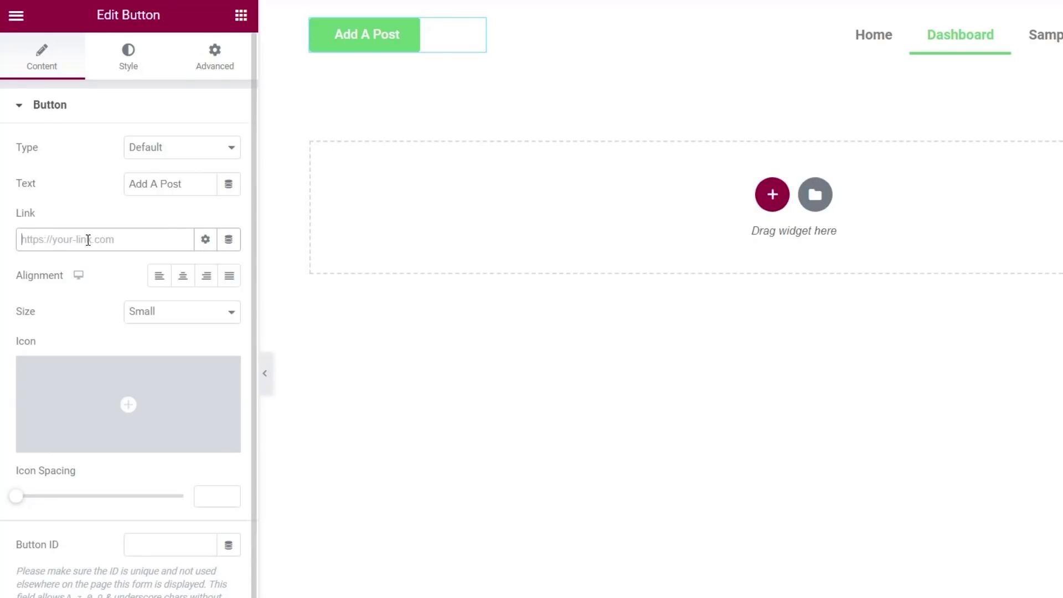
type("dash")
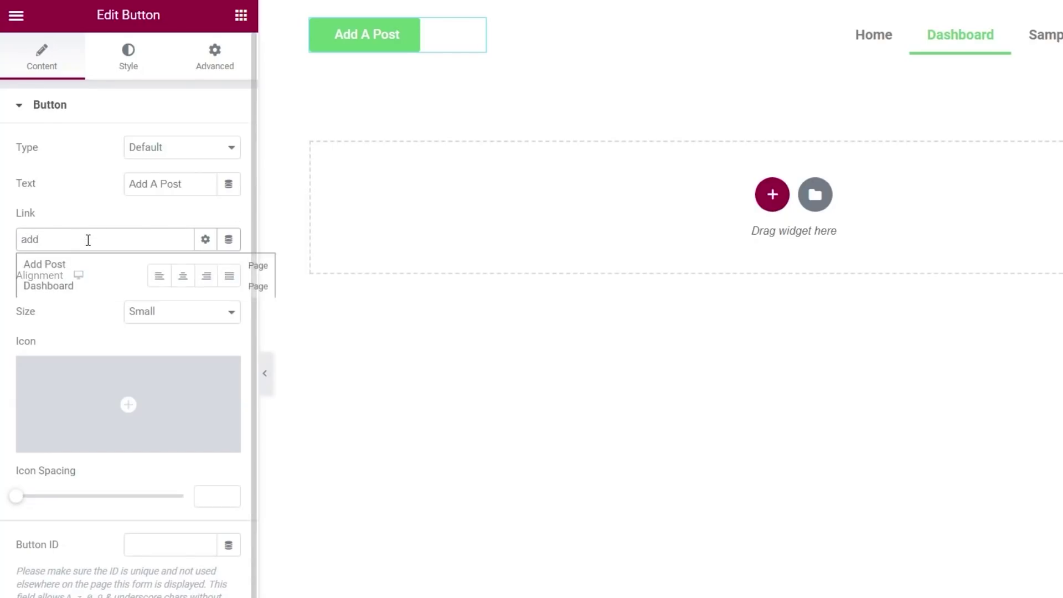
left_click(76, 270)
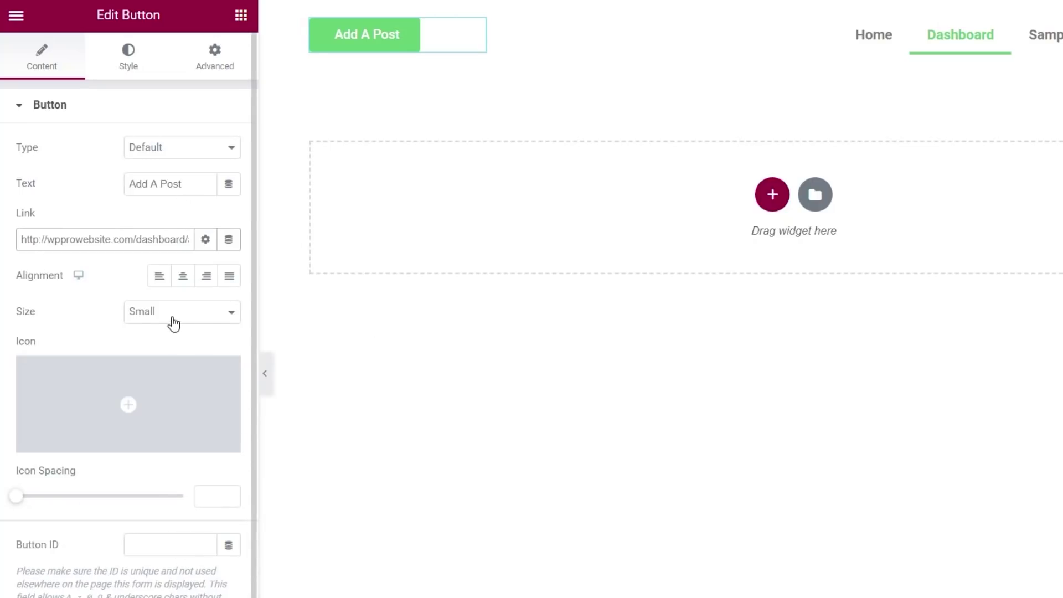
Set the Add A Post button's background colour to the global colour Orange
left_click(122, 61)
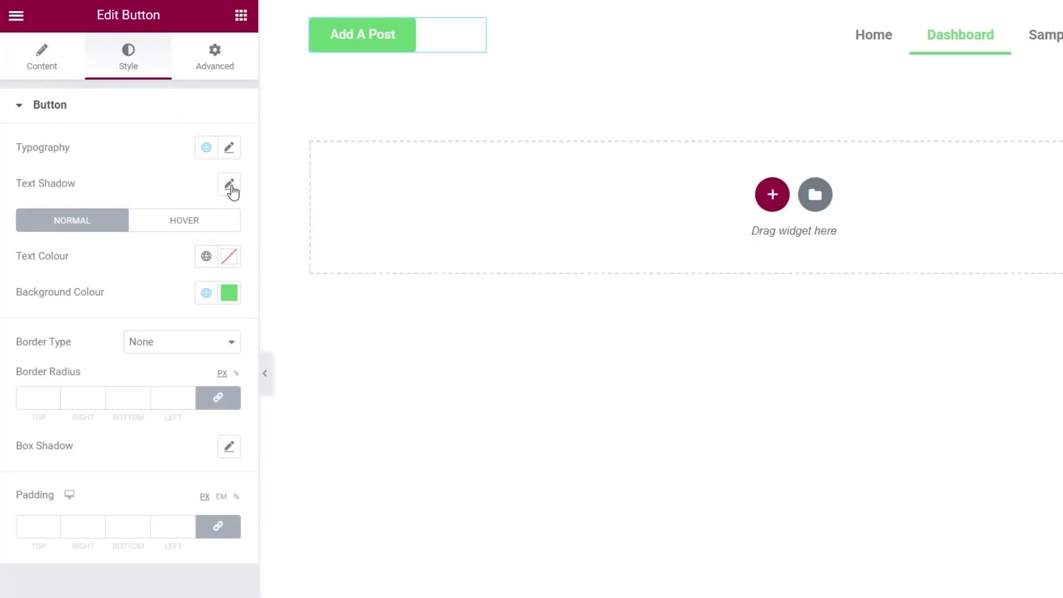
left_click(207, 293)
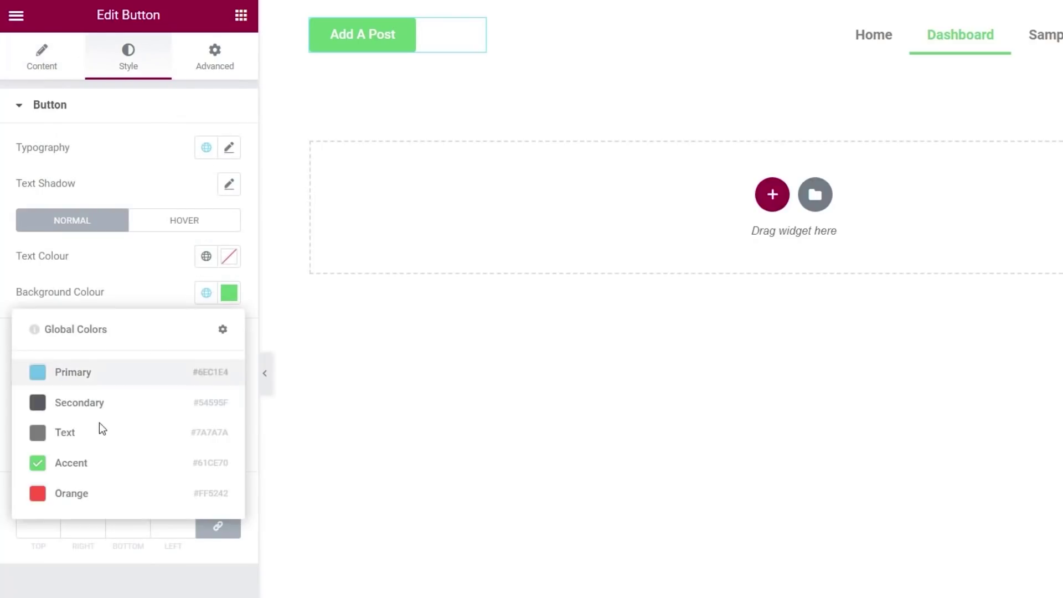
left_click(73, 491)
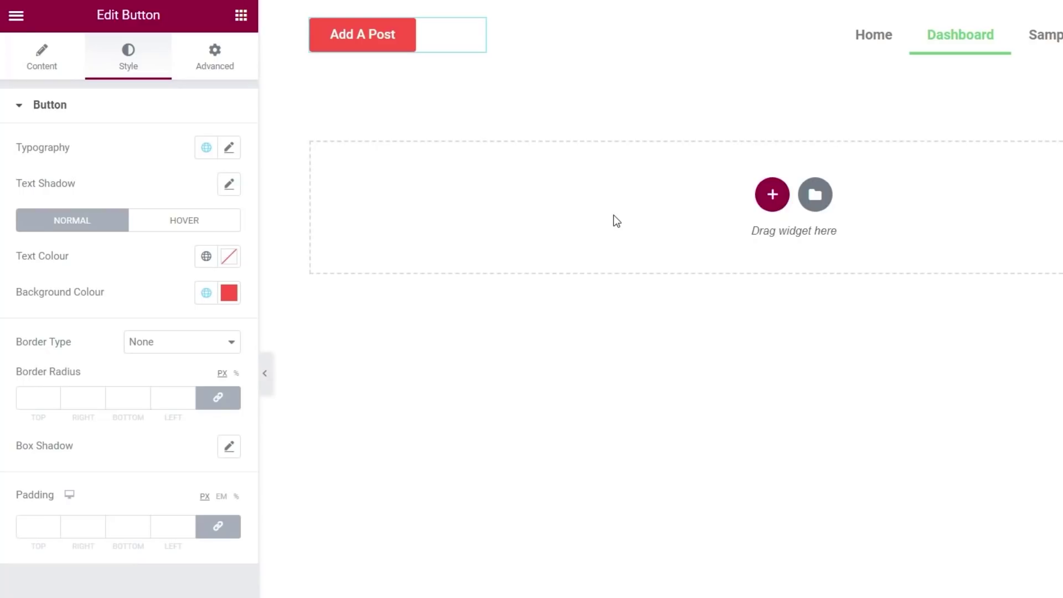
Add a three-column section below the header, narrowing its first column and widening the middle one
left_click(770, 196)
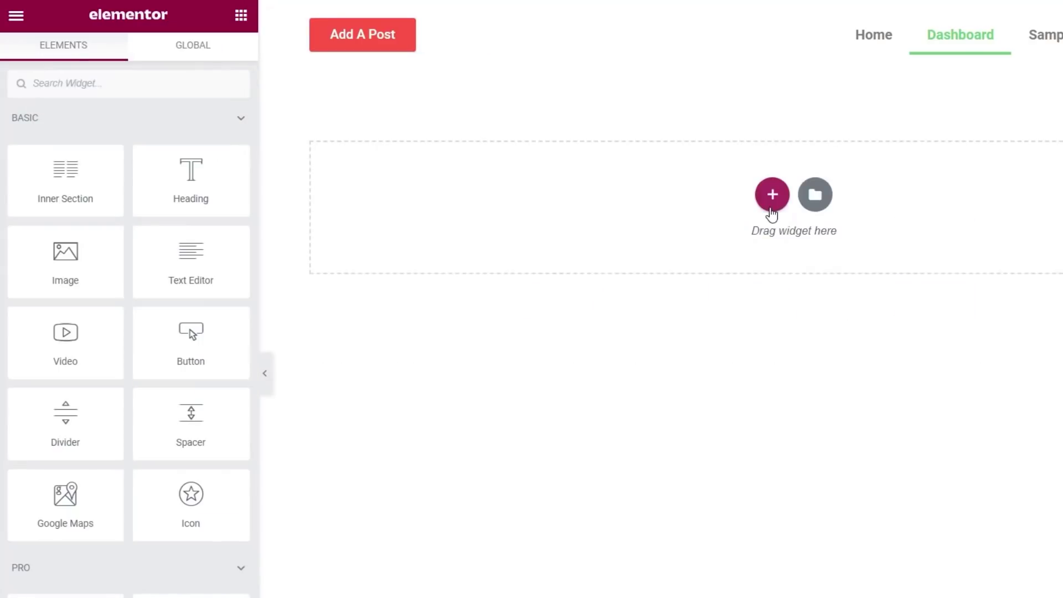
left_click(770, 195)
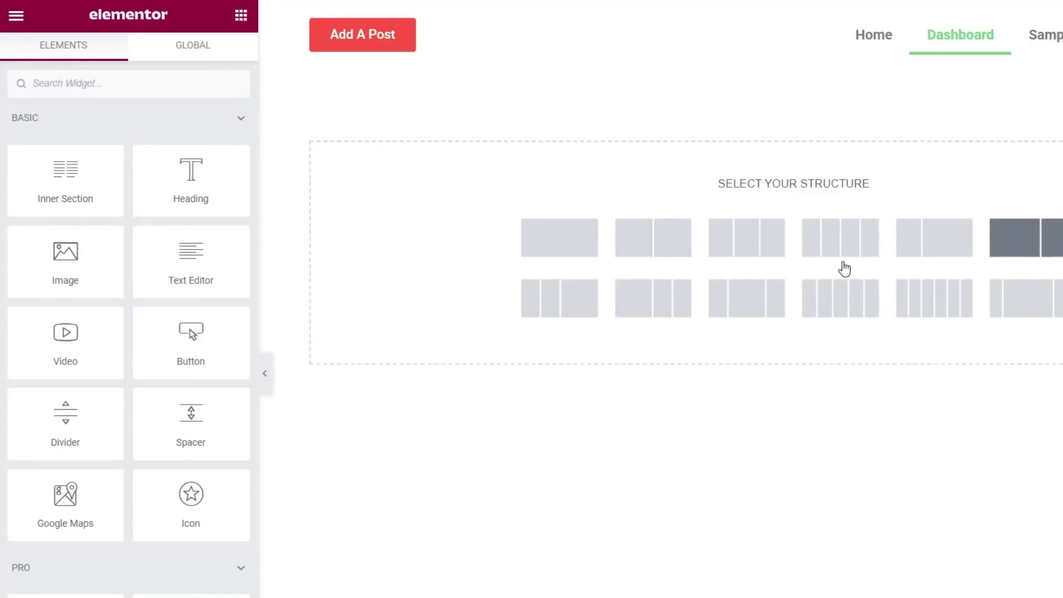
left_click(584, 298)
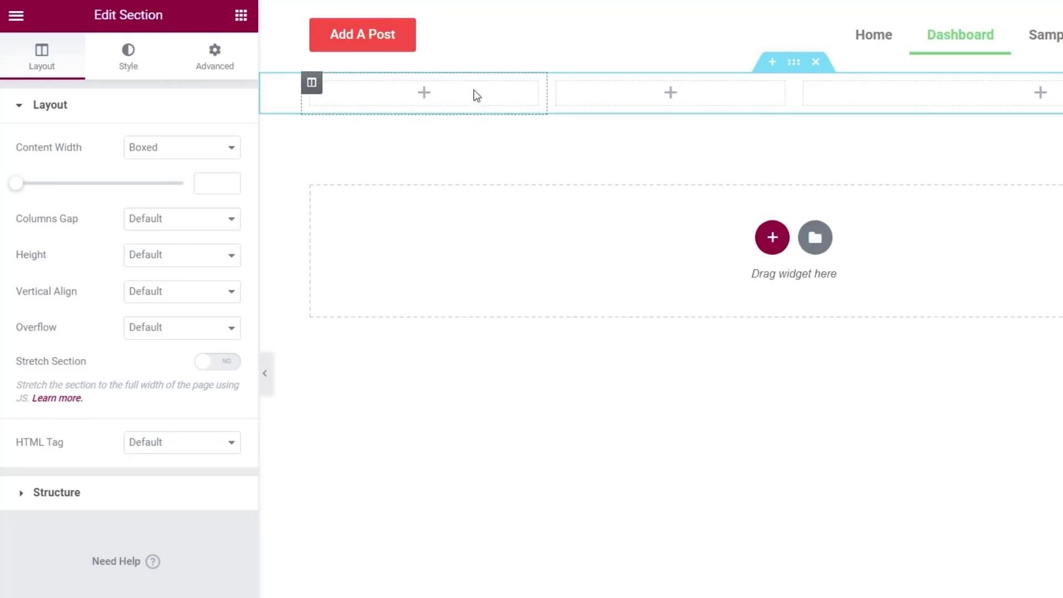
left_click_drag(545, 96, 483, 100)
left_click_drag(794, 90, 857, 101)
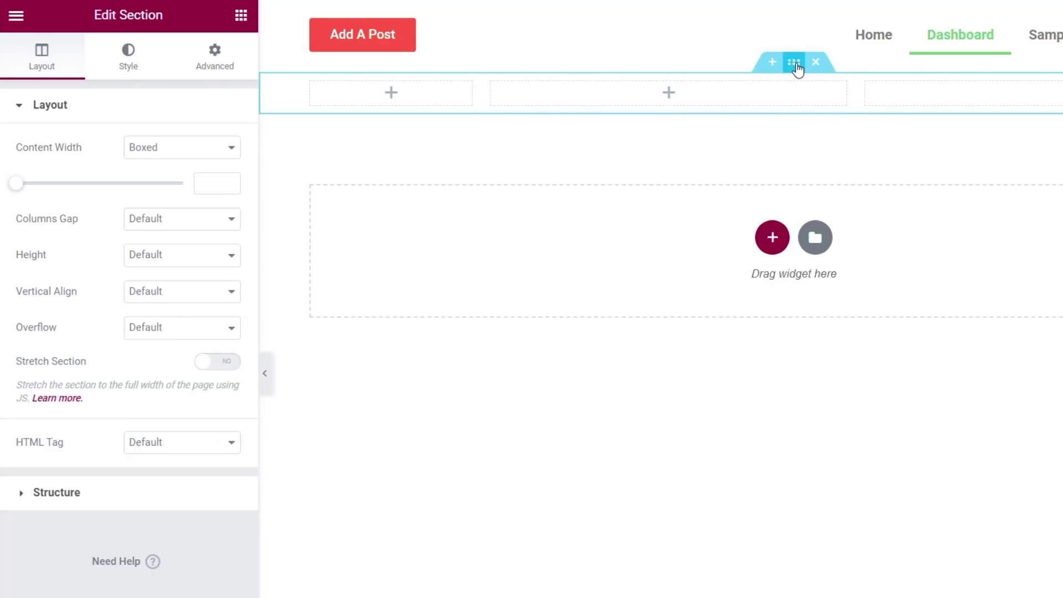
Give the new three-column section 50 px of padding at top and bottom only, with the sides unlinked
left_click(852, 194)
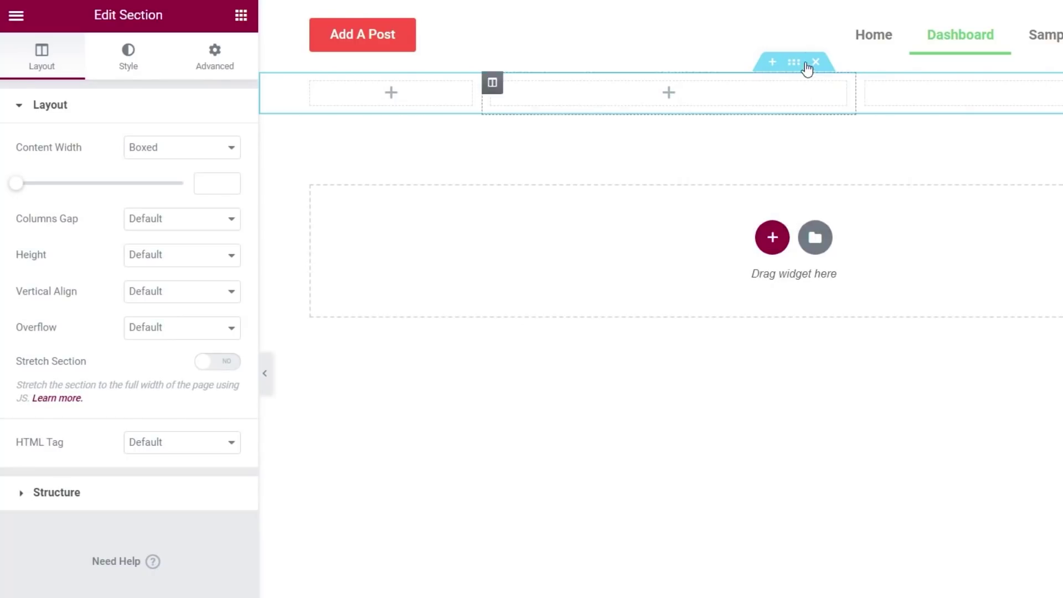
left_click(215, 62)
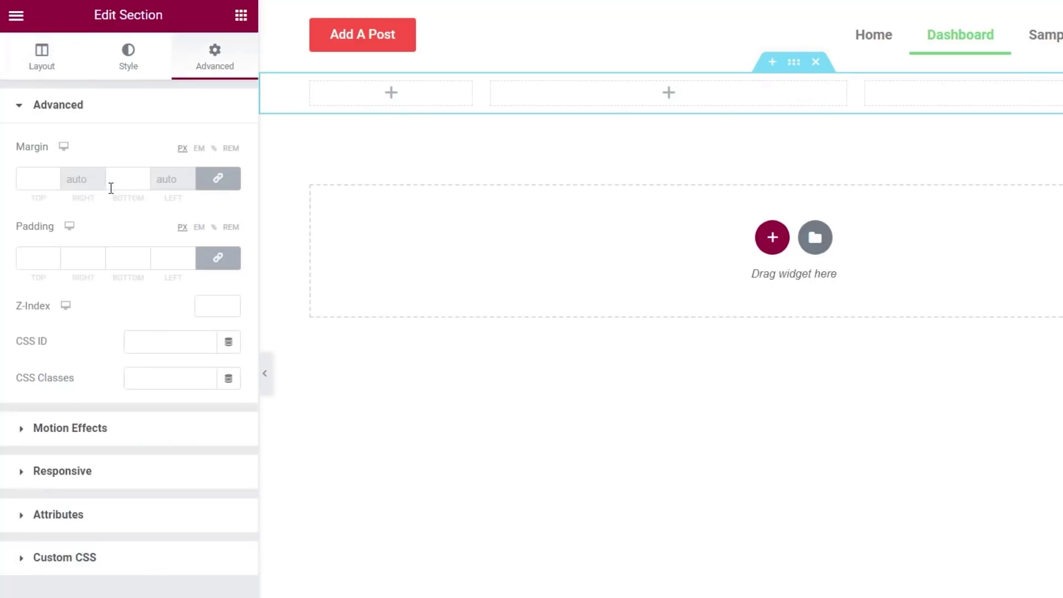
left_click(217, 264)
left_click(32, 259)
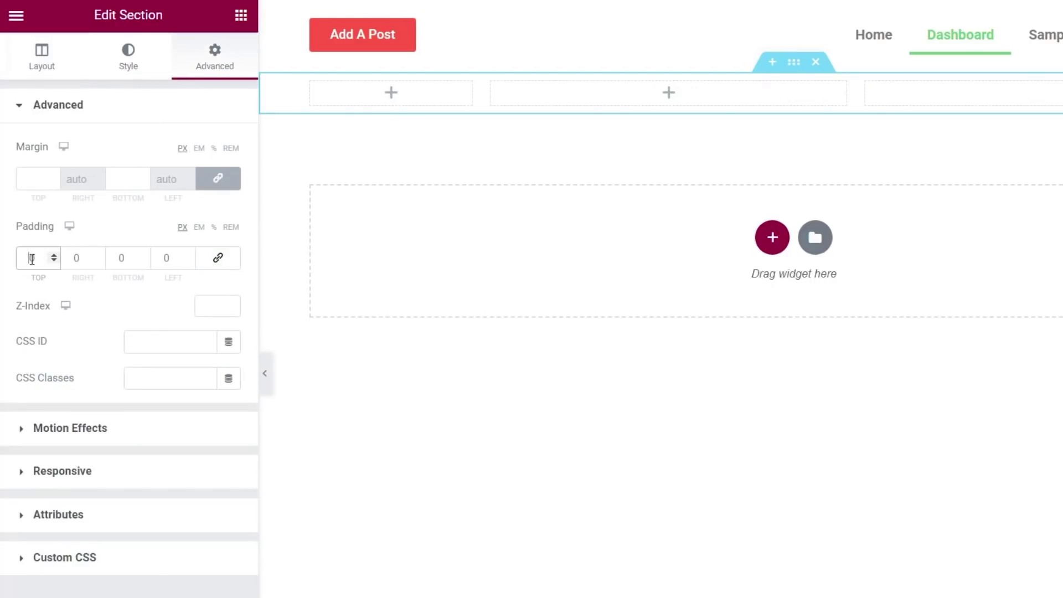
type("50")
left_click(120, 257)
type("5")
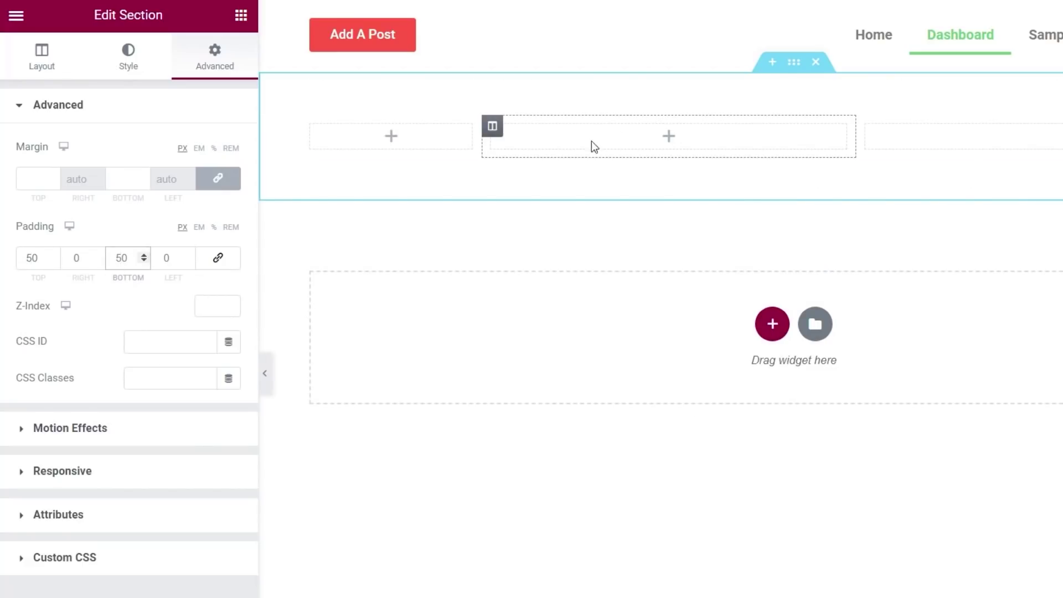
Place an Image widget in the new section's first column and set its source to the dynamic User Profile Picture
left_click(241, 15)
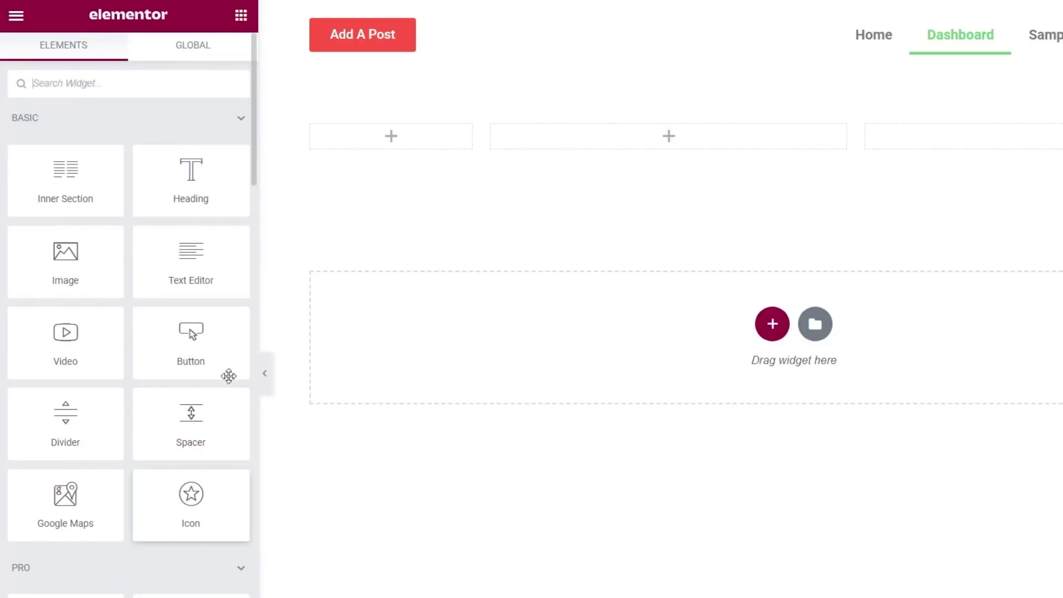
scroll(166, 572, "down", 2)
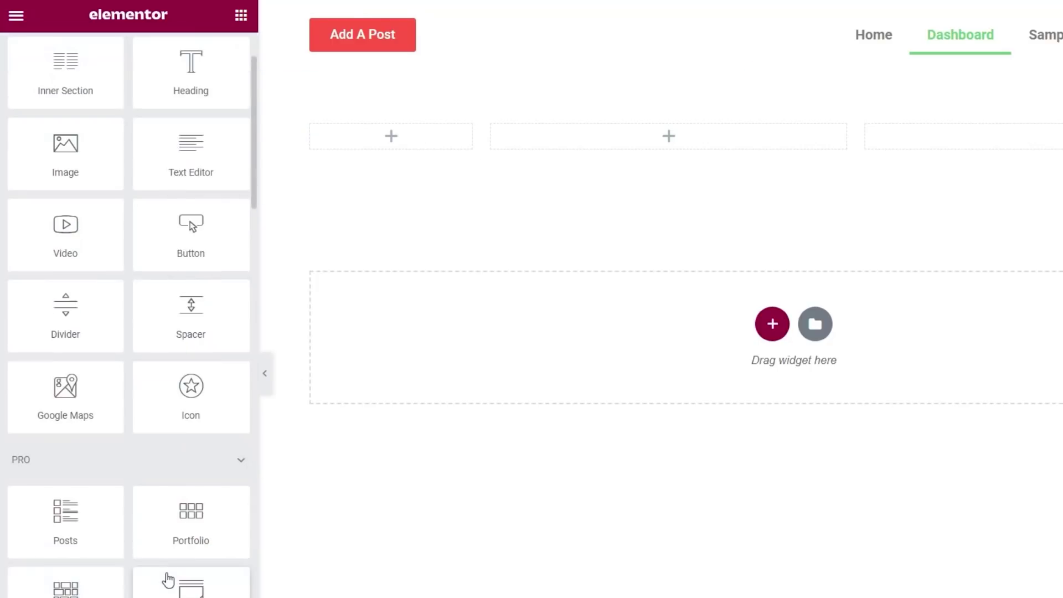
left_click_drag(67, 142, 360, 141)
left_click(228, 243)
left_click(98, 424)
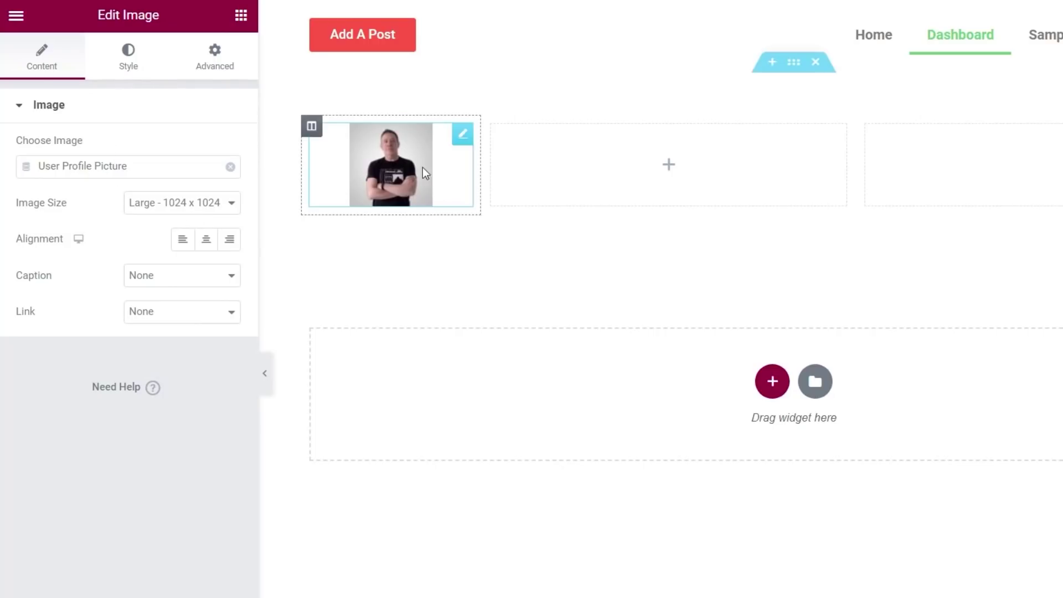
Round the new profile image with a border radius of 100% on all corners and set its width to 161 px
left_click(128, 56)
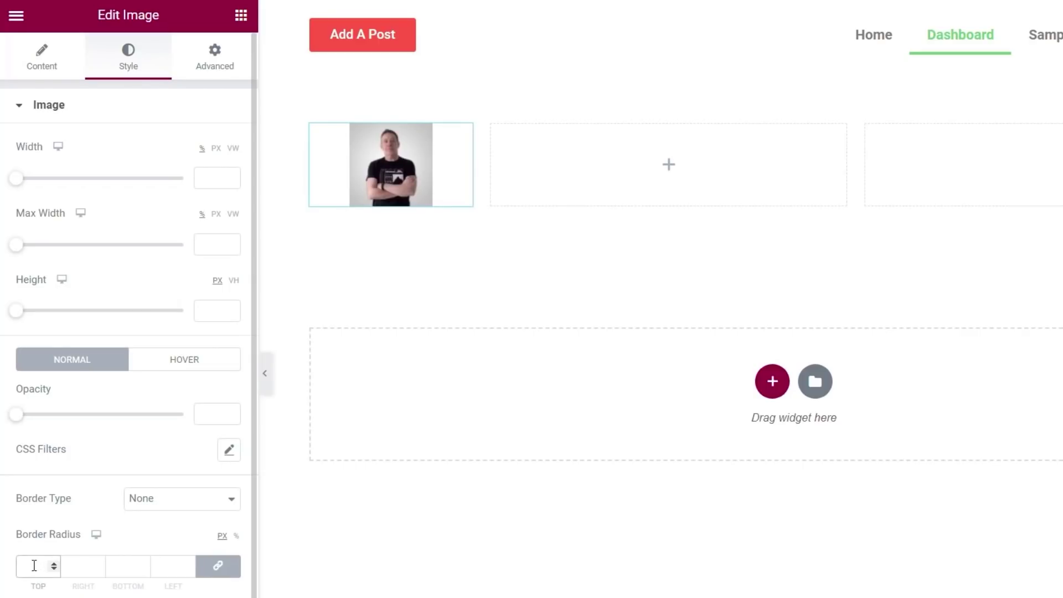
left_click(236, 536)
left_click(42, 566)
type("100")
left_click_drag(12, 178, 151, 188)
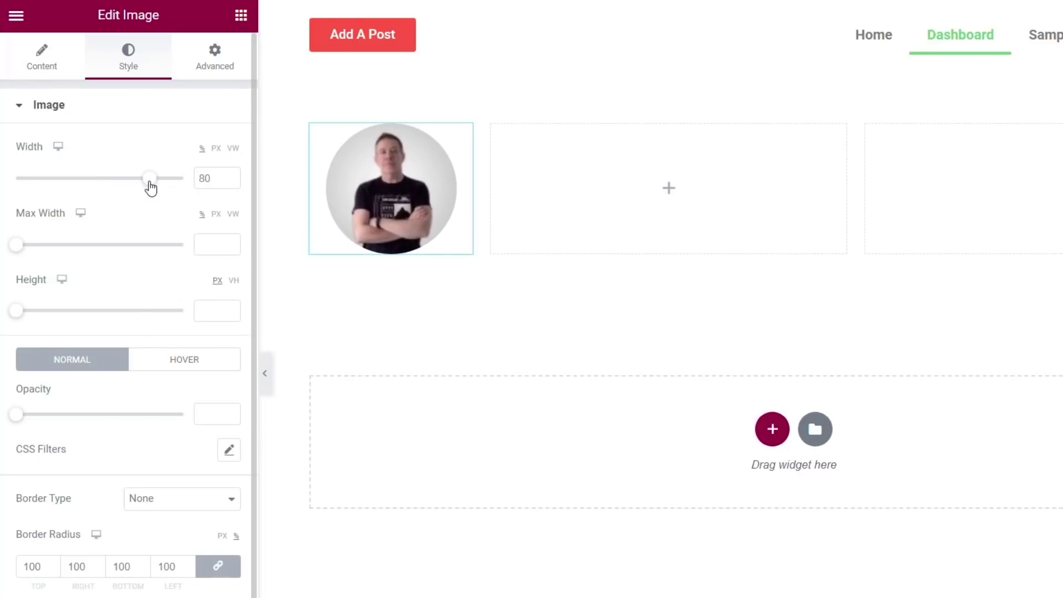
left_click(216, 148)
mouse_move(28, 185)
left_mouse_down()
mouse_move(64, 185)
mouse_move(44, 190)
left_mouse_up()
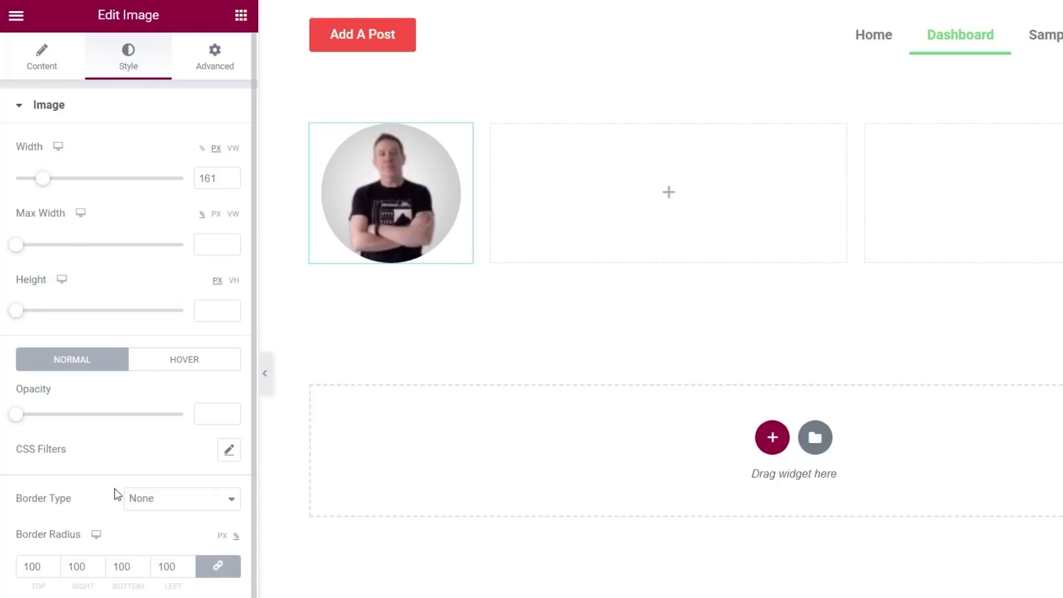
Give the large profile image a solid border with width 3 on all sides in the global colour Orange
left_click(190, 501)
left_click(165, 530)
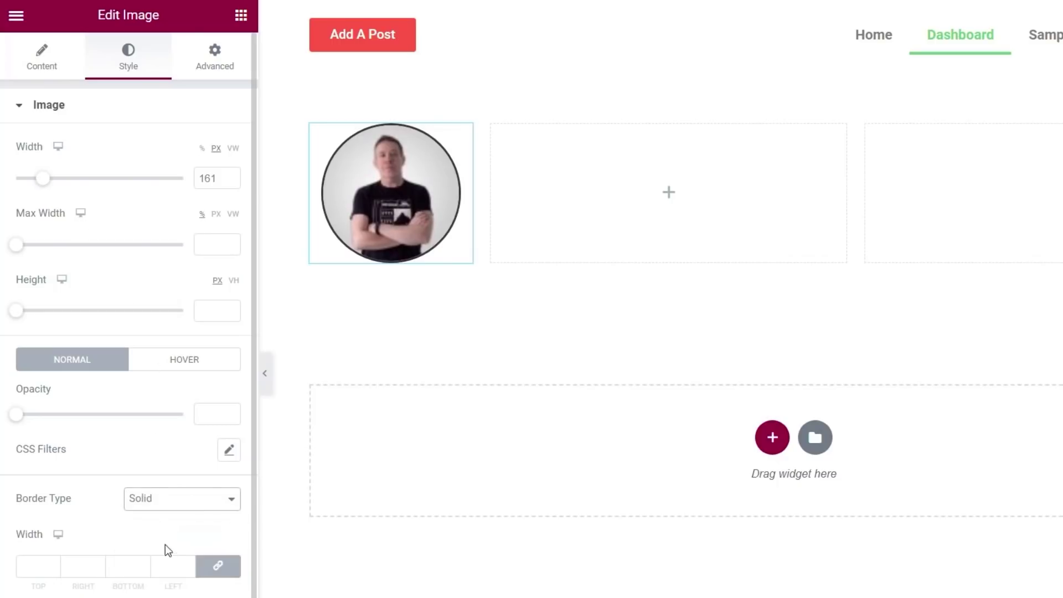
left_click(25, 566)
type("3")
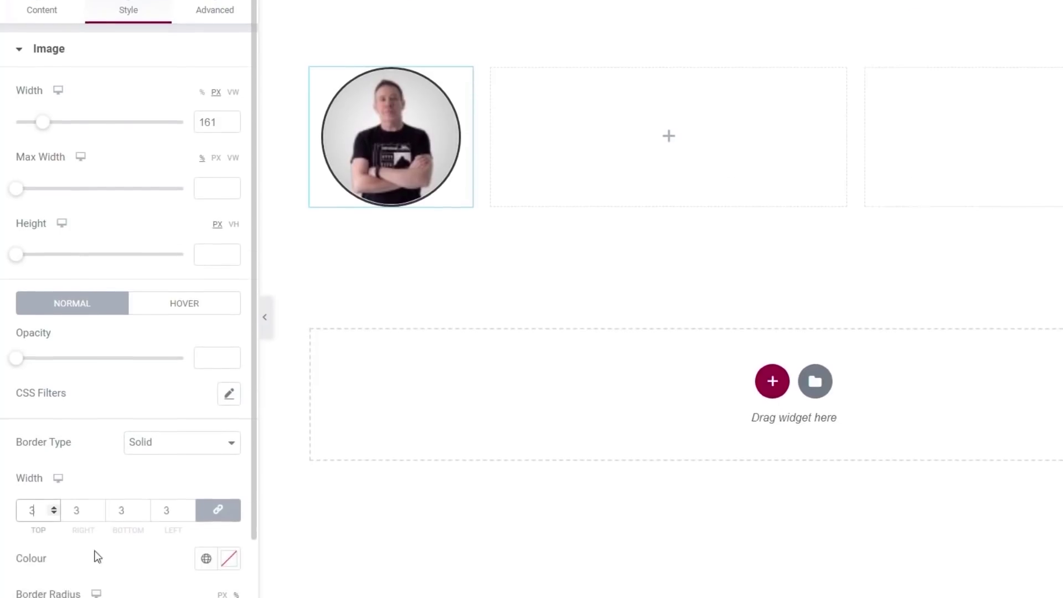
left_click(206, 467)
left_click(128, 436)
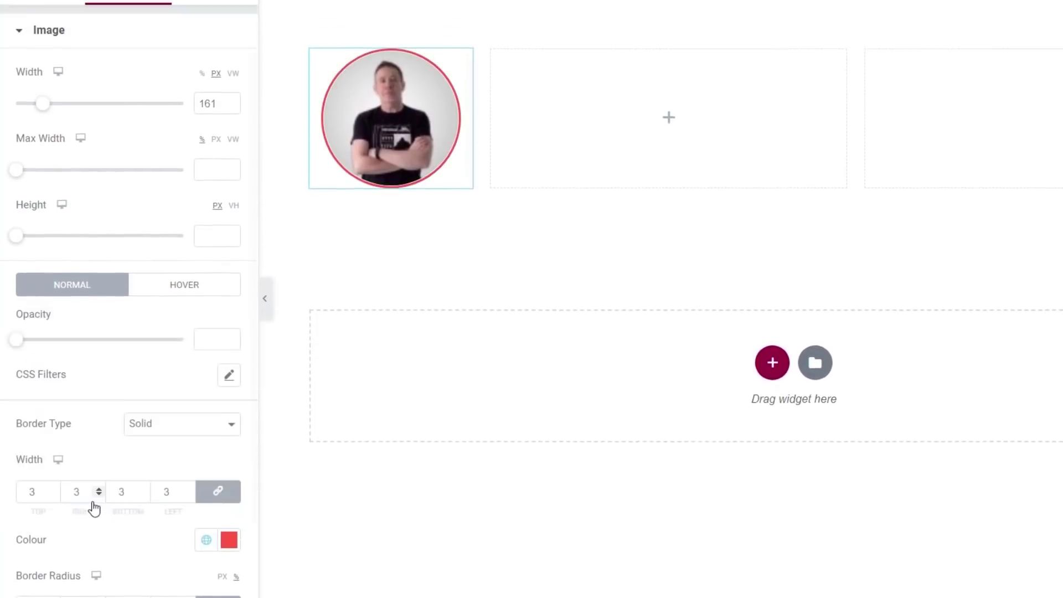
Place a Heading widget in the profile section's second column and set its title to dynamic User Info with the Display Name field
left_click(530, 150)
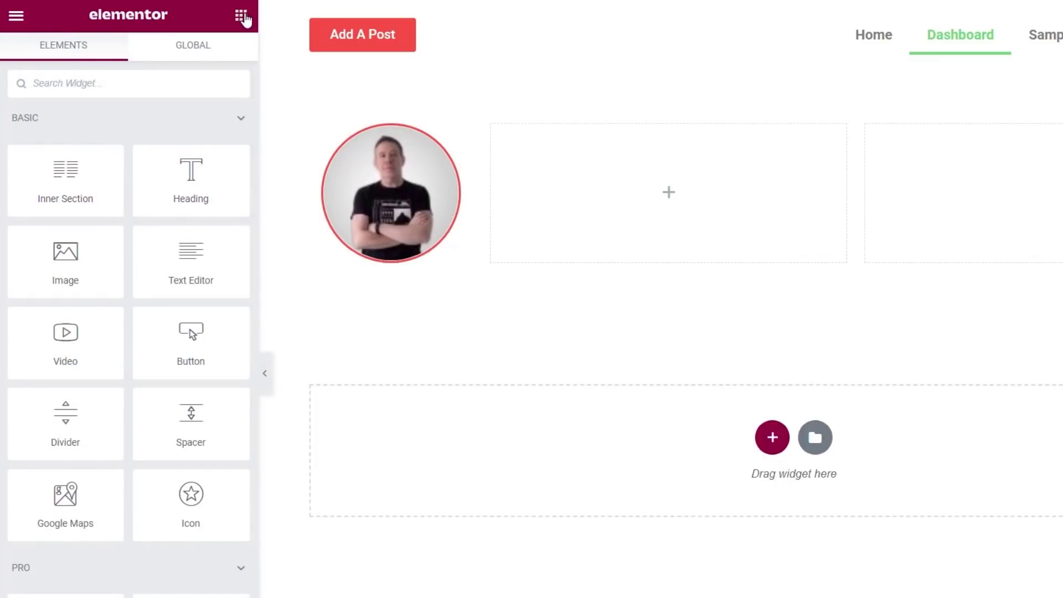
left_click_drag(191, 174, 564, 161)
left_click(228, 169)
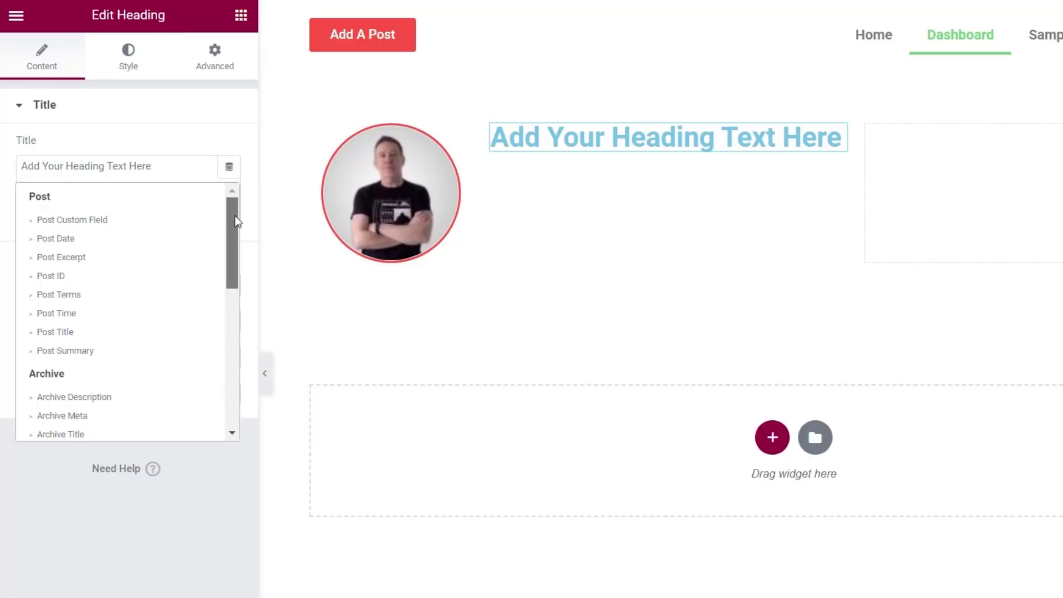
left_click_drag(235, 216, 231, 299)
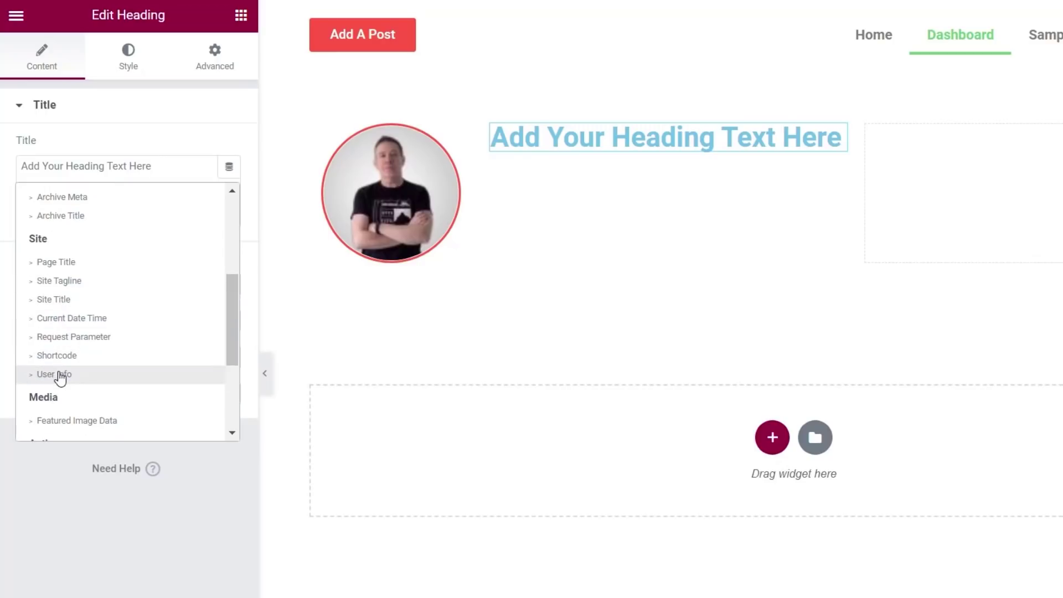
left_click(27, 168)
left_click(160, 245)
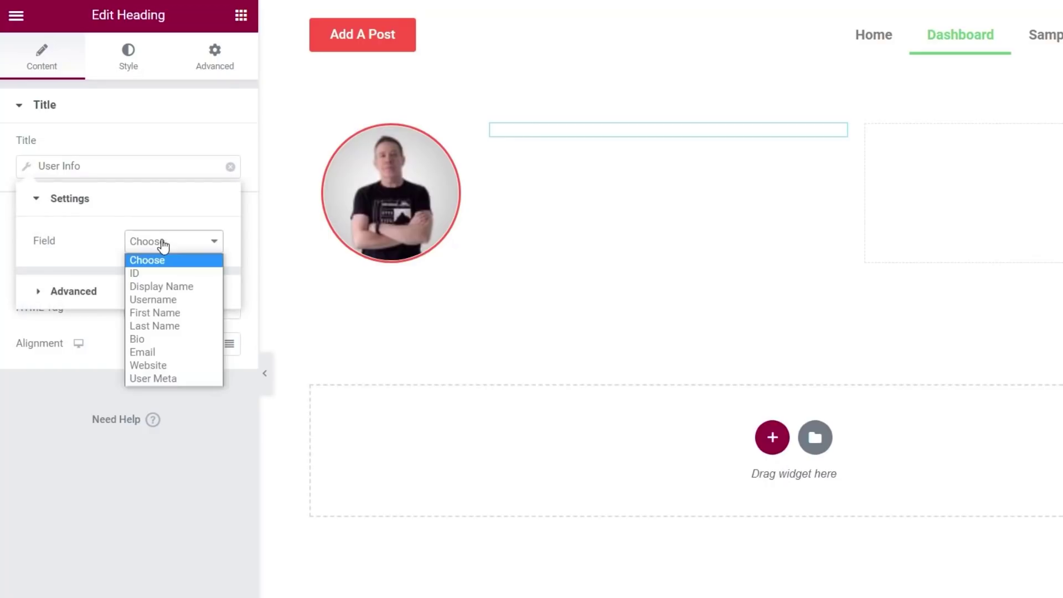
left_click(187, 288)
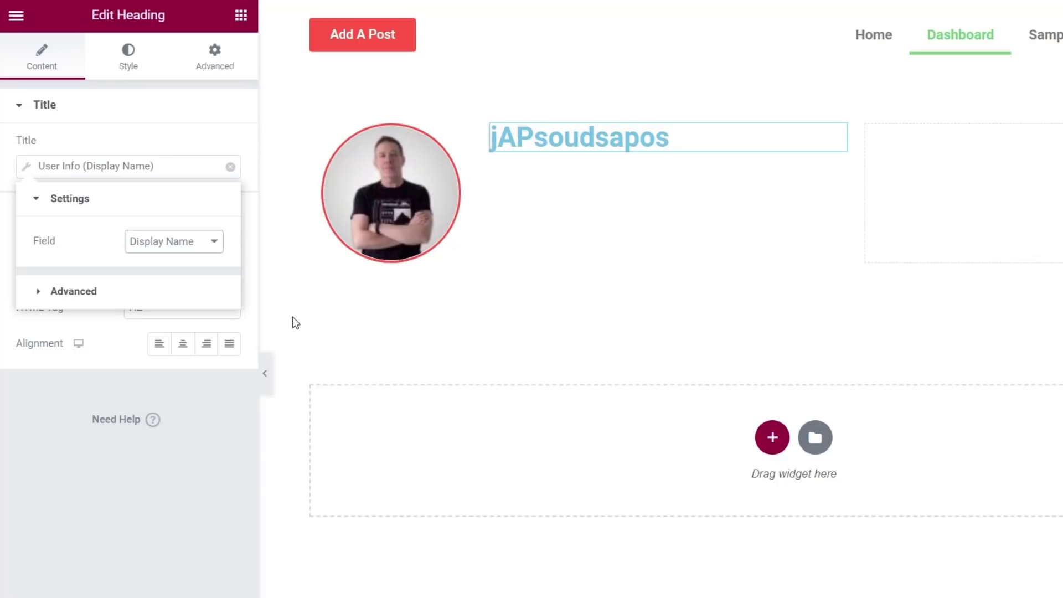
left_click(182, 443)
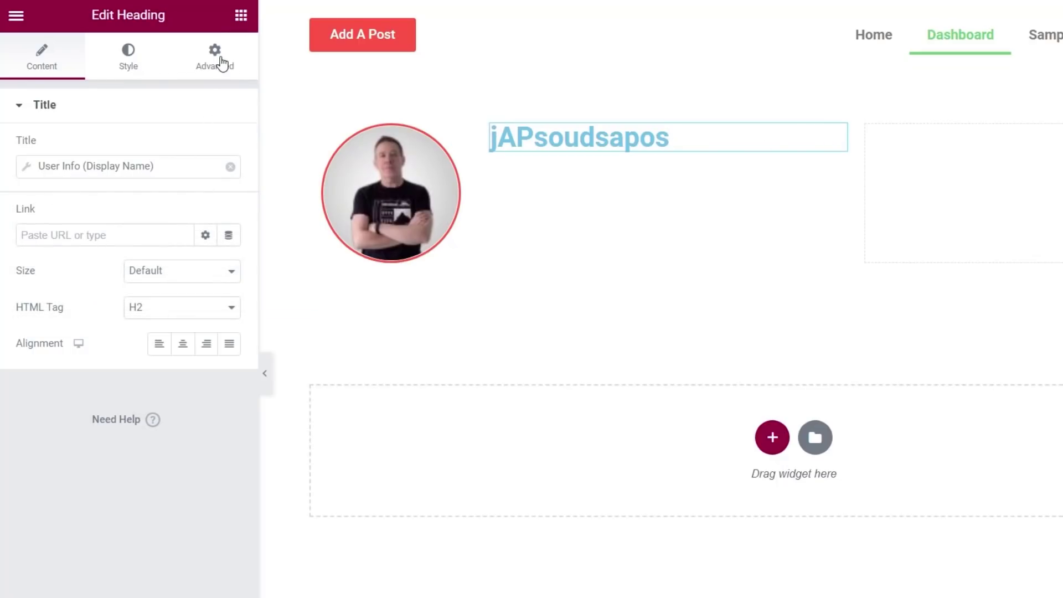
Add a second Heading widget below the display name and set its HTML tag to H6
left_click(223, 64)
left_click(239, 14)
left_click_drag(185, 178, 508, 155)
left_click(154, 357)
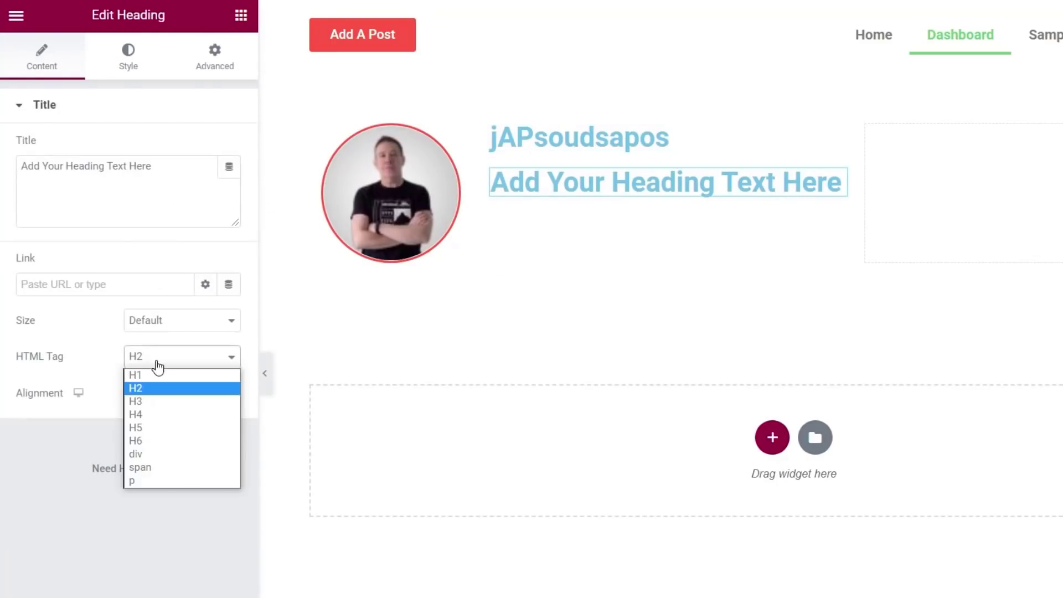
left_click(149, 441)
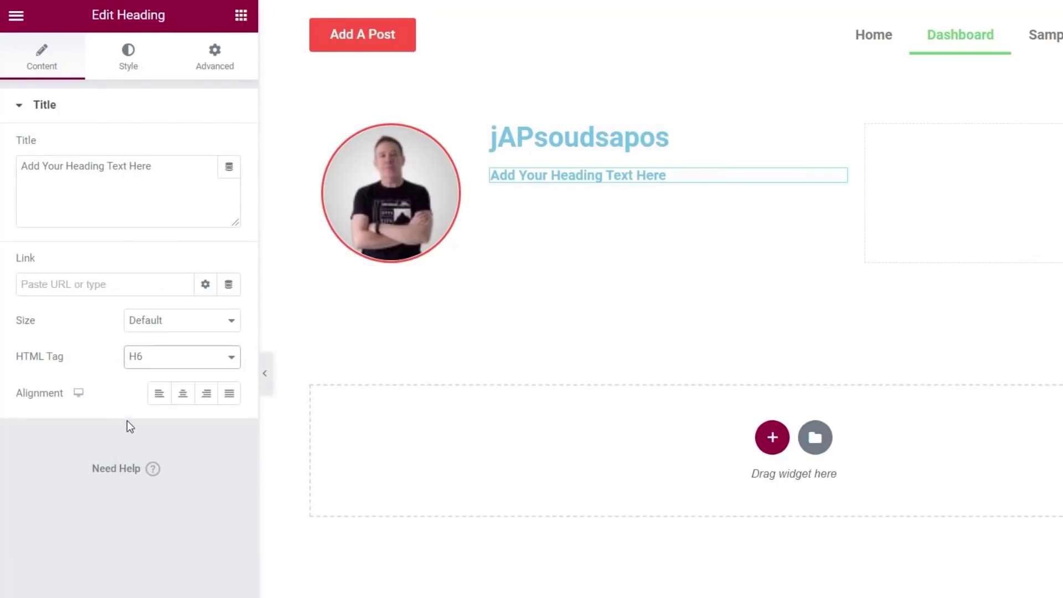
Set the H6 heading's title to dynamic User Info with the Email field
left_click(239, 169)
left_click_drag(231, 265, 235, 338)
left_click(105, 382)
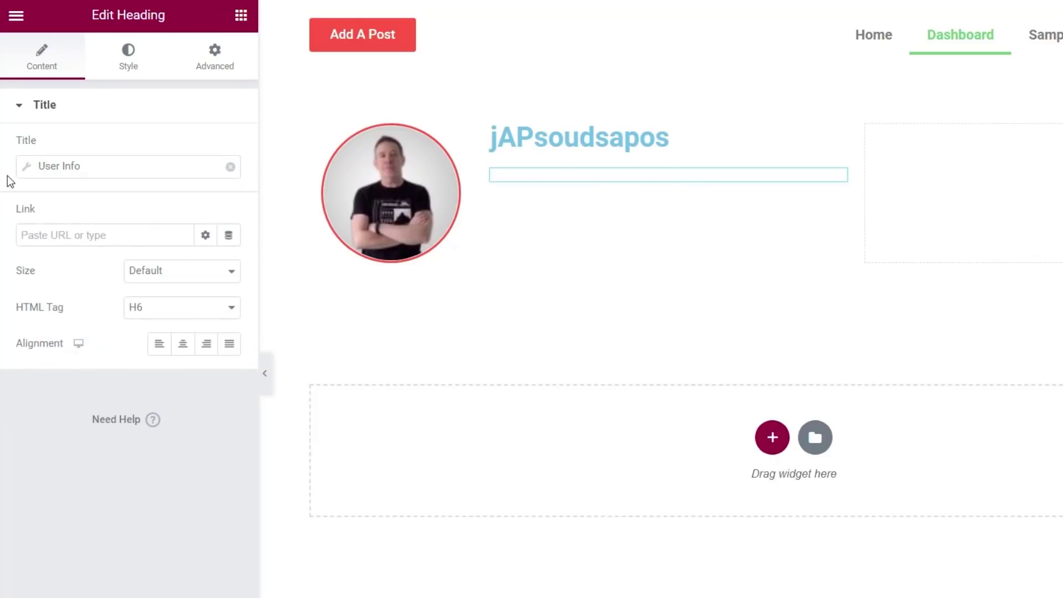
left_click(30, 166)
left_click(173, 244)
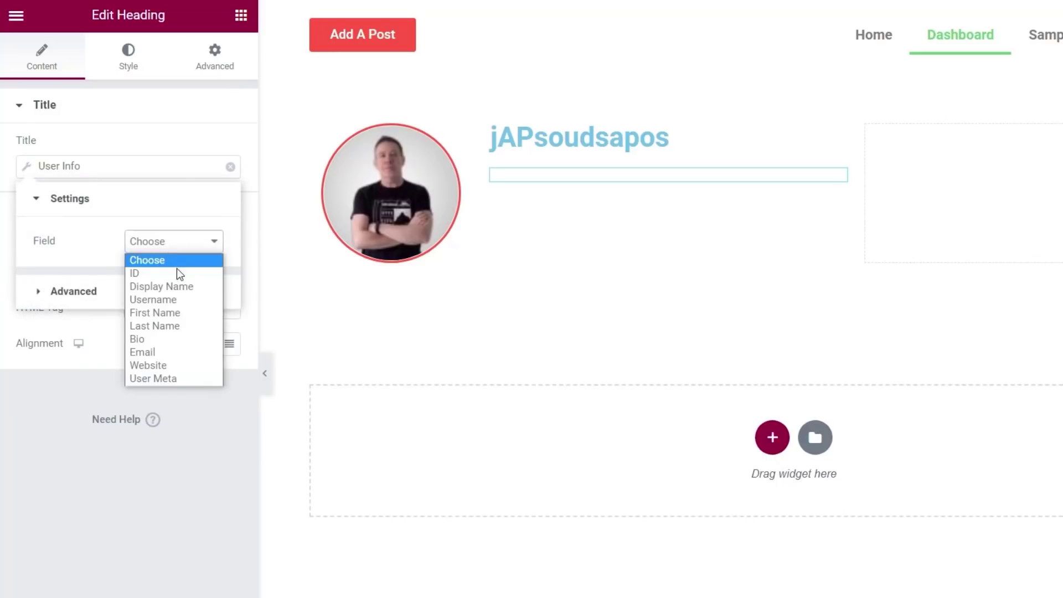
left_click(166, 353)
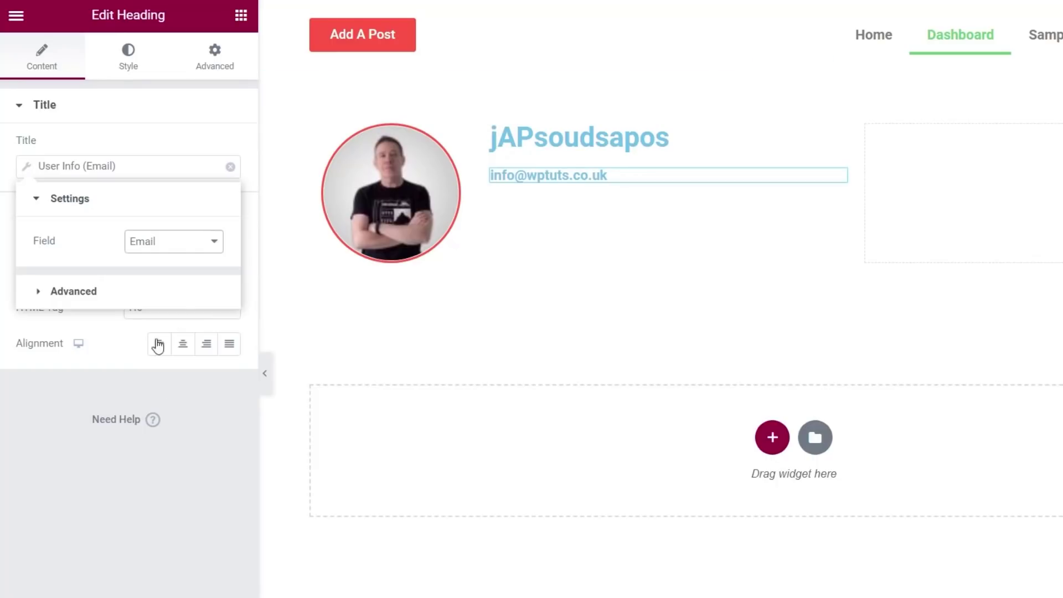
left_click(204, 151)
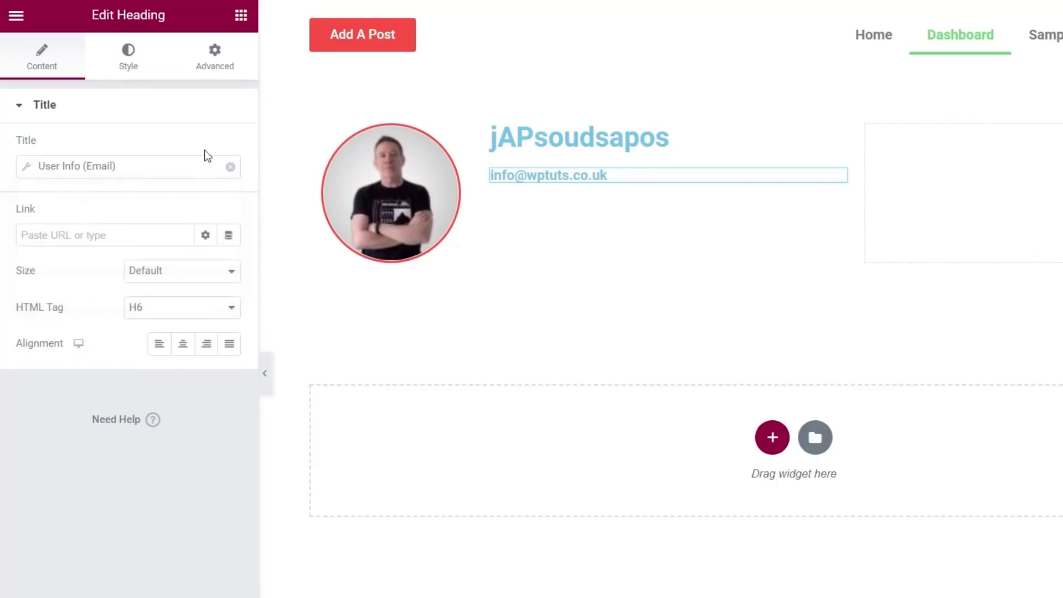
Place a Text Editor widget below the email heading and fill it with dynamic User Info using the Bio field
left_click(239, 17)
left_click_drag(202, 229, 549, 191)
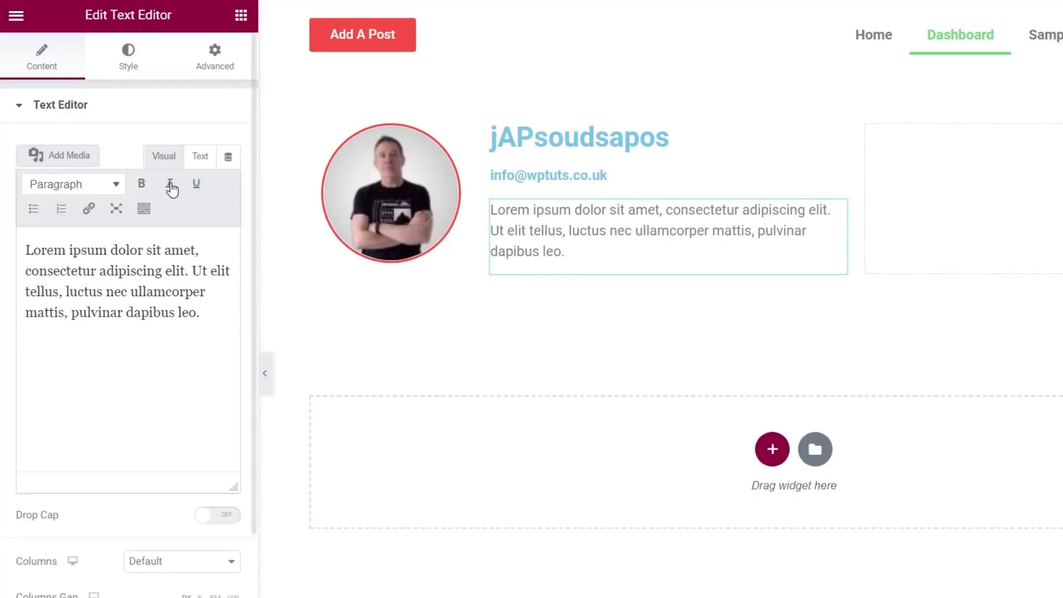
left_click(227, 159)
left_click_drag(232, 247, 236, 332)
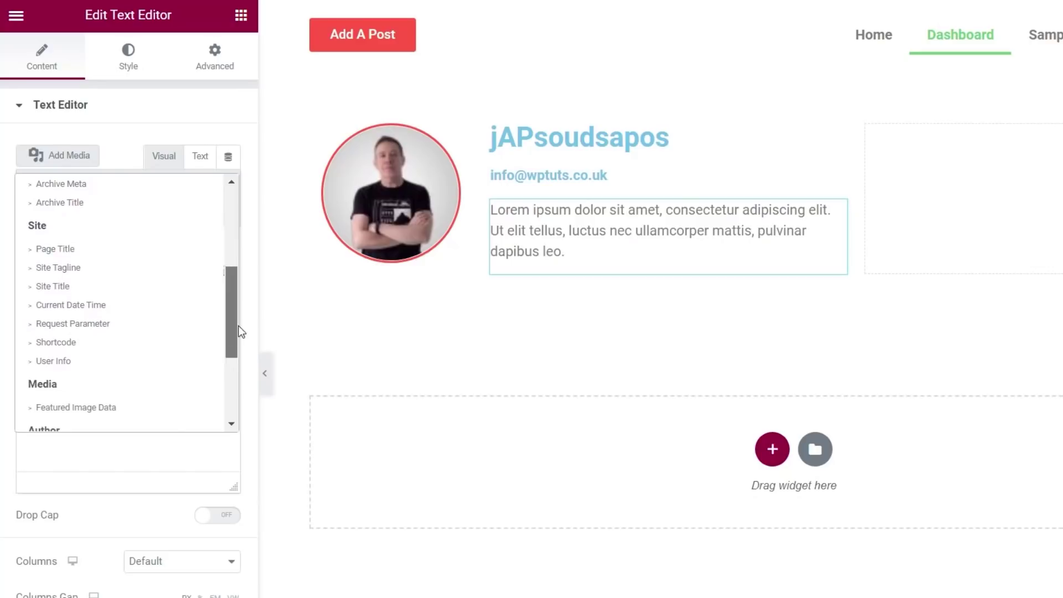
left_click(69, 361)
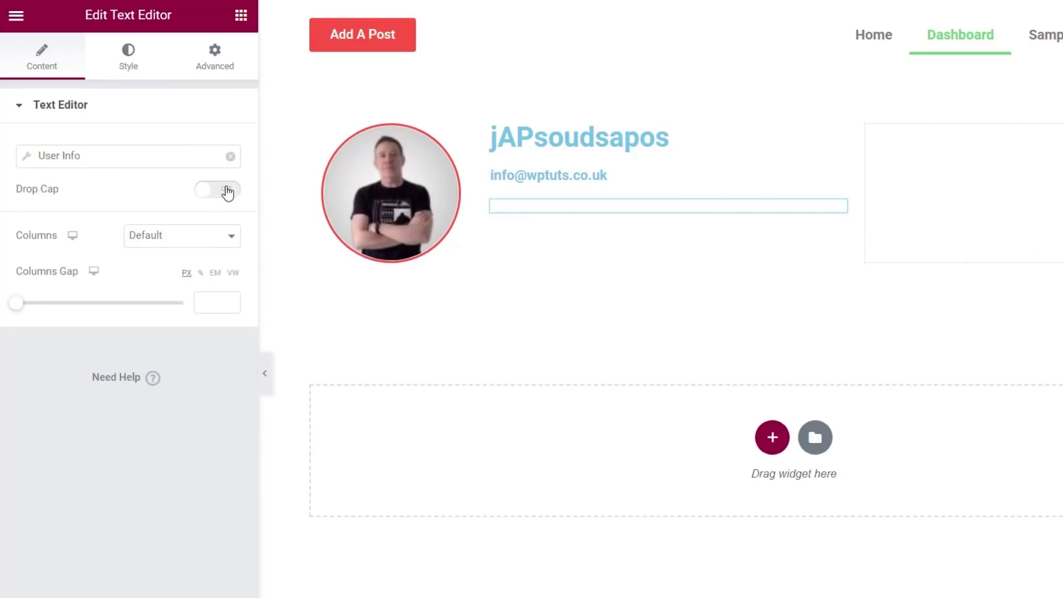
left_click(25, 157)
left_click(206, 231)
left_click(174, 330)
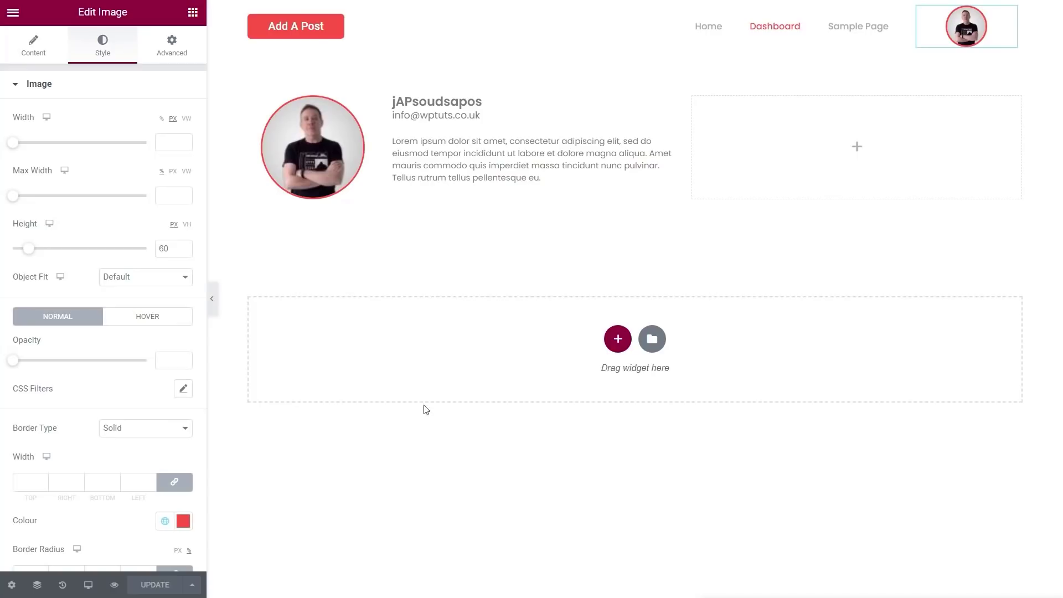
Add a single-column section below the profile section and place a Heading widget in it reading "Latest Posts"
left_click(617, 339)
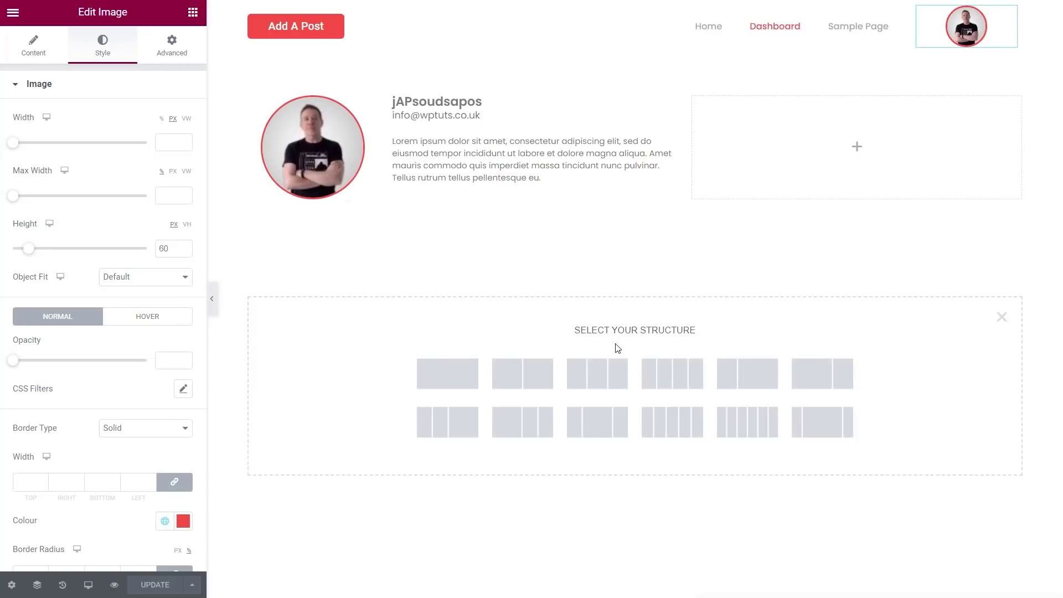
left_click(459, 376)
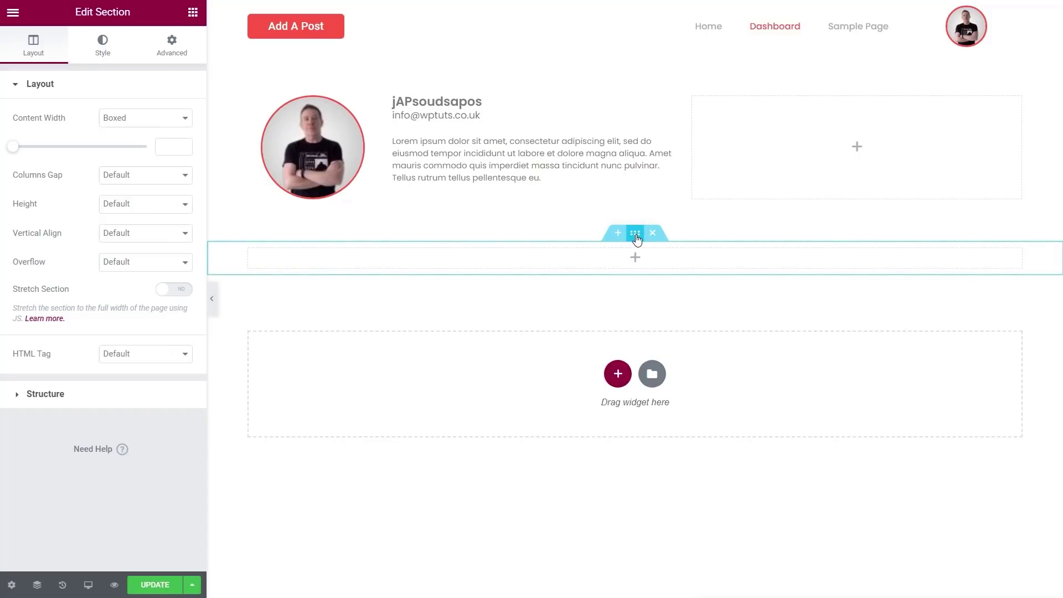
left_click(172, 44)
left_click(193, 13)
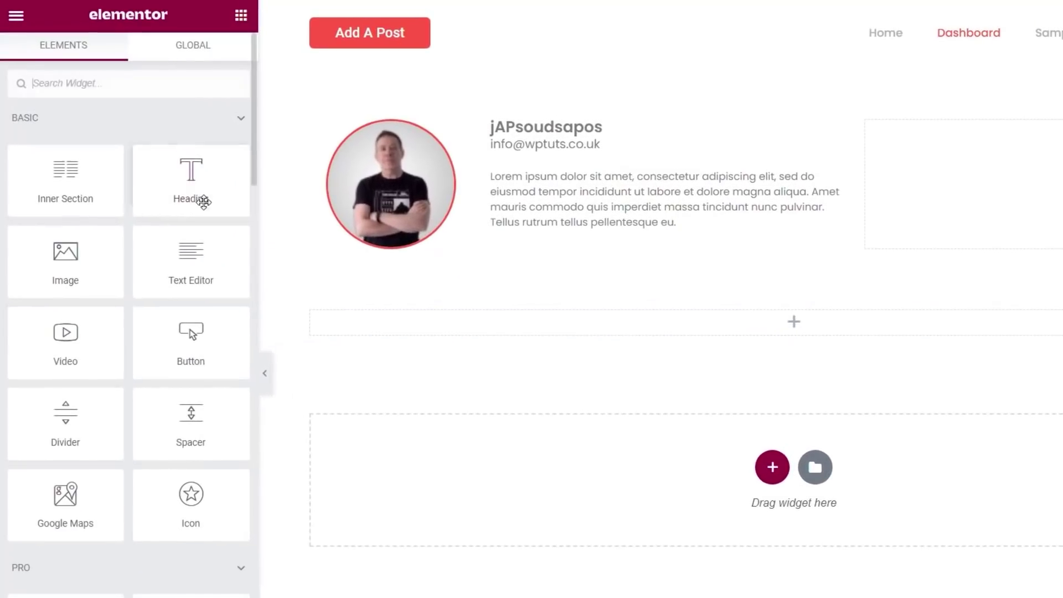
left_click_drag(203, 201, 387, 324)
left_click_drag(166, 165, 12, 167)
type("Latest Posts")
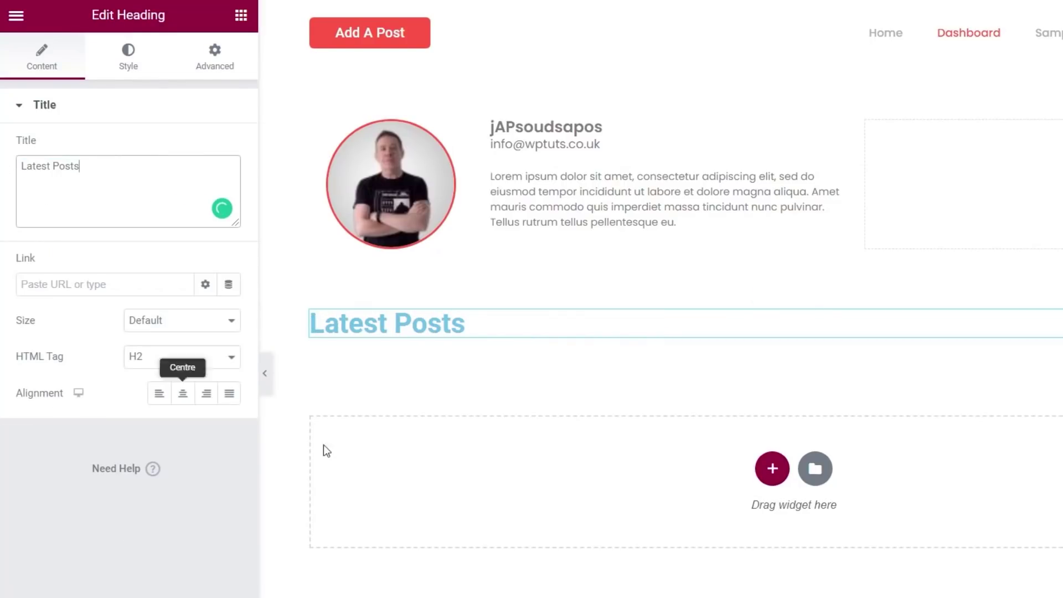
left_click(476, 388)
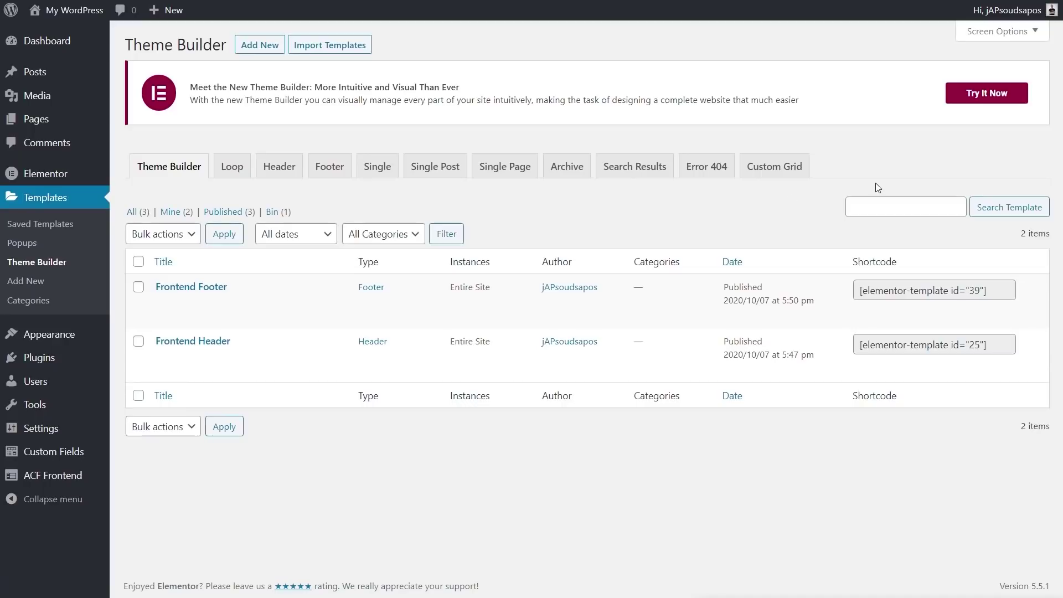
Create a new Loop template in the new Theme Builder and dismiss the template library
left_click(996, 99)
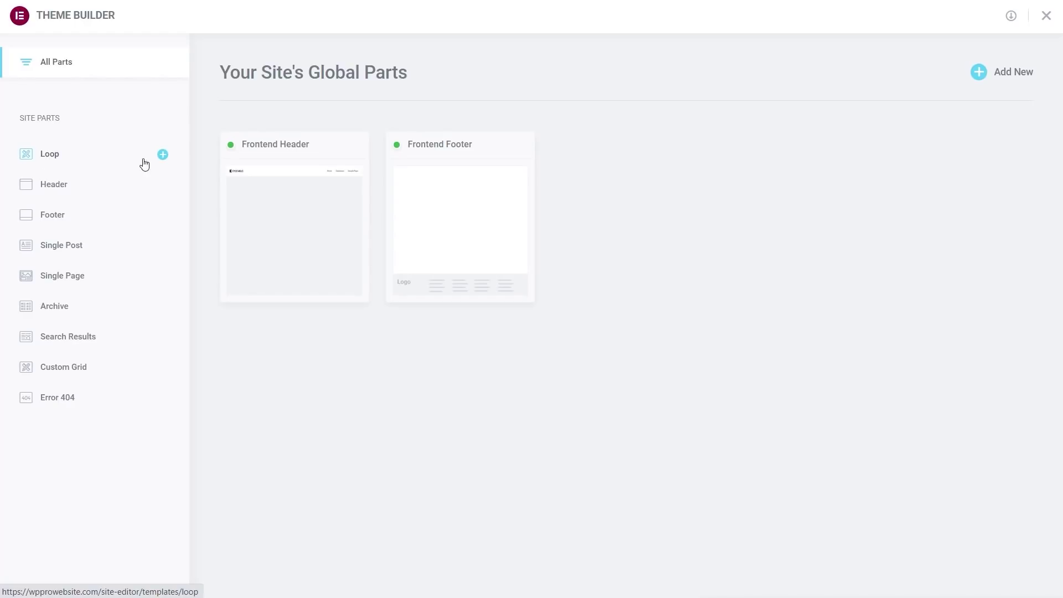
left_click(164, 156)
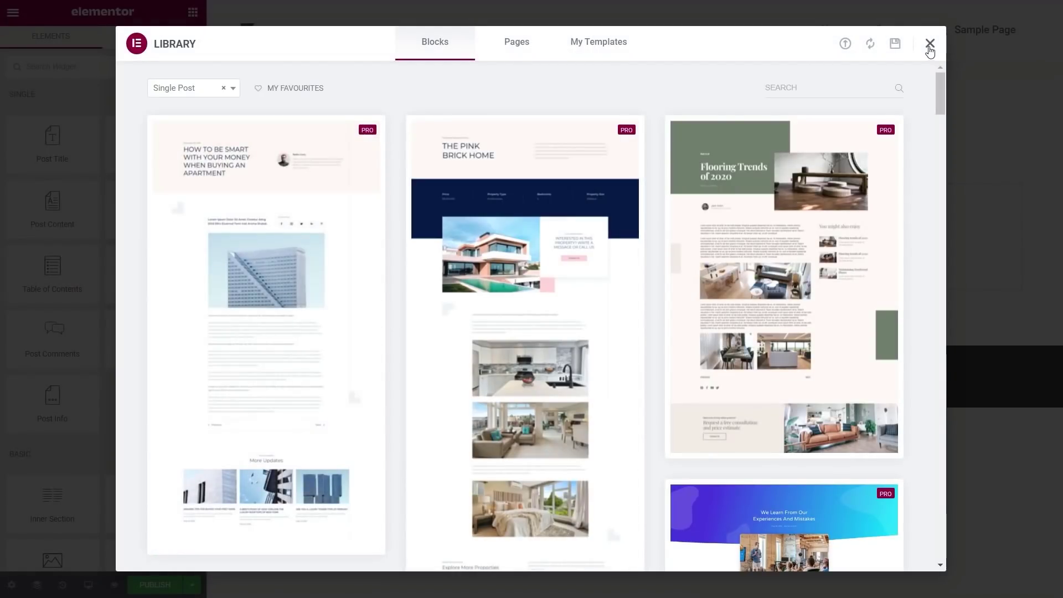
left_click(930, 44)
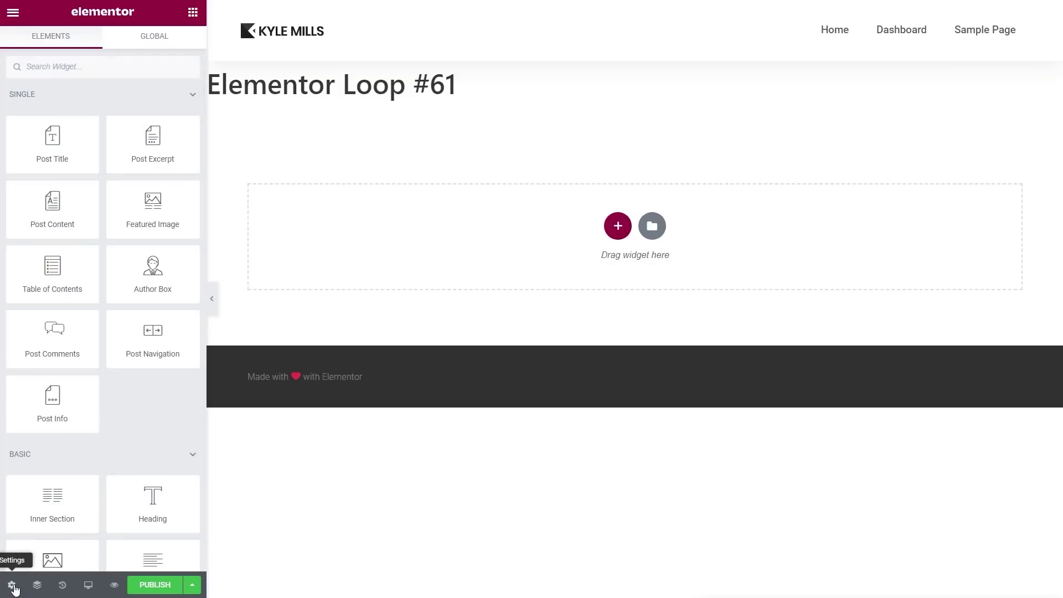
Title the loop template "Dashboard Post Loop" and apply Sample Post as its preview content
left_click(12, 585)
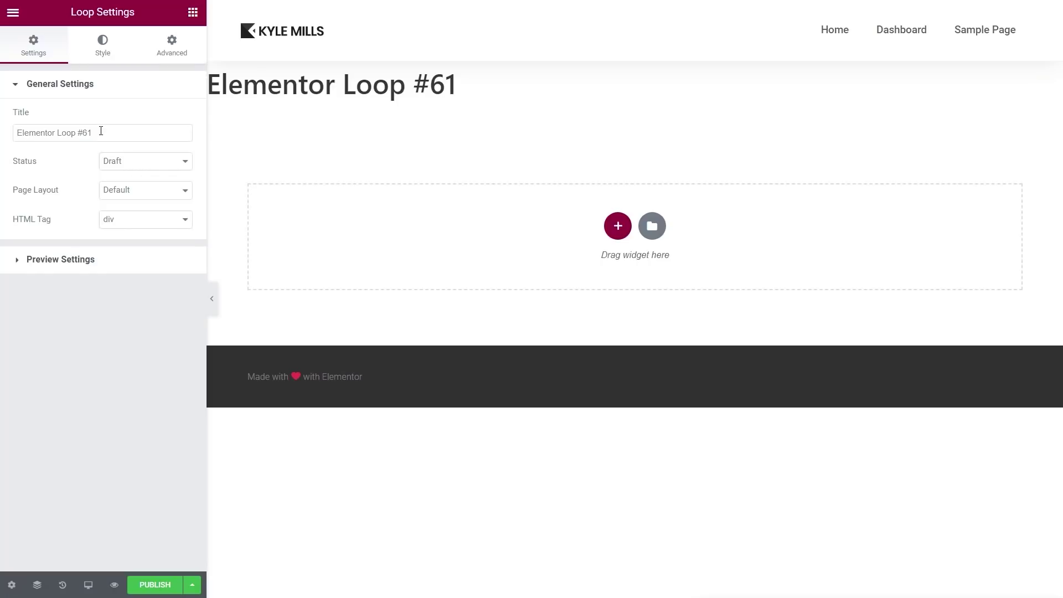
left_click_drag(101, 132, 4, 141)
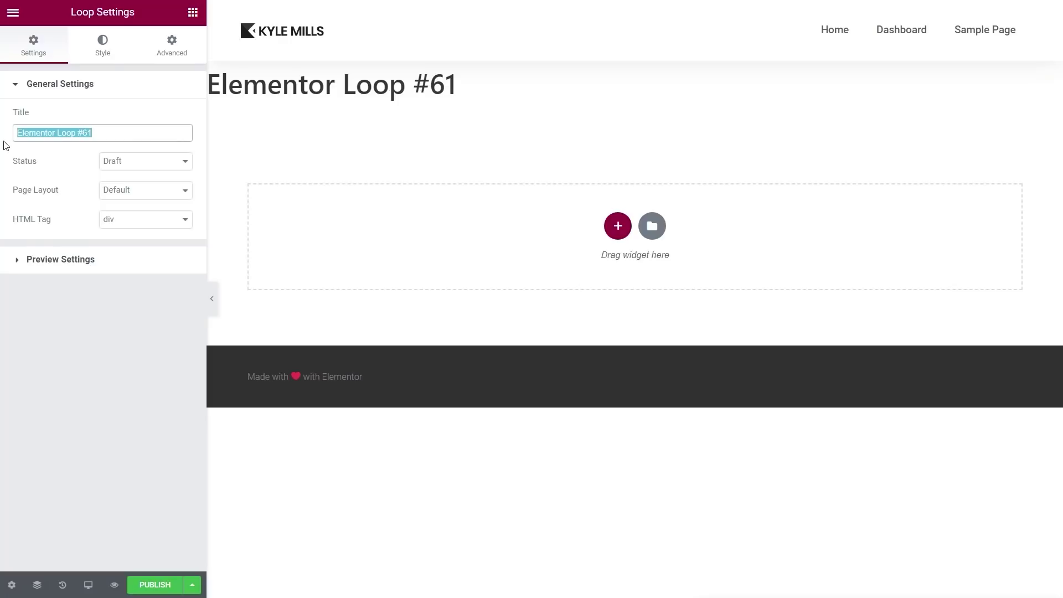
key("BackSpace")
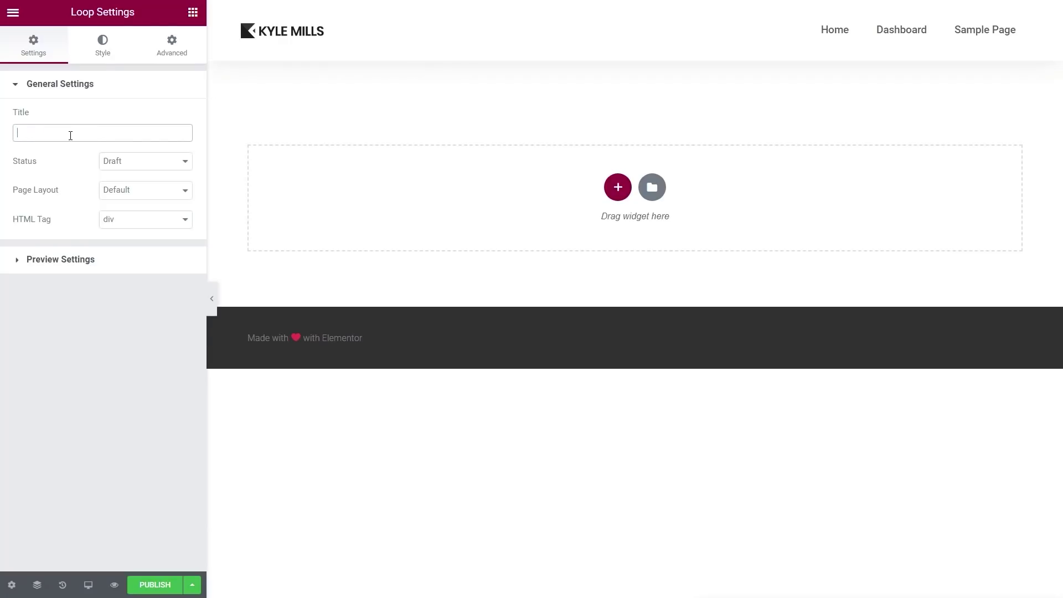
type("Dashboard Post Loop")
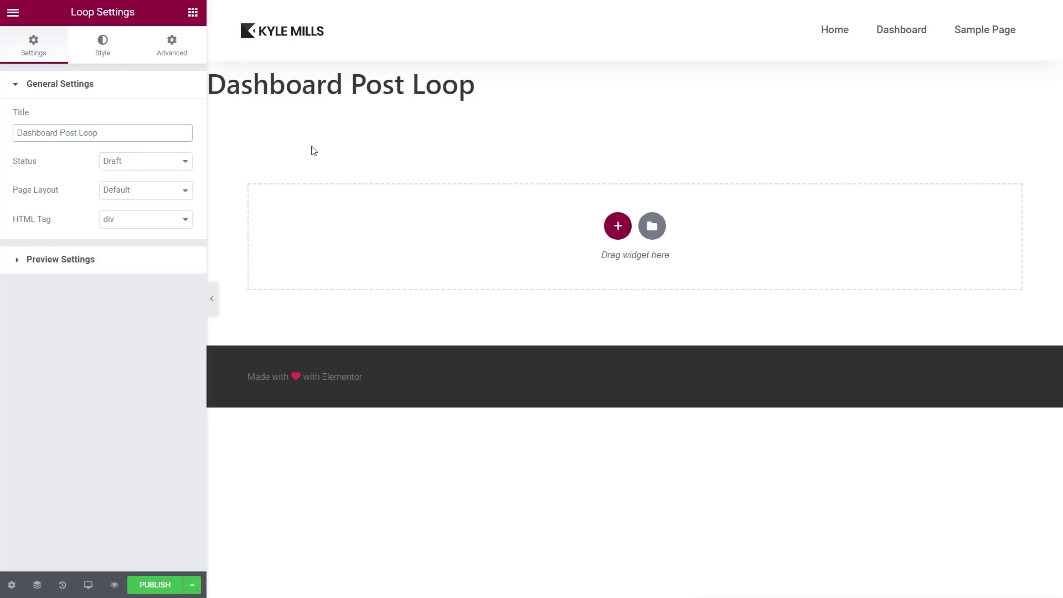
left_click(78, 260)
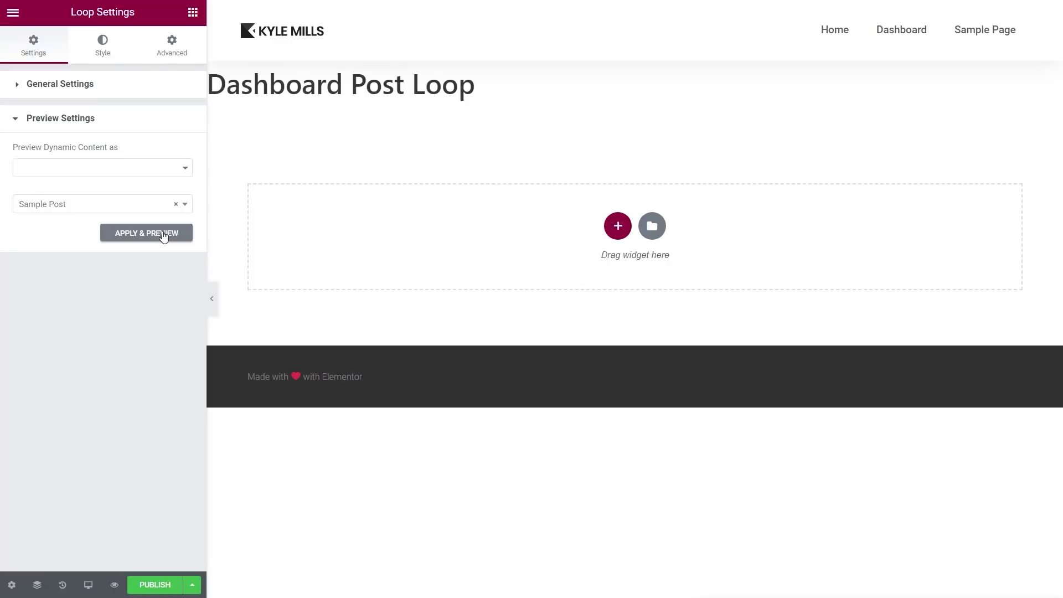
left_click(164, 237)
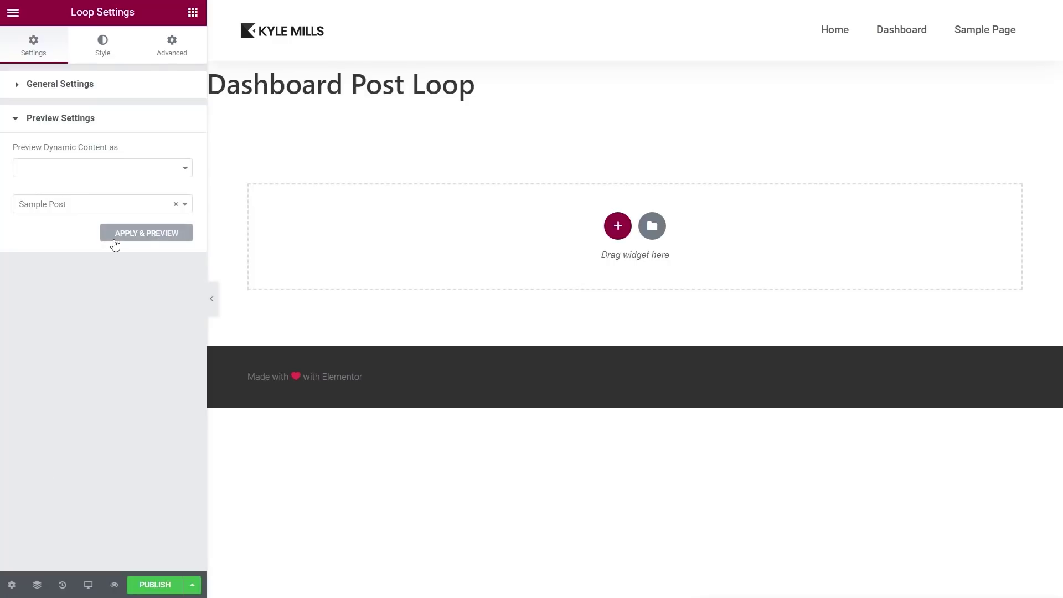
Place a Post Title widget in the loop template and set its HTML tag to H3
left_click(193, 13)
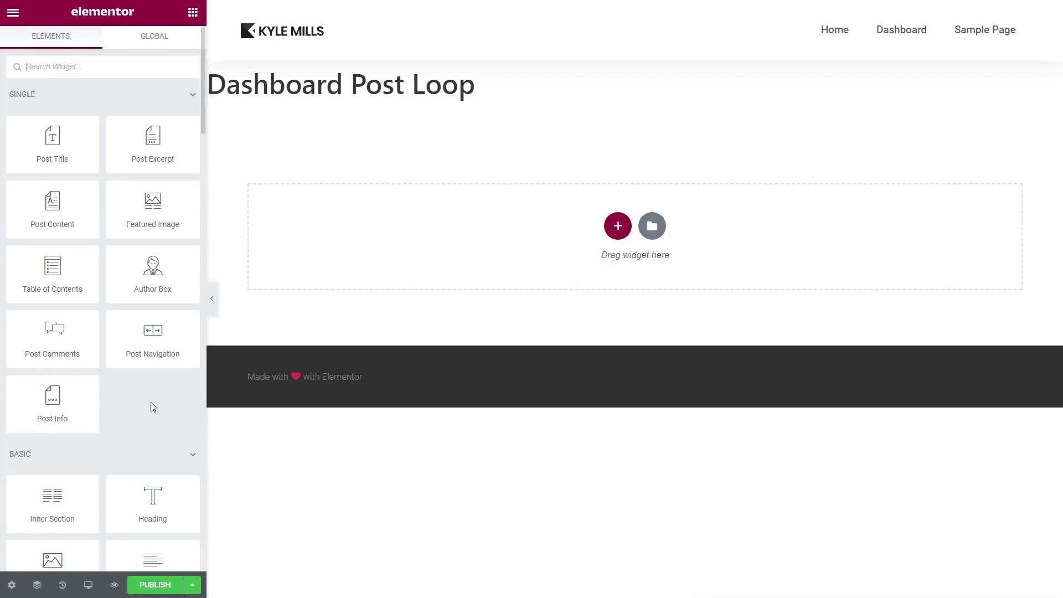
left_click_drag(56, 142, 442, 220)
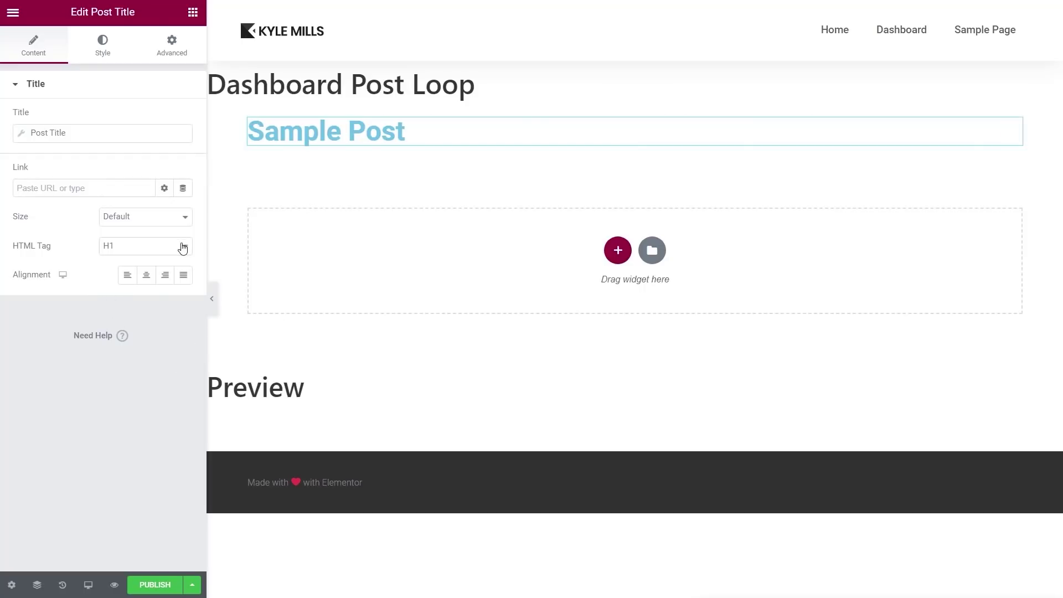
left_click(183, 246)
left_click(114, 287)
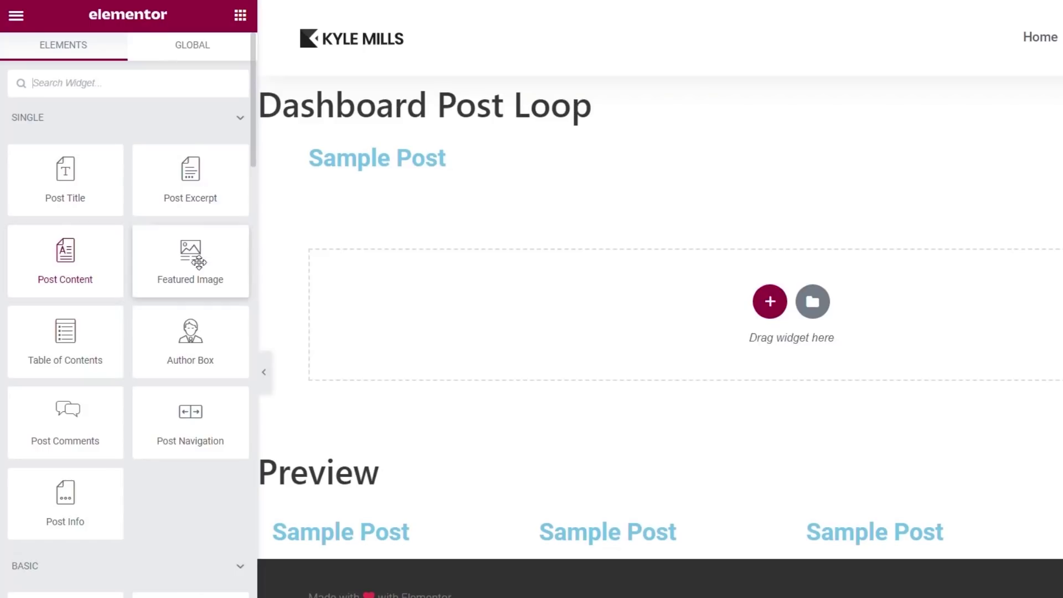
Add a Featured Image widget to the loop template and move the post title below the image
left_click_drag(190, 254, 412, 173)
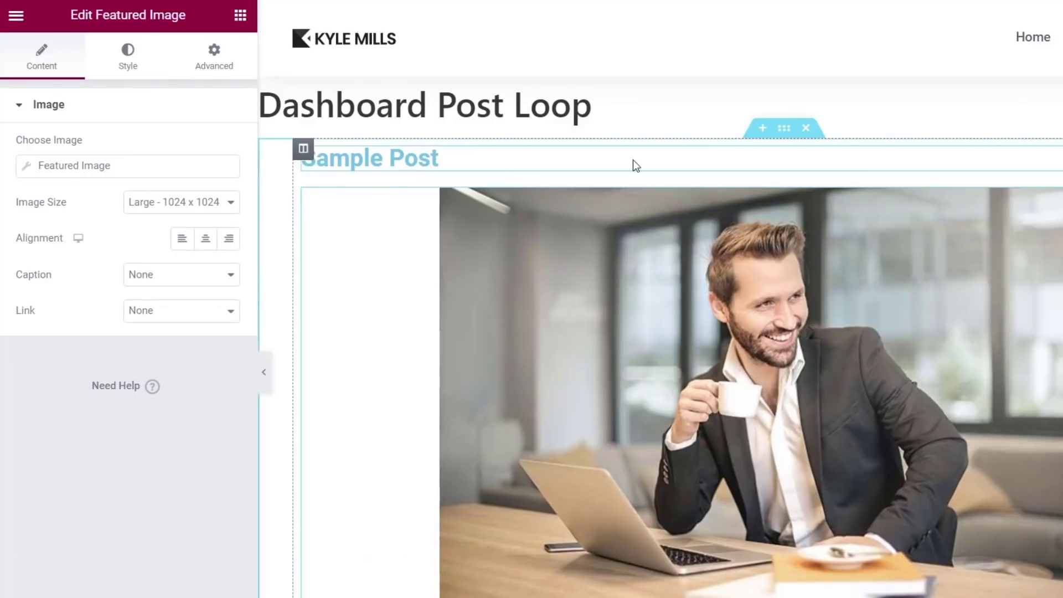
left_click_drag(1054, 155, 1046, 589)
scroll(940, 584, "down", 1)
scroll(940, 584, "up", 1)
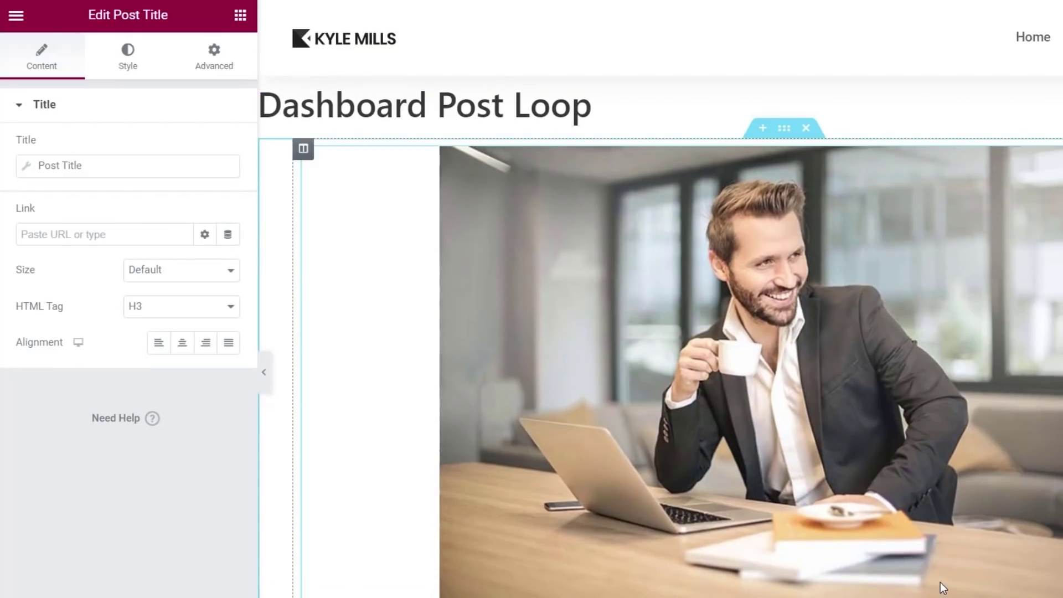
Add a Text Editor widget below the post title and fill it with the dynamic Post Summary tag
scroll(439, 467, "down", 2)
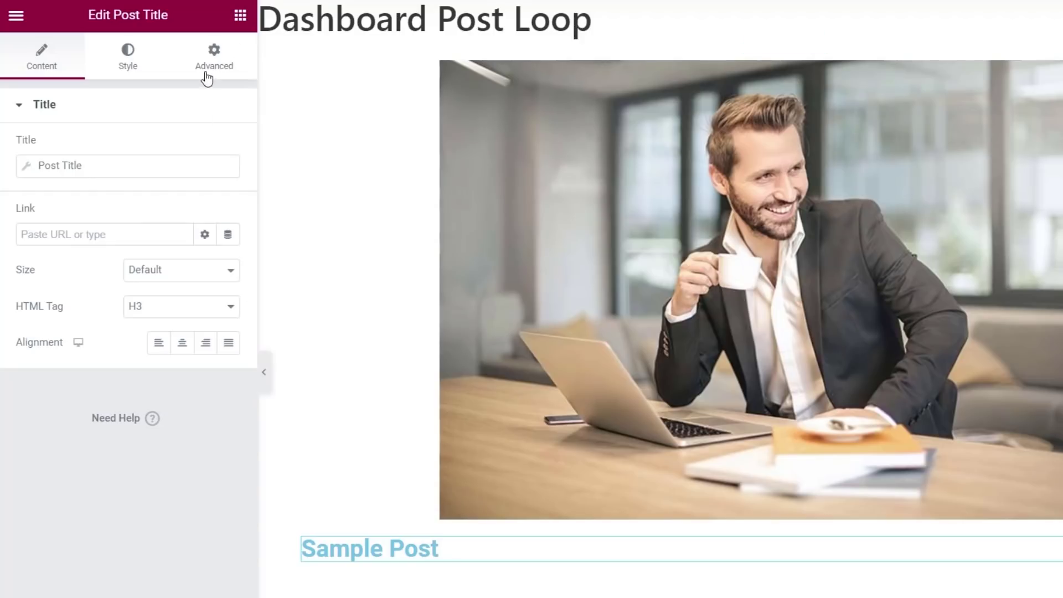
left_click(240, 15)
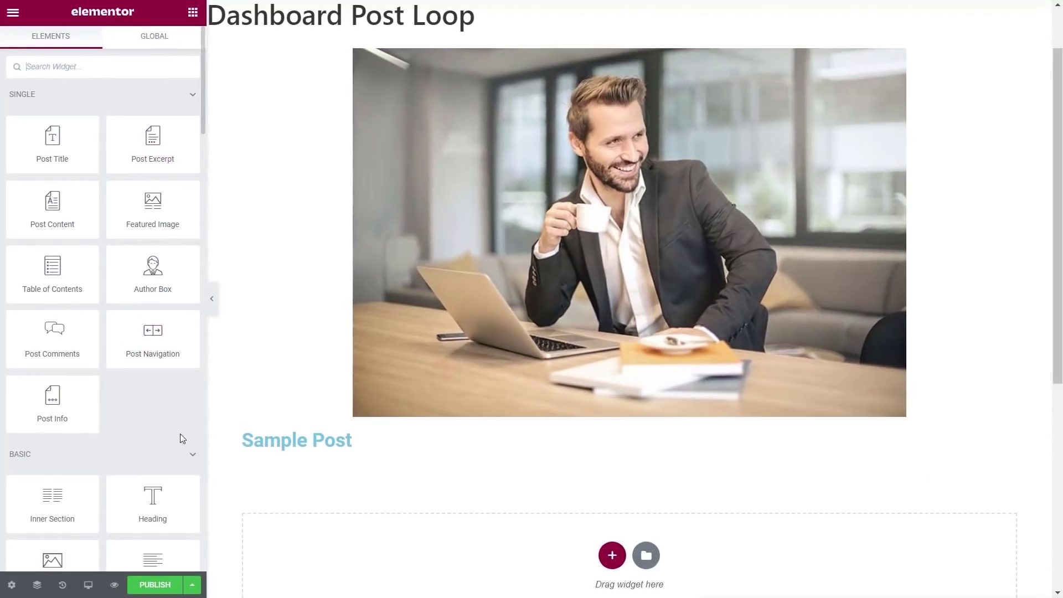
scroll(178, 437, "down", 2)
scroll(164, 407, "down", 2)
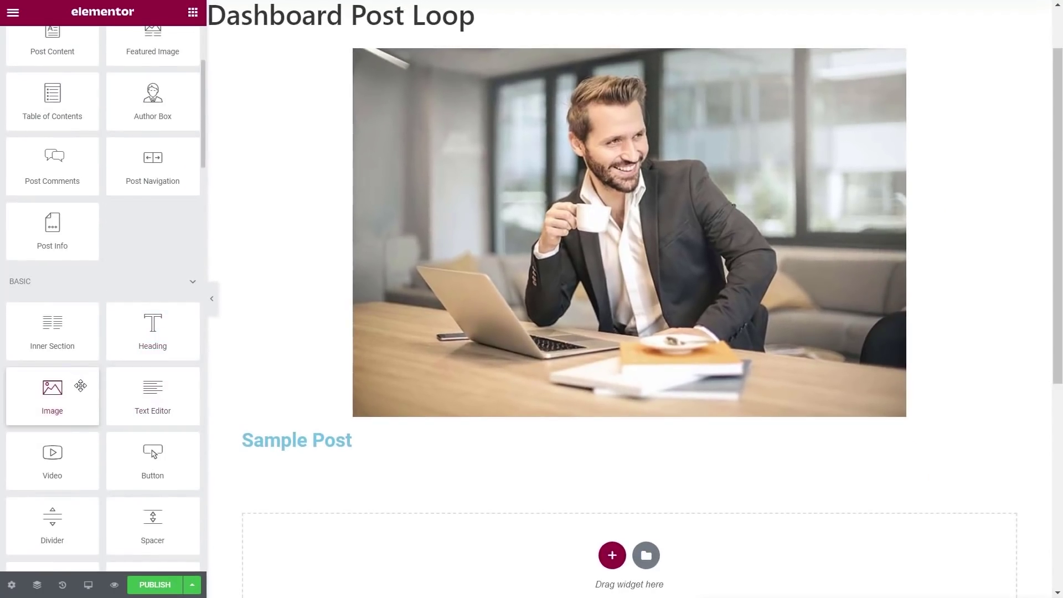
left_click_drag(139, 373, 307, 493)
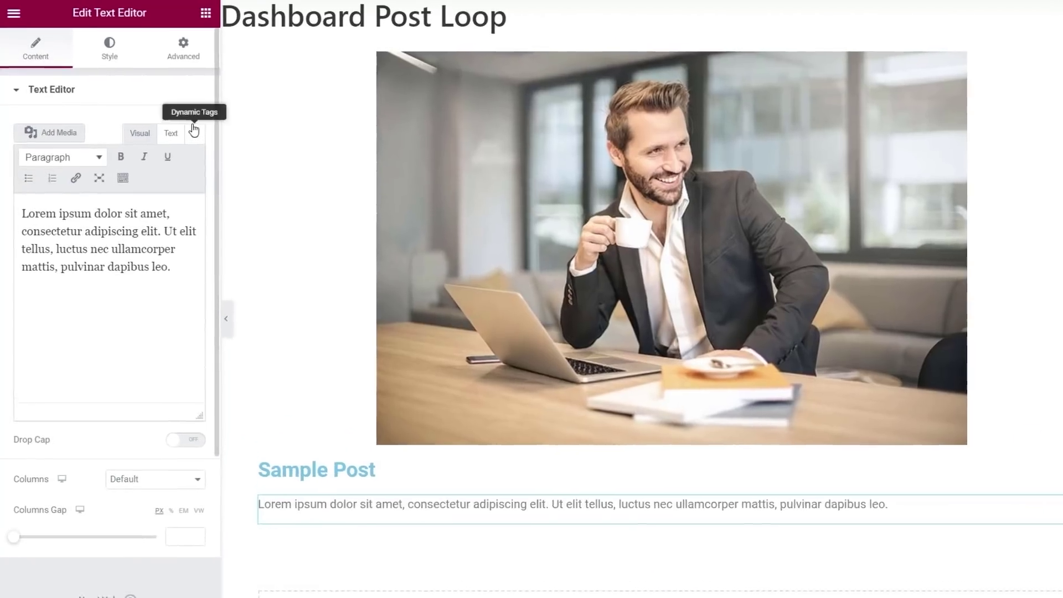
left_click(193, 130)
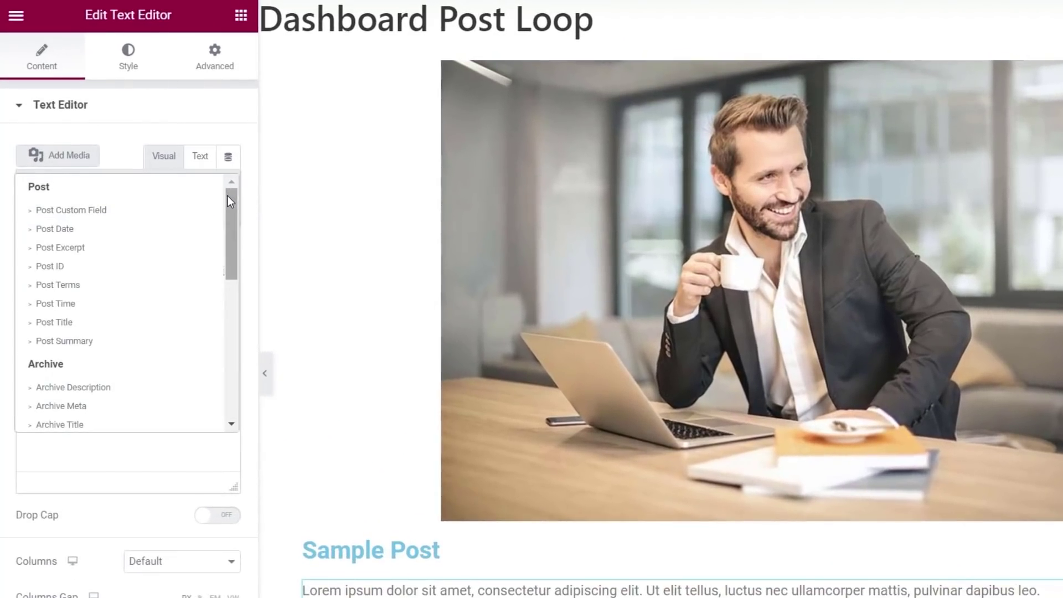
left_click(65, 342)
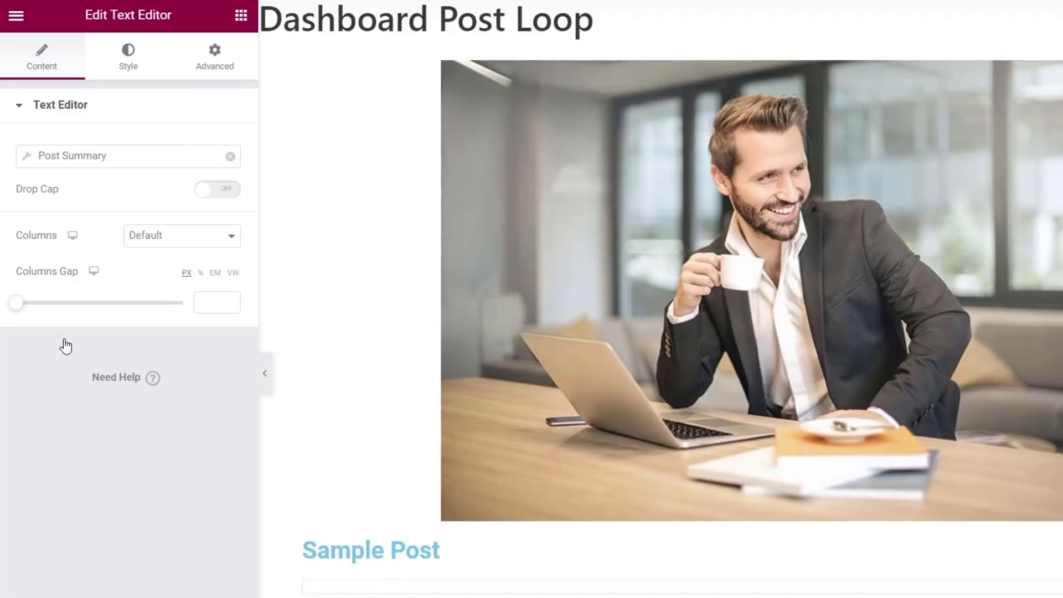
left_click(26, 157)
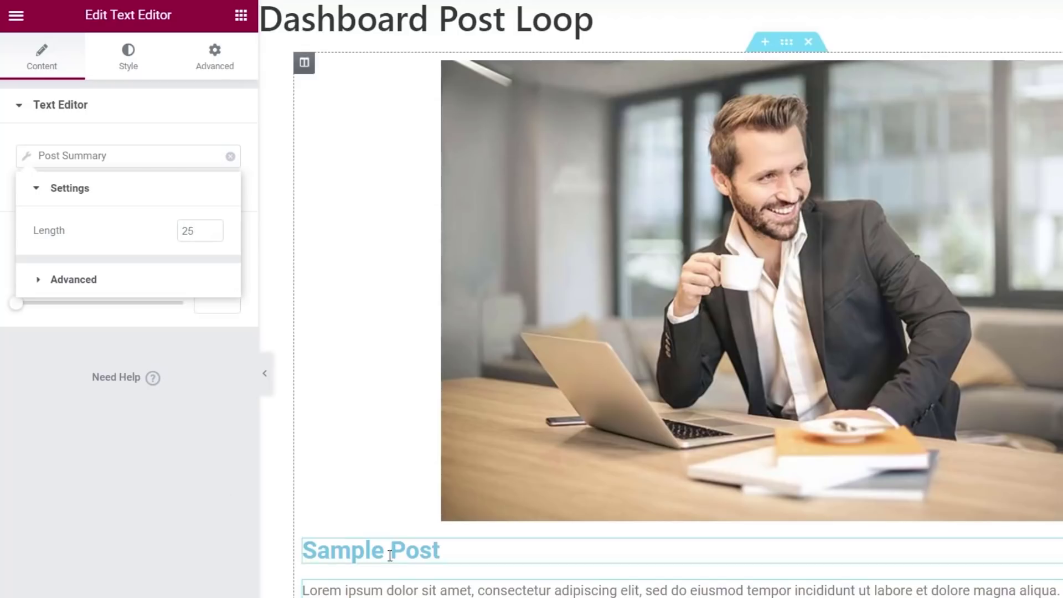
left_click(146, 548)
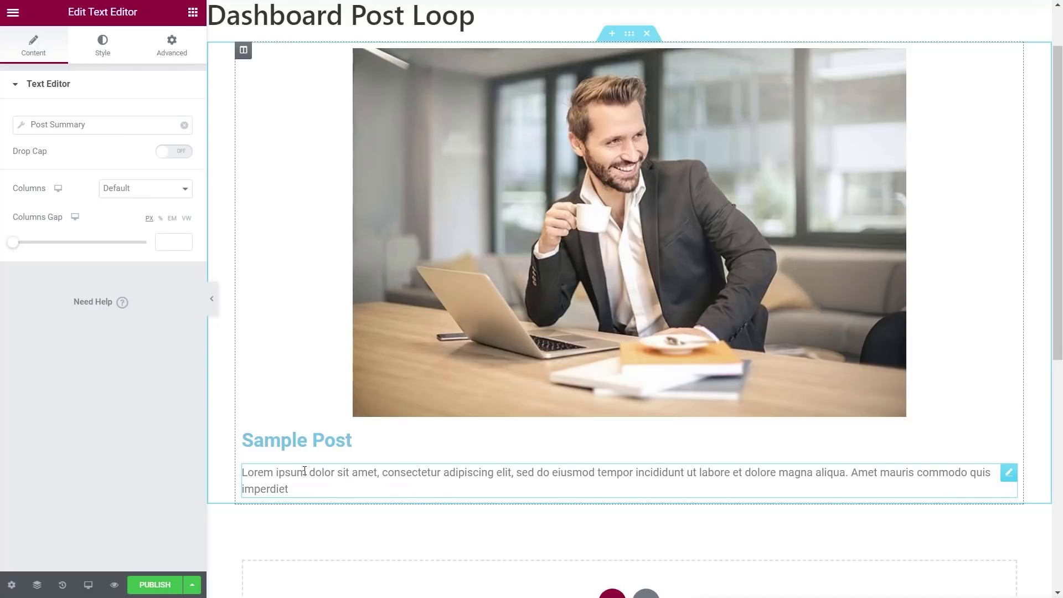
Insert a Post Info widget between the post title and the summary, and remove its Author item
left_click(192, 13)
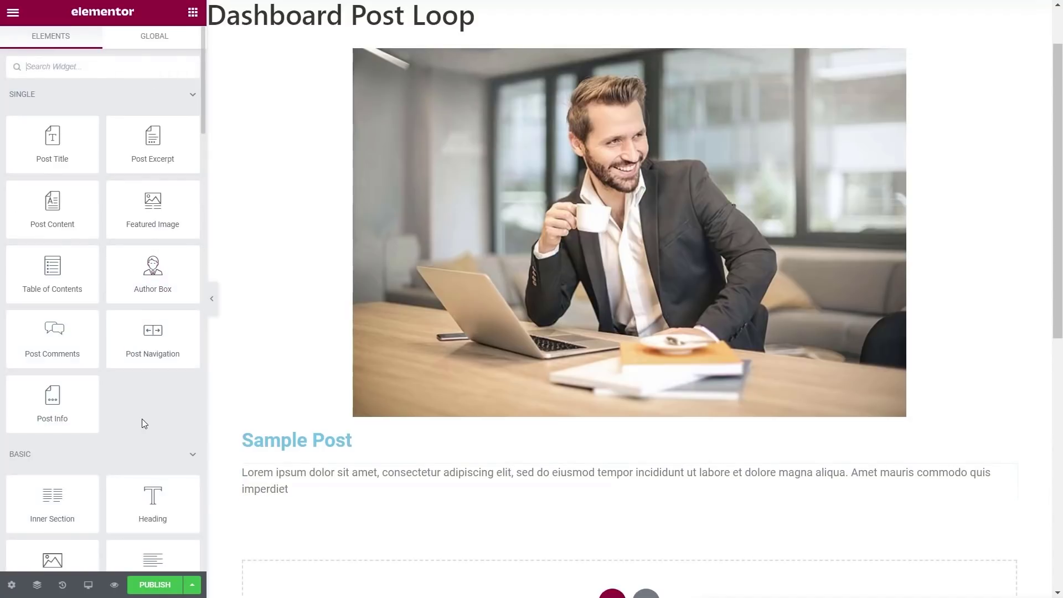
left_click_drag(98, 412, 307, 448)
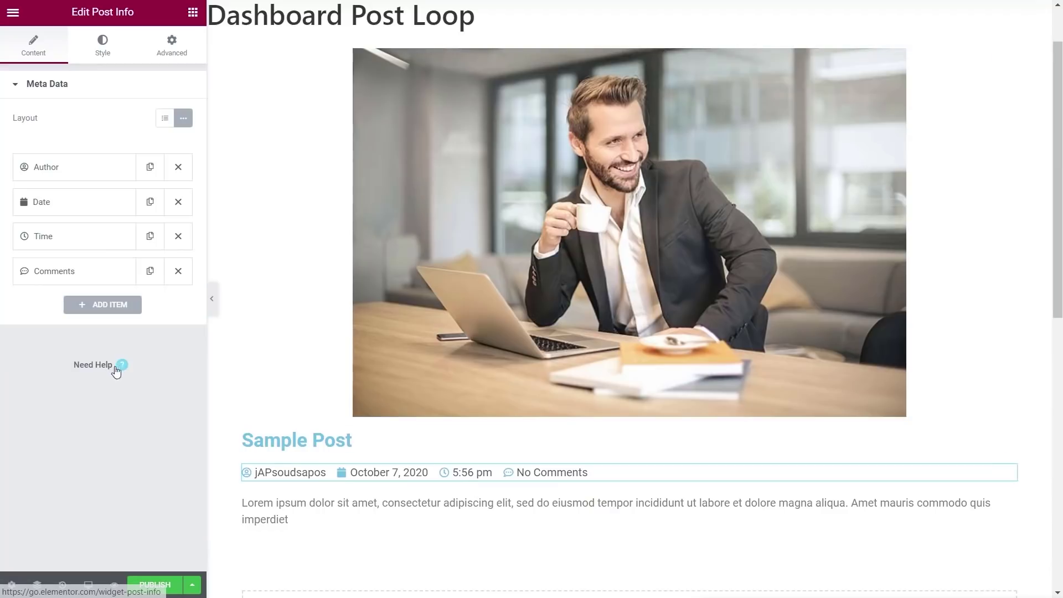
left_click(178, 166)
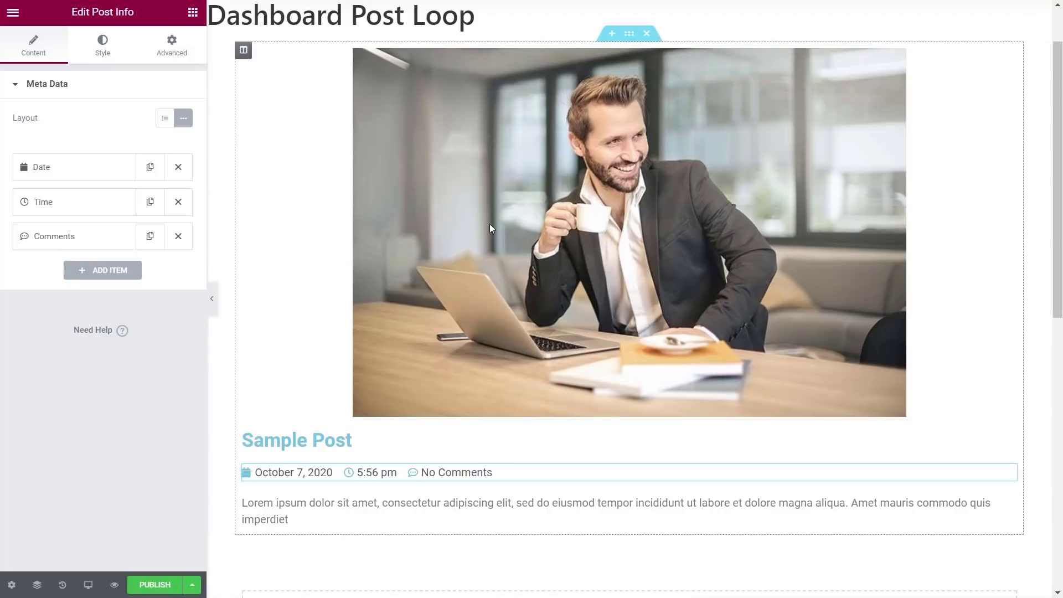
Set the column's background to the global White colour and publish the loop template without display conditions
left_click(242, 50)
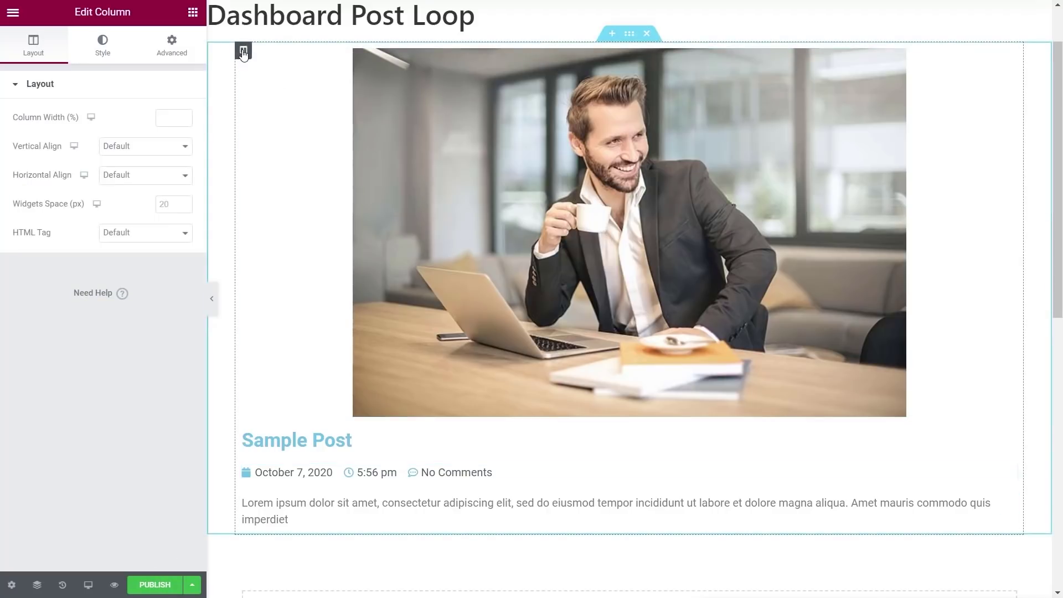
left_click(104, 49)
left_click(145, 147)
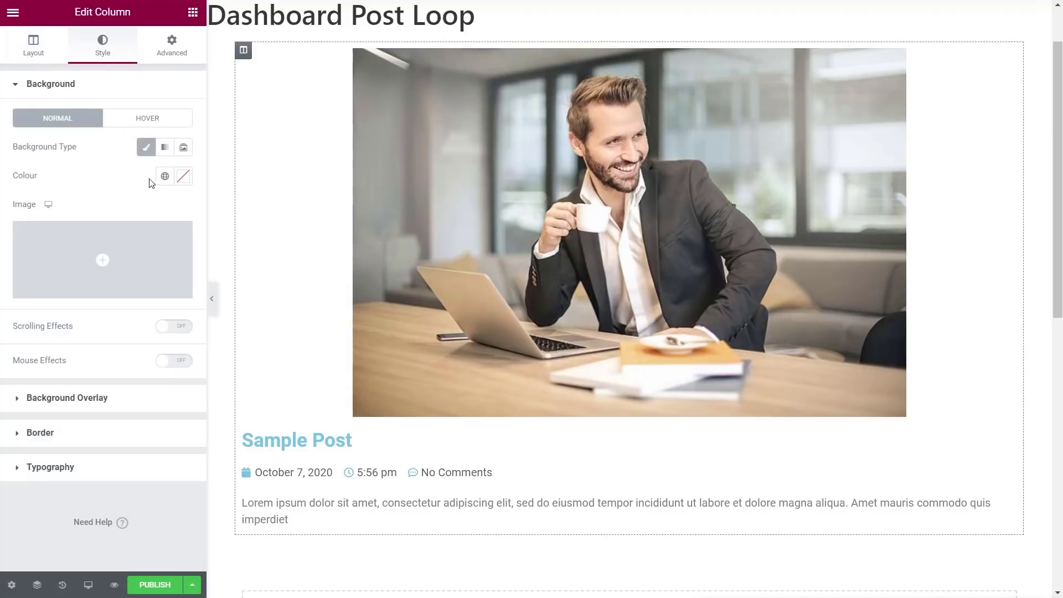
left_click(165, 176)
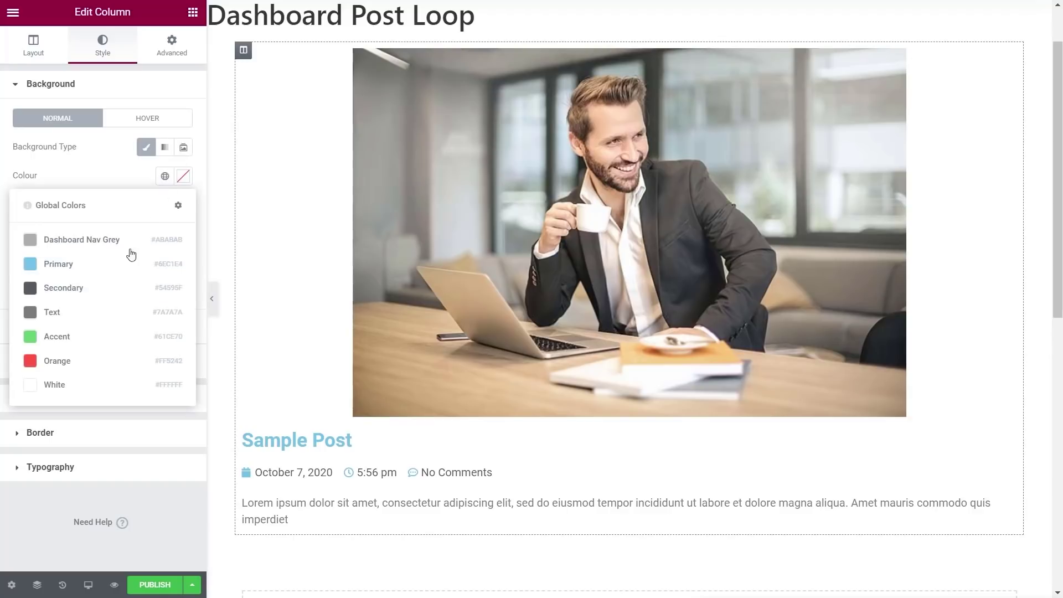
left_click(55, 382)
left_click(154, 584)
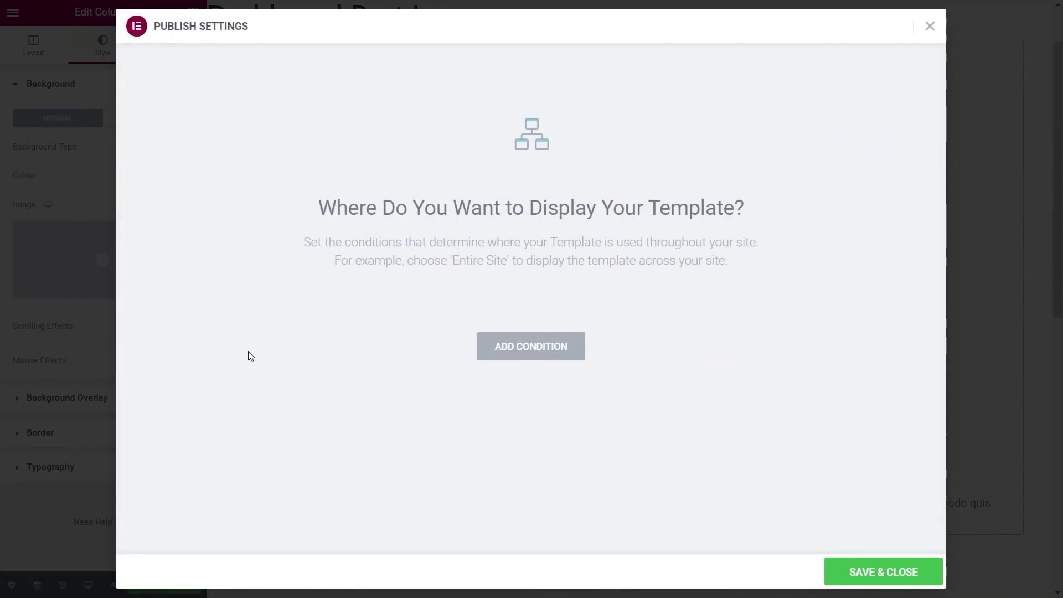
left_click(895, 573)
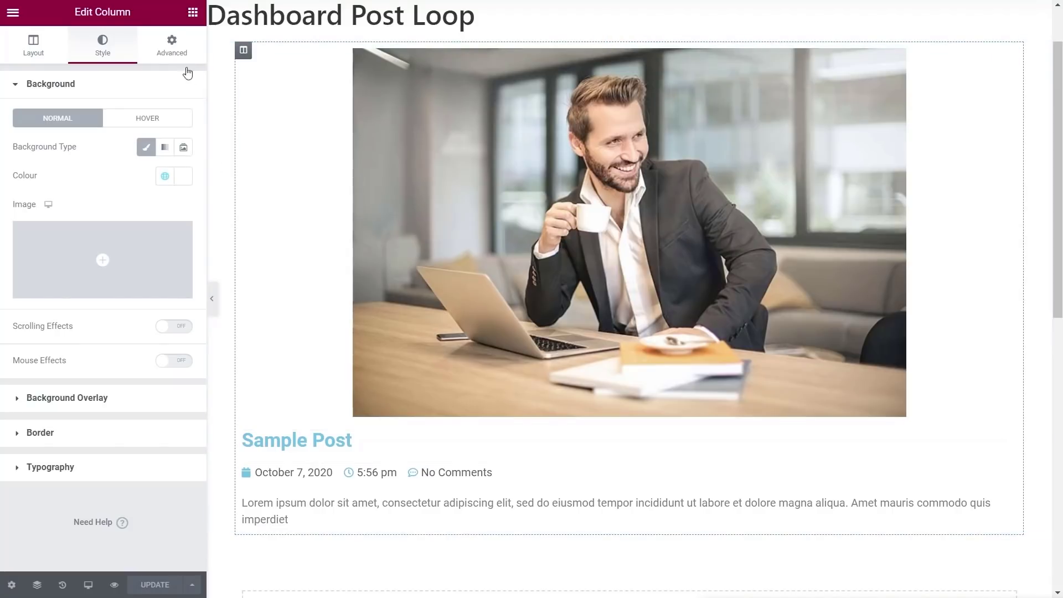
Find the Edit Button widget with the search "edit" and place it below the post summary
left_click(193, 11)
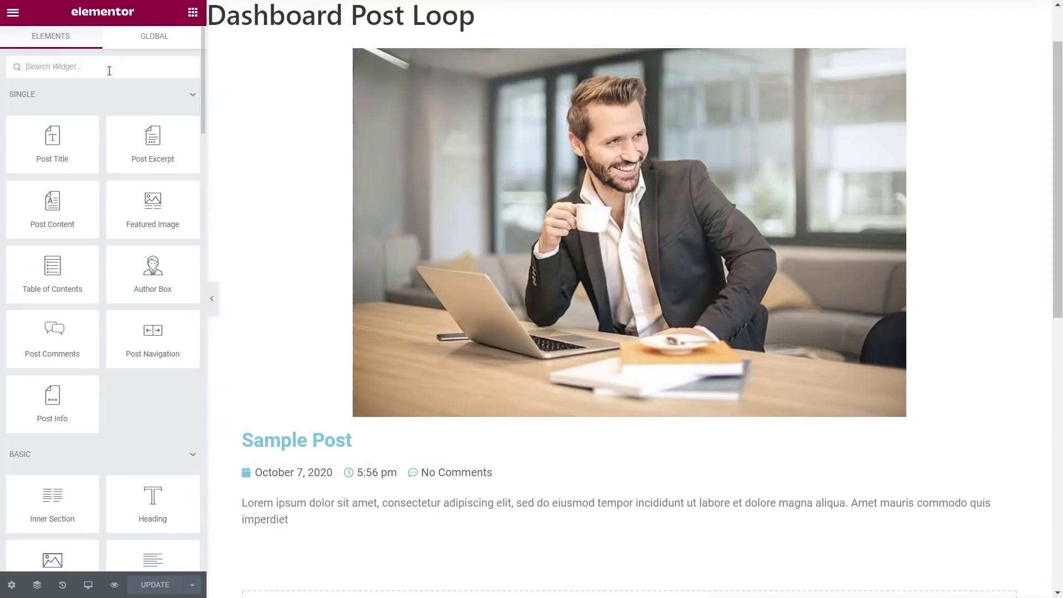
type("edit")
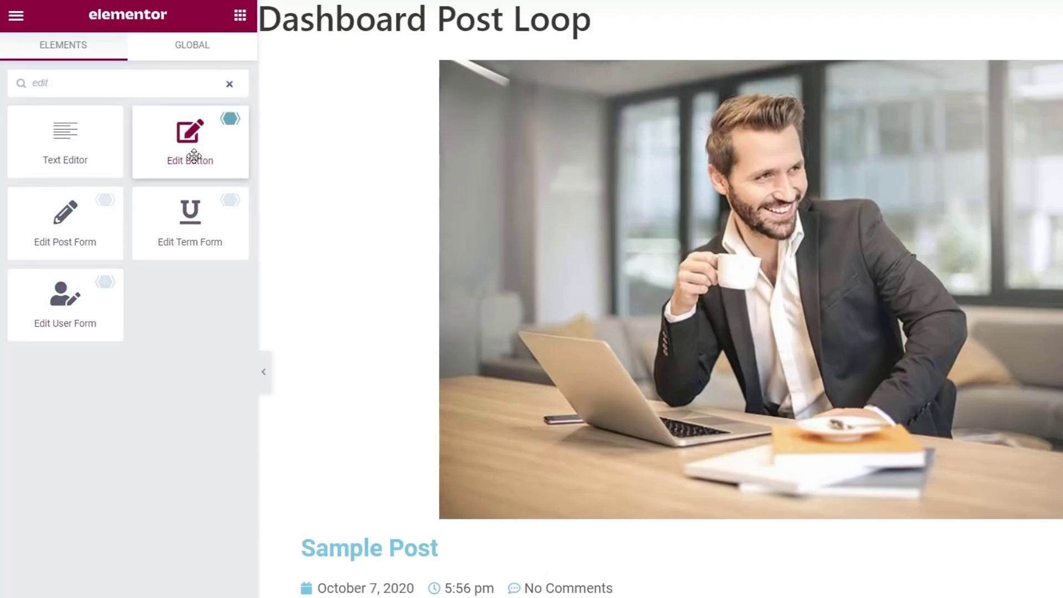
left_click_drag(183, 147, 320, 597)
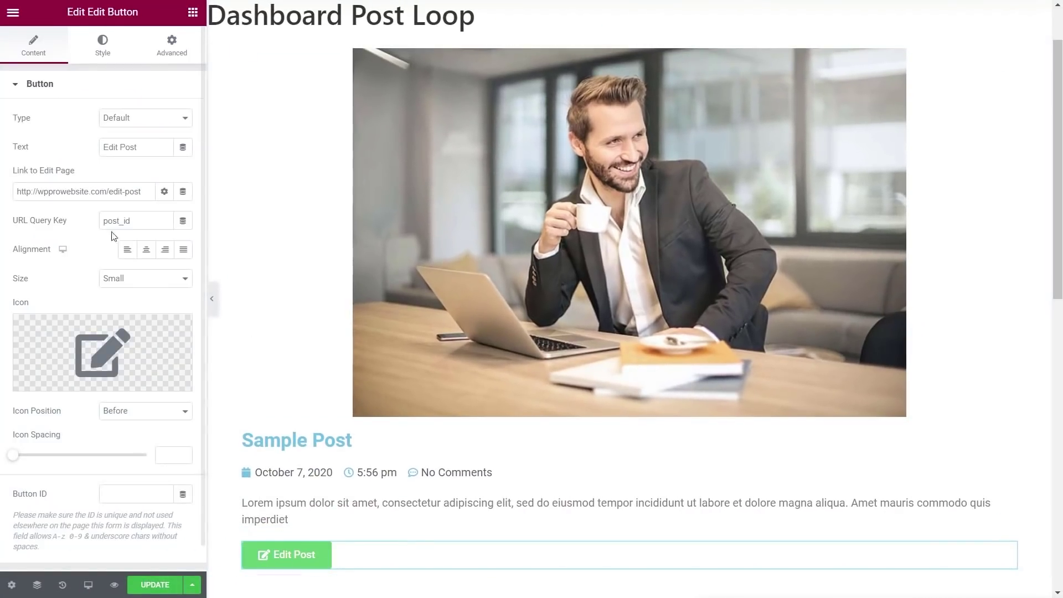
mouse_move(93, 322)
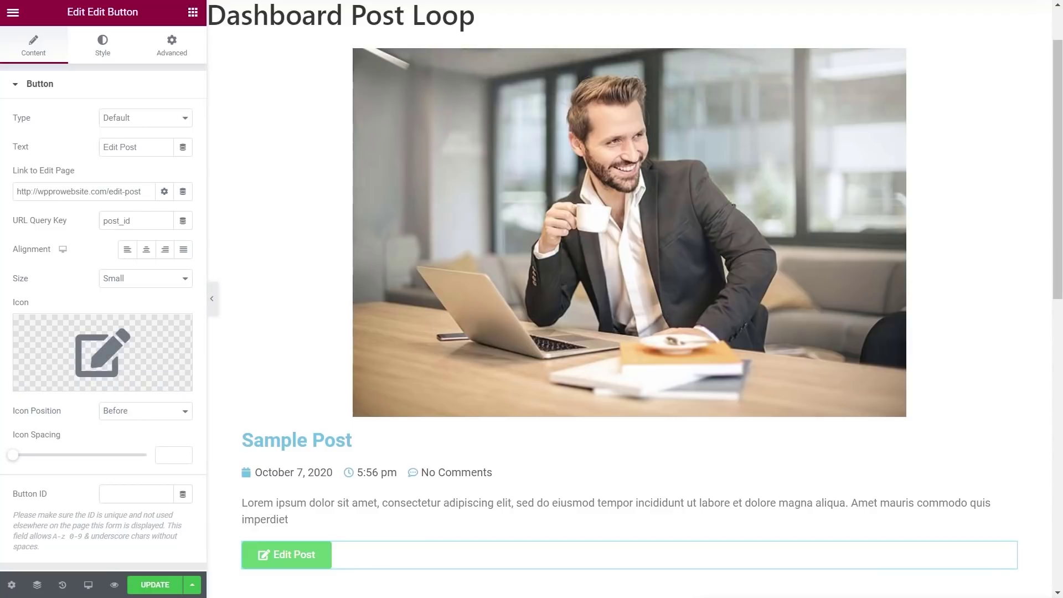
mouse_move(15, 322)
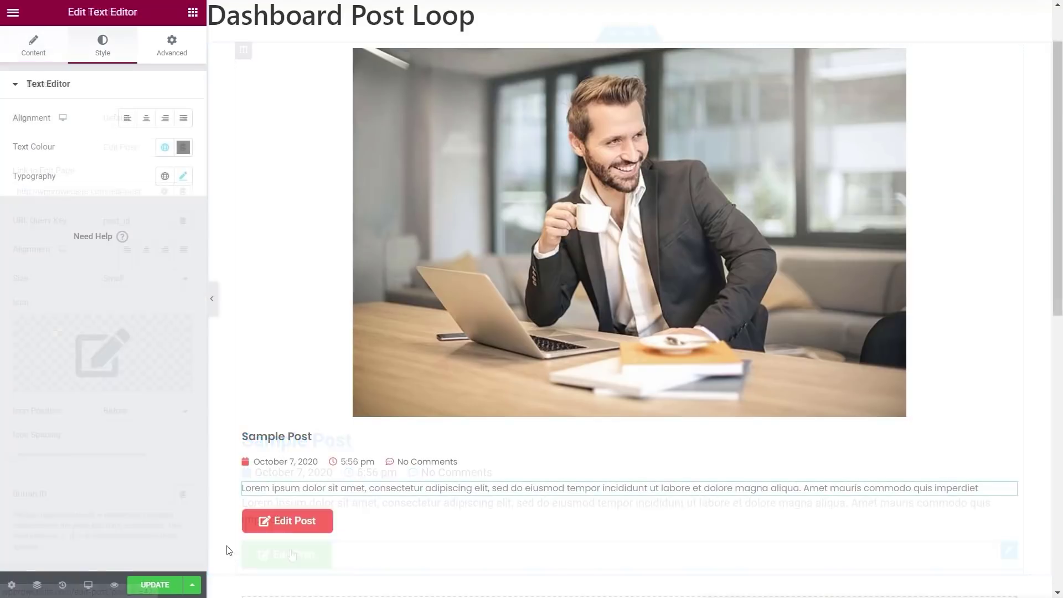
Update the loop template without display conditions and exit the editor to the WordPress dashboard
left_click(143, 584)
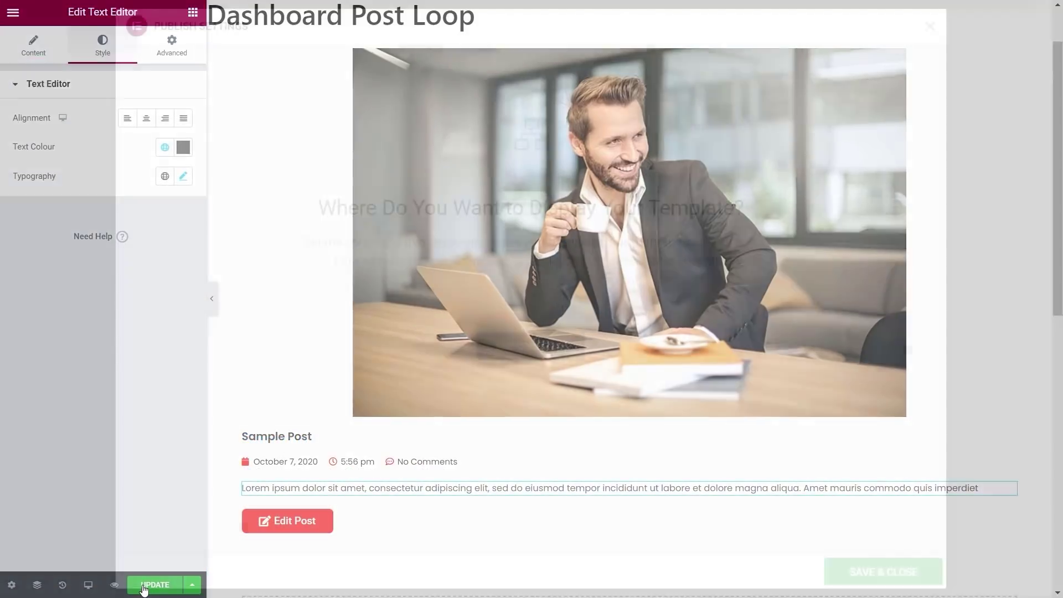
left_click(861, 574)
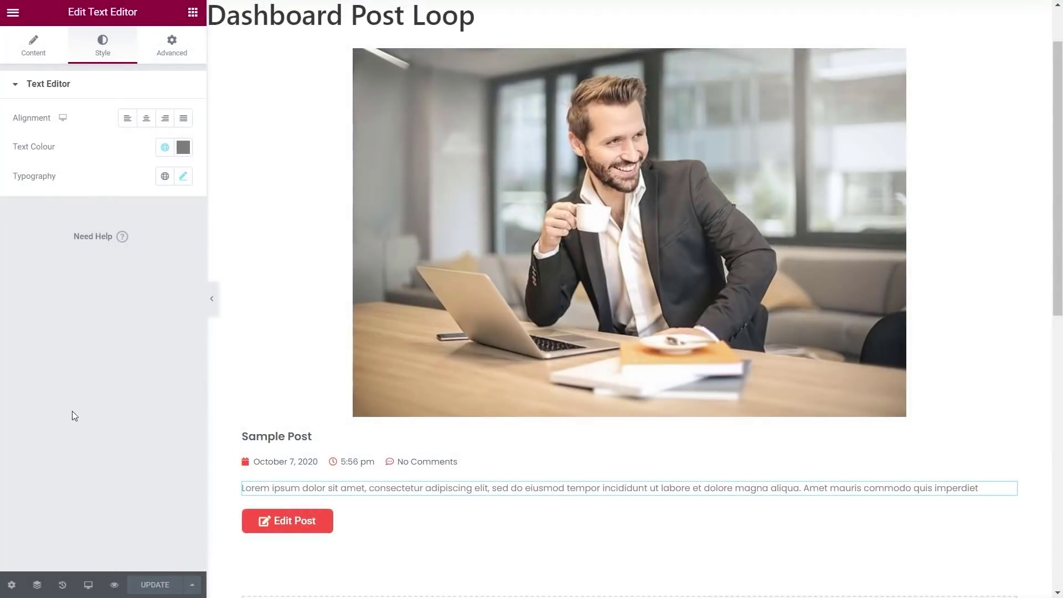
left_click(12, 12)
left_click(83, 251)
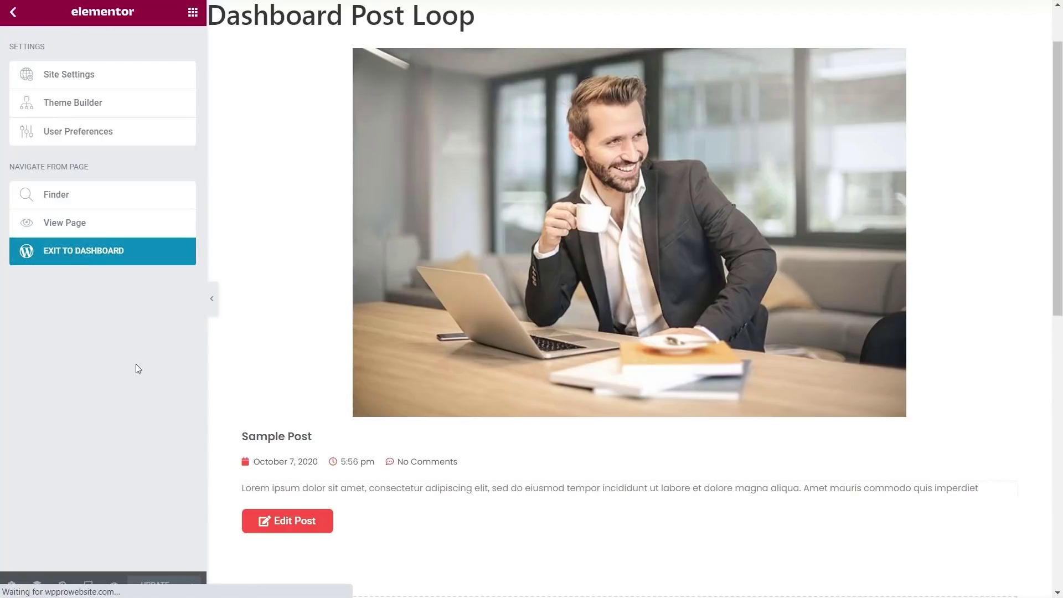
Show all pages and open the Dashboard page for editing with Elementor
mouse_move(93, 124)
left_click(137, 122)
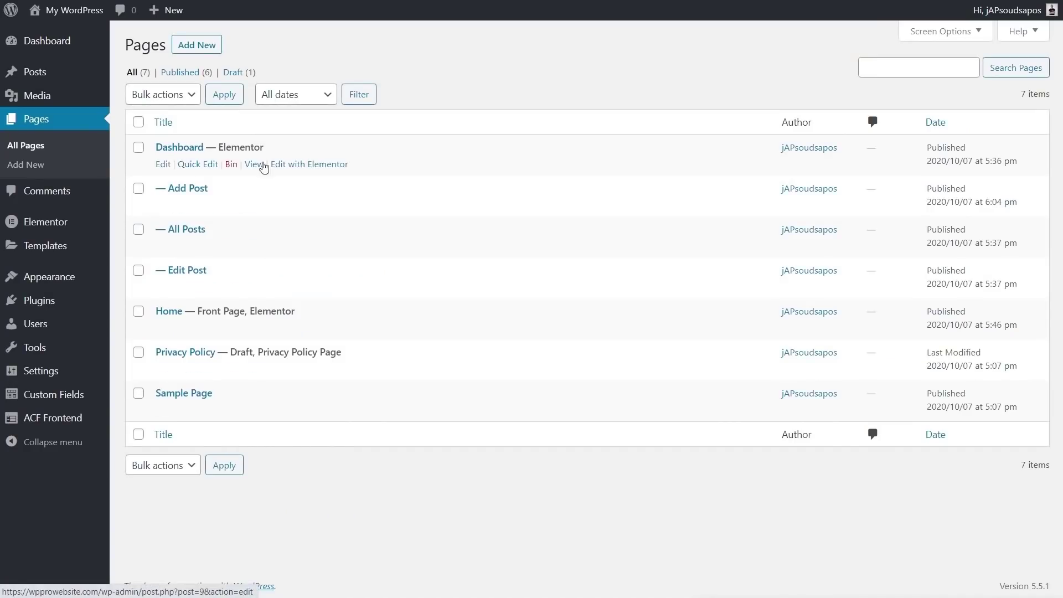
left_click(285, 166)
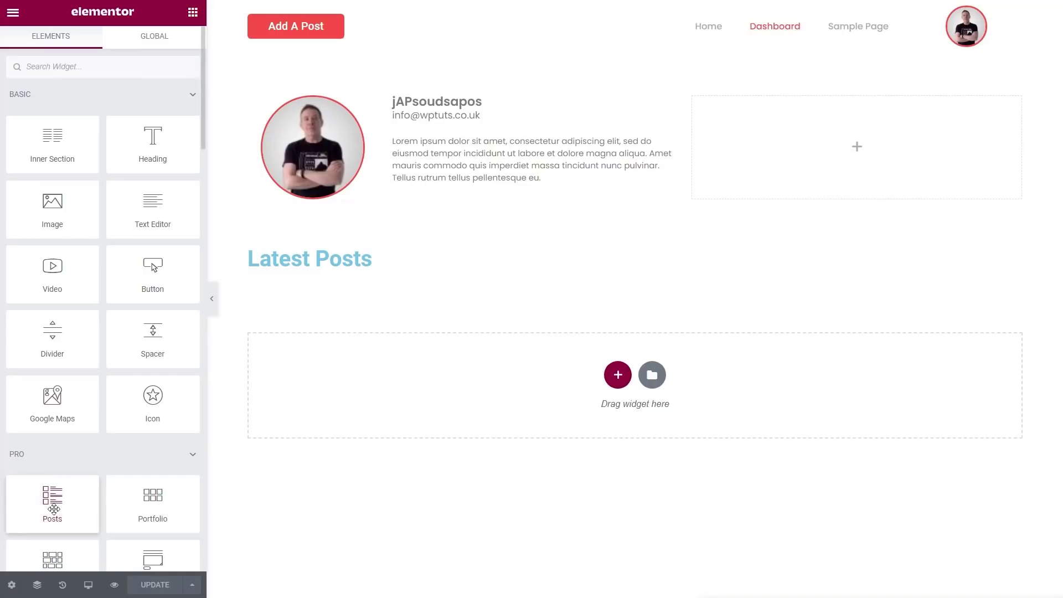
Add a Posts widget below the Latest Posts heading, using the Custom skin with Dashboard Post Loop as default template
left_click_drag(54, 509, 370, 403)
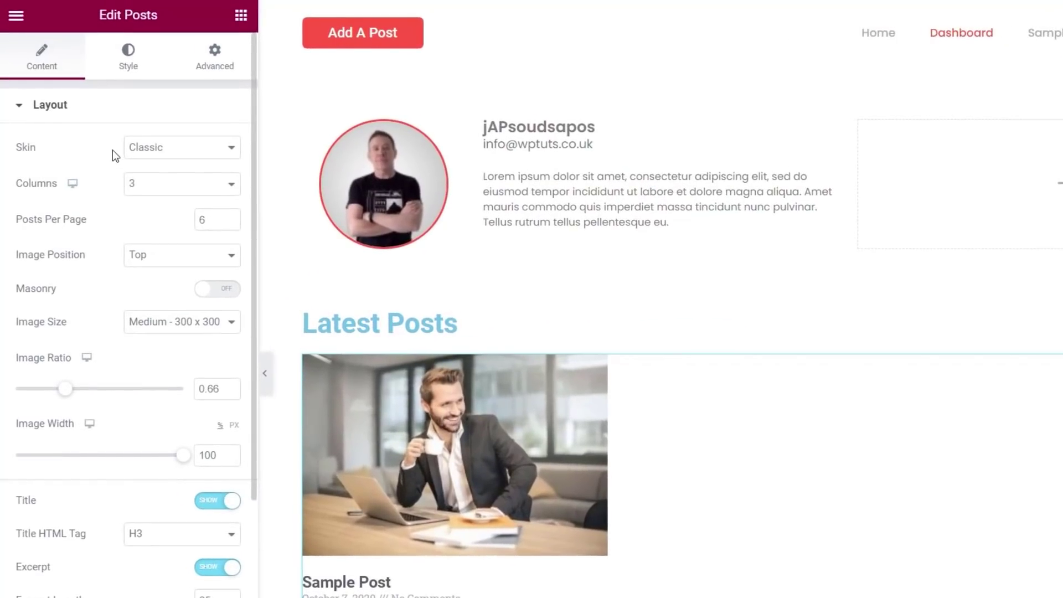
left_click(152, 154)
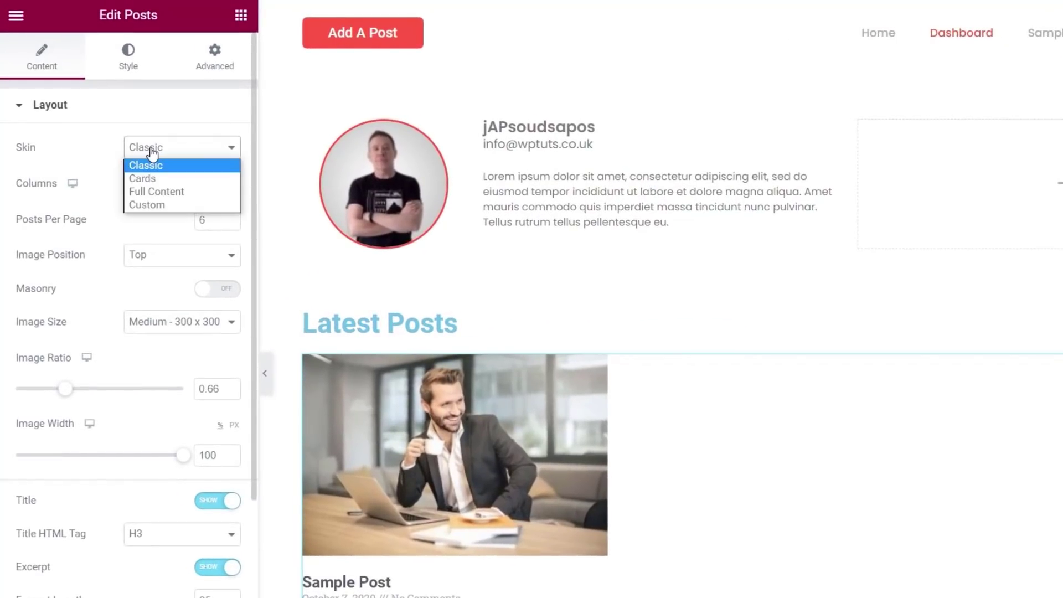
left_click(155, 203)
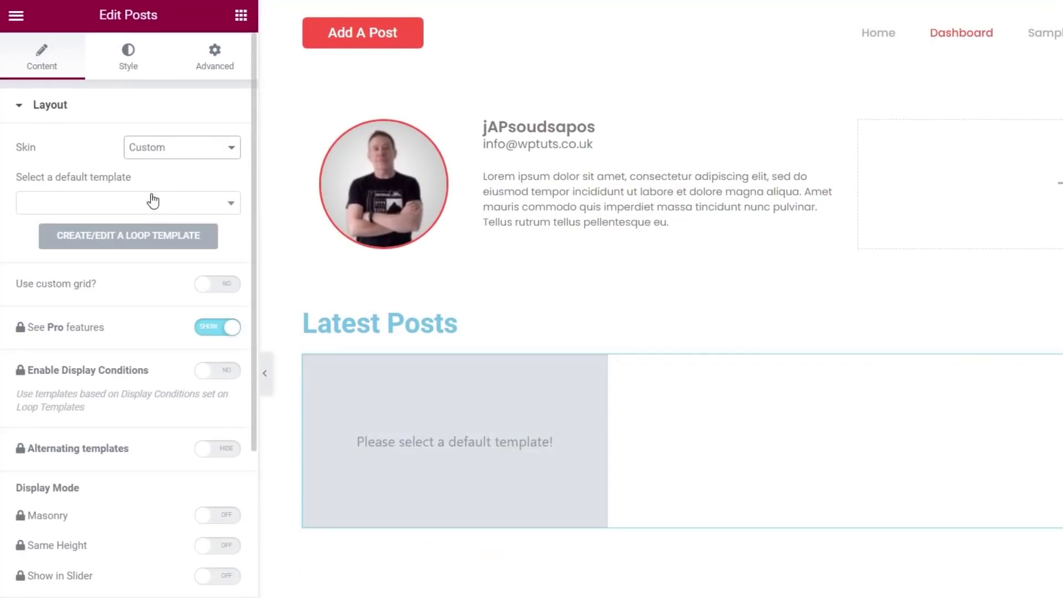
left_click(78, 205)
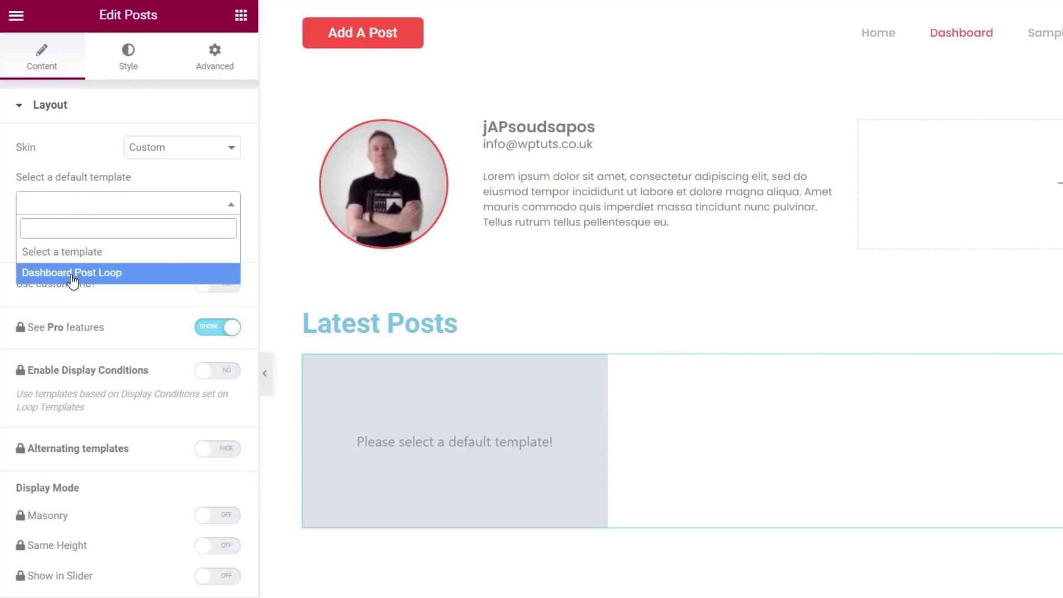
left_click(116, 274)
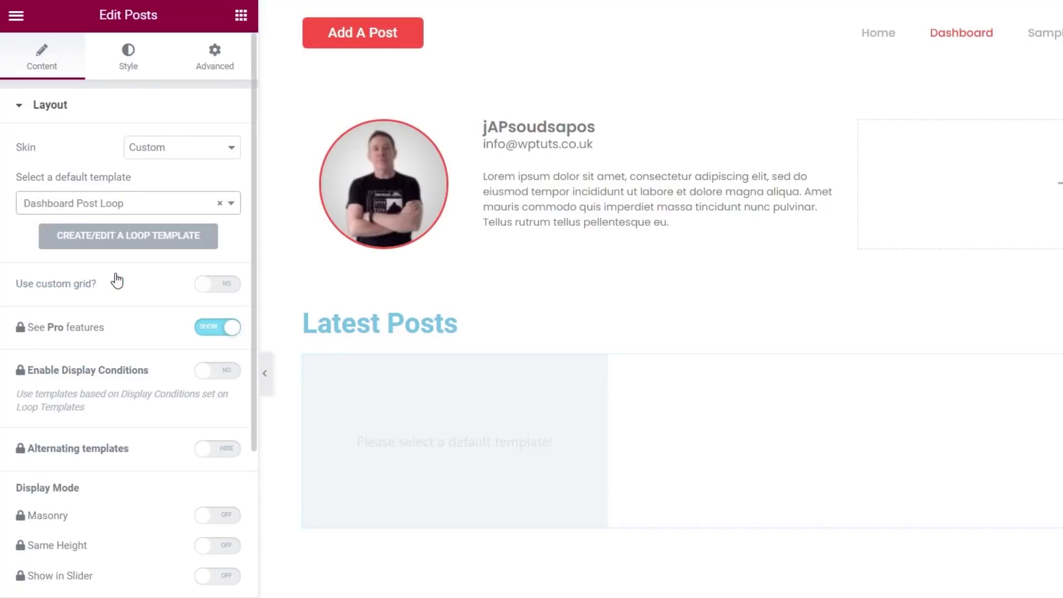
Add the Dynamic User advanced query option to the Posts widget and set it to Post Author is Current User
scroll(728, 585, "down", 3)
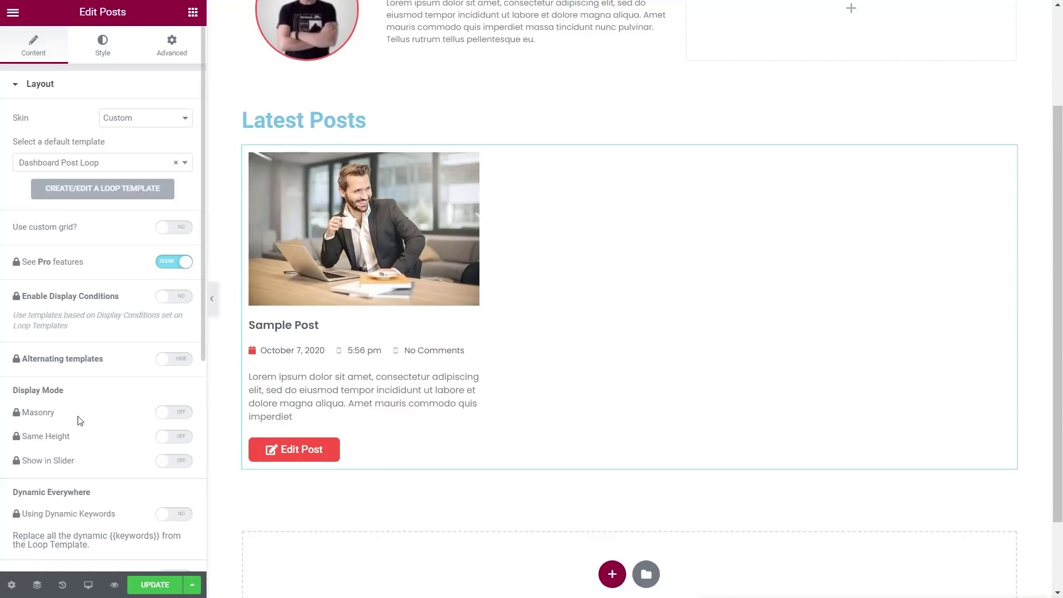
scroll(107, 413, "down", 6)
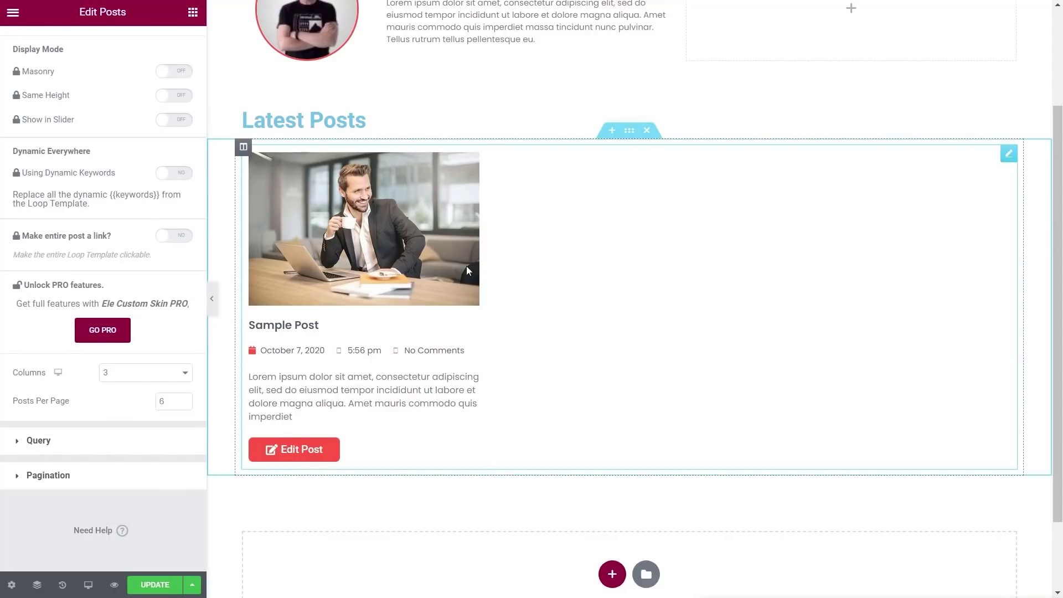
left_click(37, 442)
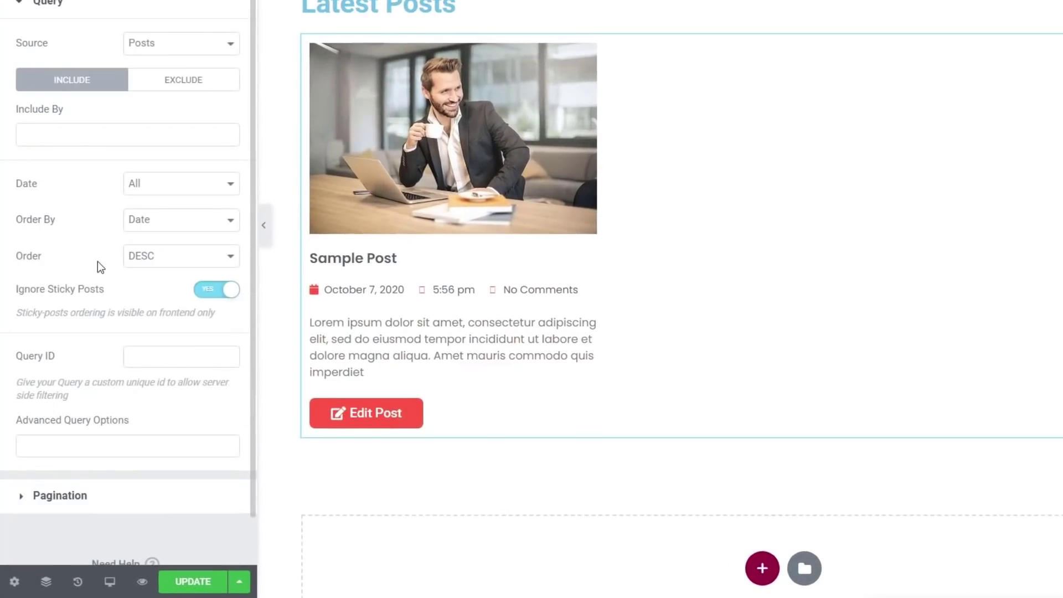
left_click(36, 446)
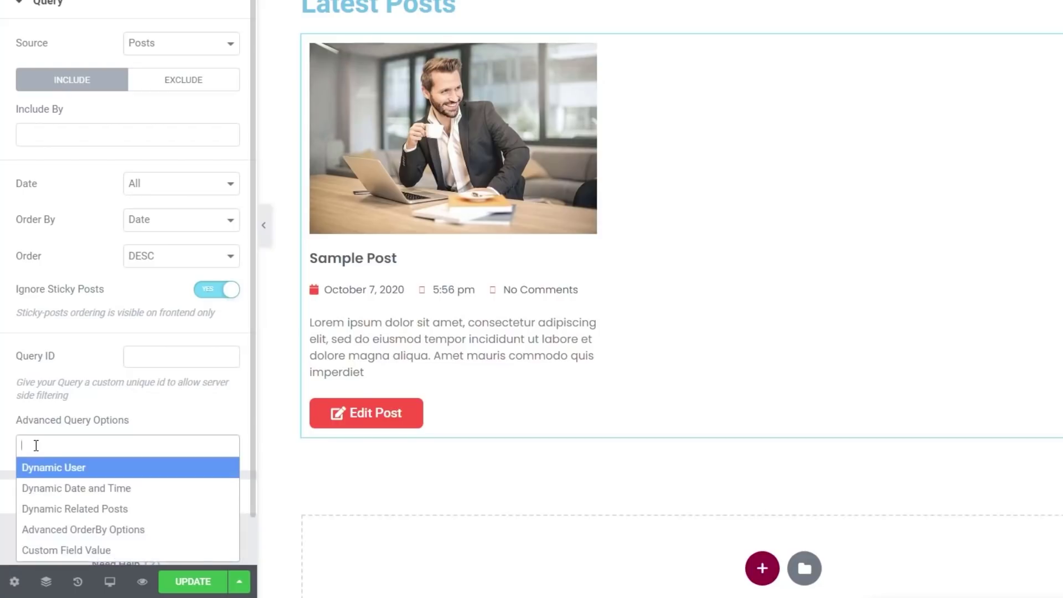
left_click(61, 469)
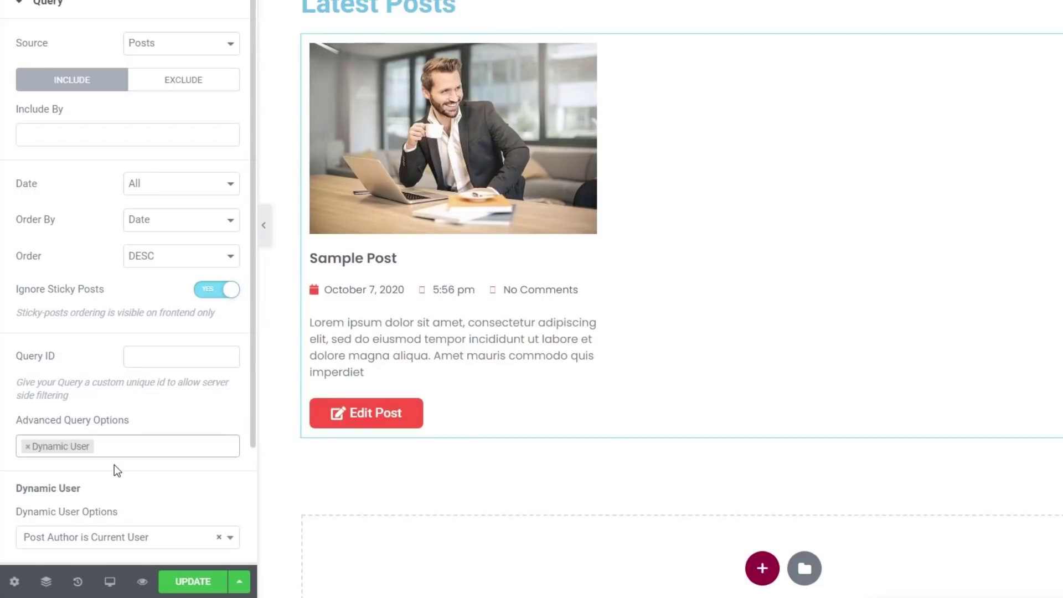
scroll(115, 466, "down", 3)
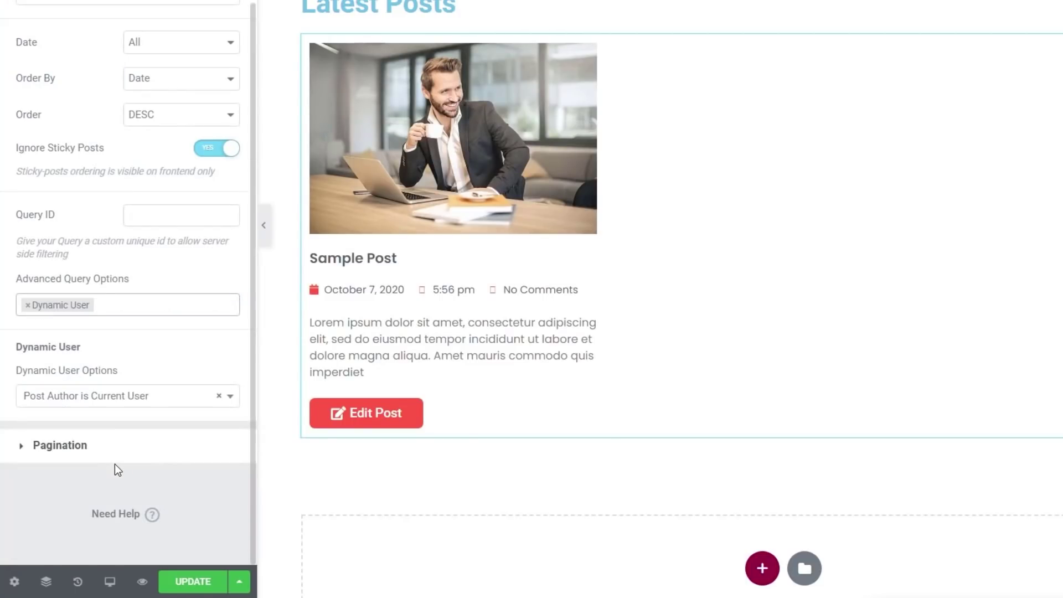
left_click(230, 395)
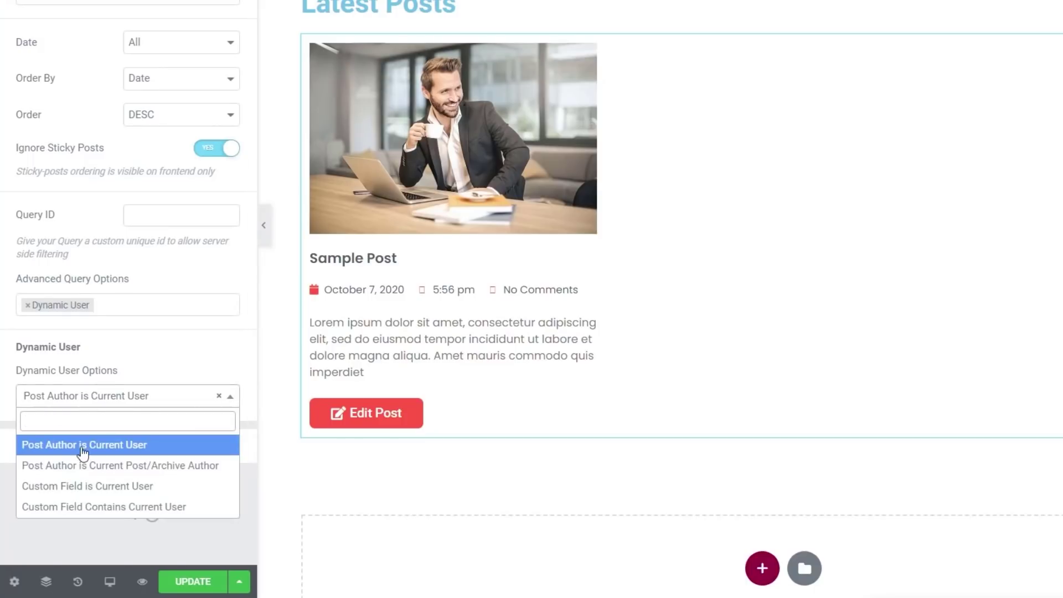
left_click(159, 454)
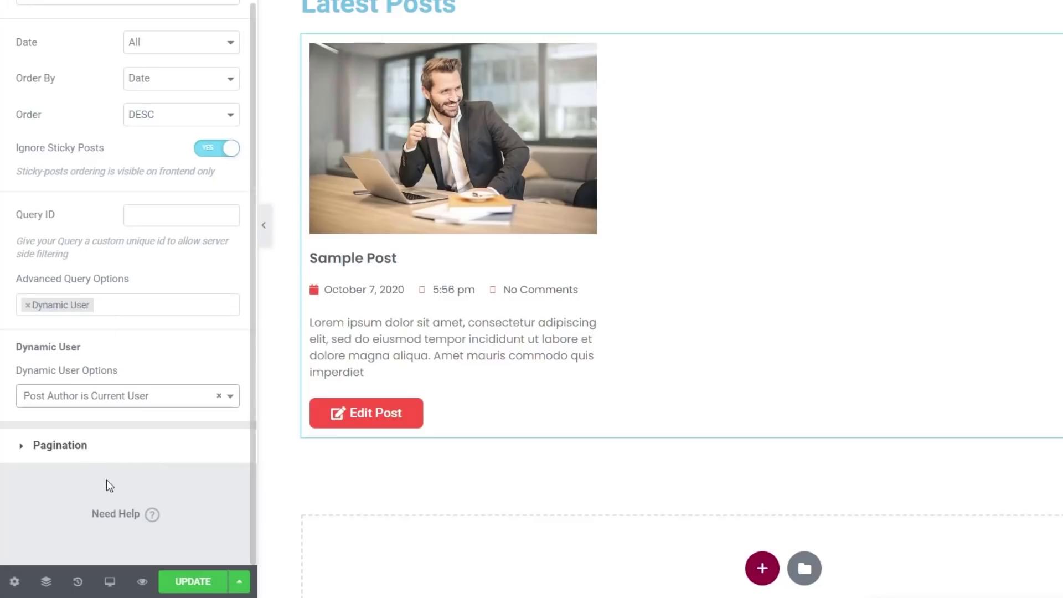
Review the Posts widget's pagination settings and update the Dashboard page
left_click(116, 446)
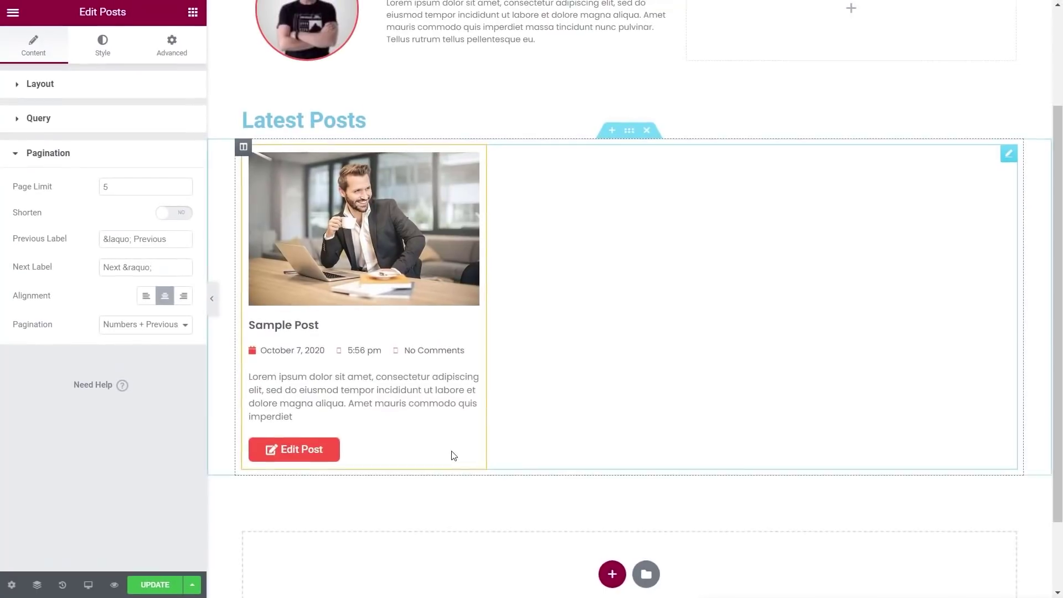
scroll(454, 455, "up", 3)
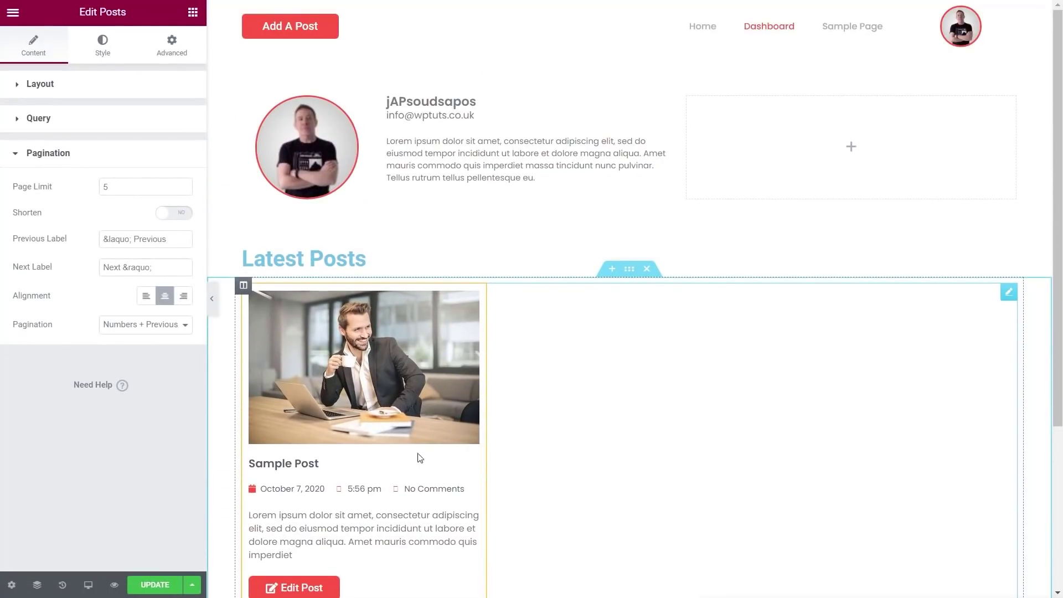
left_click(141, 589)
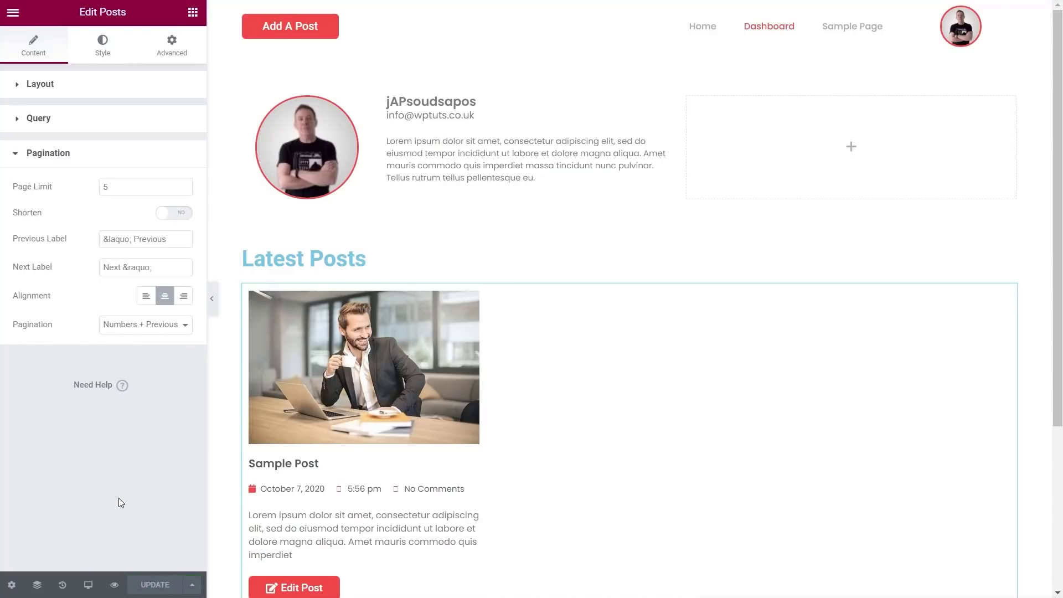
Preview the Dashboard page and follow the sample post's Edit Post button to its target page
left_click(114, 585)
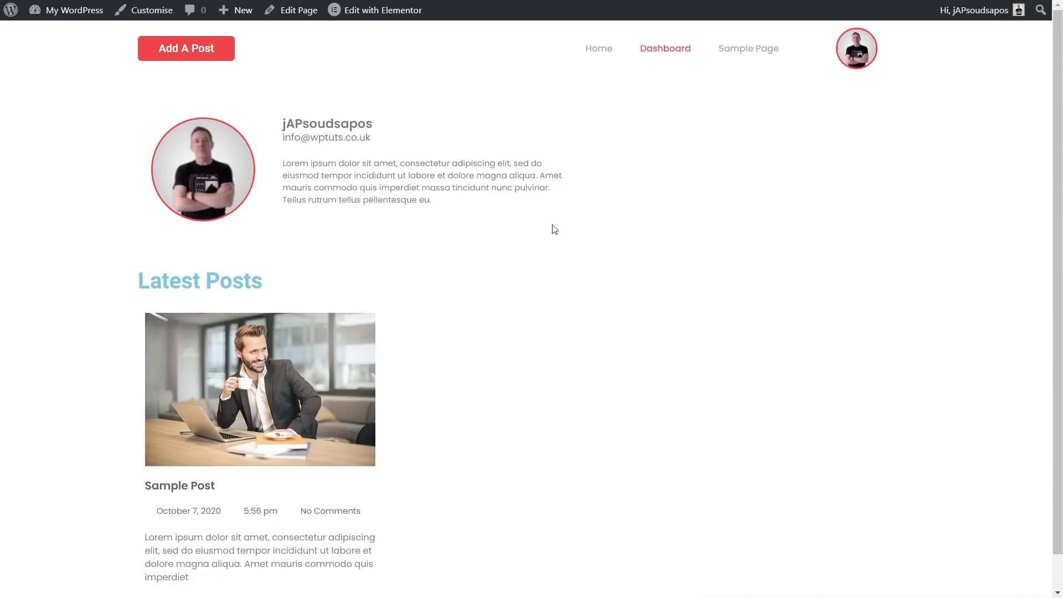
scroll(517, 404, "down", 1)
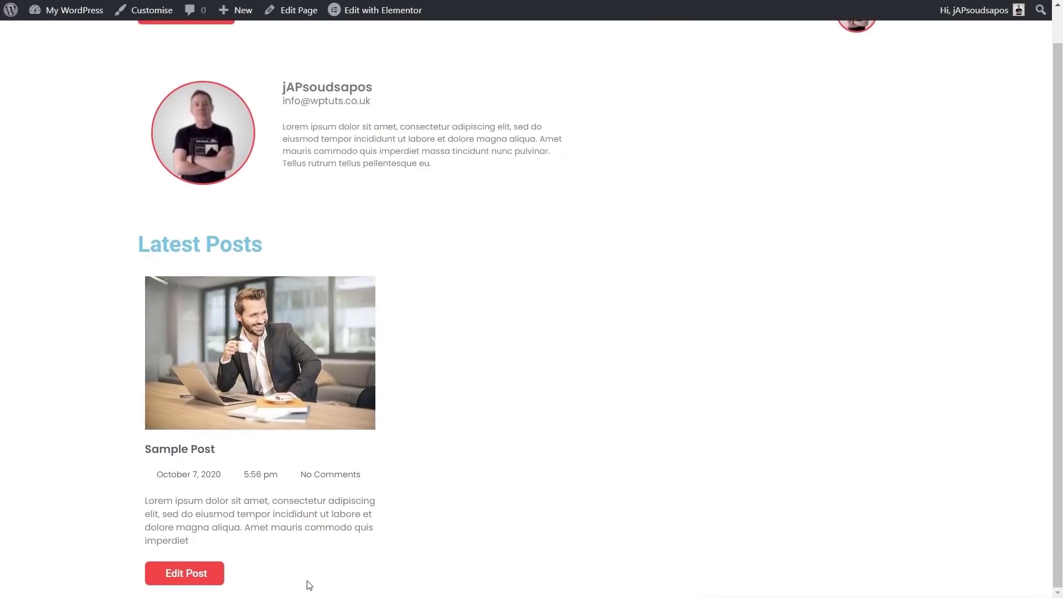
left_click(187, 575)
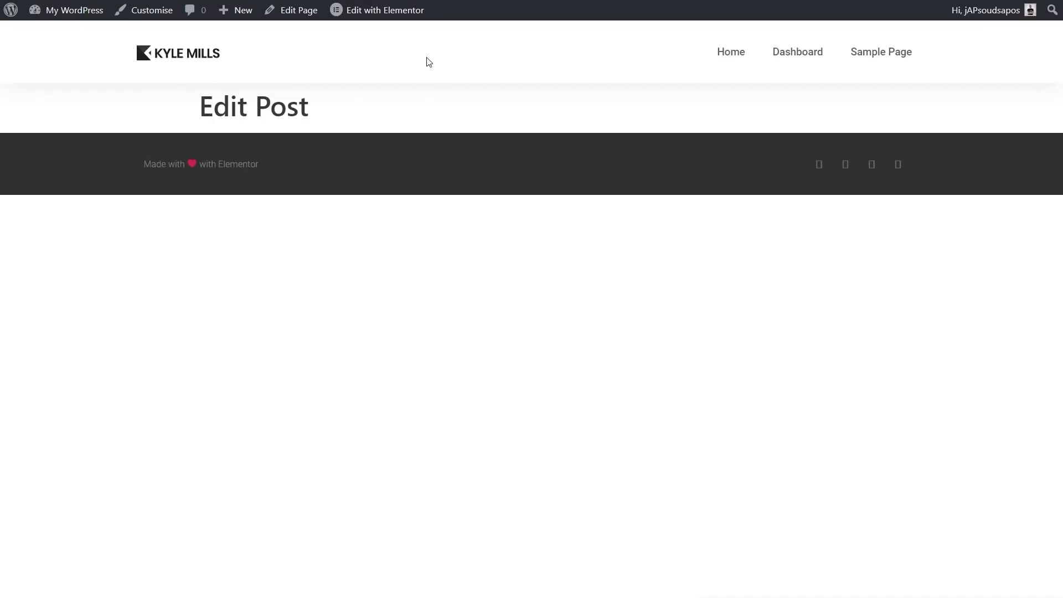
left_click_drag(203, 107, 309, 107)
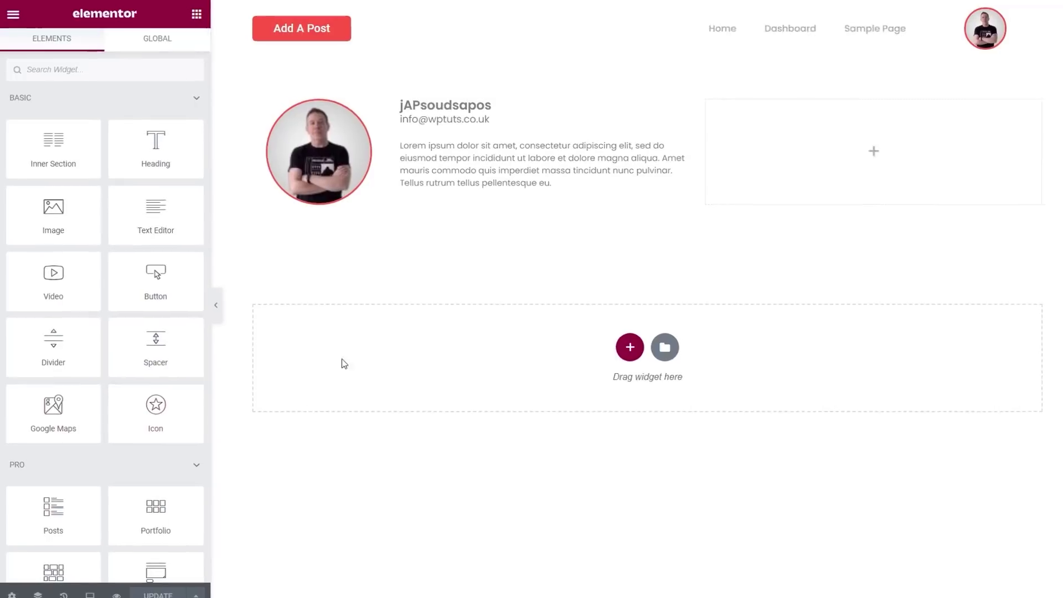
Find the Edit Post Form widget with the search "edit", place it below the profile section, and clear its form title
left_click(140, 84)
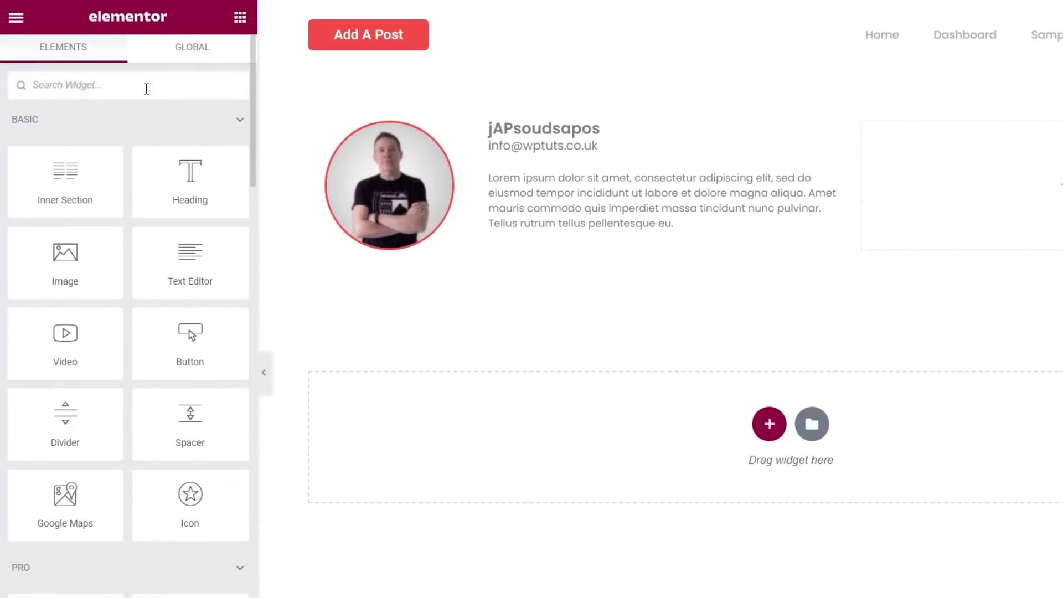
type("edit")
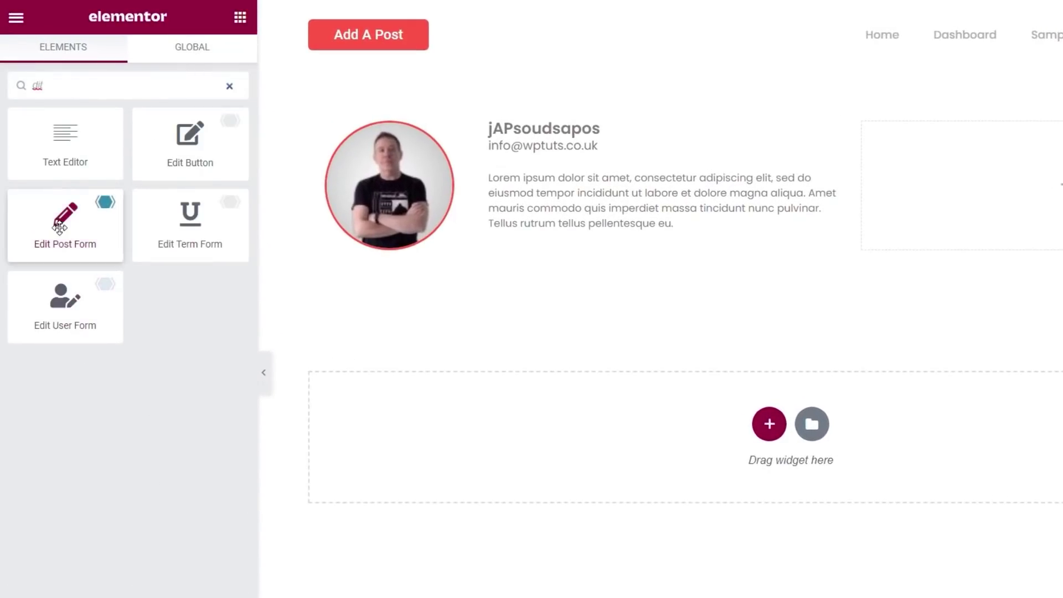
left_click_drag(59, 226, 493, 429)
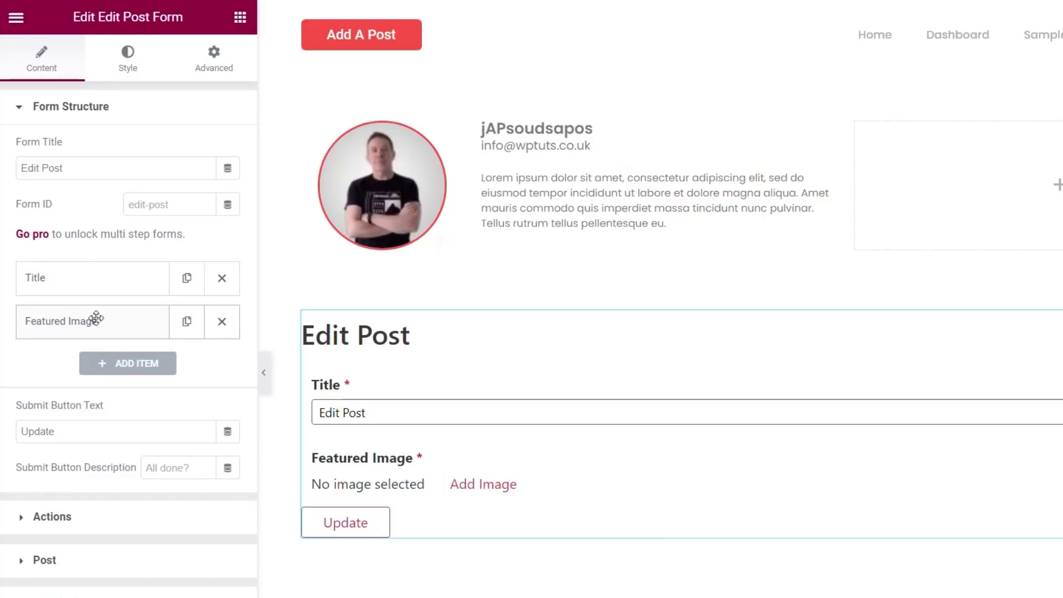
left_click_drag(78, 168, 25, 170)
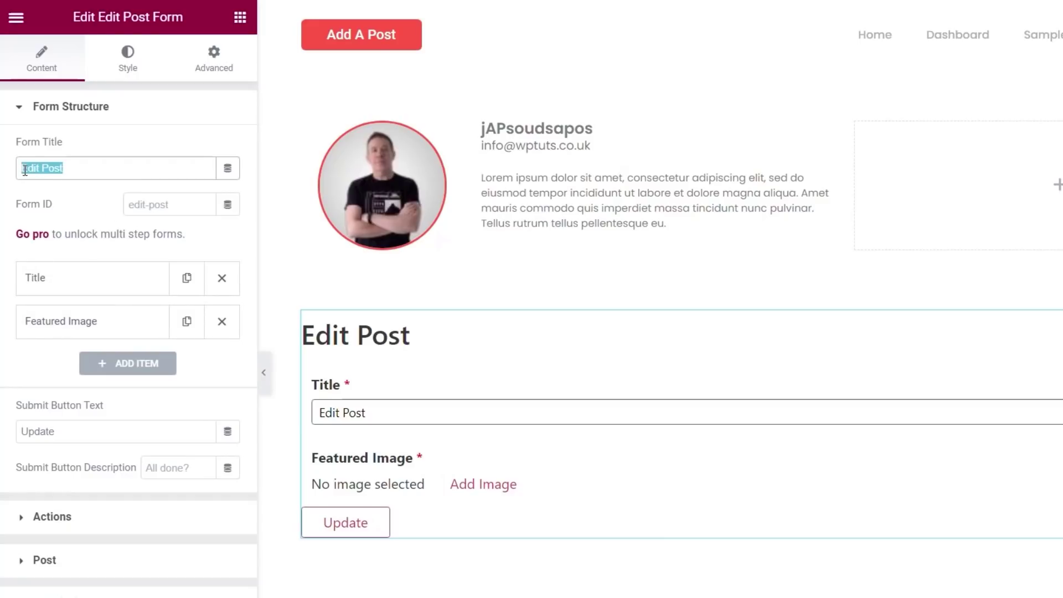
key("BackSpace")
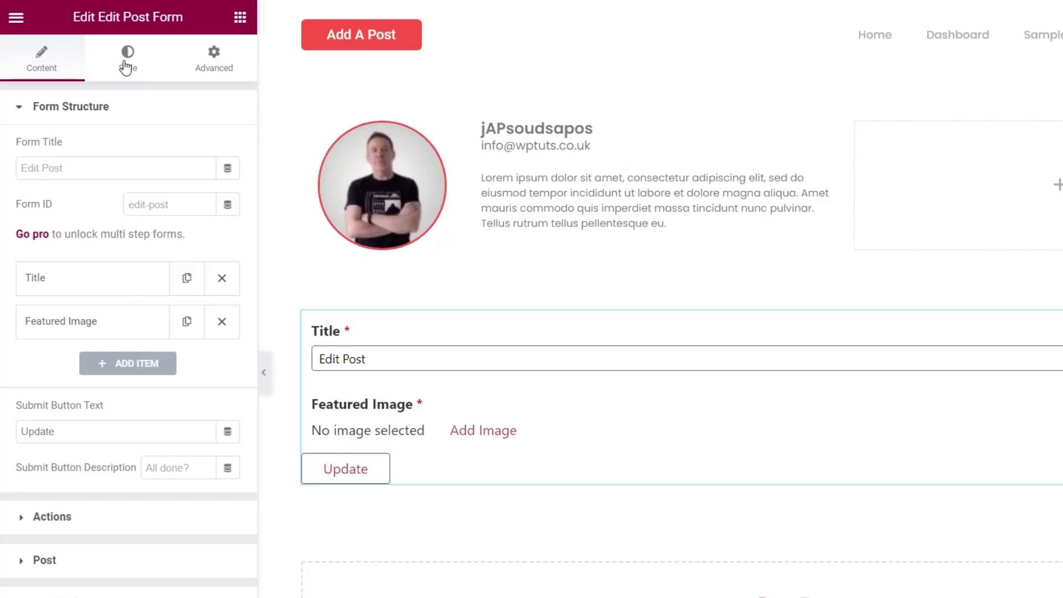
left_click(127, 65)
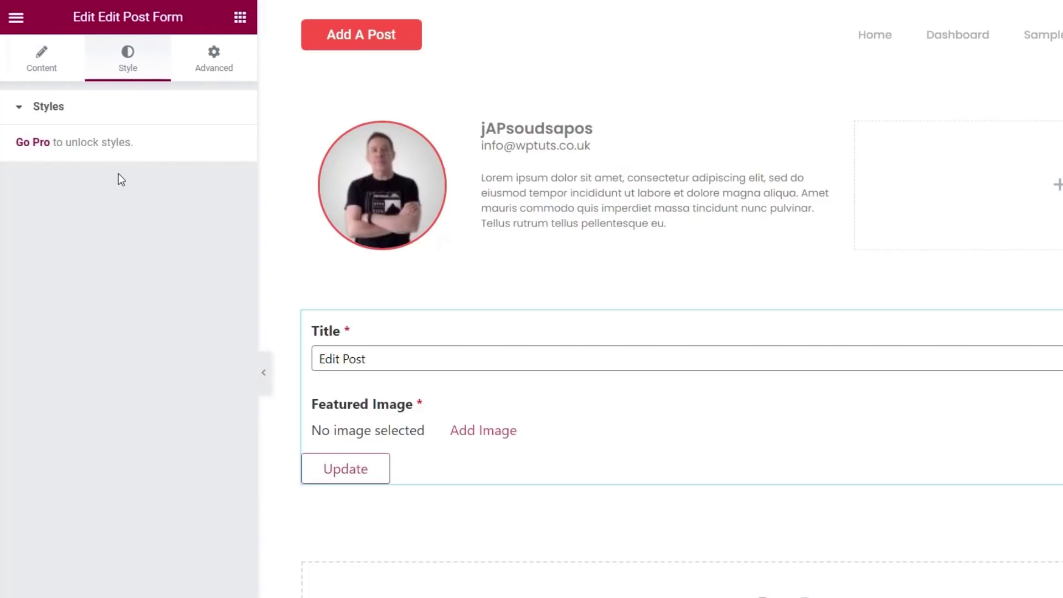
left_click(49, 67)
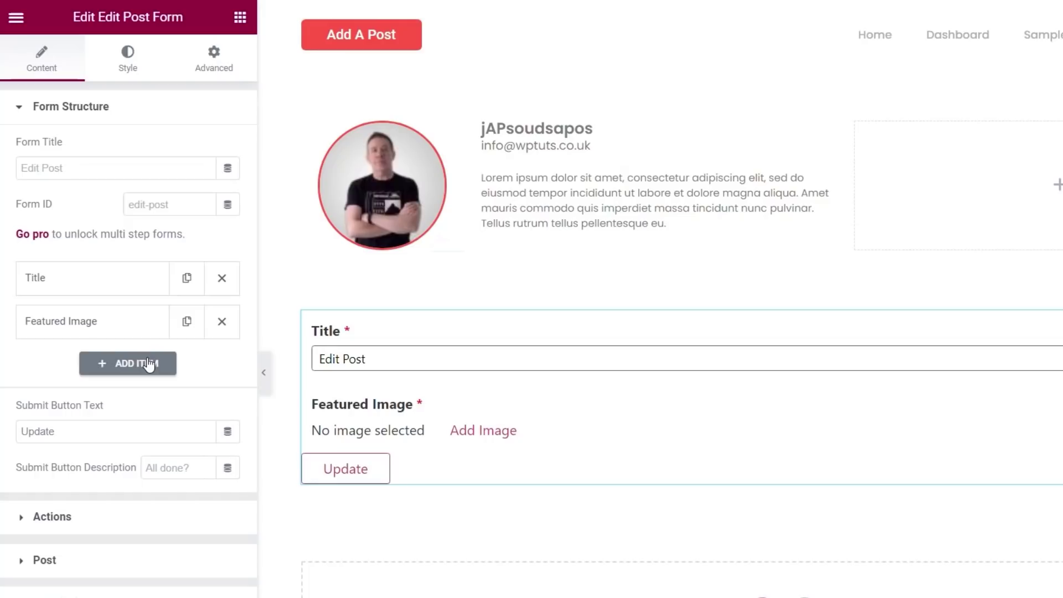
Add a Post Content field to the form below the Featured Image field
left_click(139, 211)
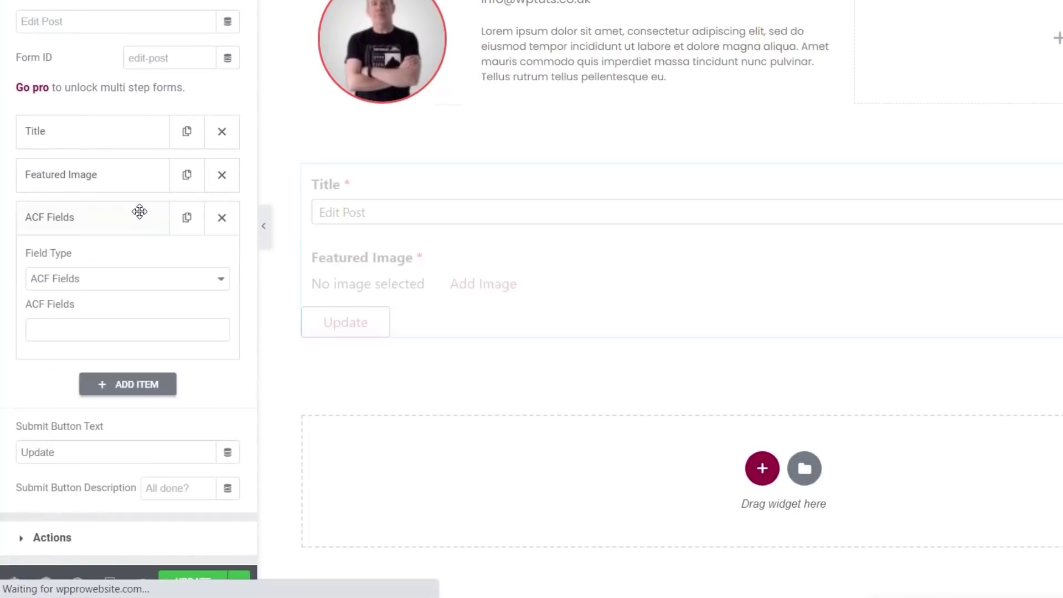
left_click(107, 279)
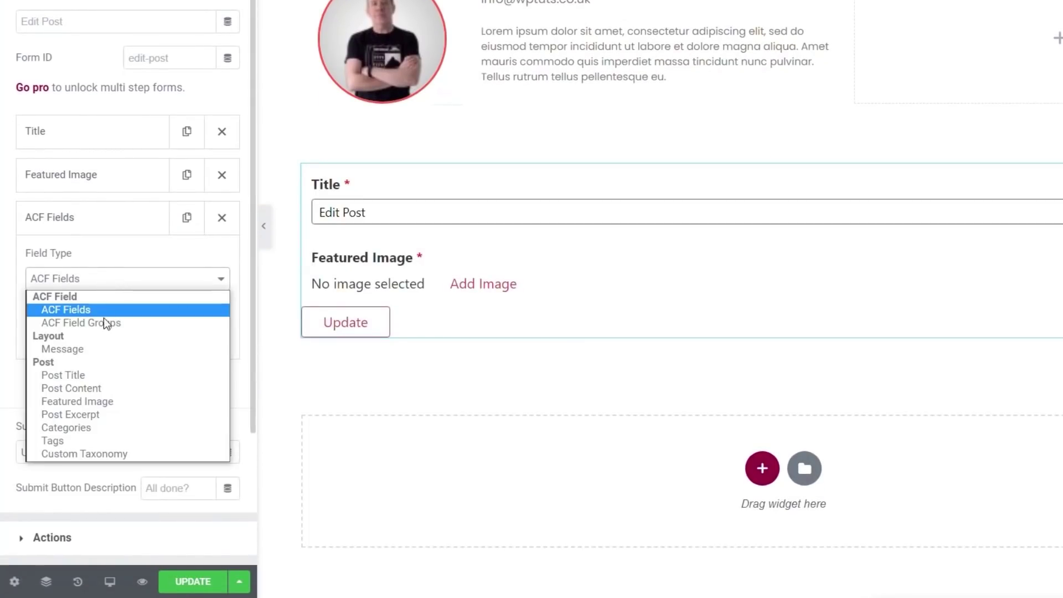
left_click(95, 387)
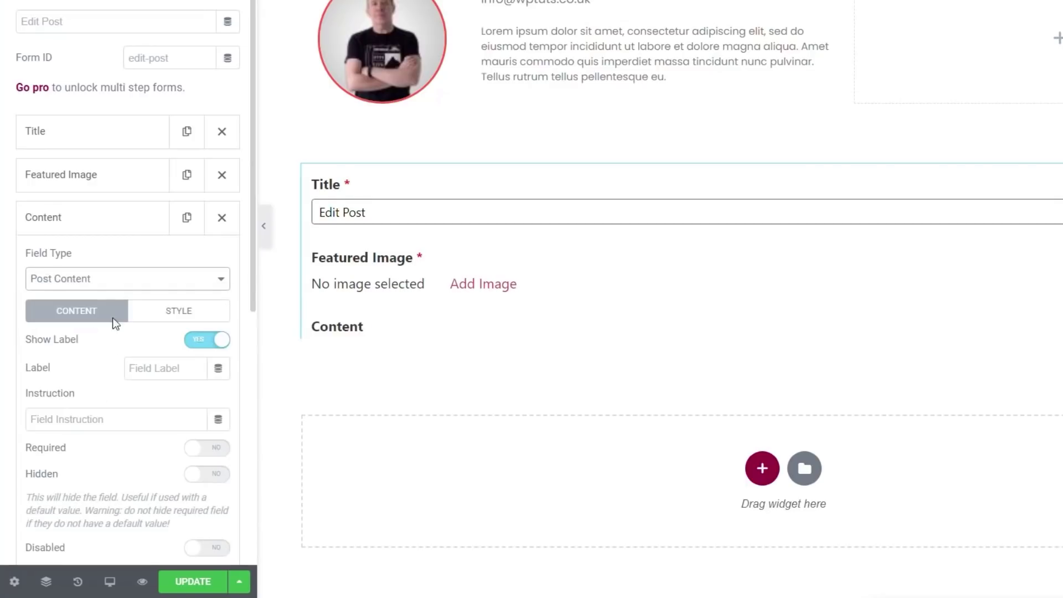
left_click(124, 218)
Add a Categories field and a Tags field to the form below the Content field
left_click(124, 258)
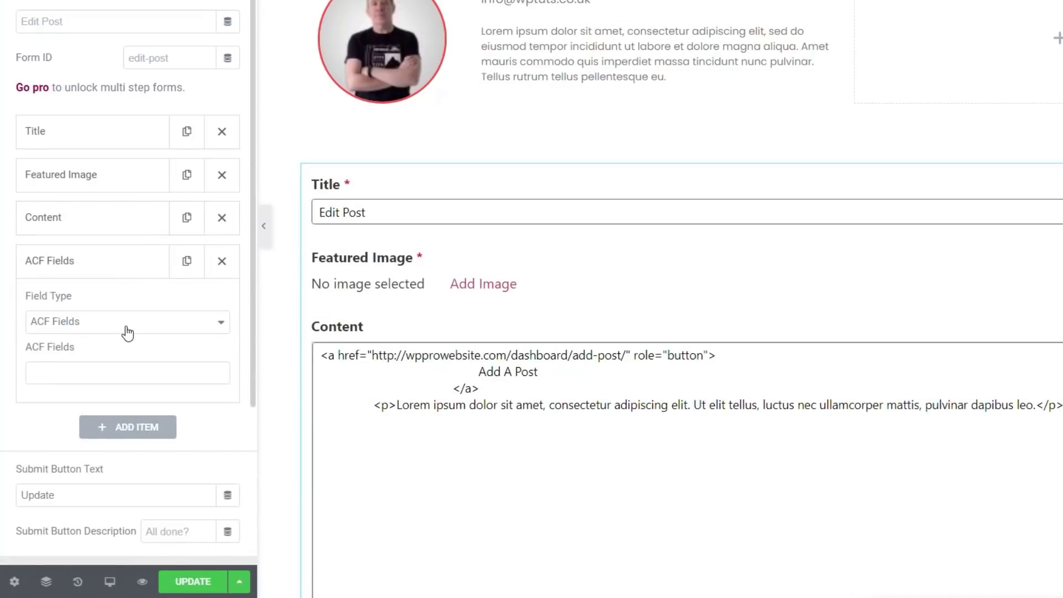
left_click(126, 327)
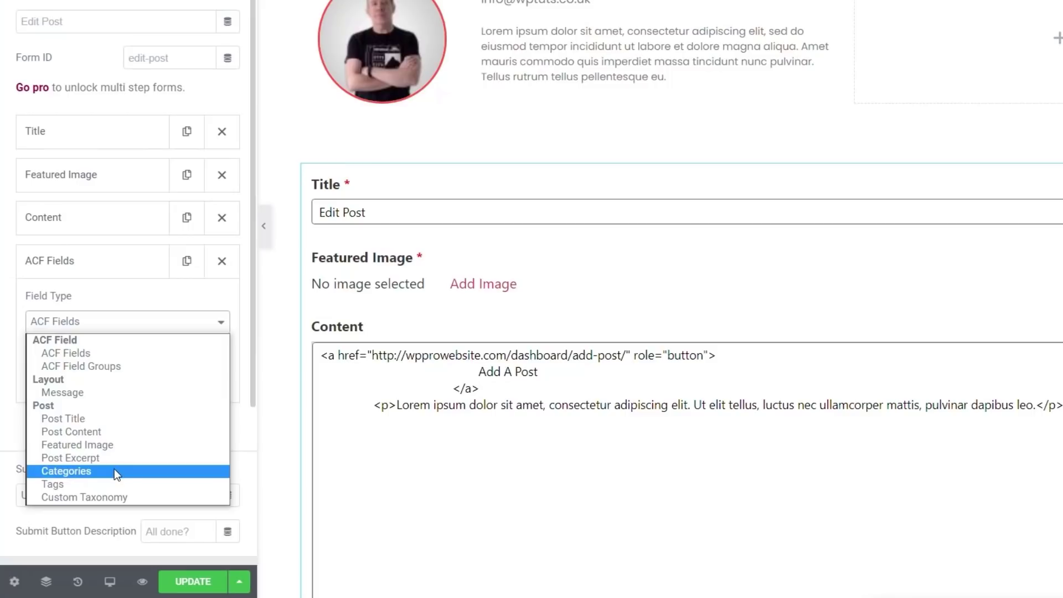
left_click(114, 469)
left_click(130, 267)
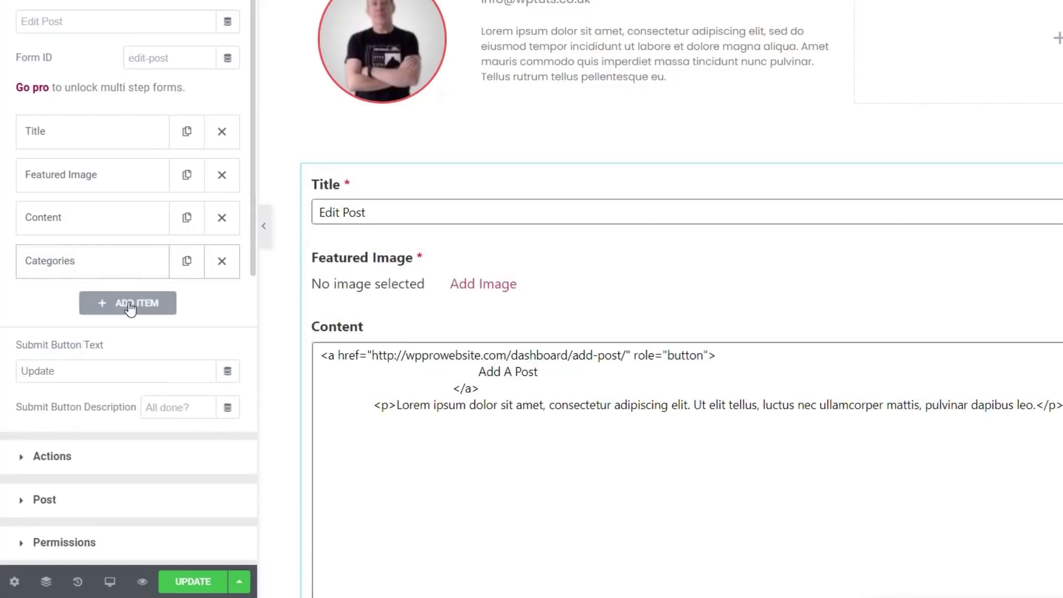
left_click(130, 303)
left_click(118, 366)
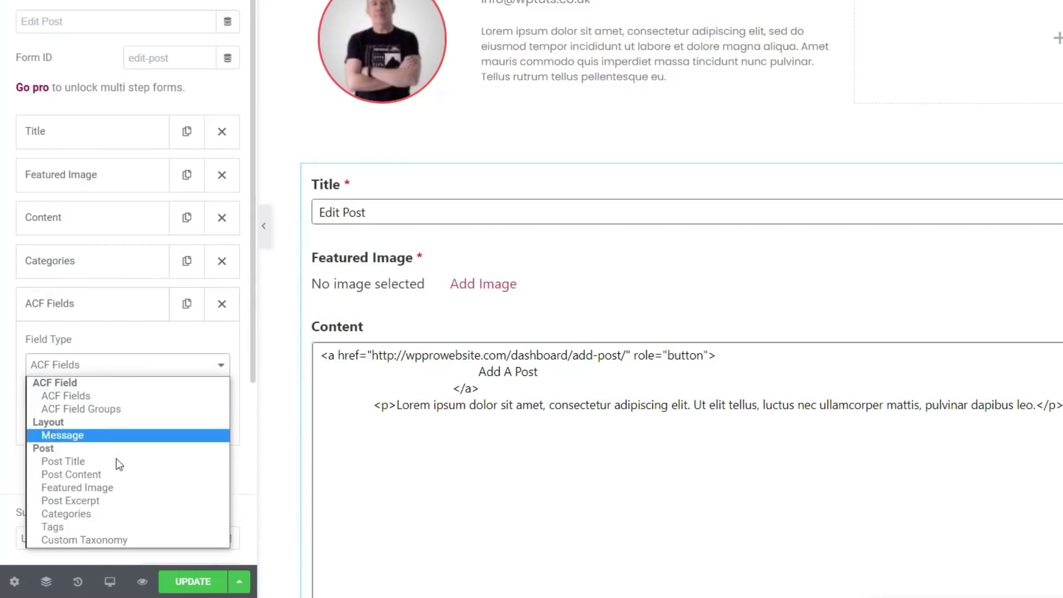
left_click(85, 526)
left_click(115, 306)
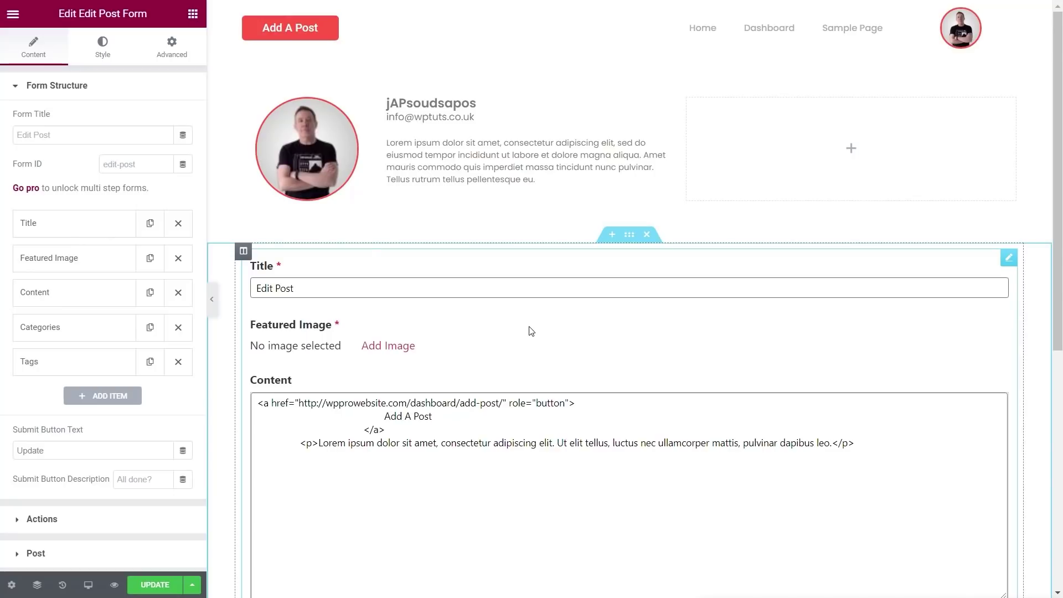
Set the form's Post To Edit option to Url Query in its post settings
scroll(531, 331, "down", 5)
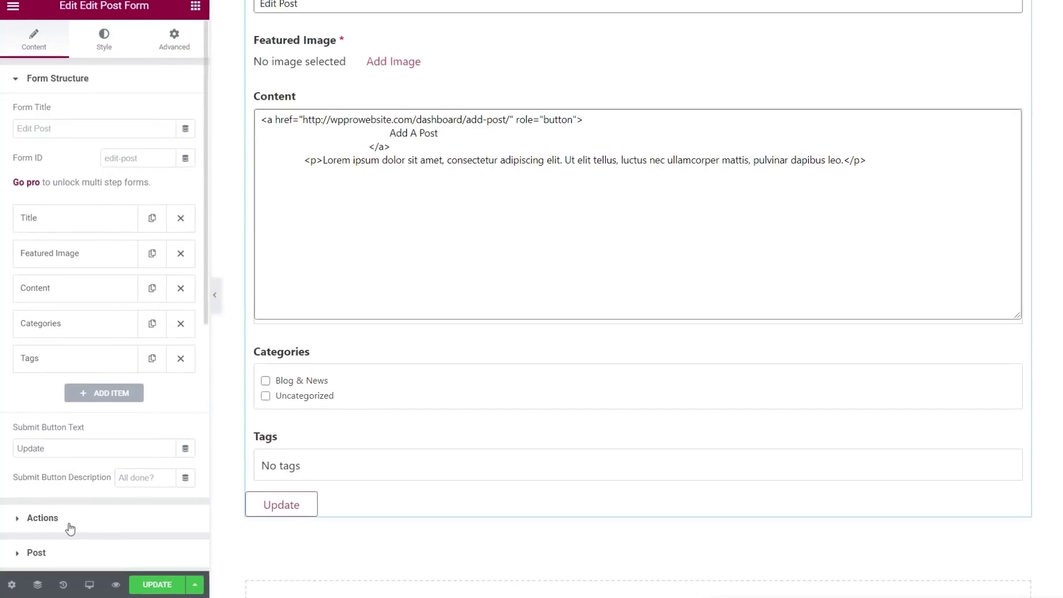
left_click(49, 546)
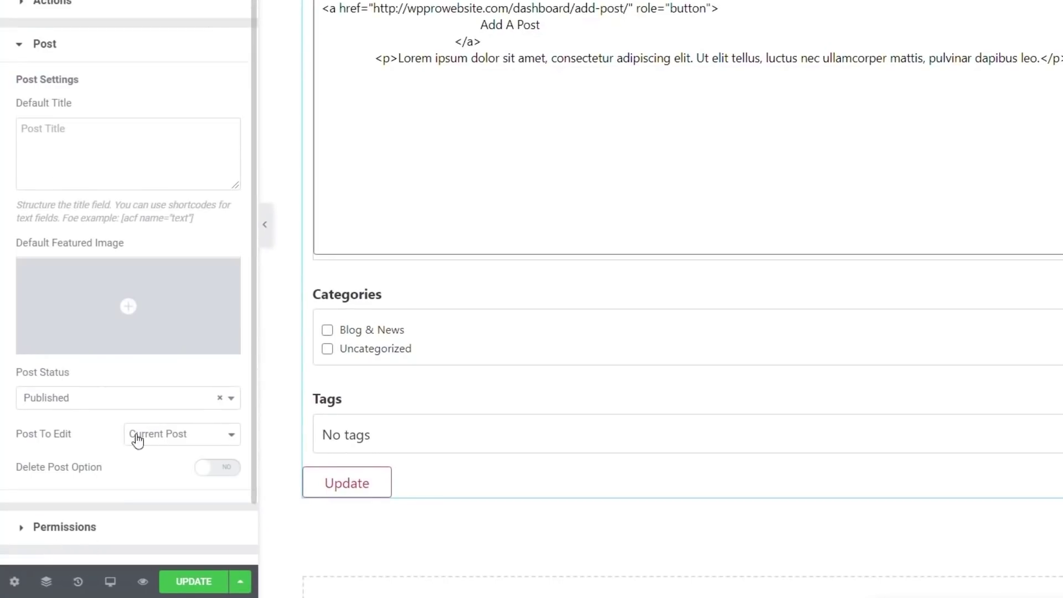
scroll(133, 429, "down", 1)
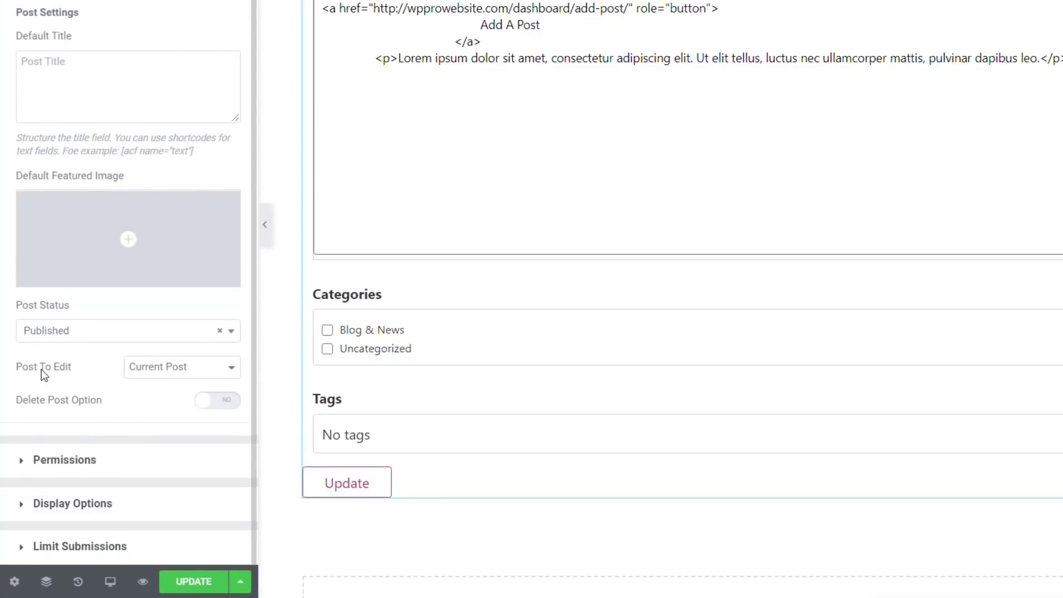
left_click(173, 368)
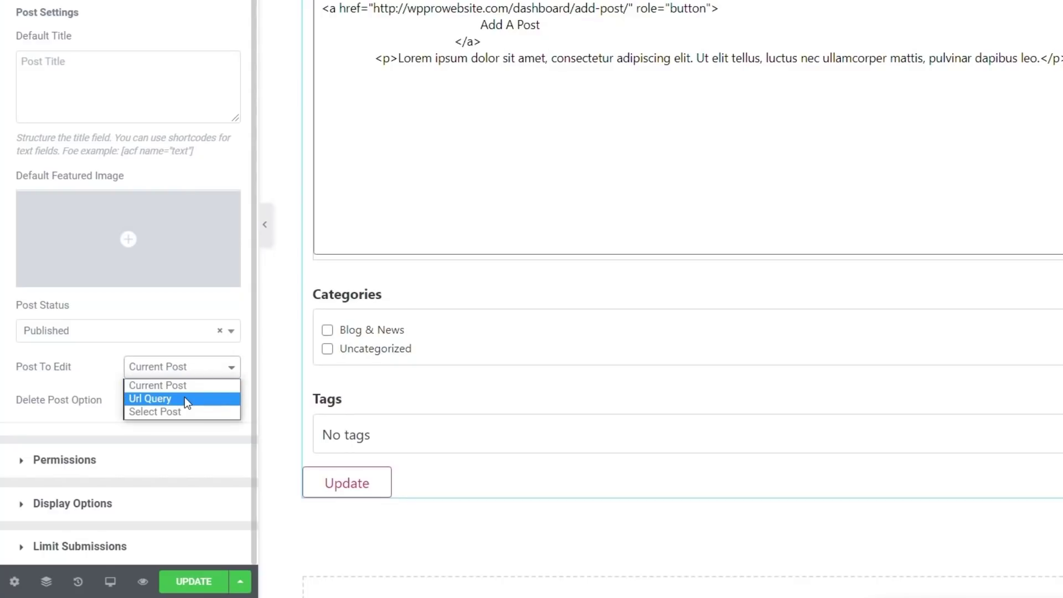
left_click(184, 397)
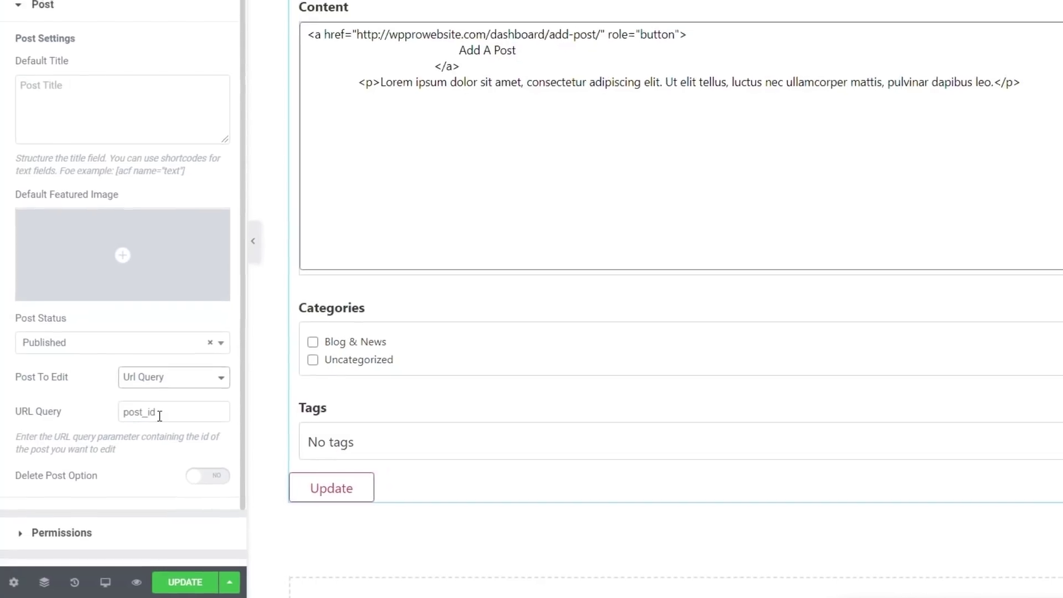
Add the Editor and Author roles to the roles allowed to see the edit form in its permissions
scroll(134, 449, "up", 1)
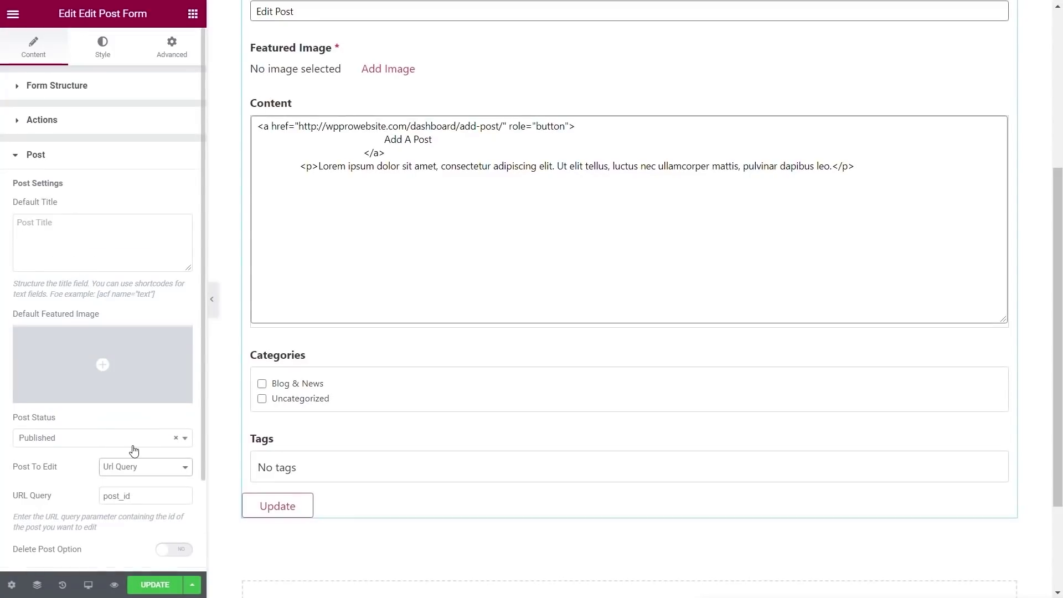
scroll(134, 451, "down", 2)
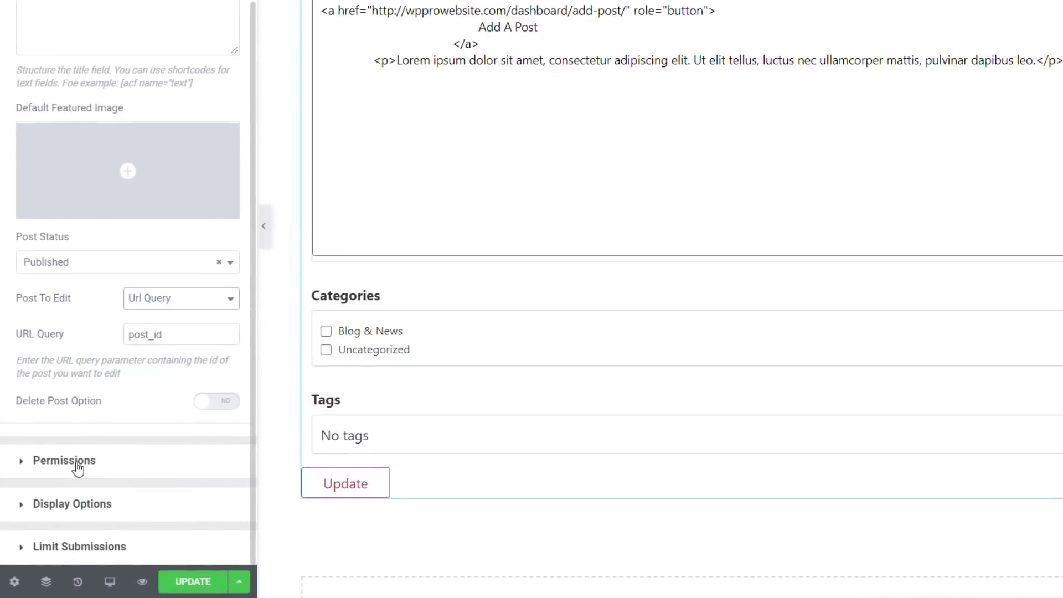
left_click(77, 465)
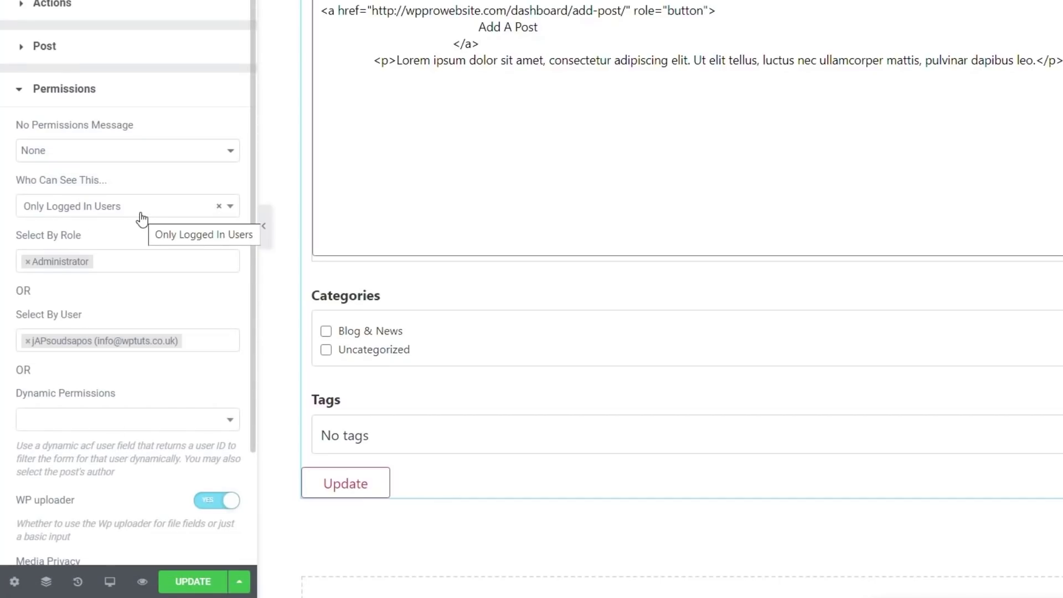
left_click(127, 258)
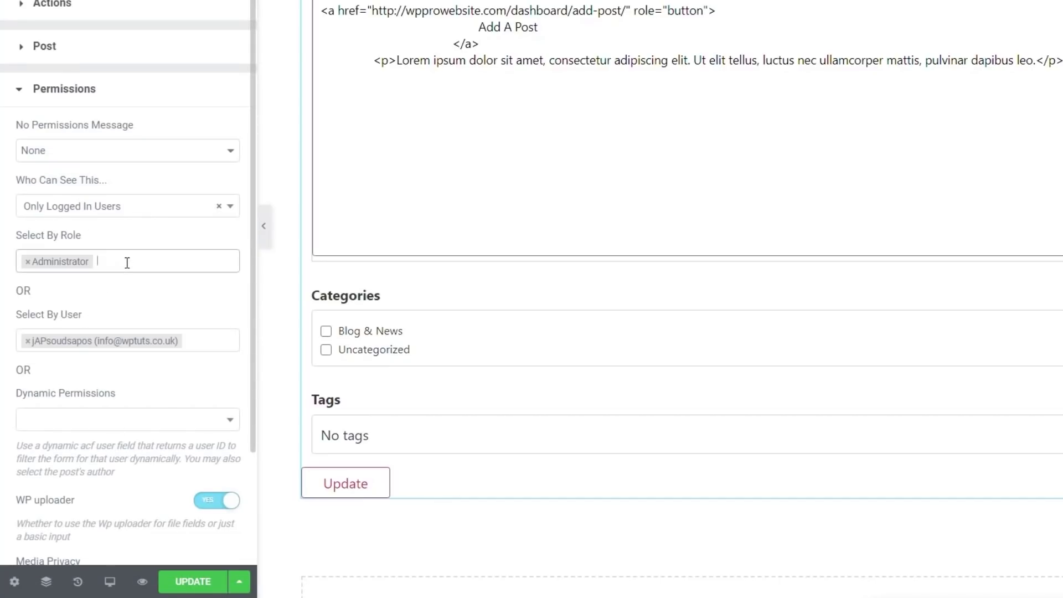
left_click(73, 311)
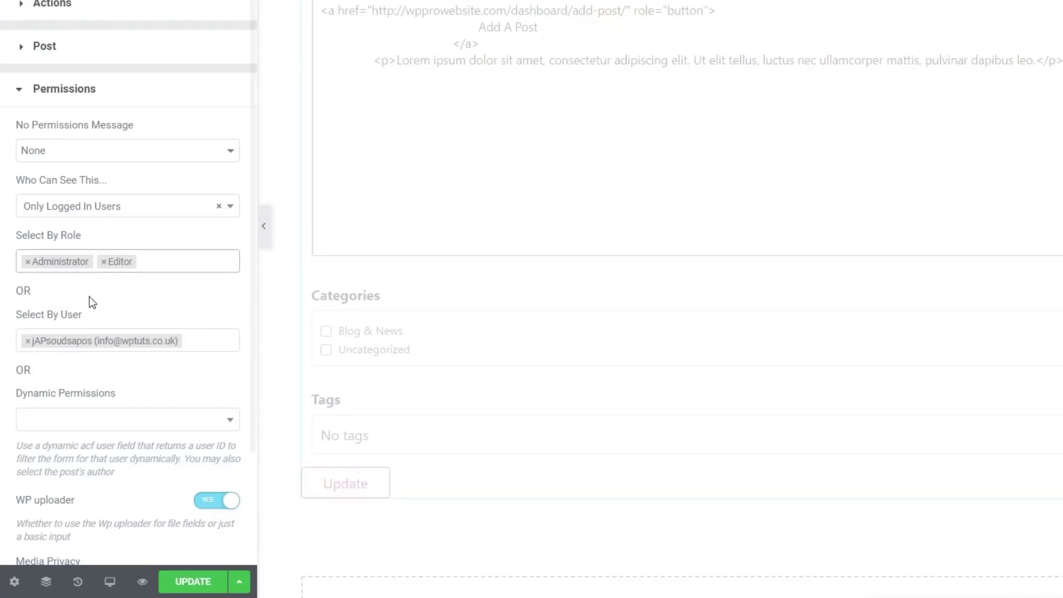
left_click(148, 263)
left_click(91, 325)
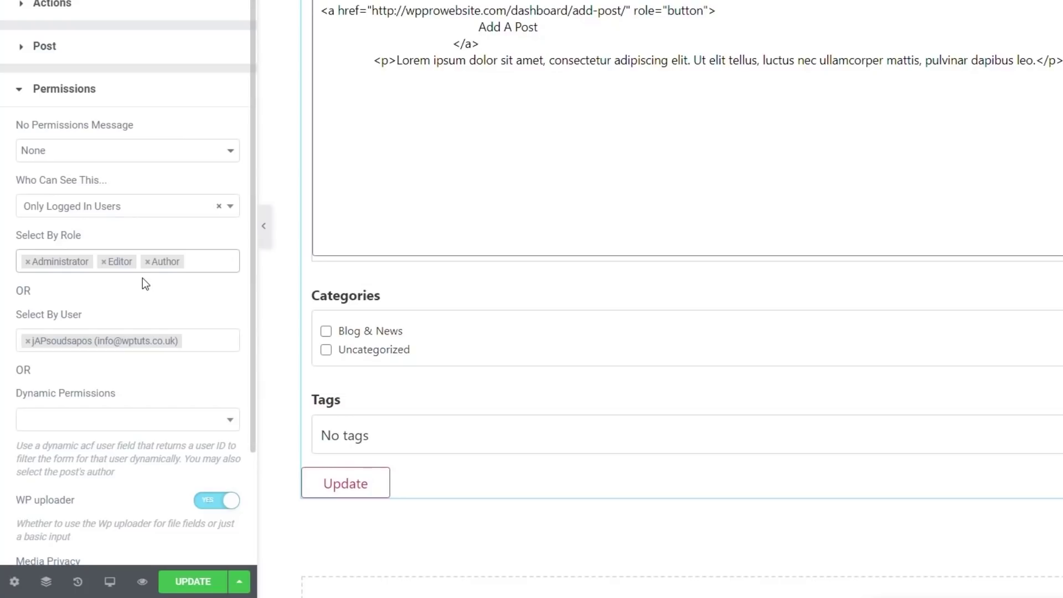
Remove the individual user from the form's permissions and set Dynamic Permissions to Post Author
left_click(28, 341)
left_click(148, 386)
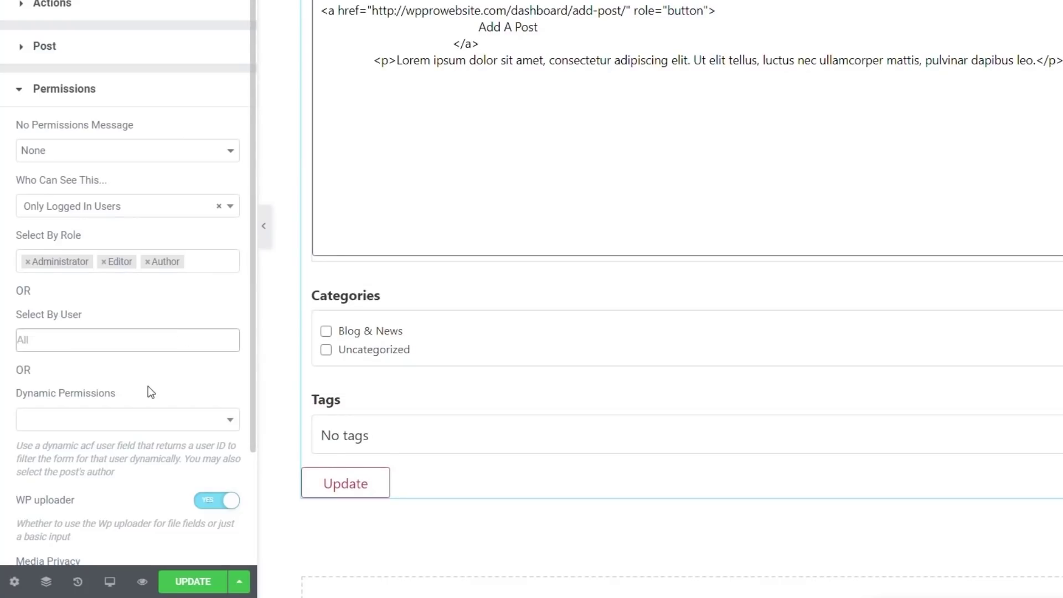
left_click(123, 426)
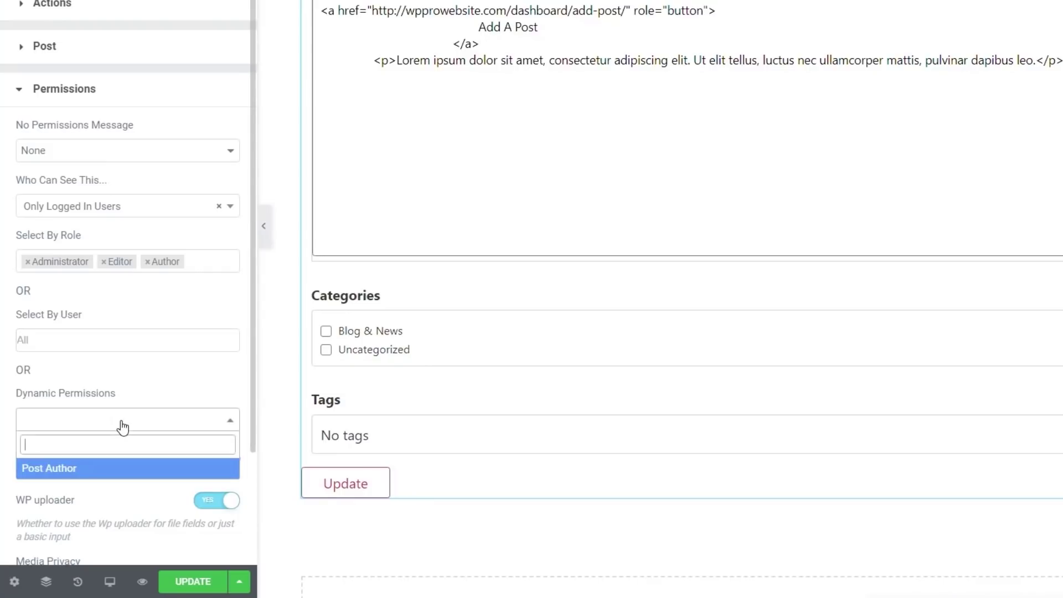
left_click(77, 471)
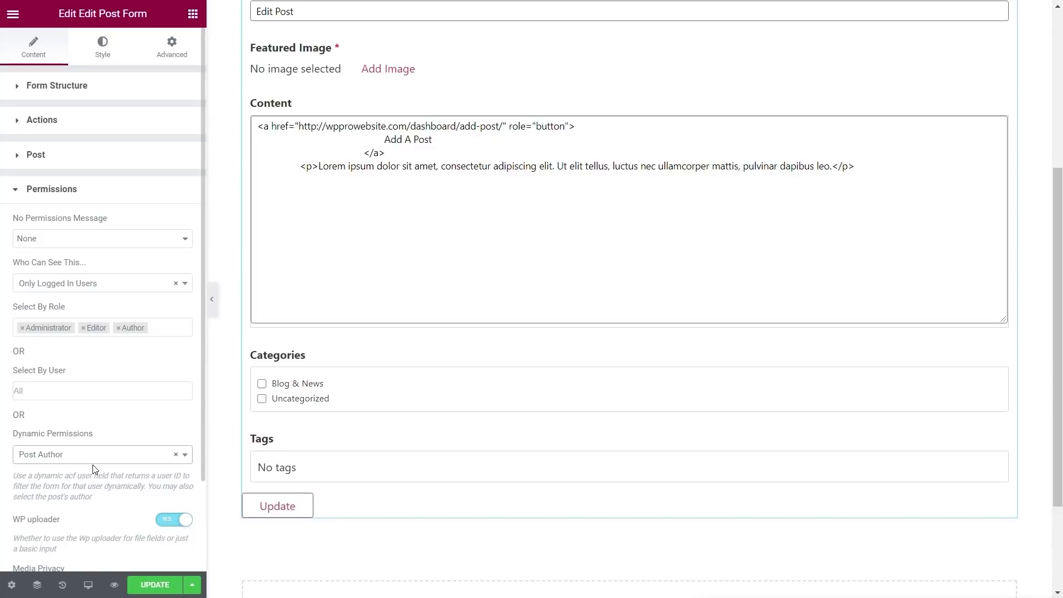
scroll(90, 441, "down", 2)
scroll(106, 375, "up", 2)
left_click(43, 190)
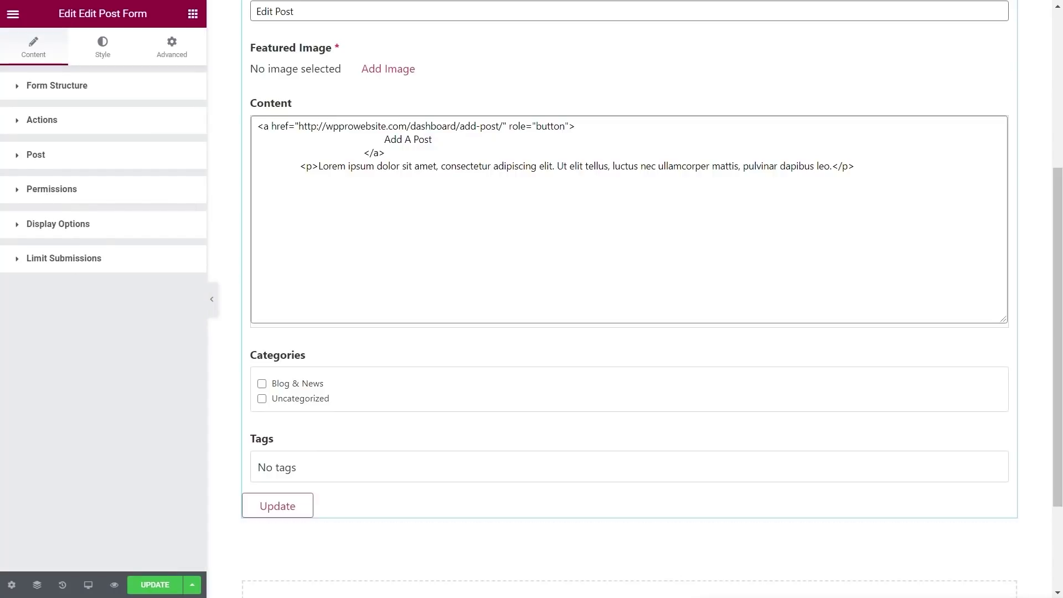
Open the form structure and examine the Title field's content and style settings
left_click(71, 87)
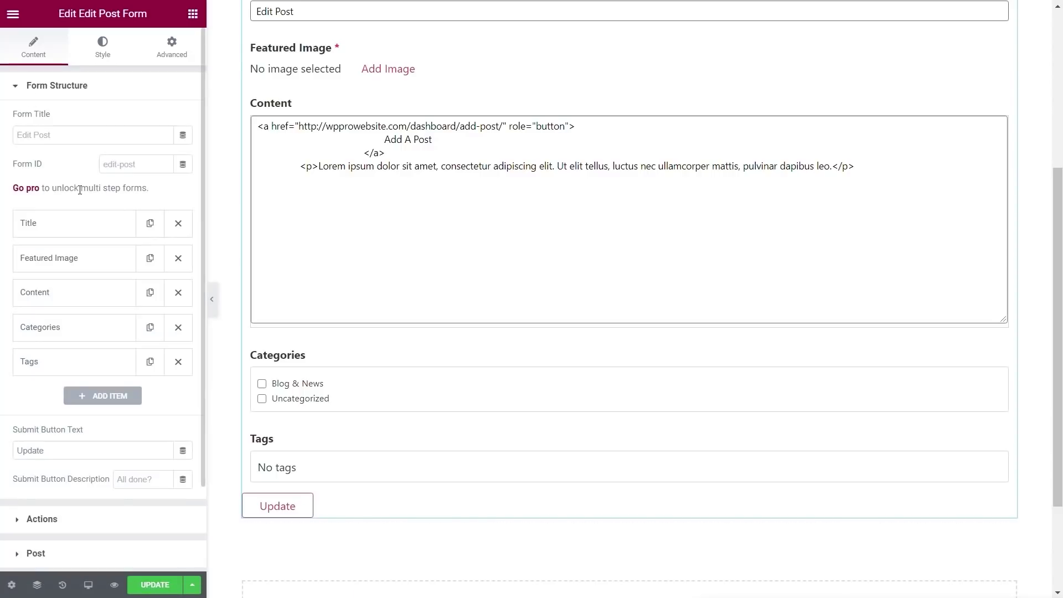
left_click(55, 262)
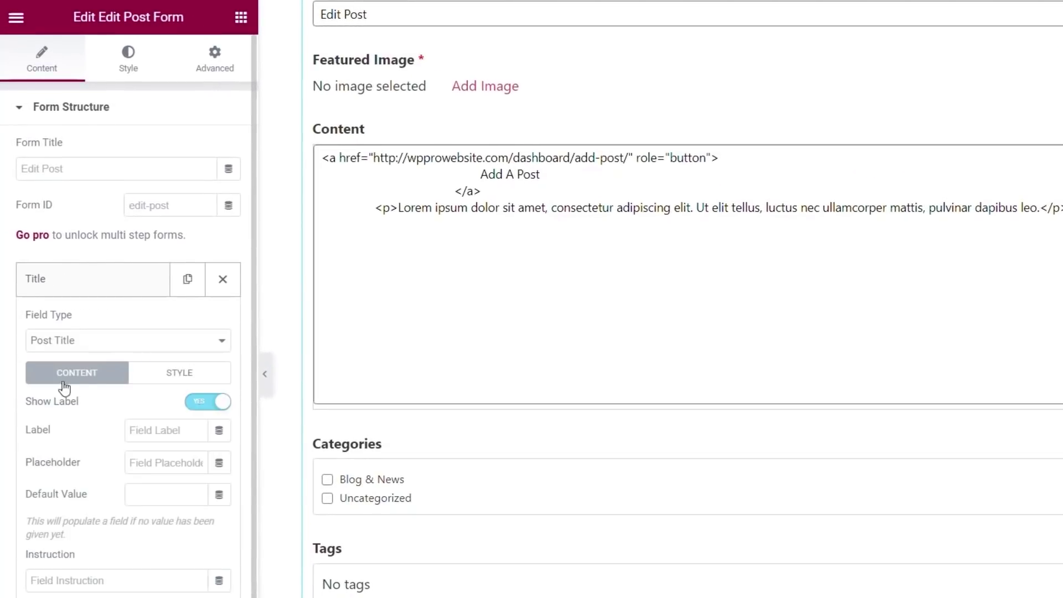
scroll(470, 422, "up", 2)
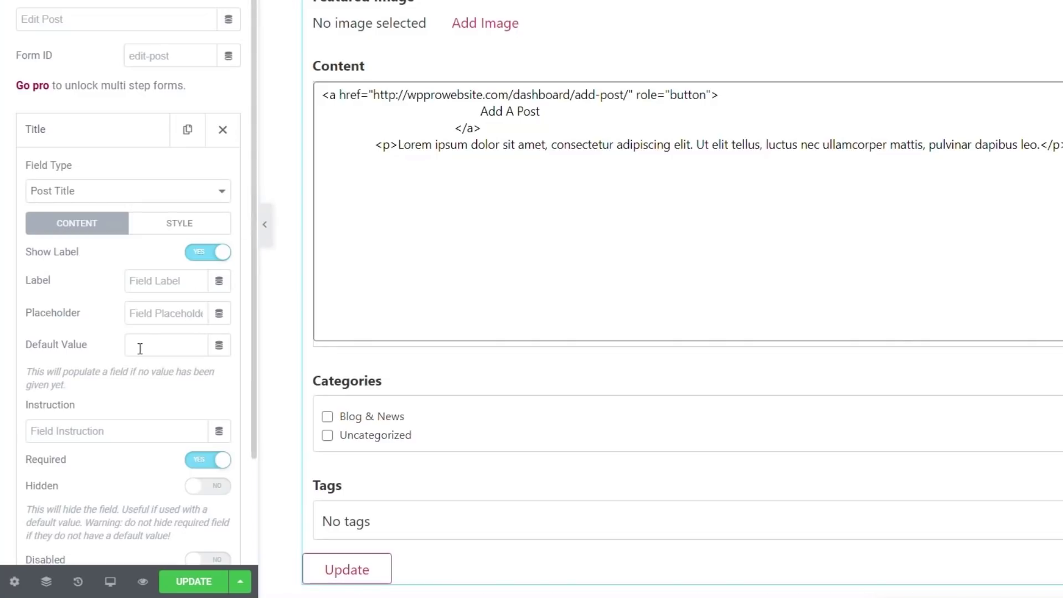
left_click(165, 227)
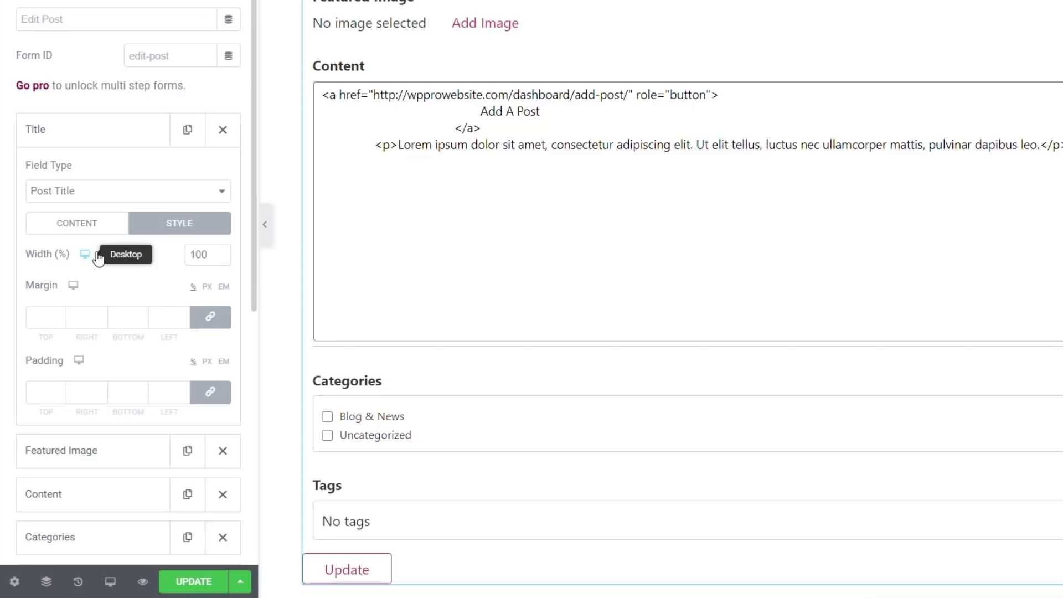
left_click(91, 133)
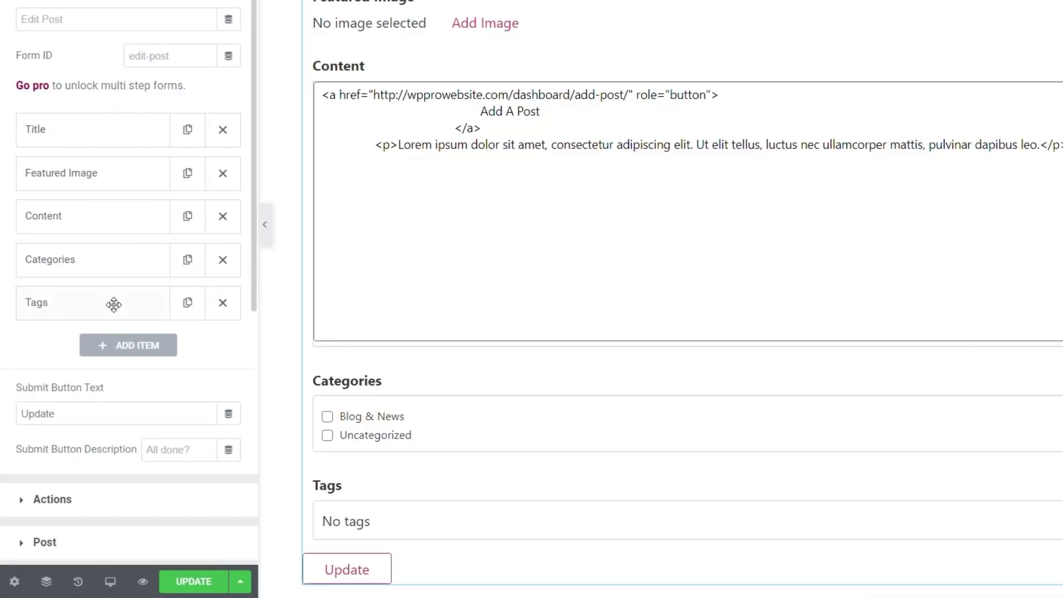
Set the Categories field's width to 50% in the form structure
left_click(108, 267)
left_click(179, 353)
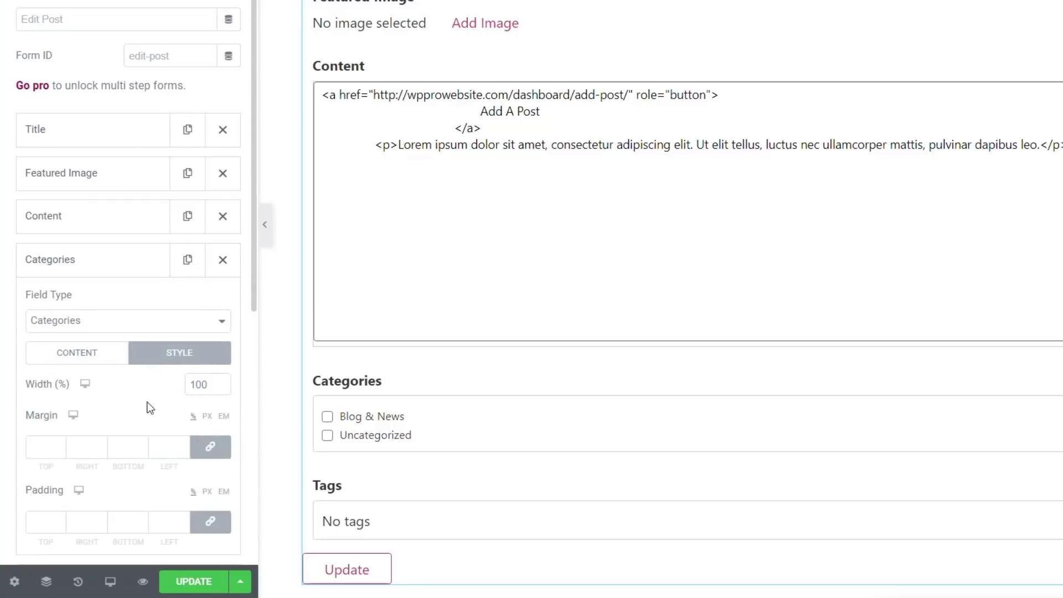
left_click_drag(210, 385, 192, 386)
type("50")
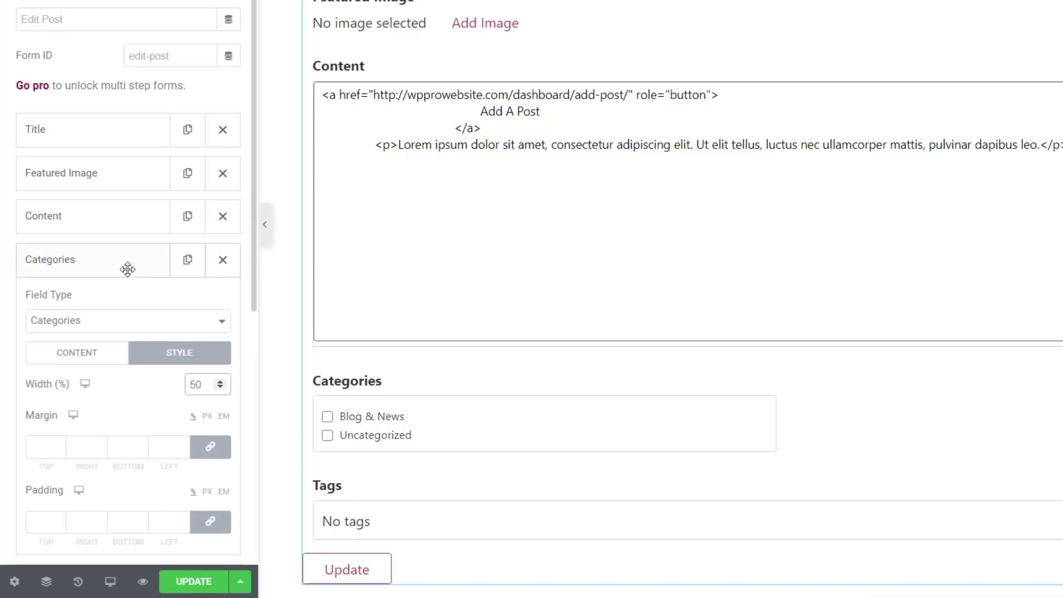
left_click(126, 266)
Set the Tags field's width to 50% to place it beside Categories
left_click(139, 306)
left_click(193, 395)
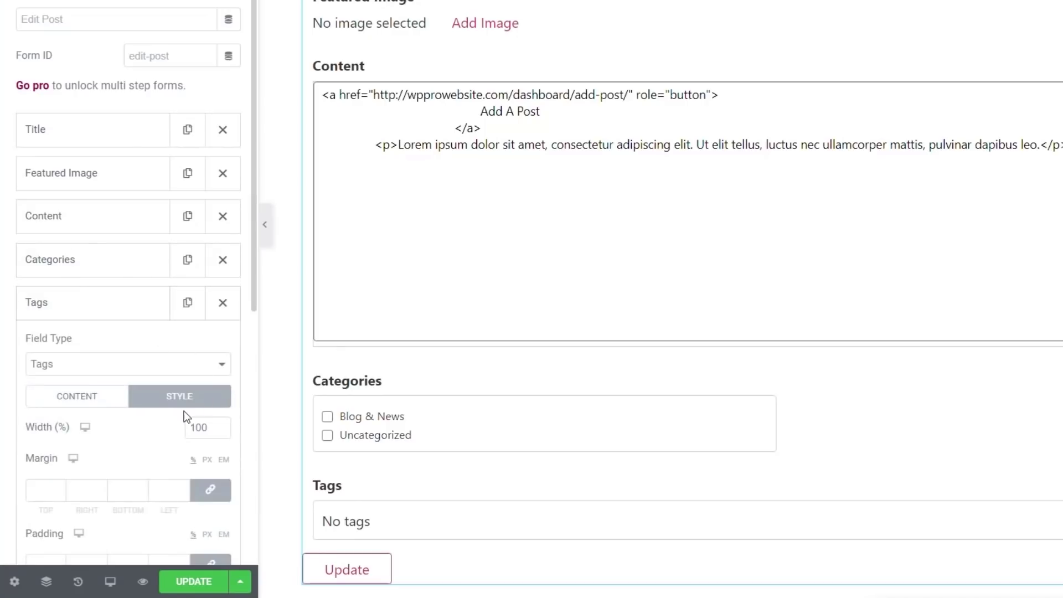
left_click_drag(210, 427, 157, 427)
type("50")
scroll(113, 363, "down", 2)
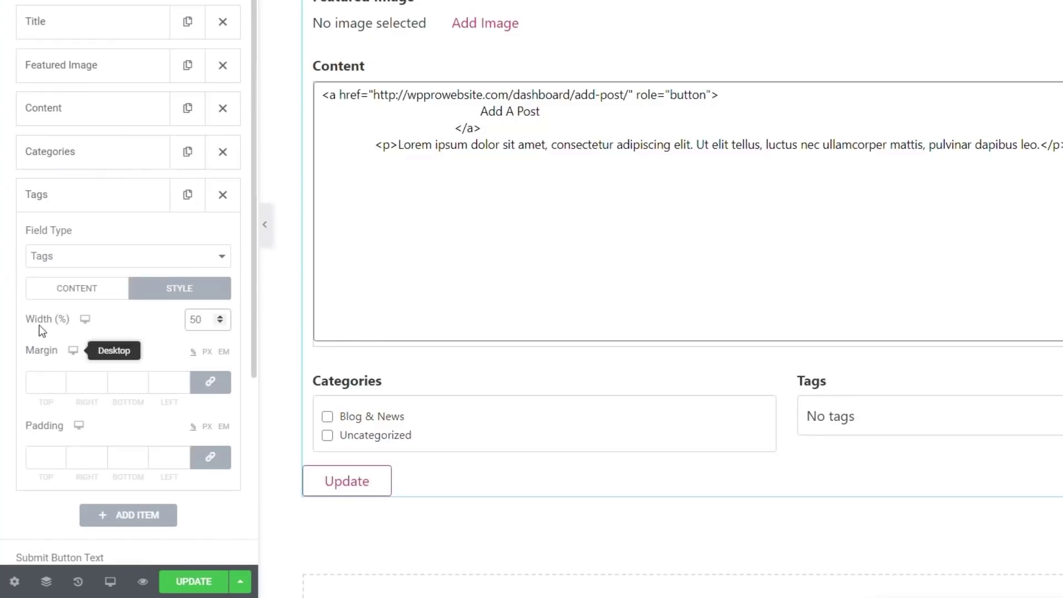
Turn off the label of the form's Content field
left_click(72, 294)
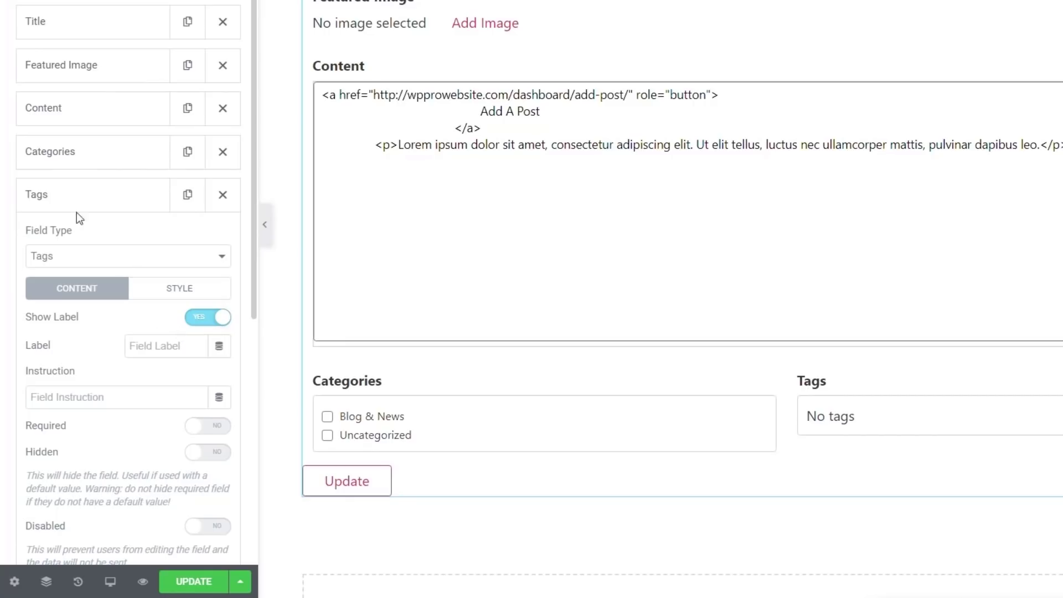
left_click(65, 107)
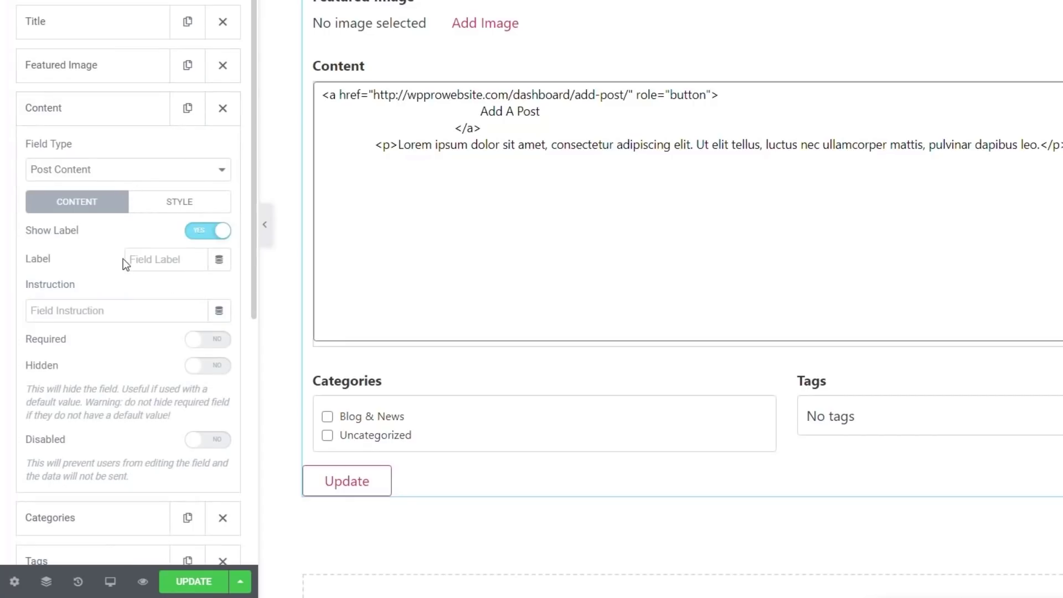
left_click(199, 237)
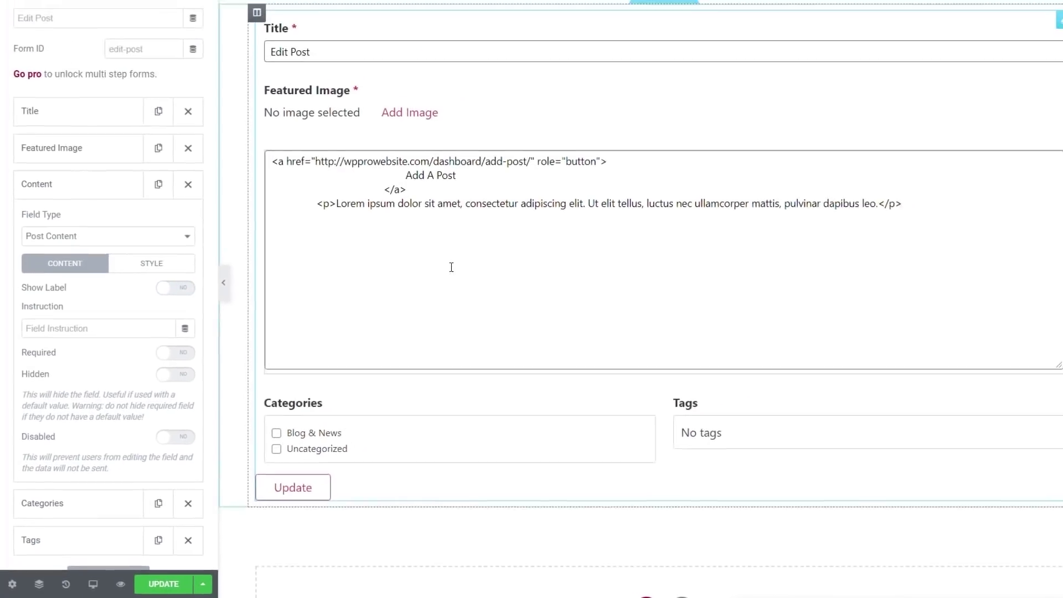
left_click(71, 215)
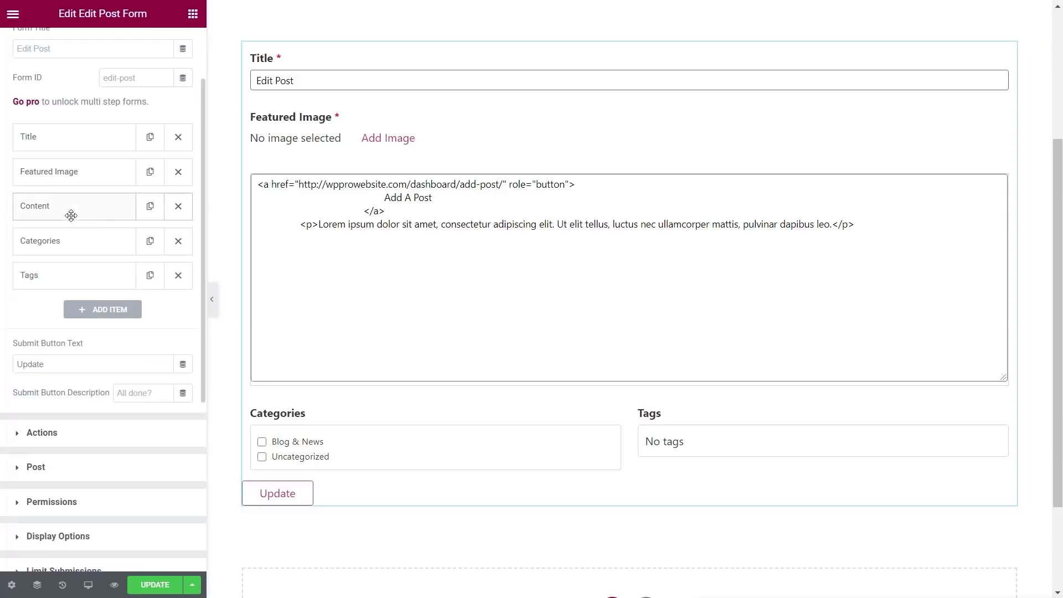
Move the Featured Image field below the Tags field, at the end of the form structure
left_click_drag(73, 171, 72, 275)
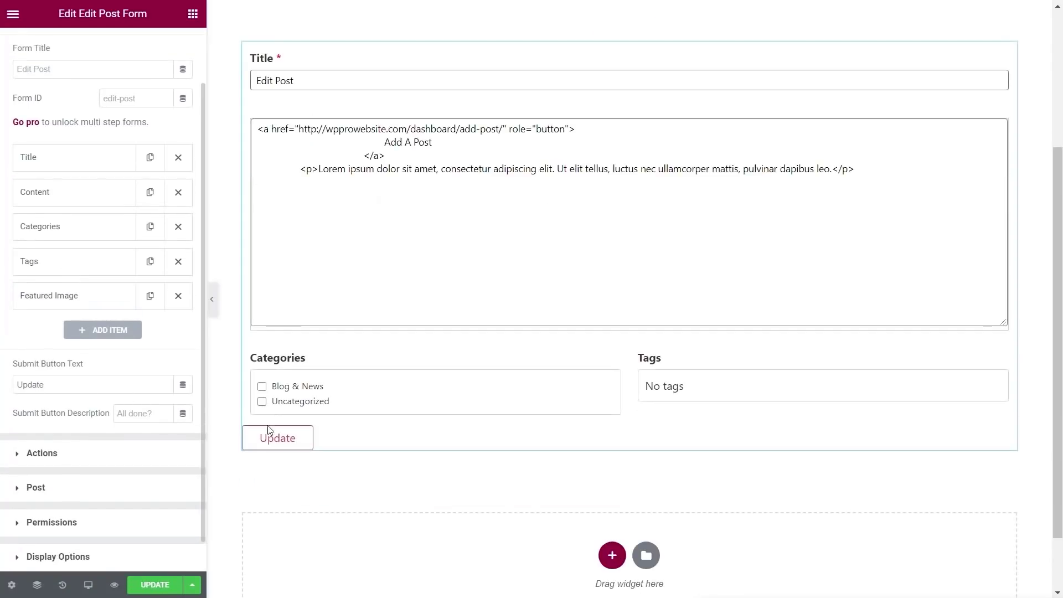
scroll(498, 481, "up", 4)
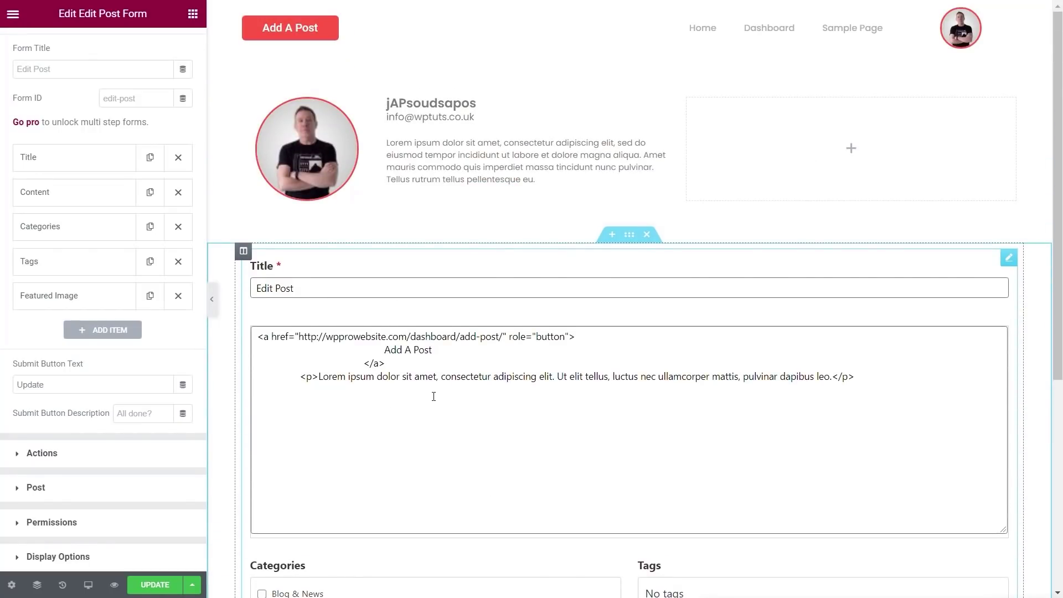
scroll(433, 396, "down", 1)
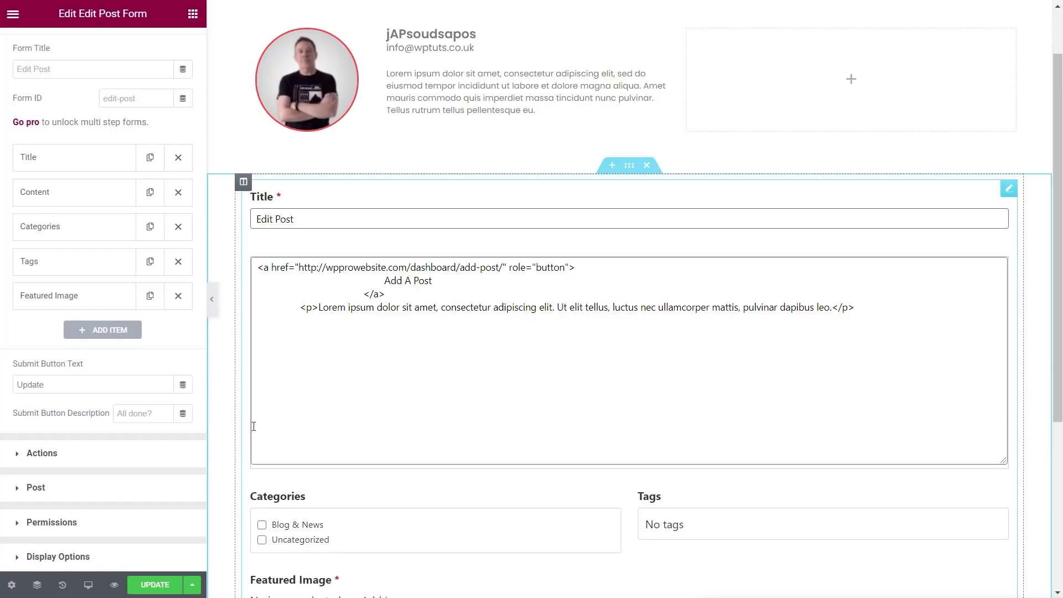
Examine the form's Actions and Post settings, including the redirect options, submit message, default title and post status choices
left_click(33, 453)
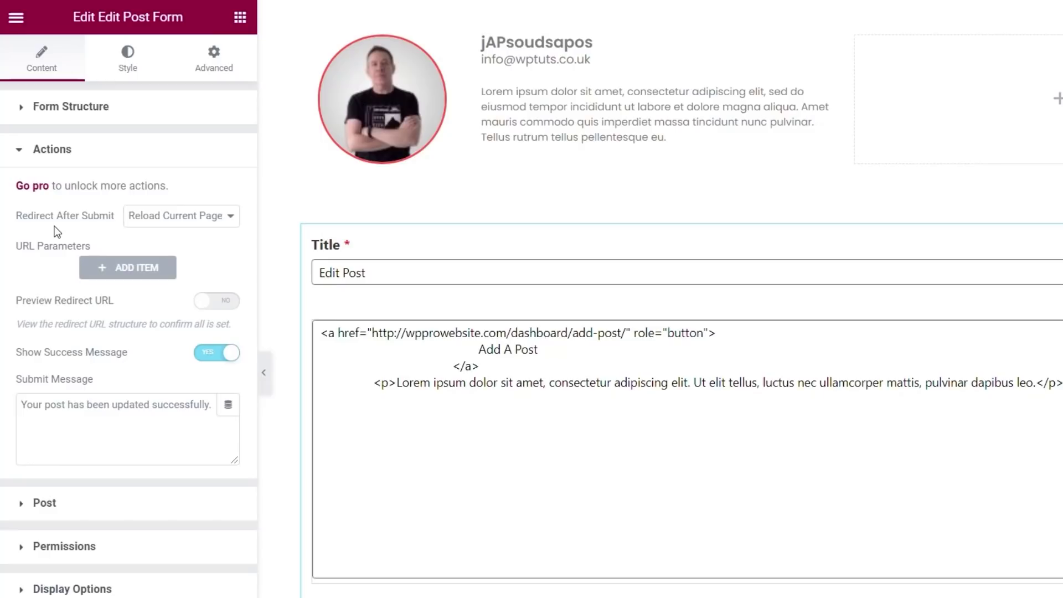
left_click(166, 220)
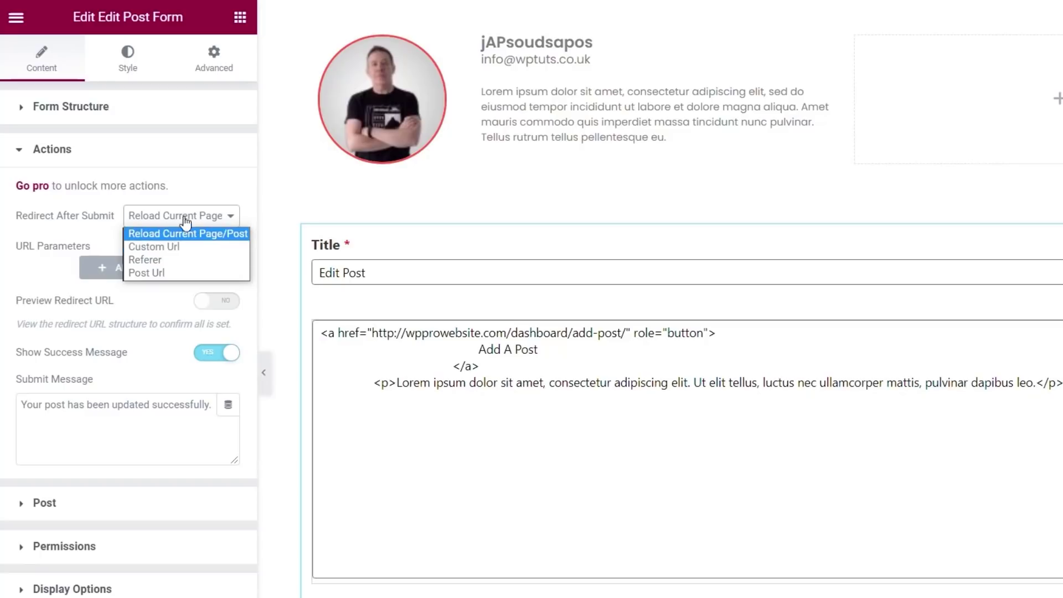
left_click(75, 211)
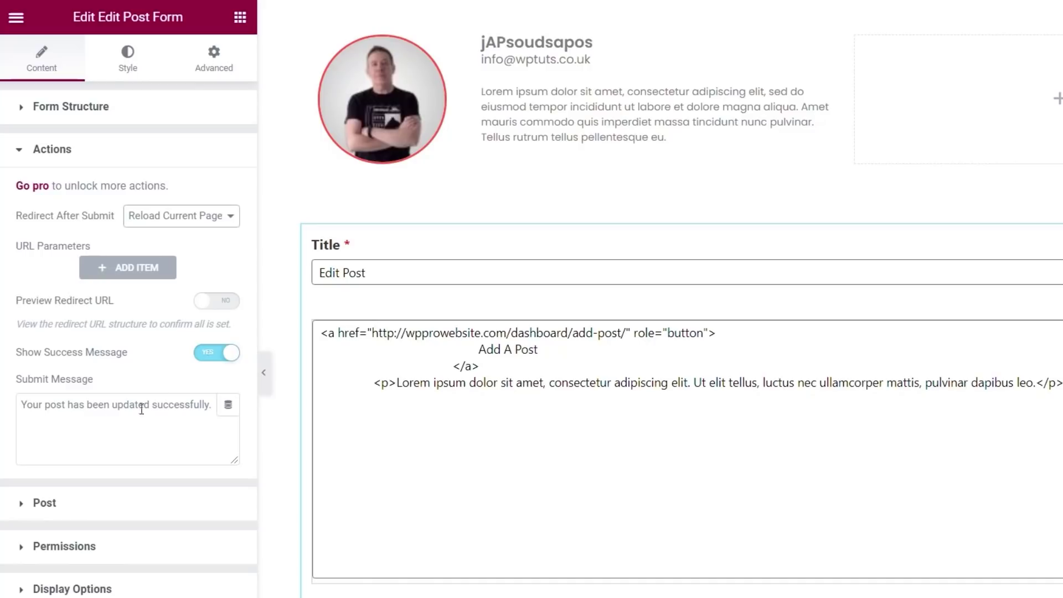
left_click(176, 406)
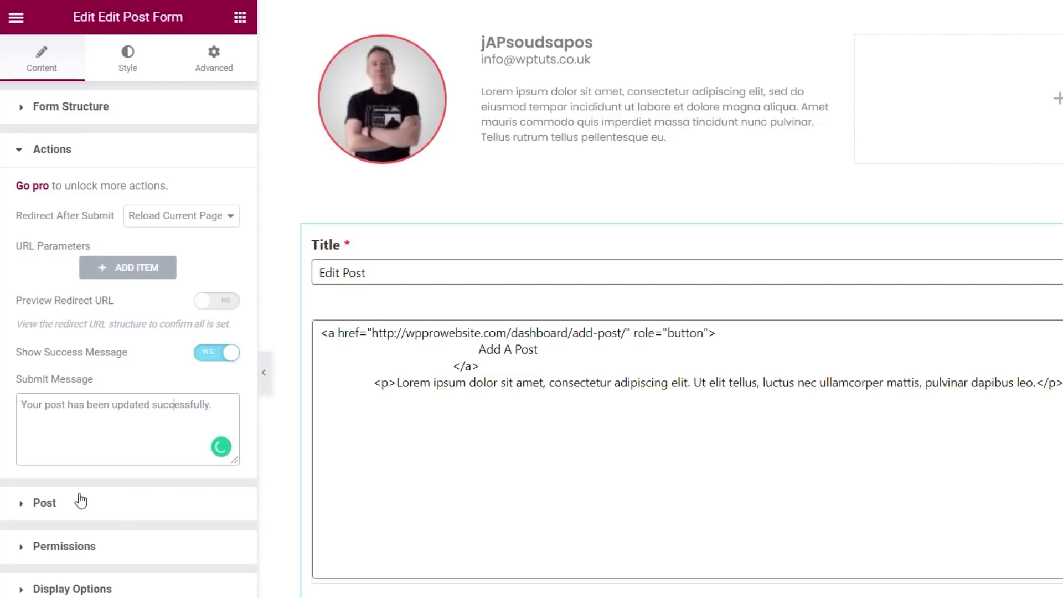
left_click(61, 503)
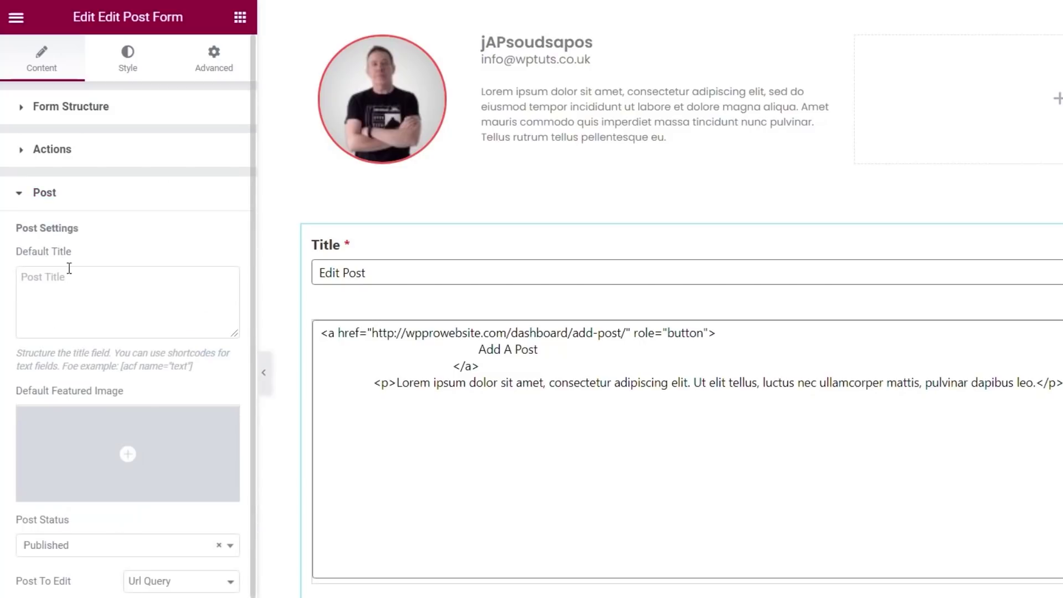
left_click(88, 278)
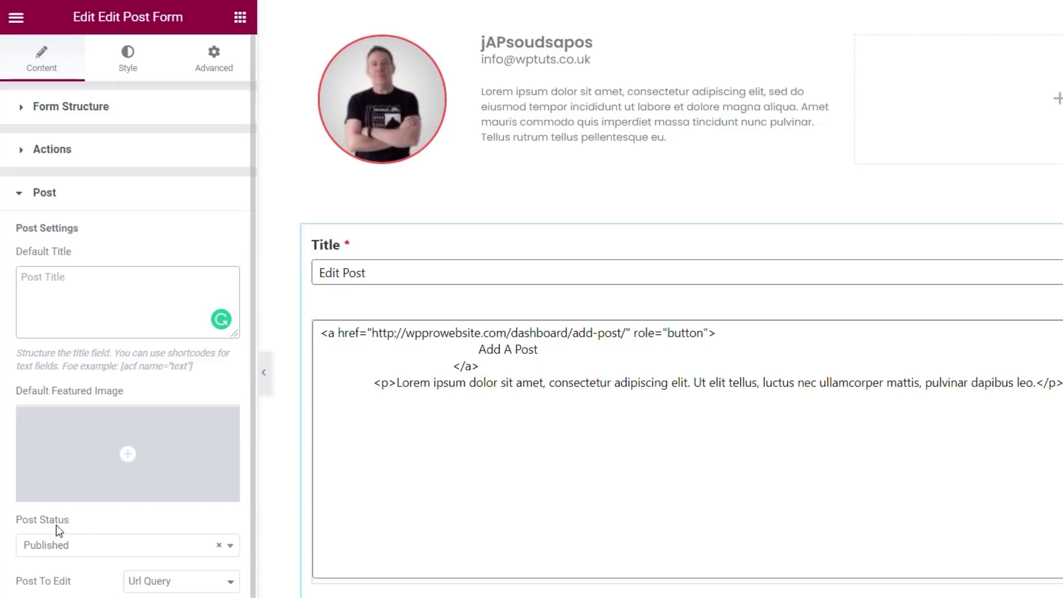
scroll(55, 526, "down", 2)
left_click(60, 438)
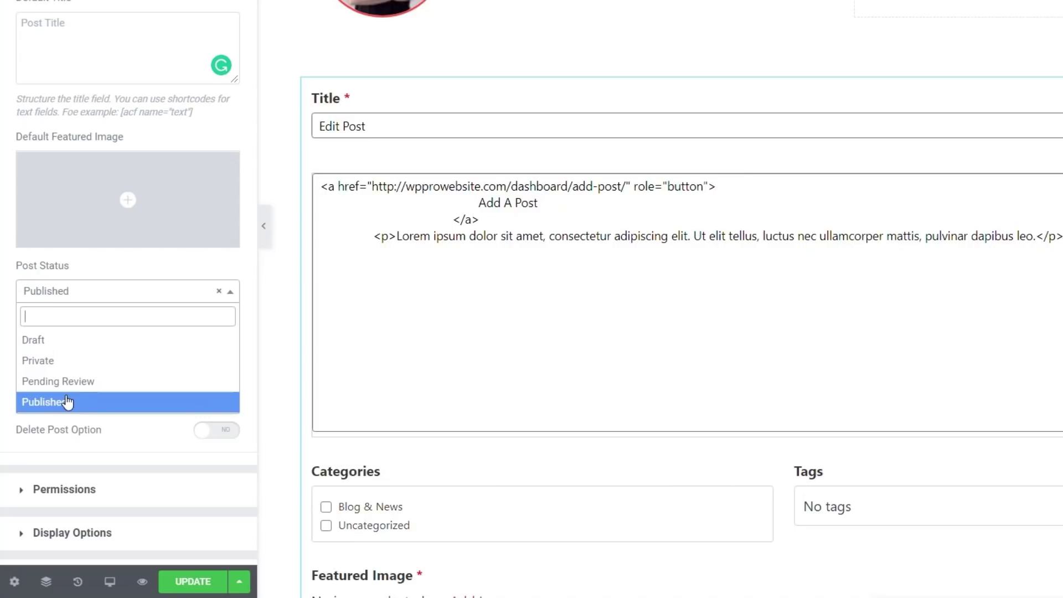
left_click(121, 267)
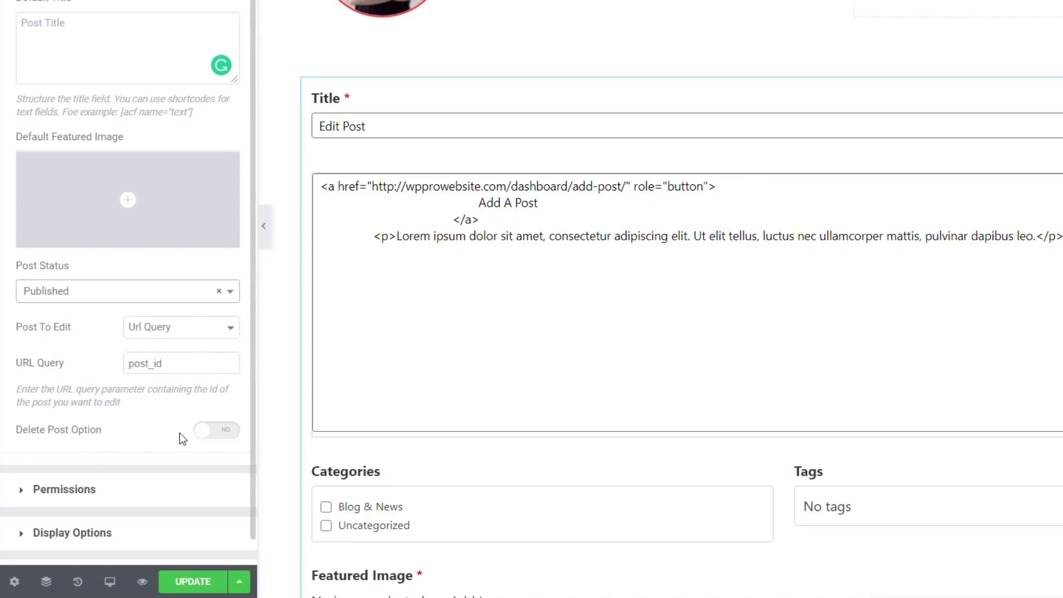
Enable the Delete Post option for the form and review its button text, icon and confirmation settings
scroll(547, 466, "down", 3)
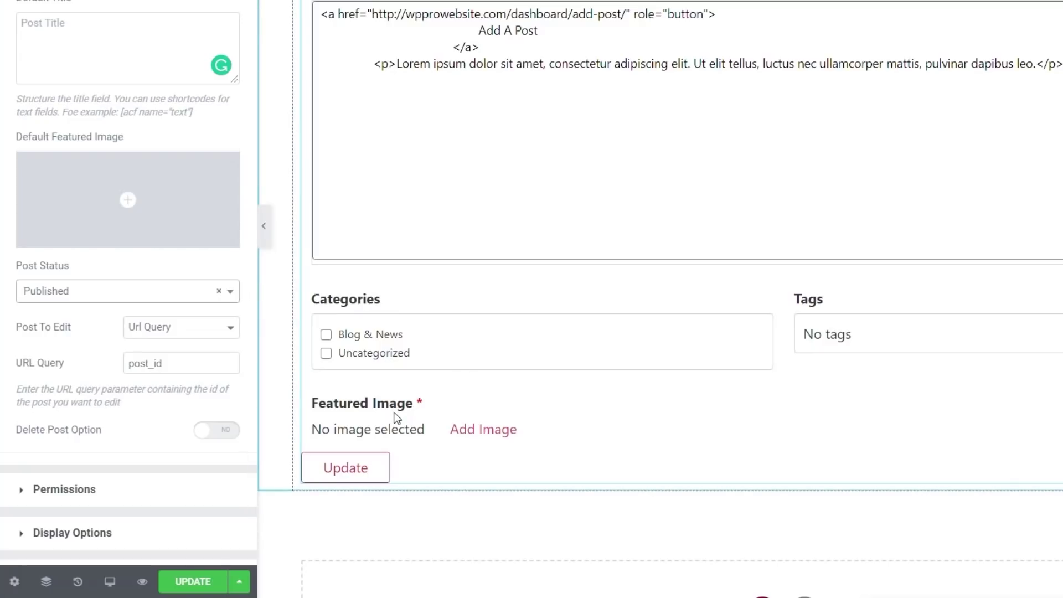
left_click(227, 430)
left_click(180, 463)
scroll(144, 454, "down", 2)
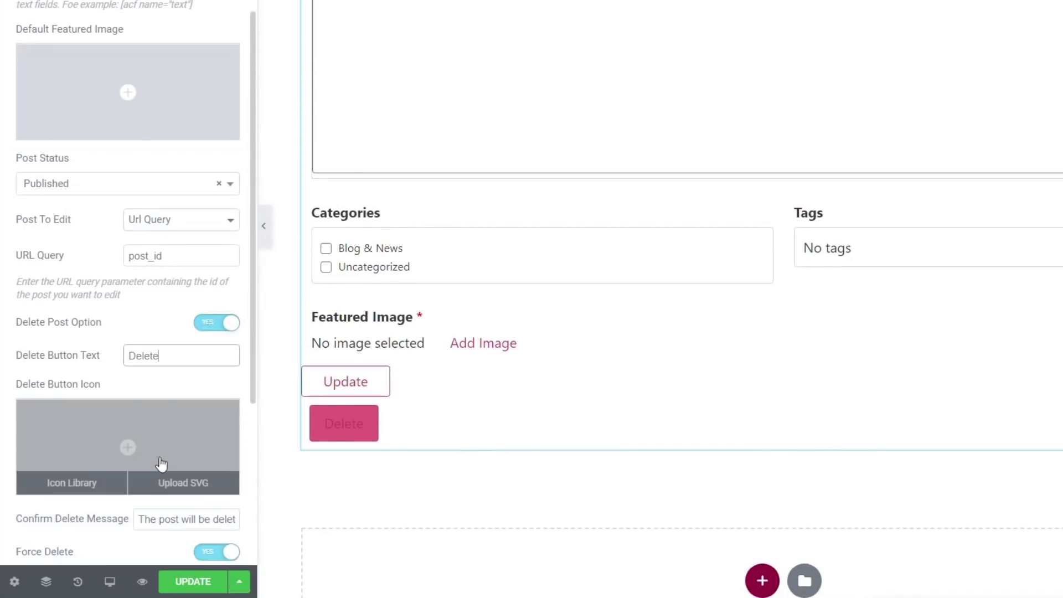
scroll(66, 383, "down", 2)
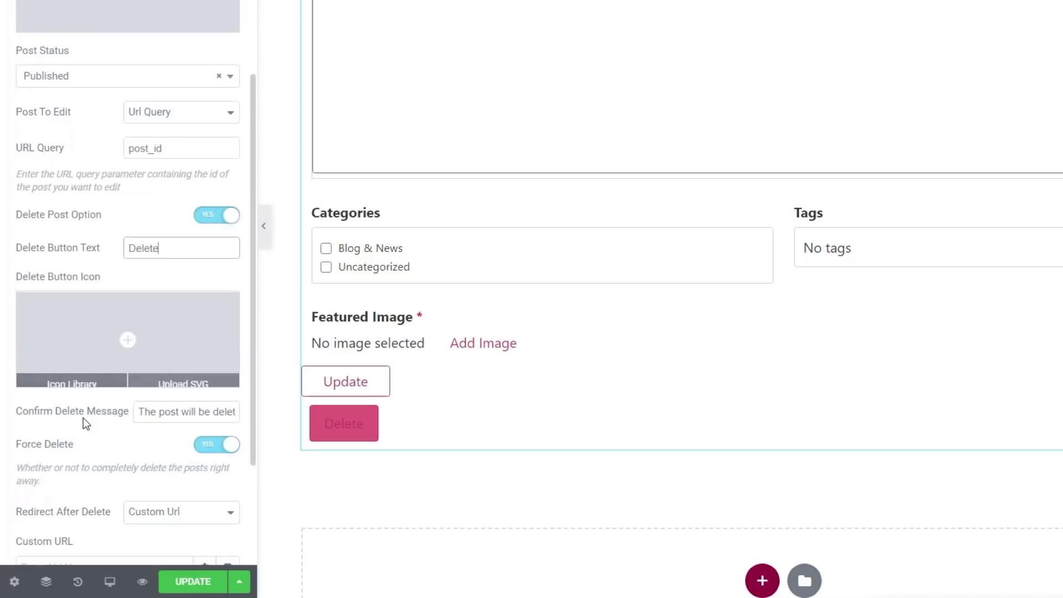
scroll(75, 487, "down", 2)
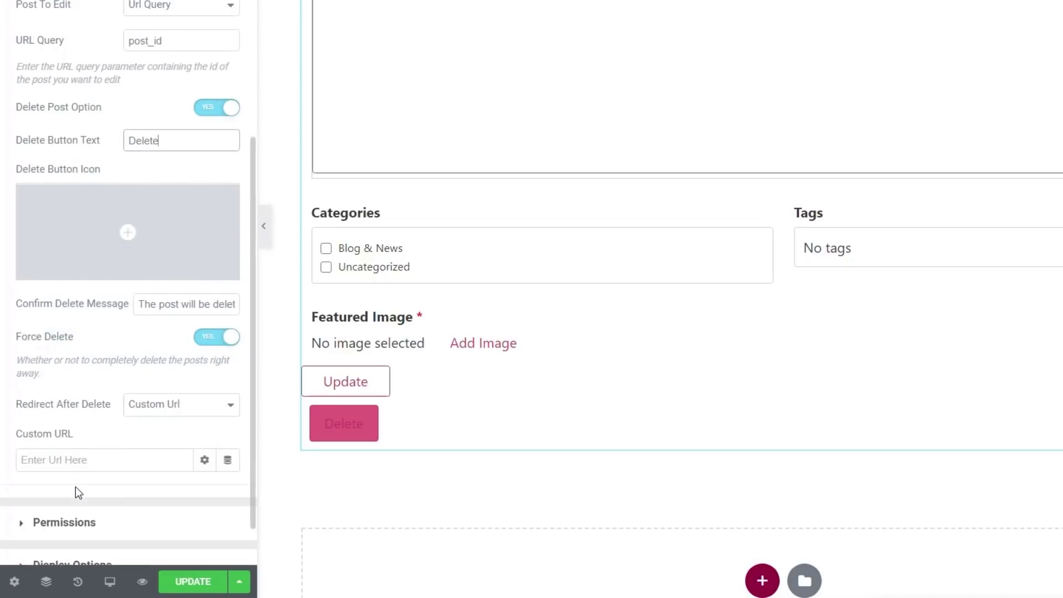
left_click(166, 410)
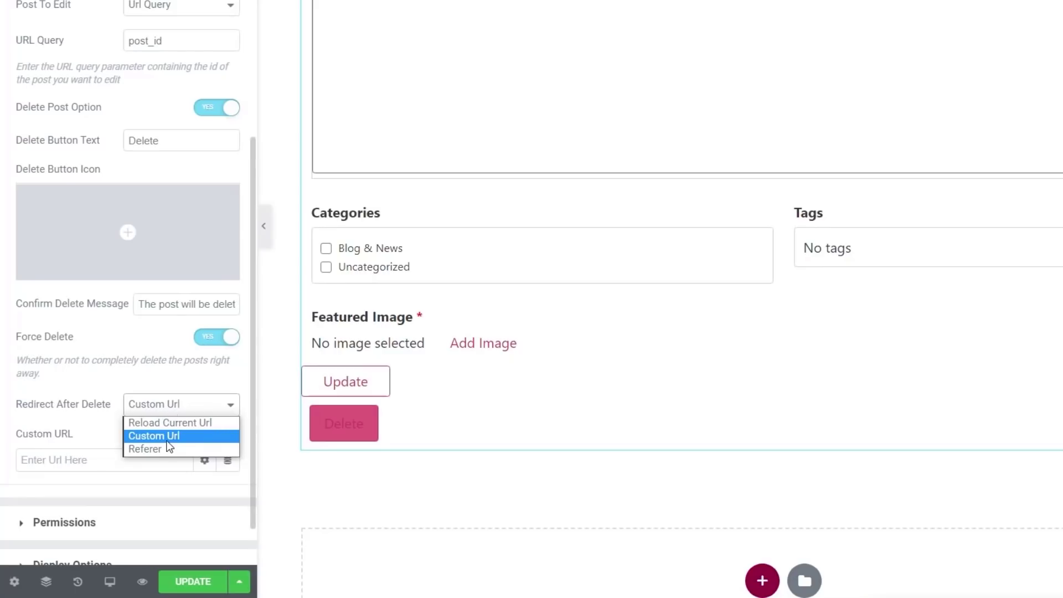
left_click(169, 437)
left_click(96, 462)
type("dash")
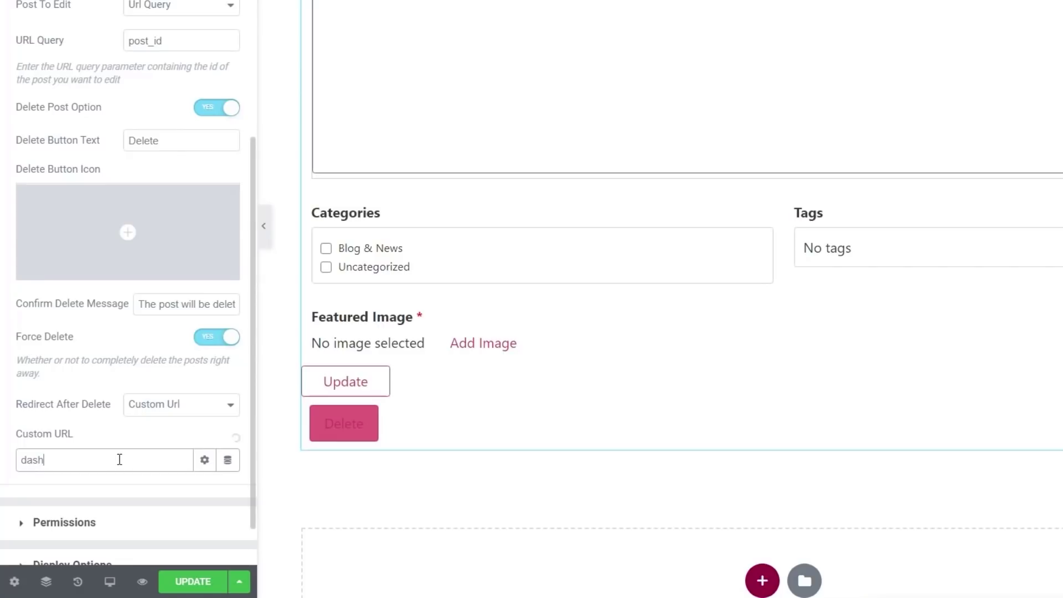
left_click(102, 488)
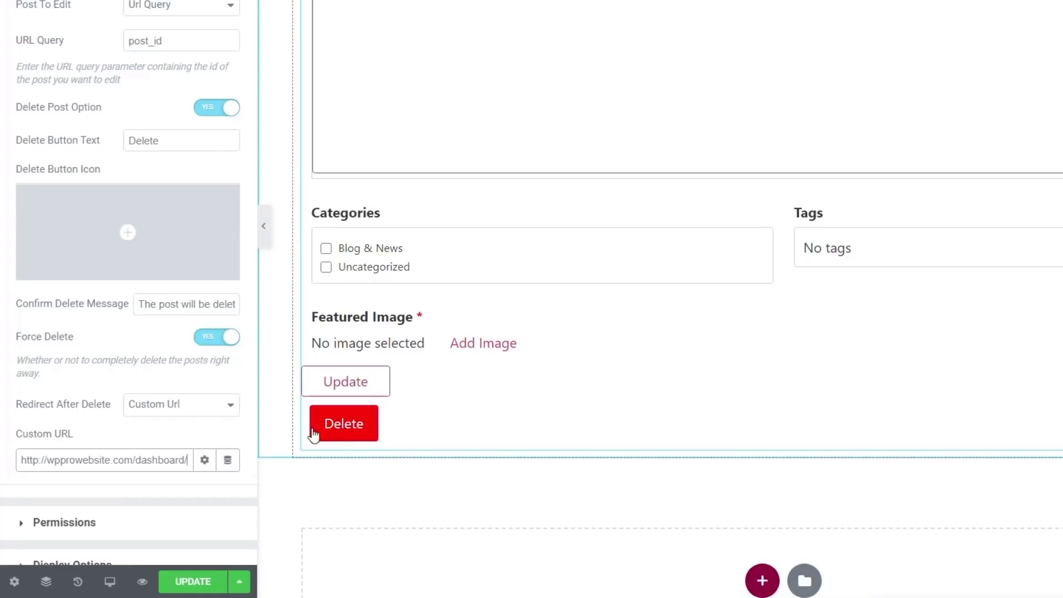
Check the form's Display Options and save the updated page
scroll(112, 447, "down", 1)
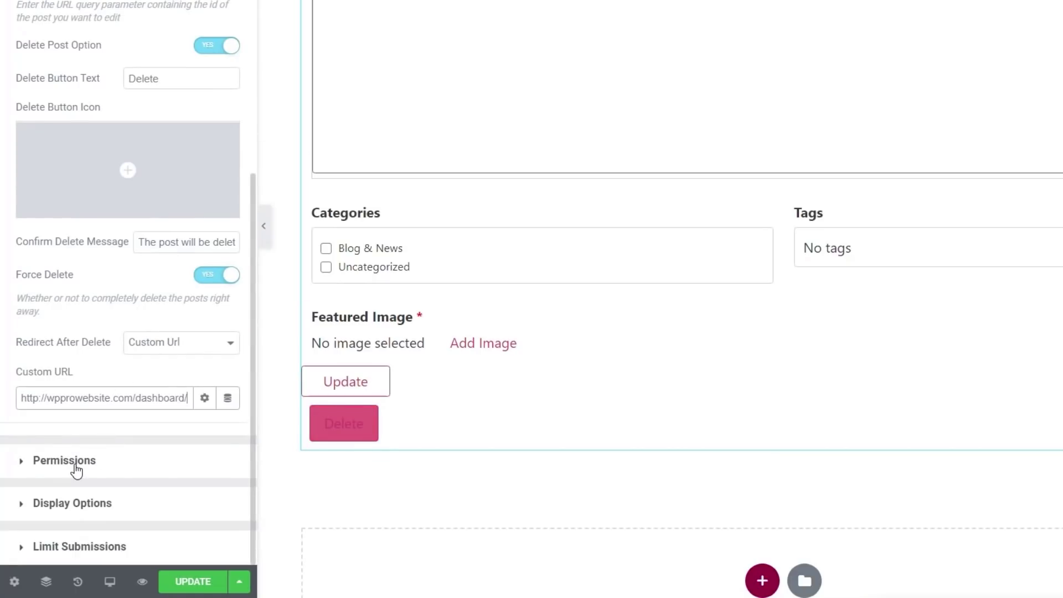
left_click(70, 503)
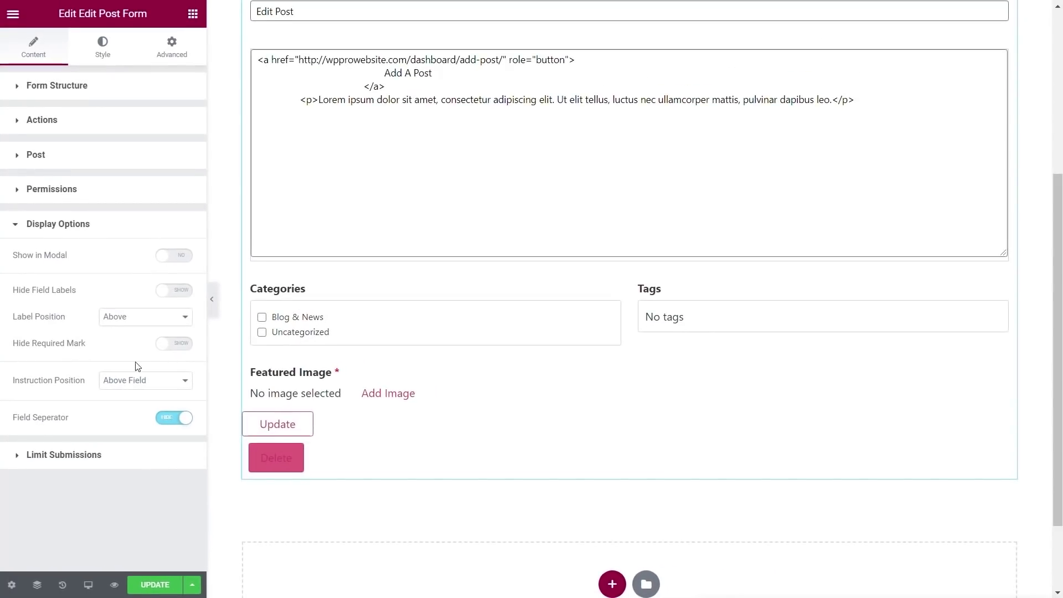
left_click(154, 585)
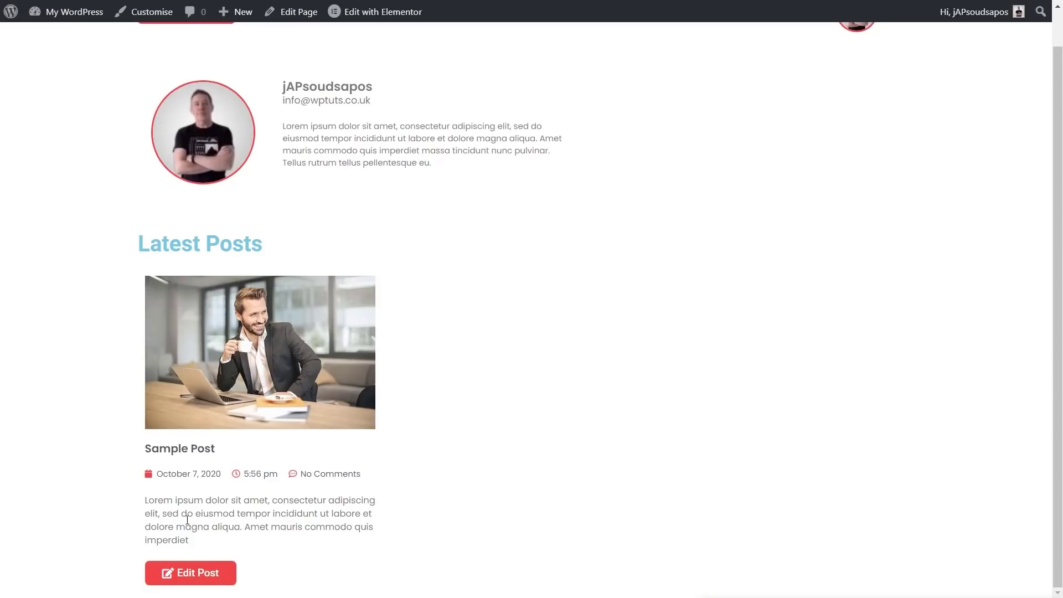
Open Sample Post in the front-end edit form from the dashboard's Latest Posts
left_click(190, 572)
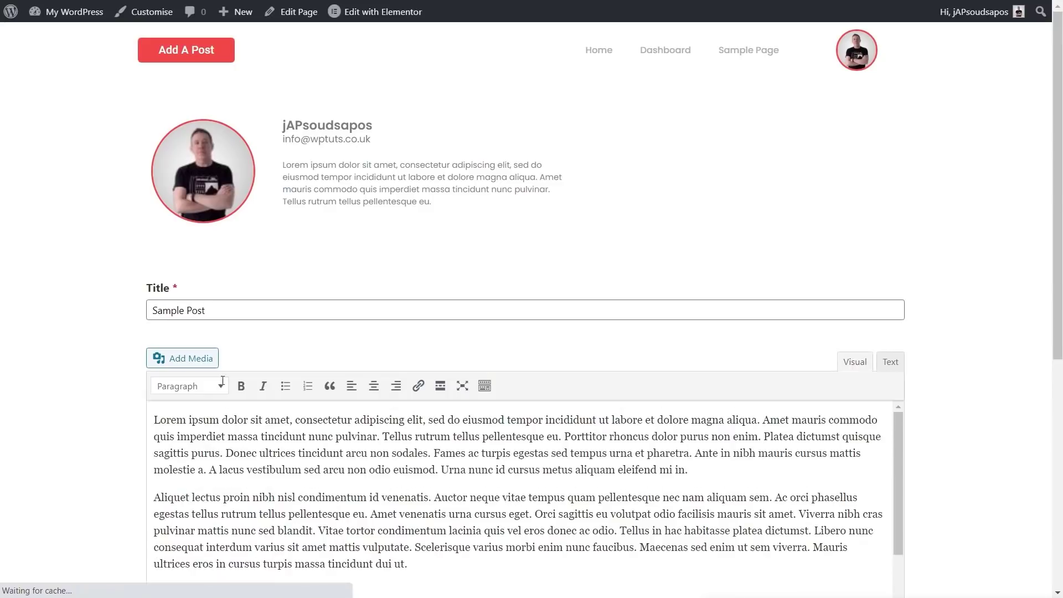
Look through Sample Post's edit form, from the title and content to the categories, tags, featured image and action buttons
scroll(974, 382, "down", 4)
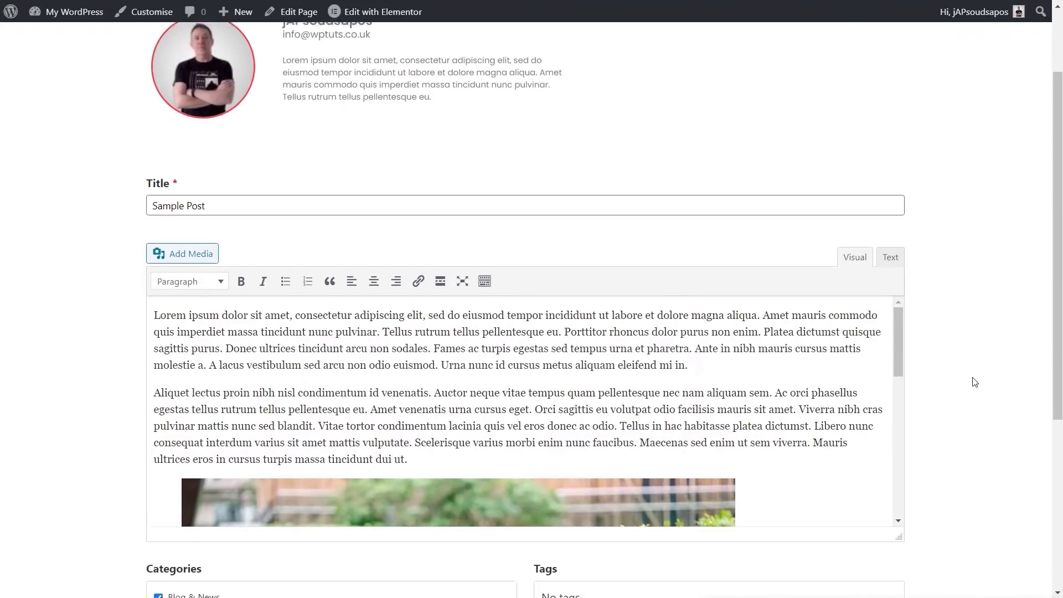
left_click(268, 264)
scroll(271, 265, "down", 1)
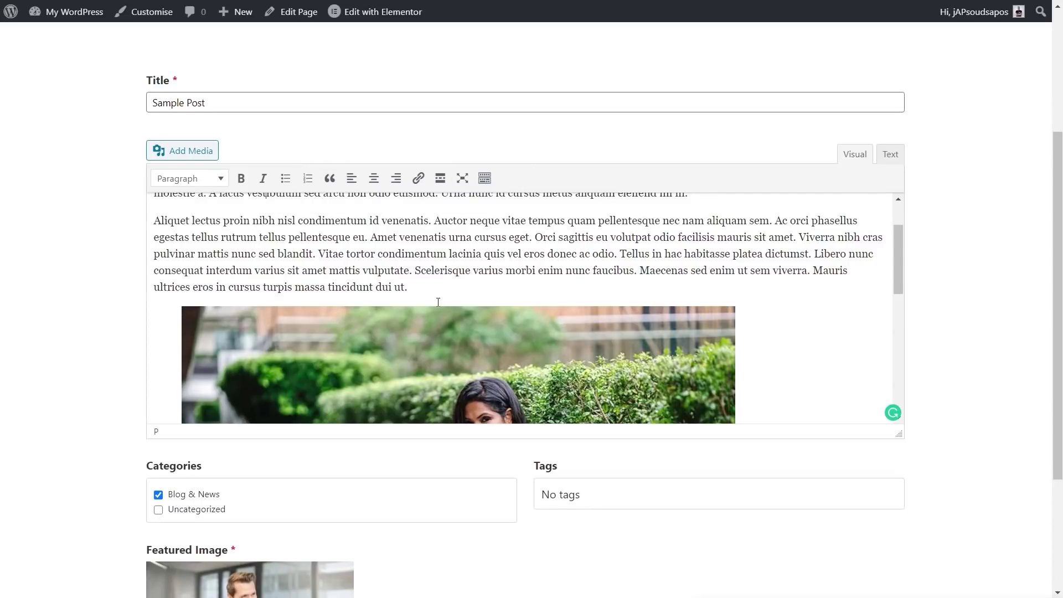
scroll(464, 302, "down", 1)
scroll(76, 344, "down", 1)
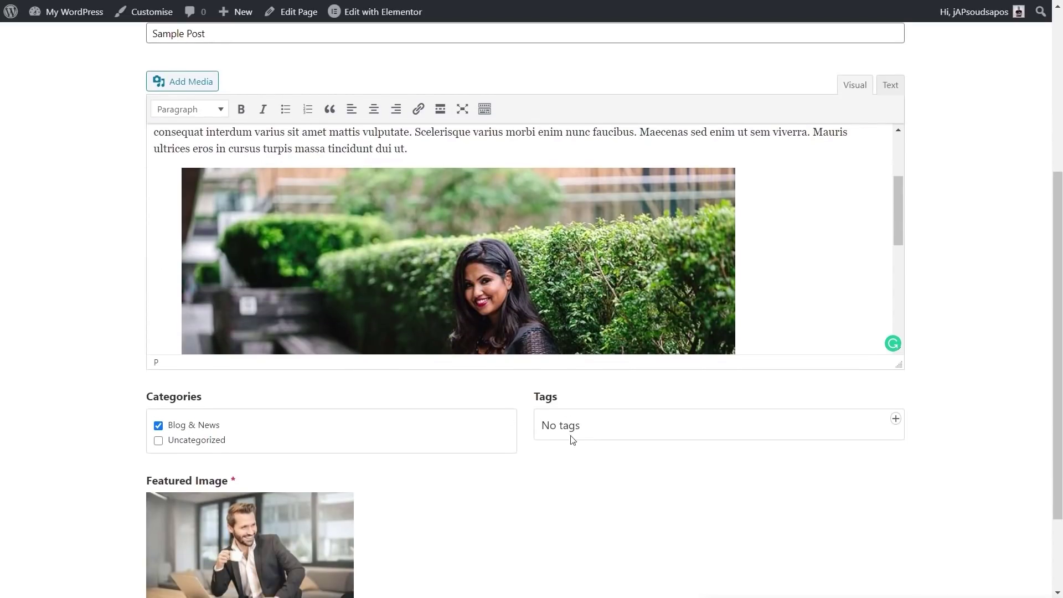
scroll(570, 465, "down", 2)
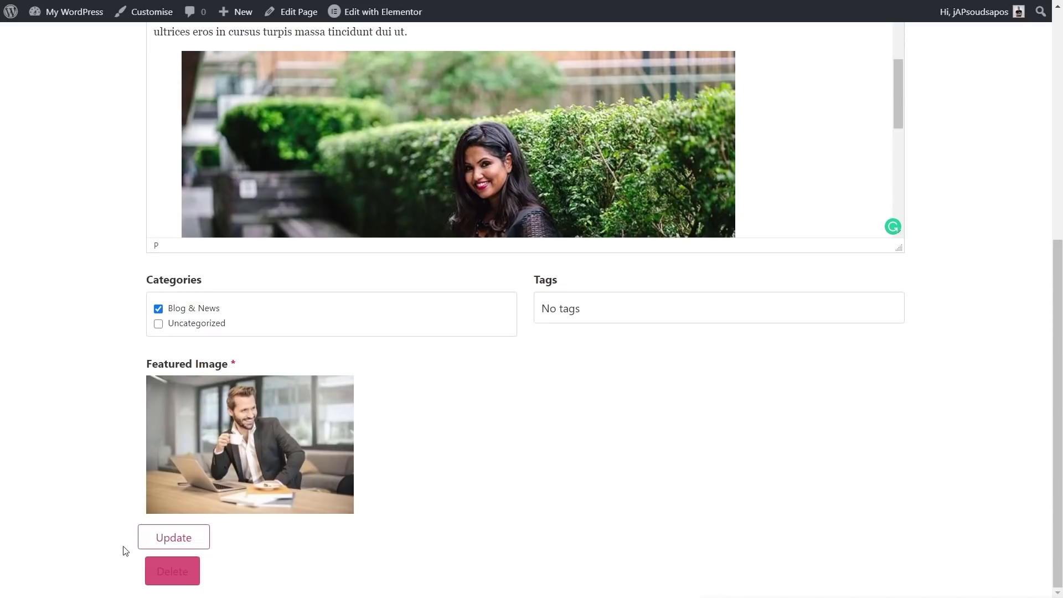
scroll(446, 536, "up", 6)
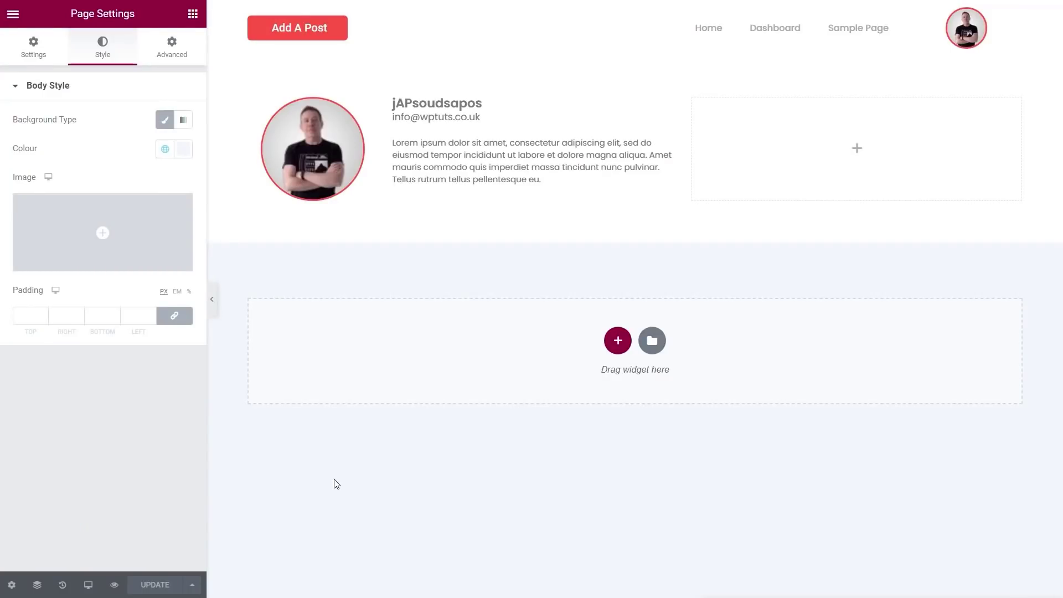
Add a New Post Form widget to the page's empty section and clear its form title
scroll(85, 347, "down", 15)
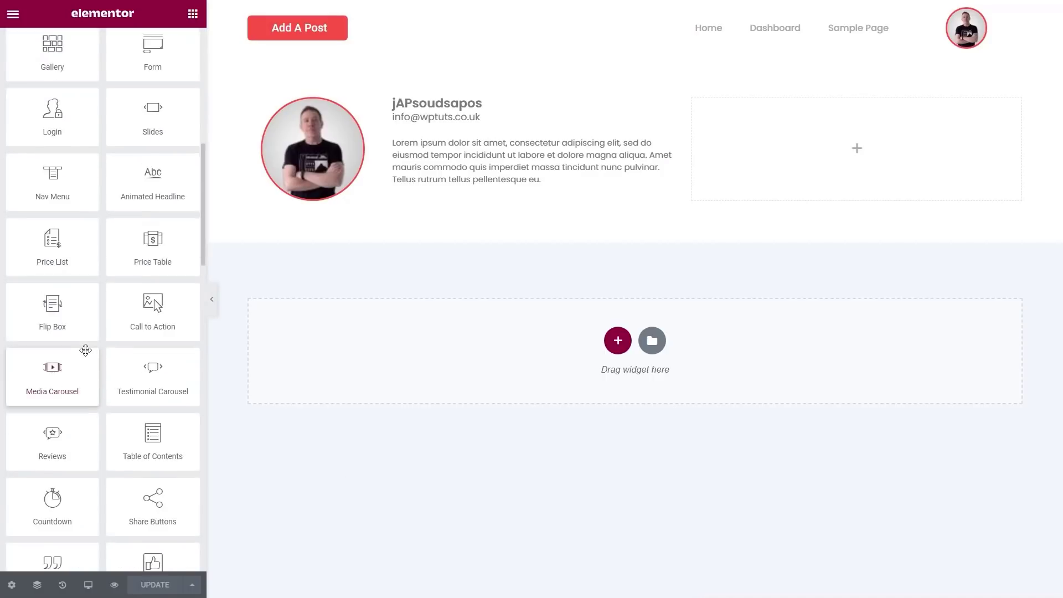
scroll(89, 340, "down", 8)
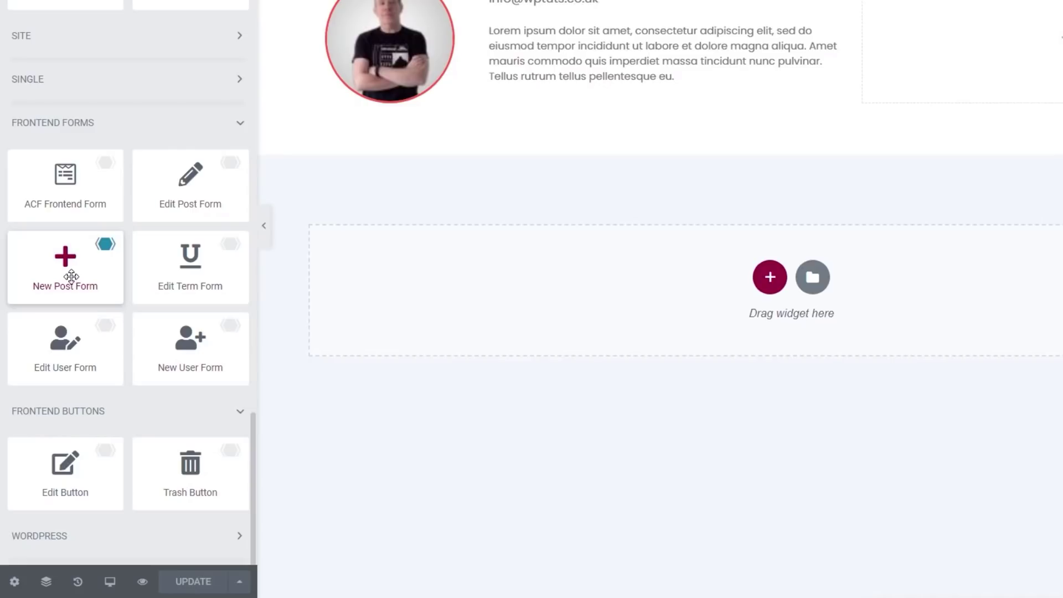
left_click_drag(62, 264, 359, 387)
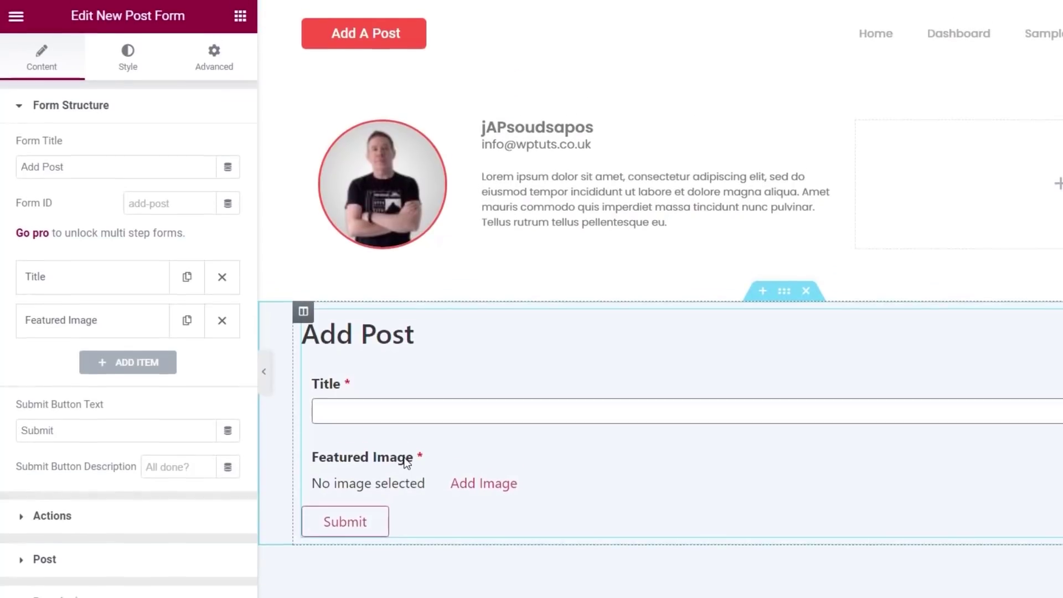
left_click(75, 167)
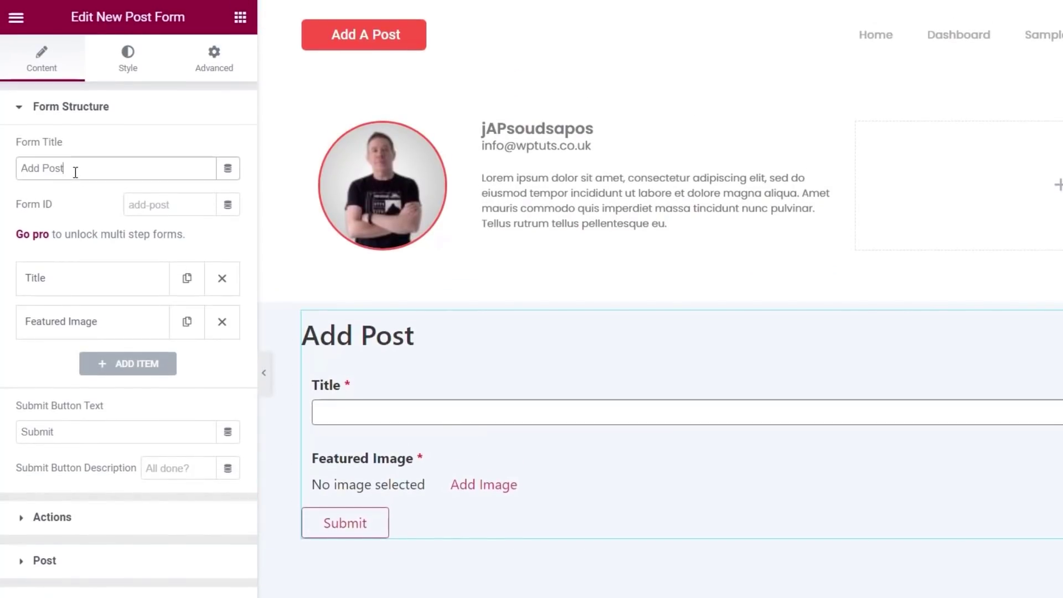
left_click_drag(75, 172, 20, 172)
key("BackSpace")
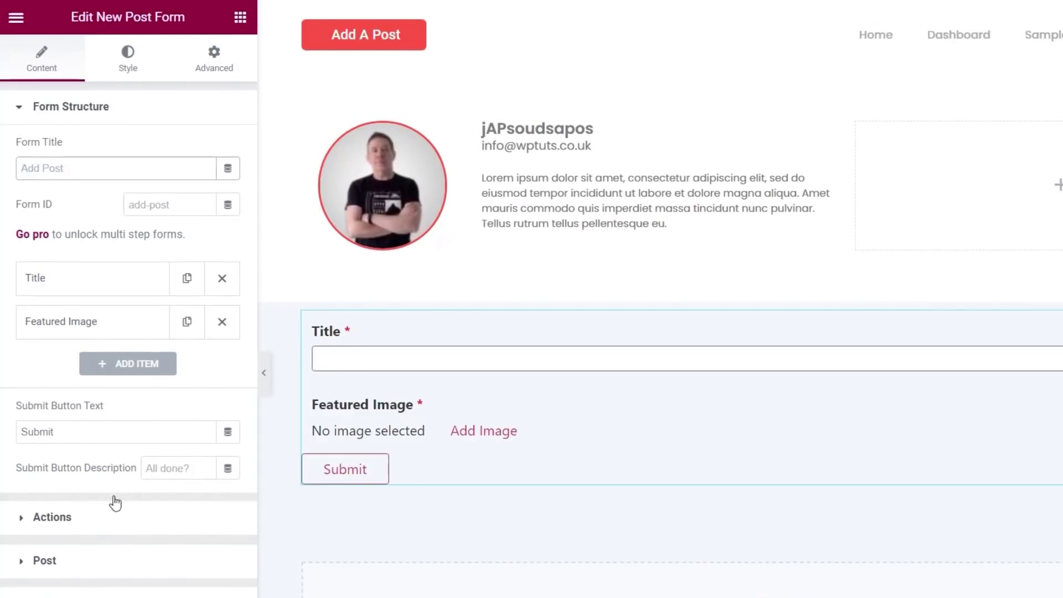
Add Post Content and Categories fields to the new post form
left_click(93, 377)
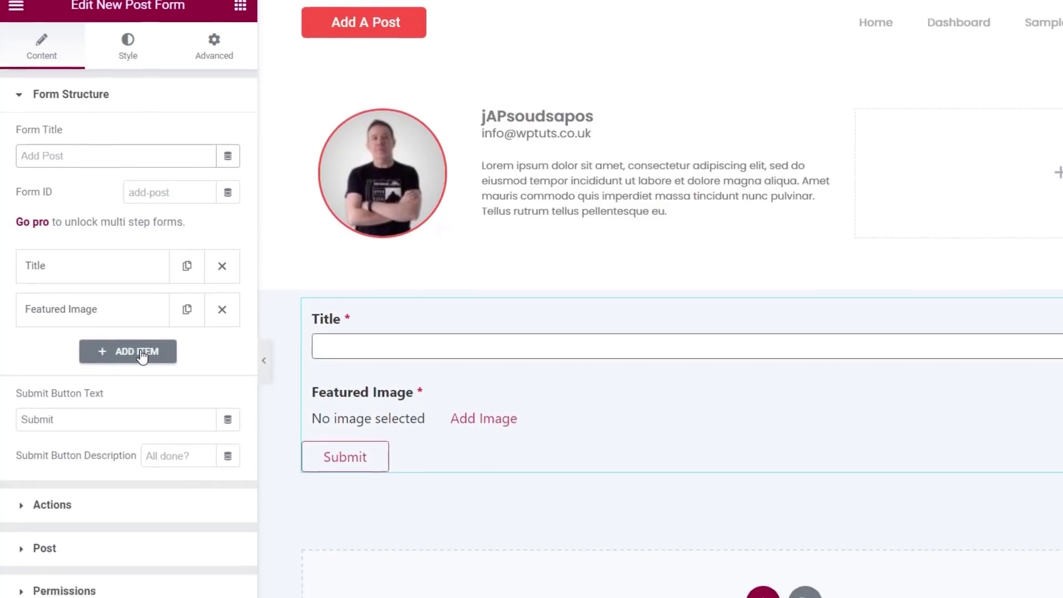
left_click(126, 309)
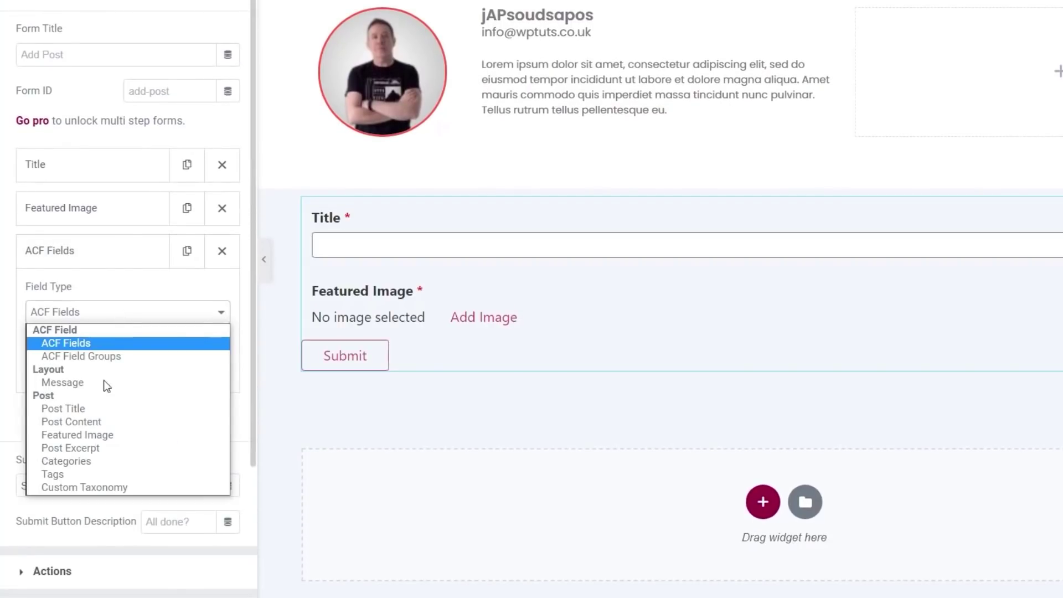
left_click(95, 420)
left_click(143, 253)
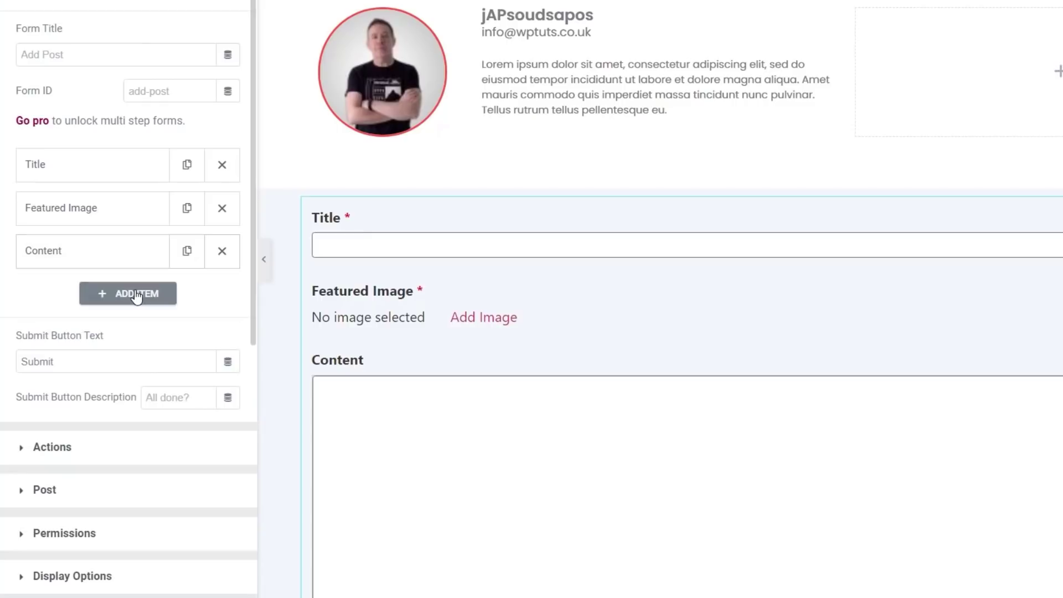
left_click(136, 293)
left_click(121, 360)
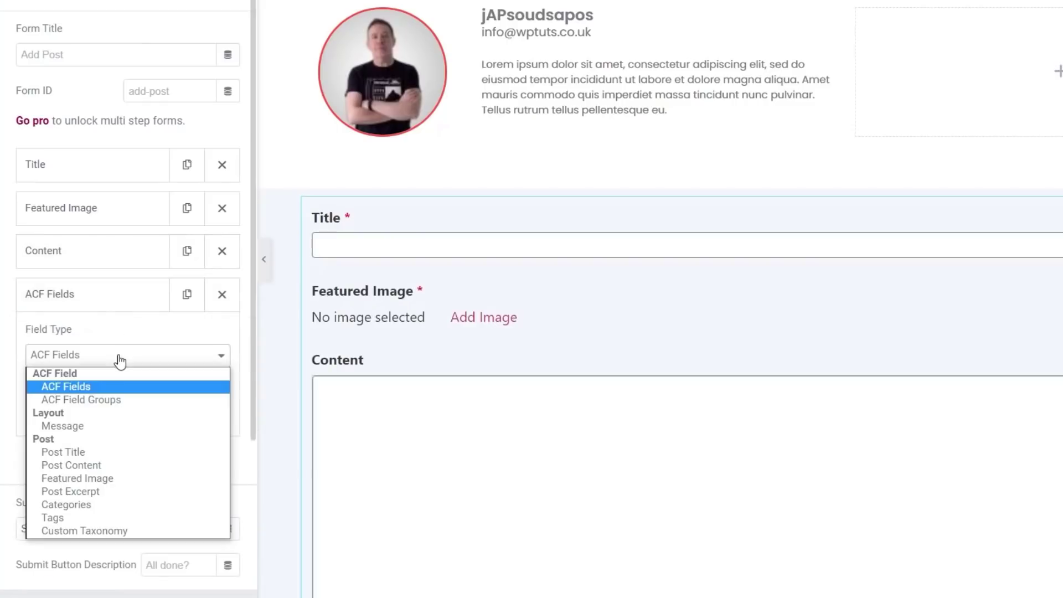
left_click(97, 505)
left_click(102, 297)
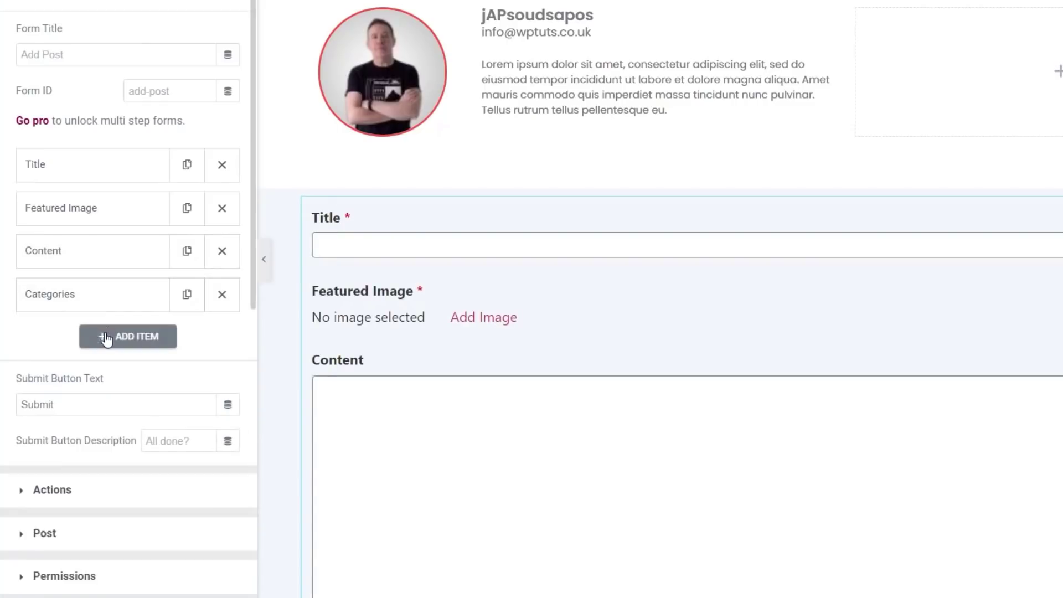
Add a Tags field to the form and move the Featured Image field to the end of the field order
left_click(135, 334)
left_click(101, 399)
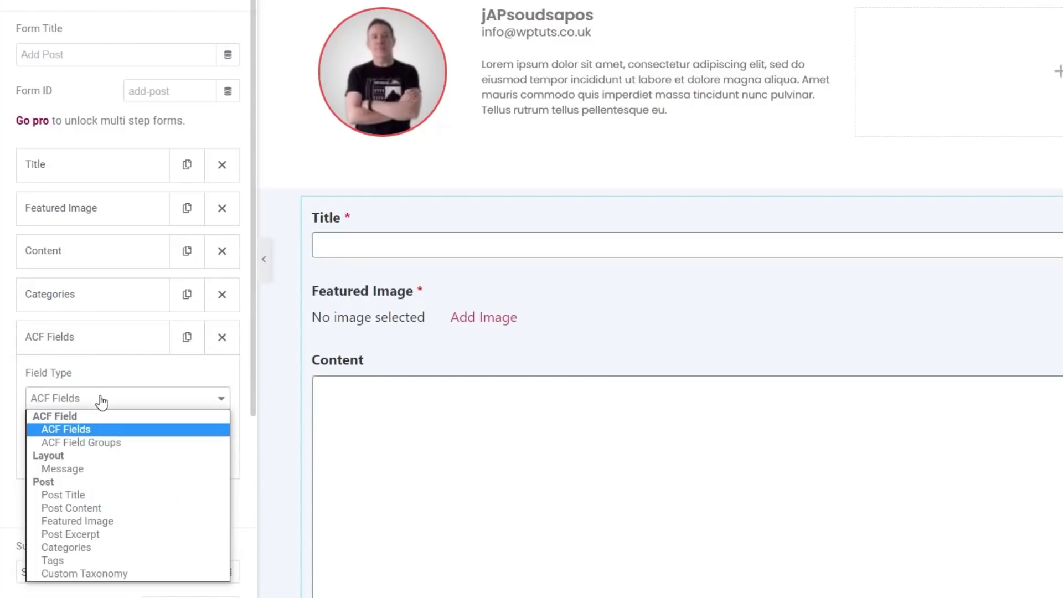
left_click(90, 560)
left_click(79, 344)
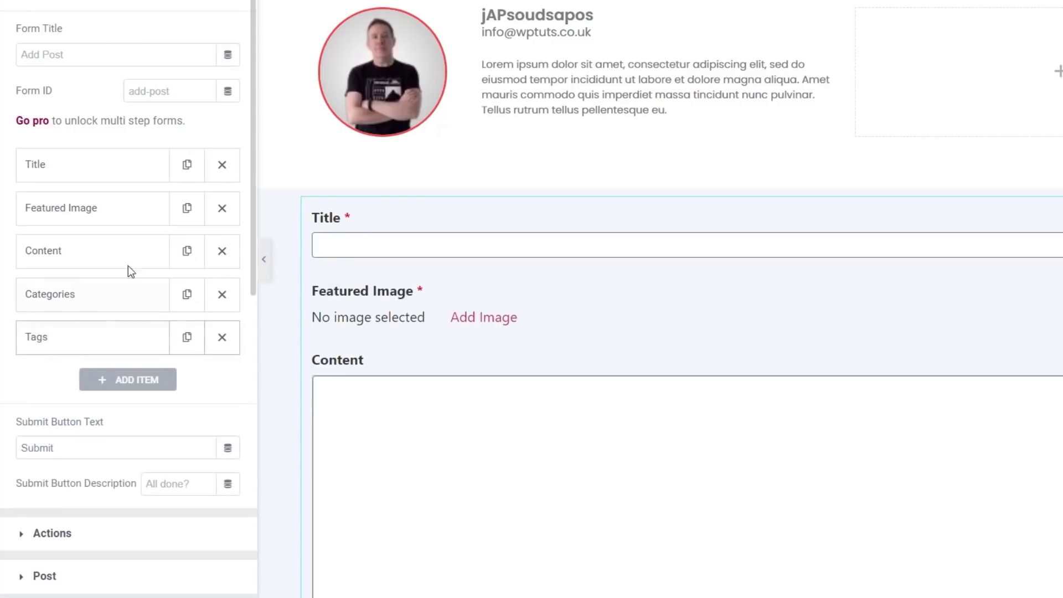
left_click_drag(102, 213, 100, 349)
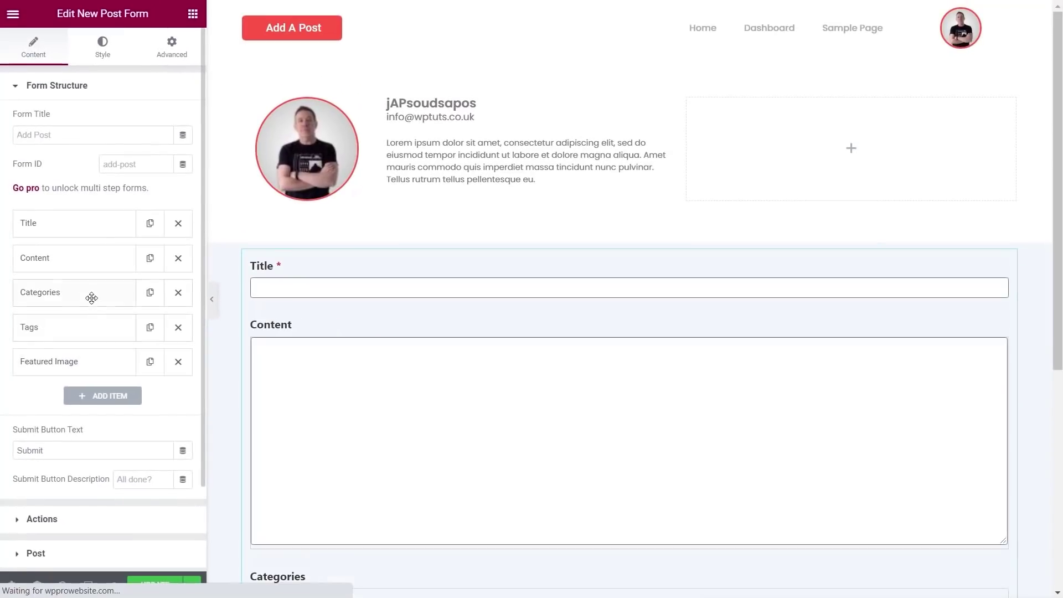
Set the Categories field's width to 50%
left_click(111, 259)
left_click(145, 369)
double_click(159, 392)
type("50")
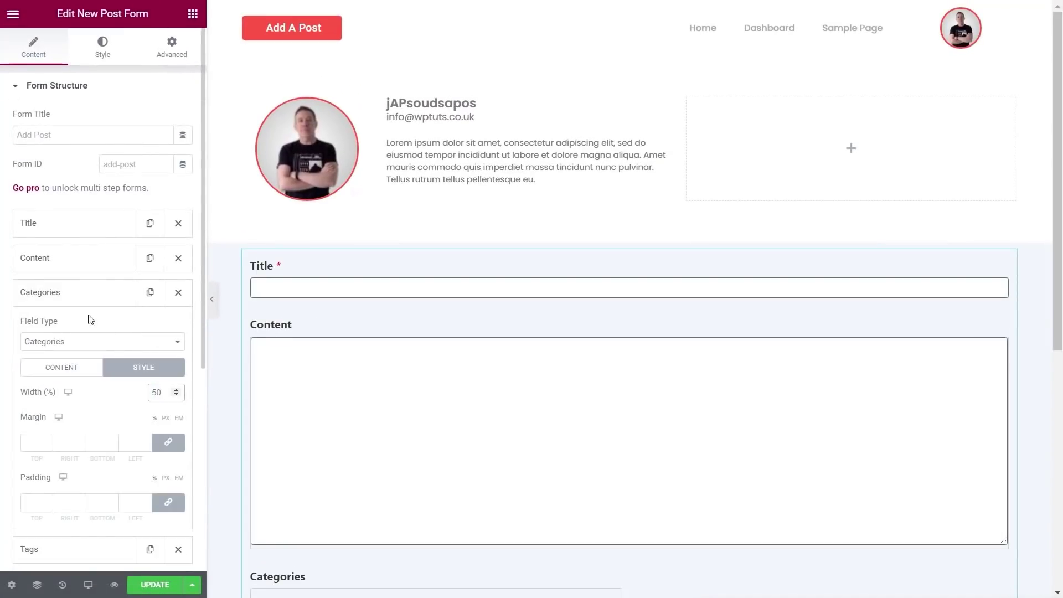
left_click(85, 293)
Set the Tags field's width to 50%
left_click(87, 331)
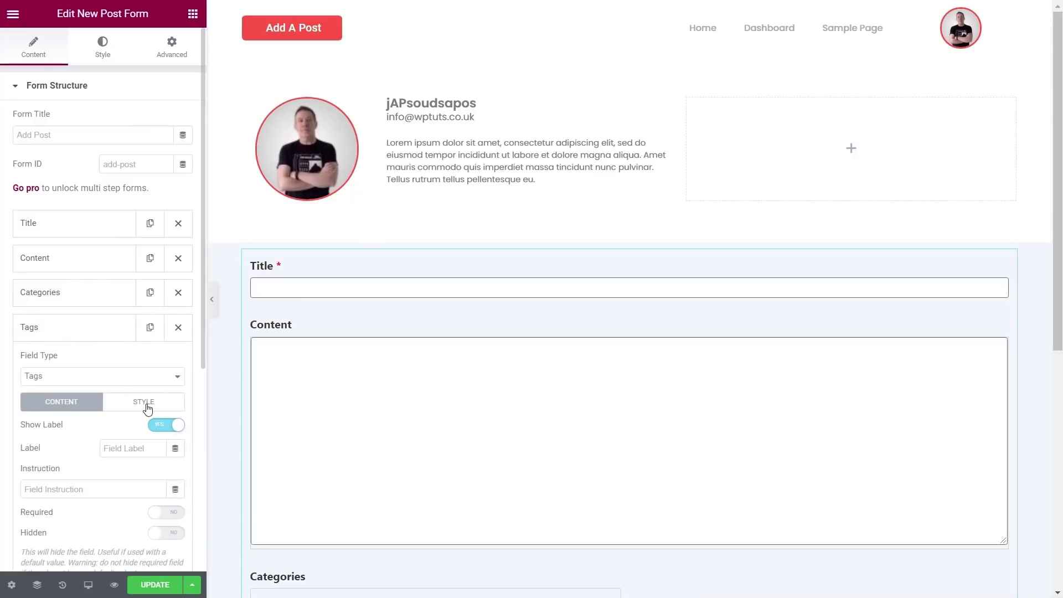
left_click(143, 402)
double_click(159, 426)
type("50")
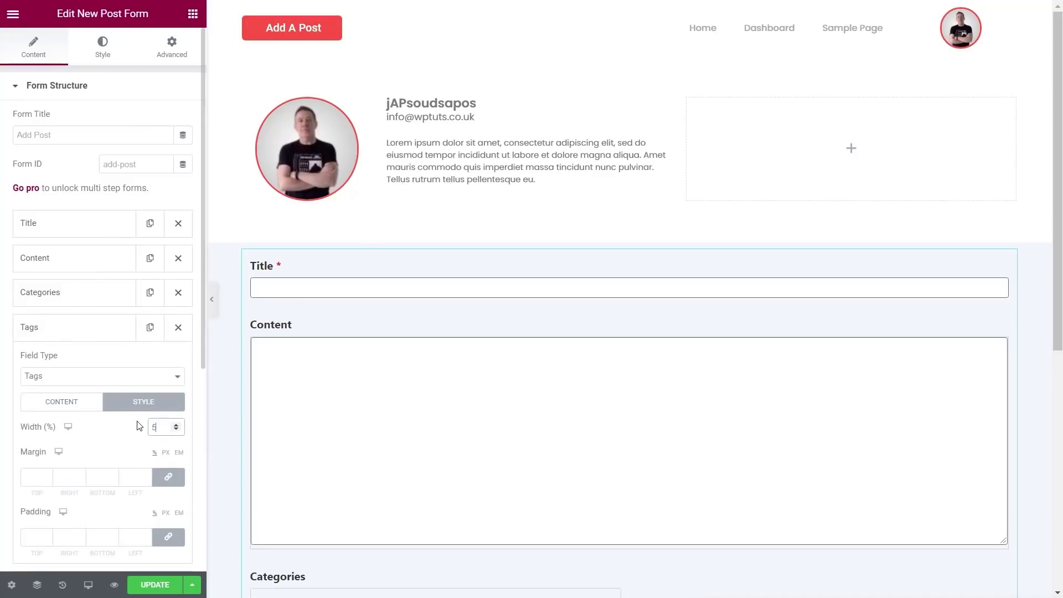
left_click(83, 339)
Hide the Content field's label and check the form's layout in the preview
left_click(64, 256)
left_click(162, 356)
left_click(62, 260)
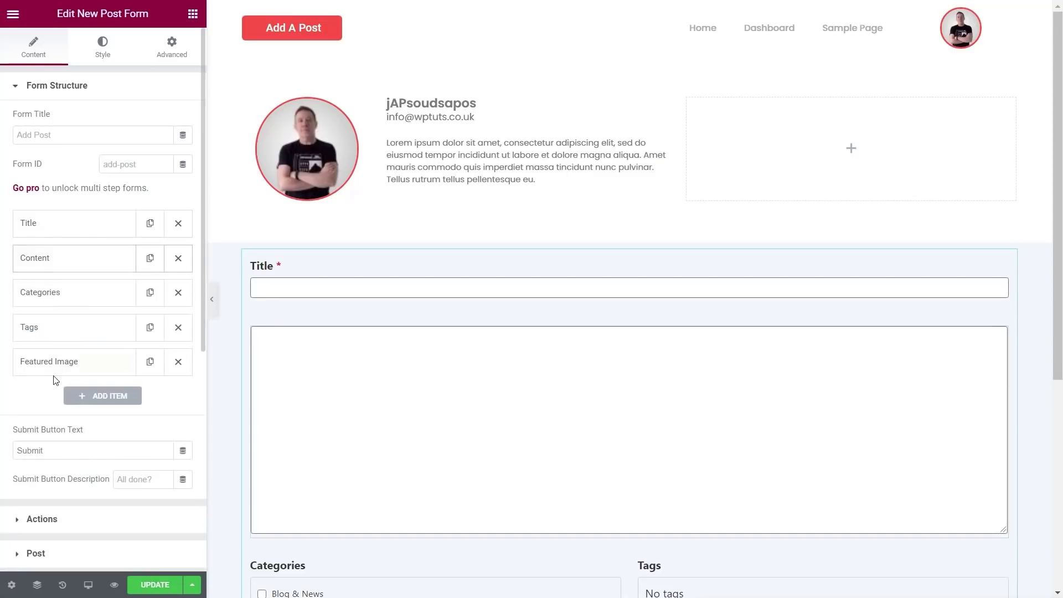
scroll(494, 377, "down", 5)
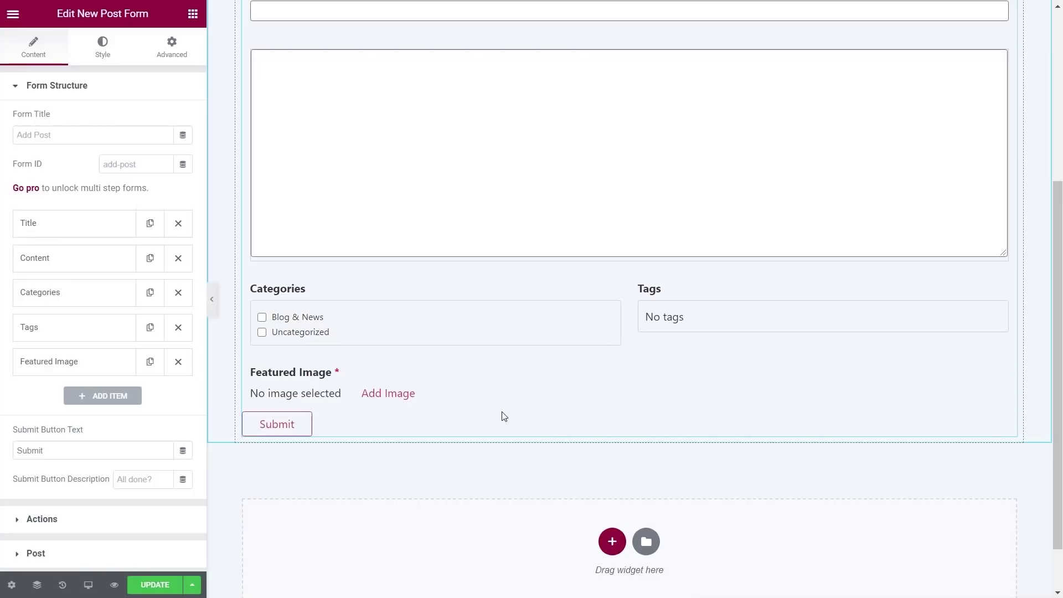
scroll(504, 438, "up", 3)
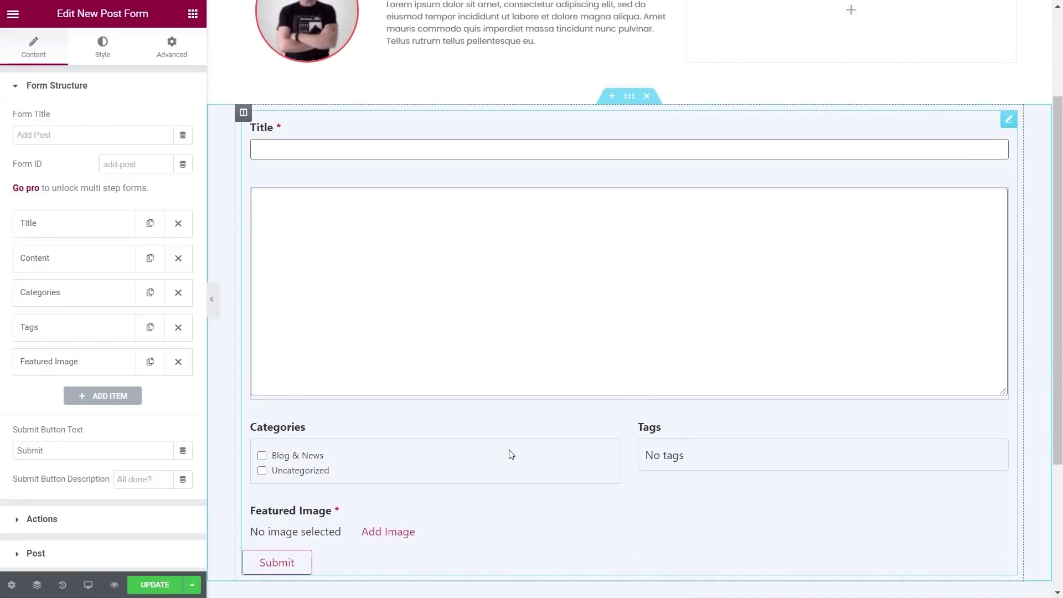
Review the form's Actions settings, including the choices for what happens after reload
scroll(62, 429, "down", 2)
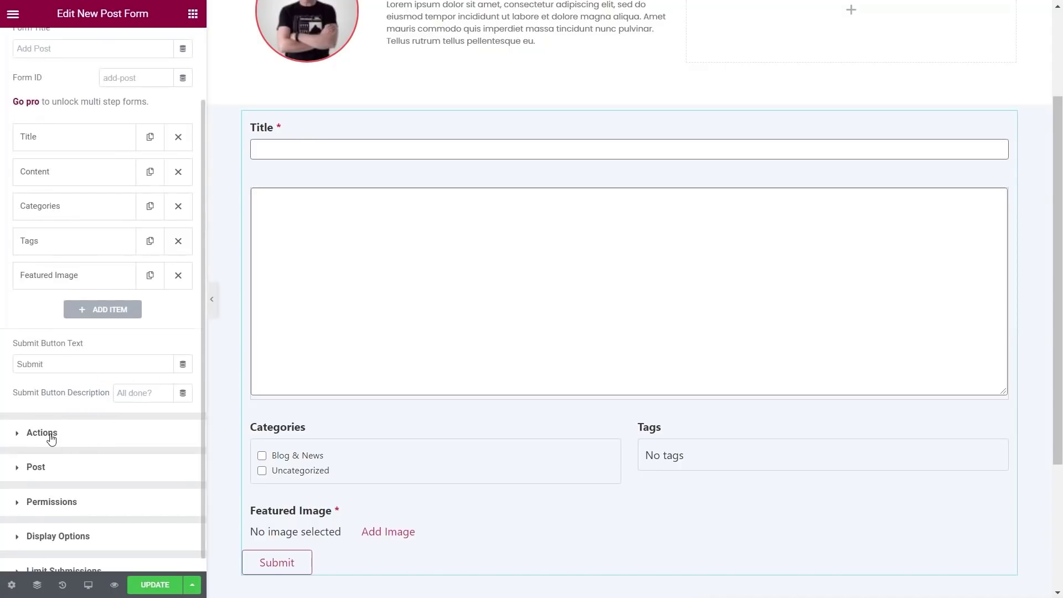
left_click(42, 433)
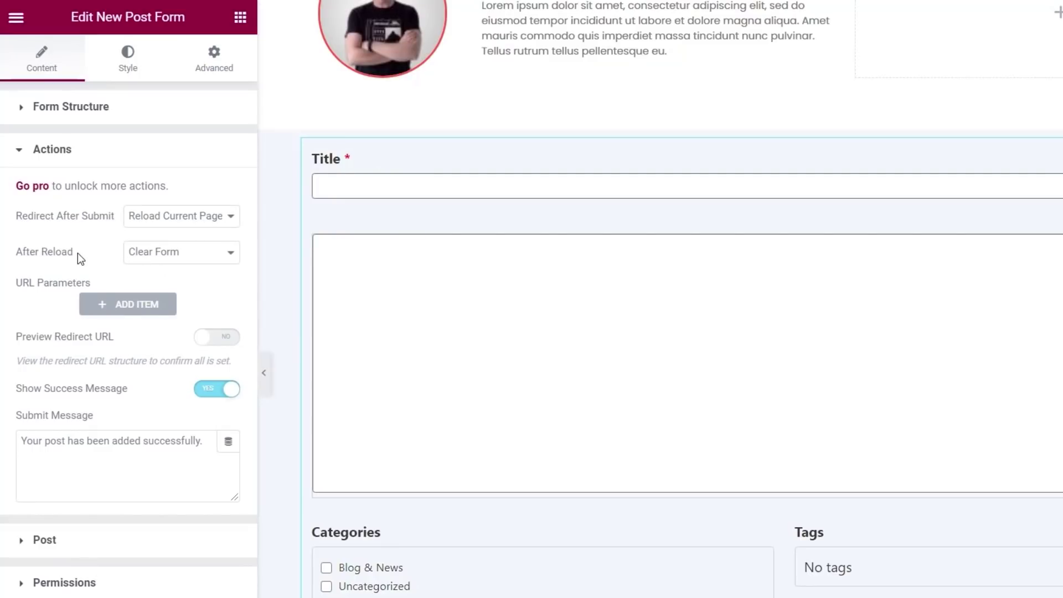
left_click(183, 257)
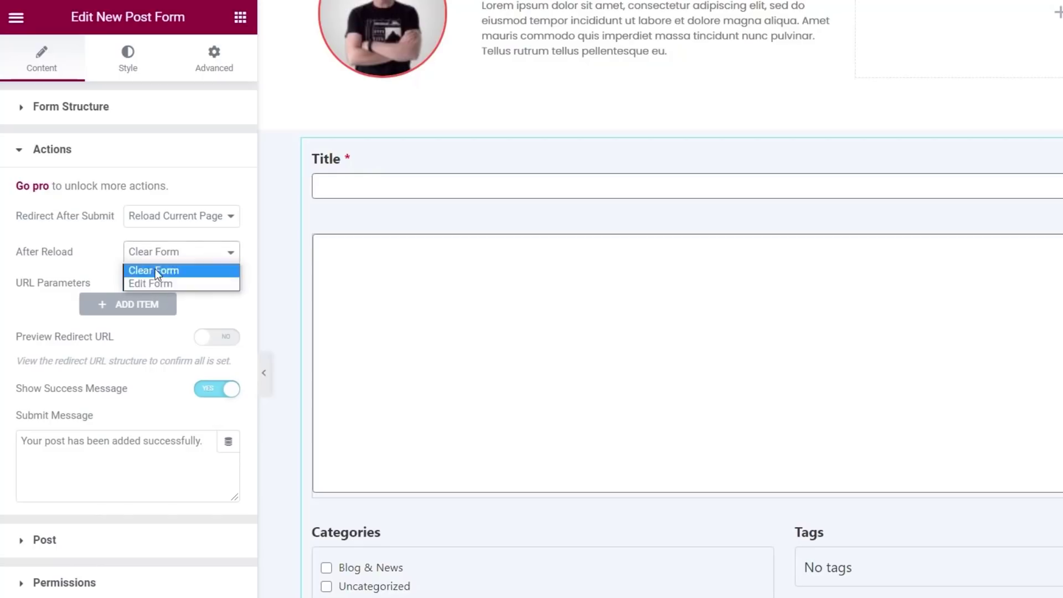
left_click(108, 253)
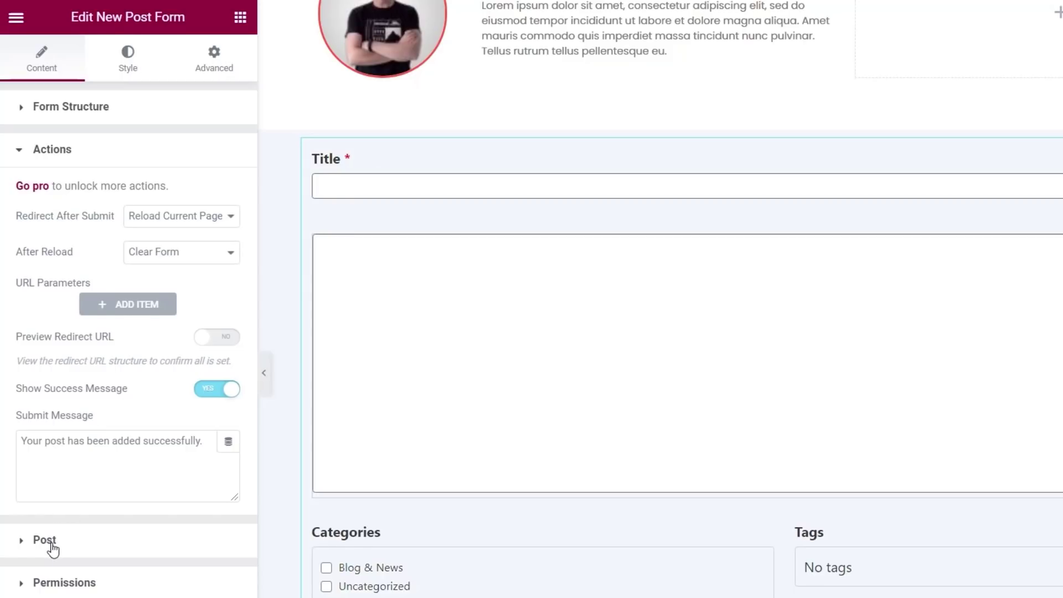
Set the status of posts submitted through the form to Pending Review
left_click(21, 547)
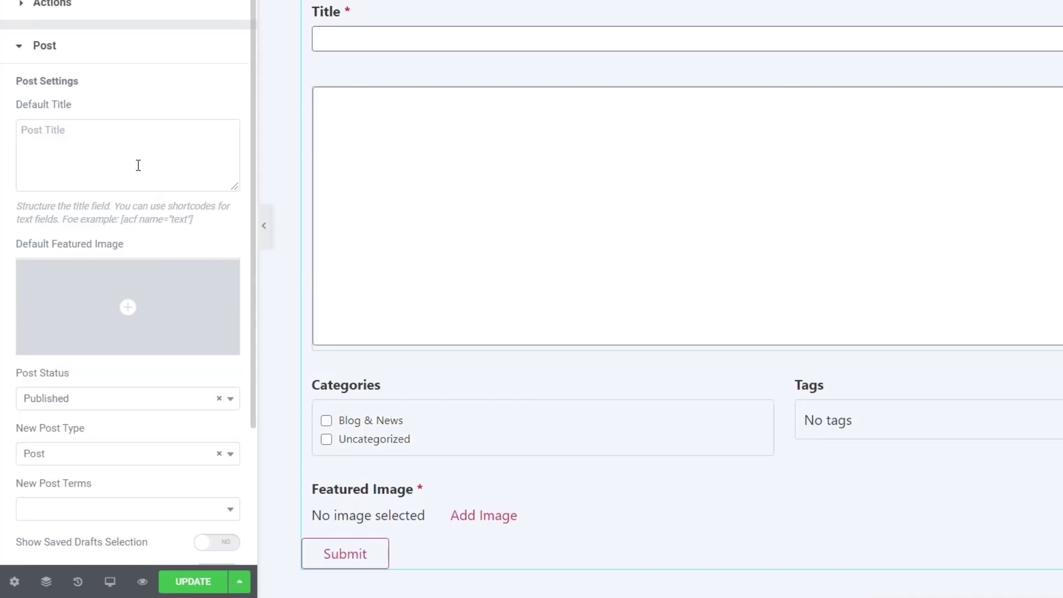
scroll(139, 166, "down", 2)
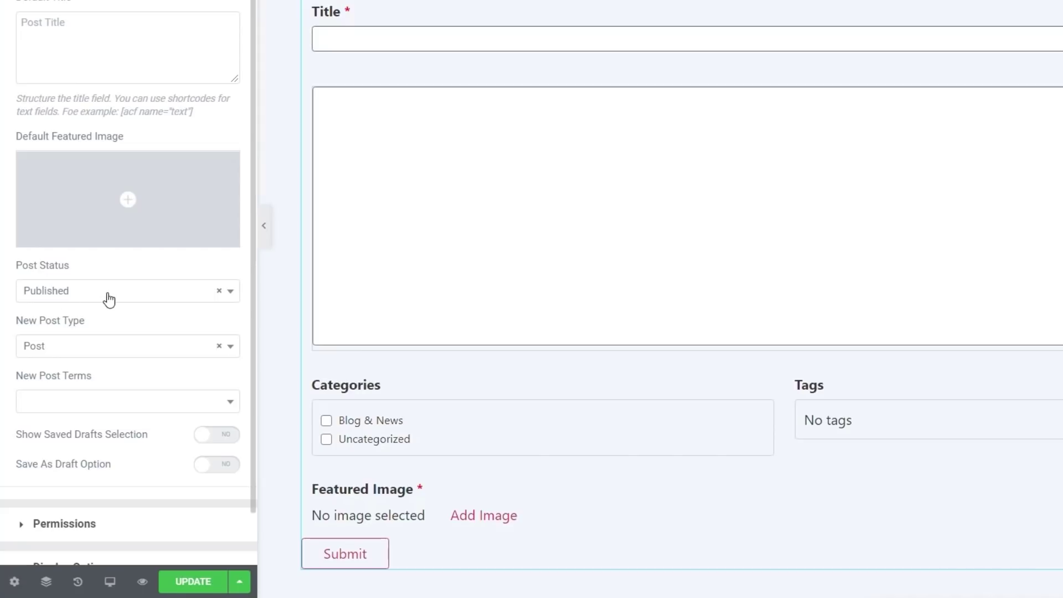
left_click(71, 292)
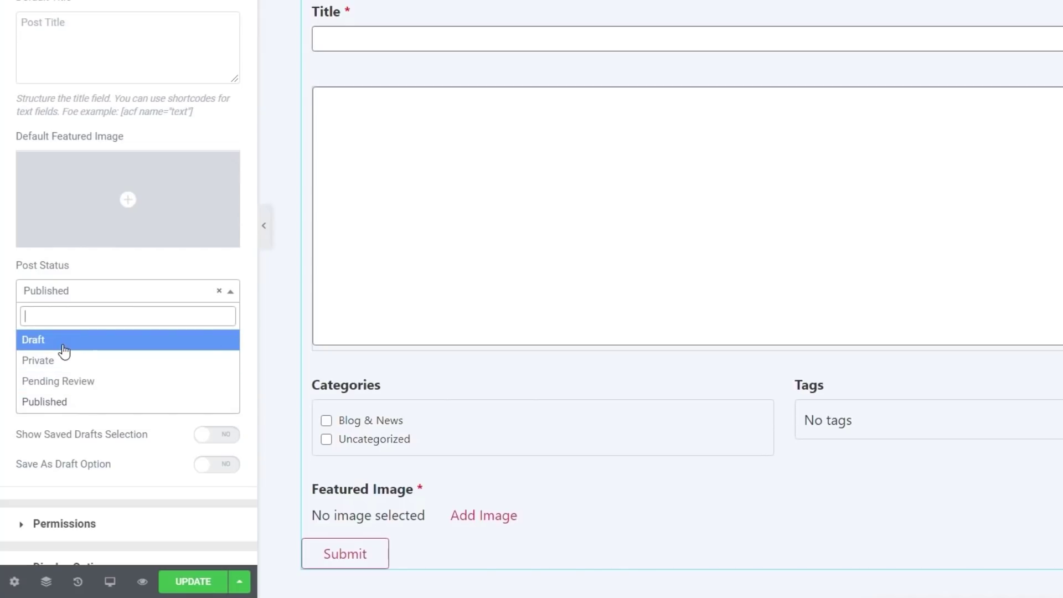
left_click(94, 383)
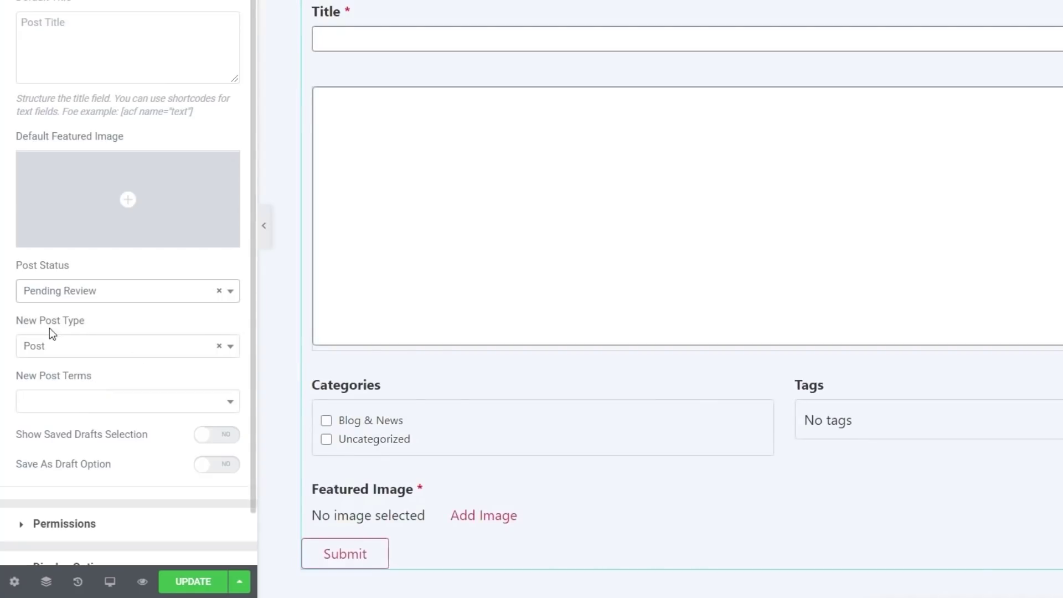
Check the New Post Type and New Post Terms choices and enable the Save As Draft option
left_click(82, 349)
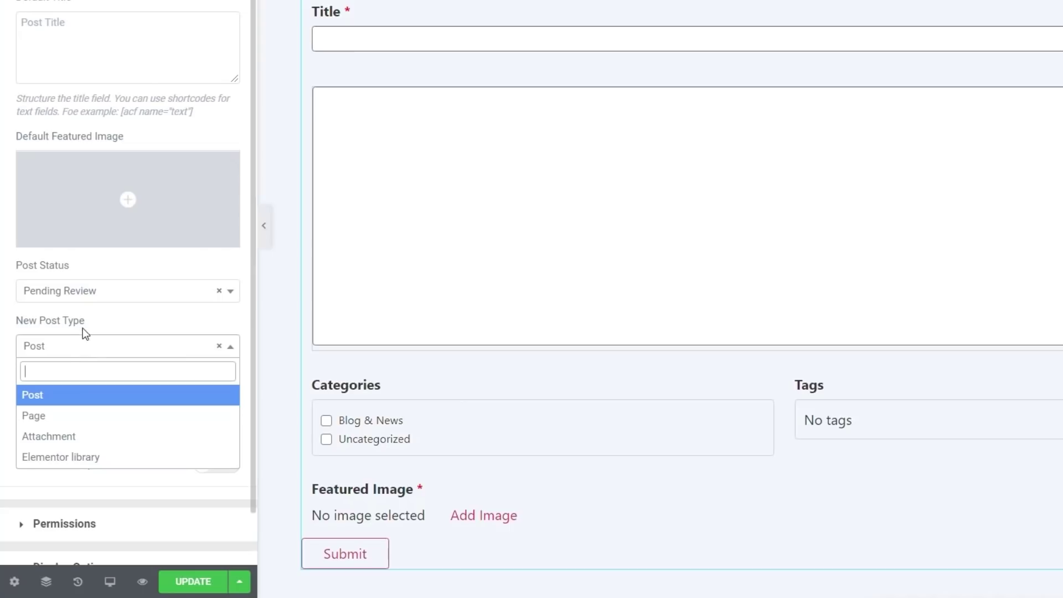
left_click(79, 347)
left_click(79, 404)
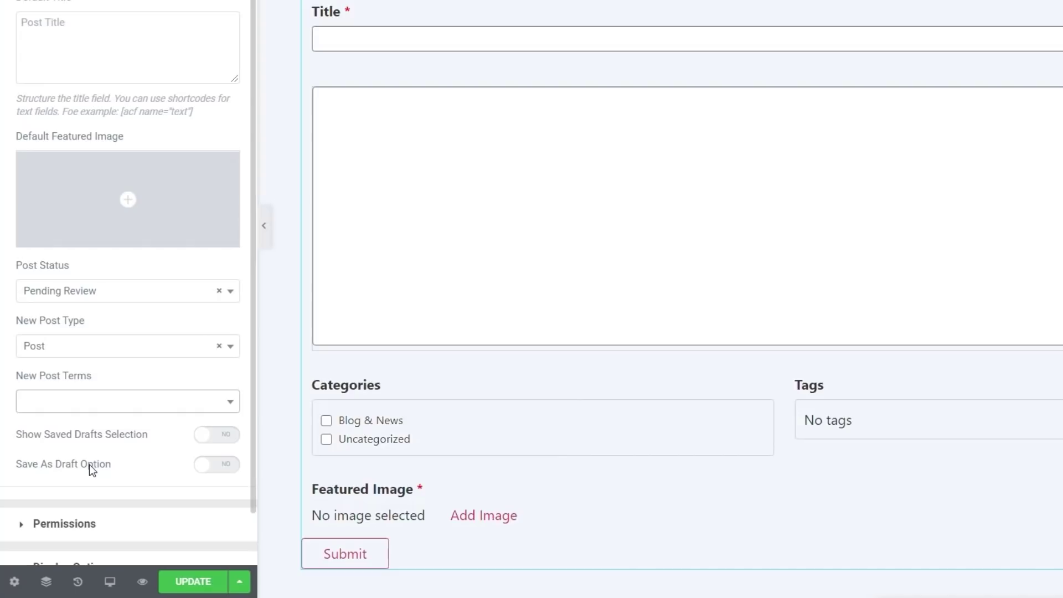
left_click(226, 468)
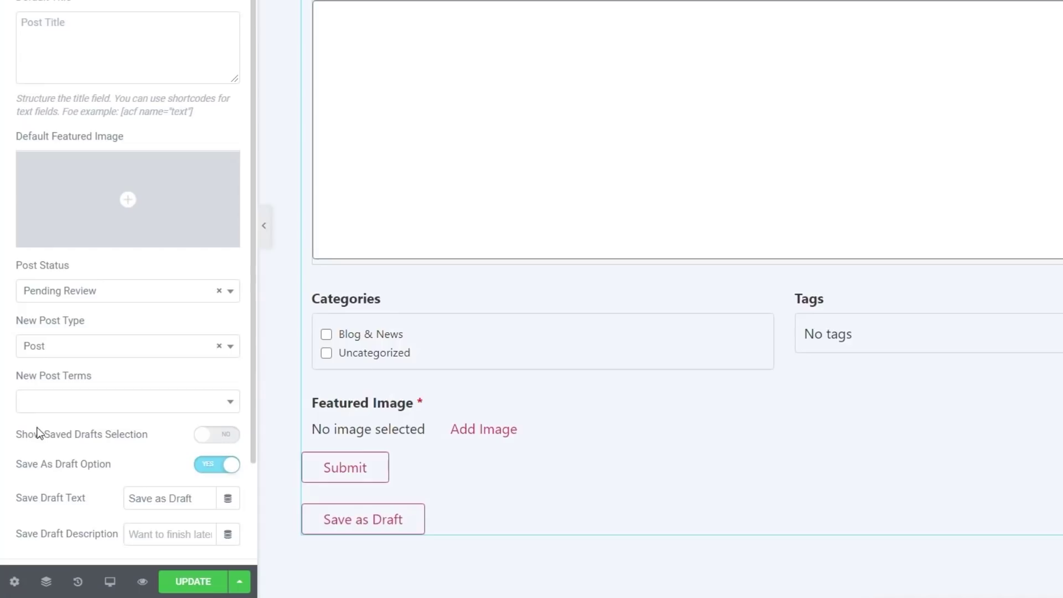
Enable Show Saved Drafts Selection for the New Post form and check the remaining draft options
left_click(221, 435)
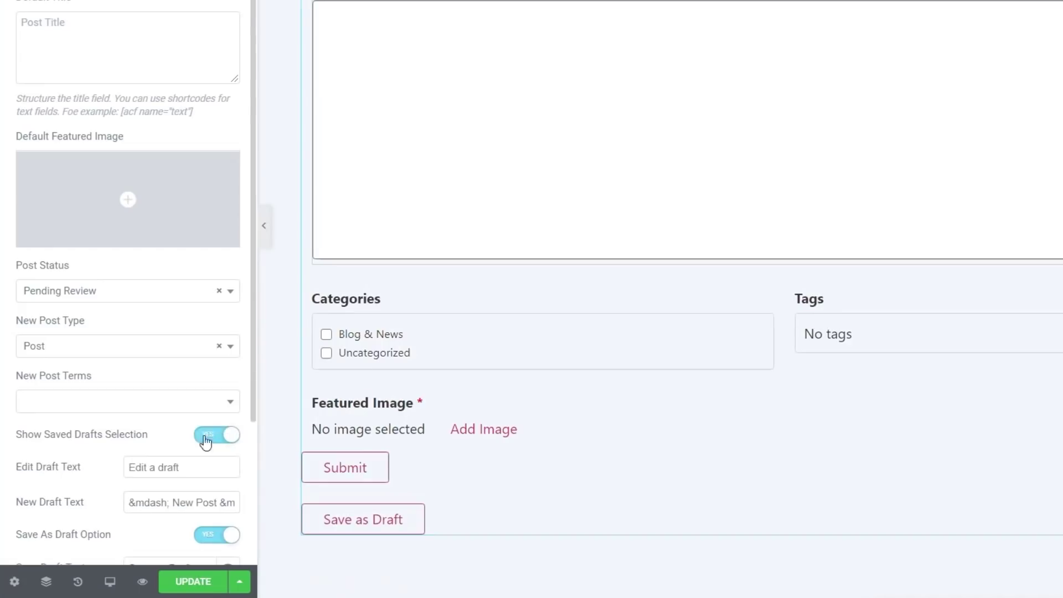
scroll(632, 484, "down", 3)
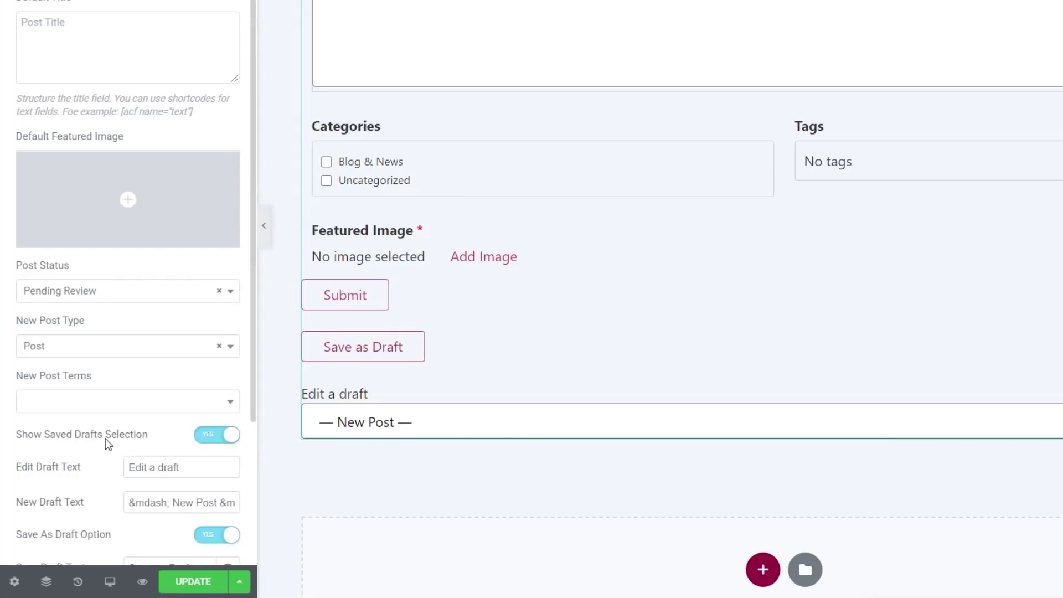
scroll(108, 464, "down", 2)
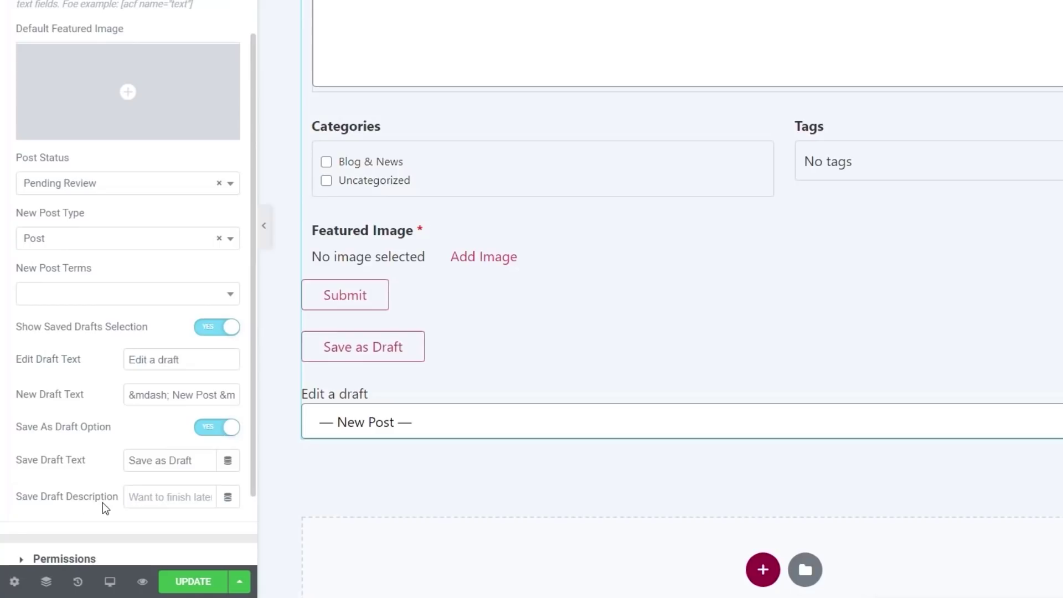
scroll(138, 490, "down", 2)
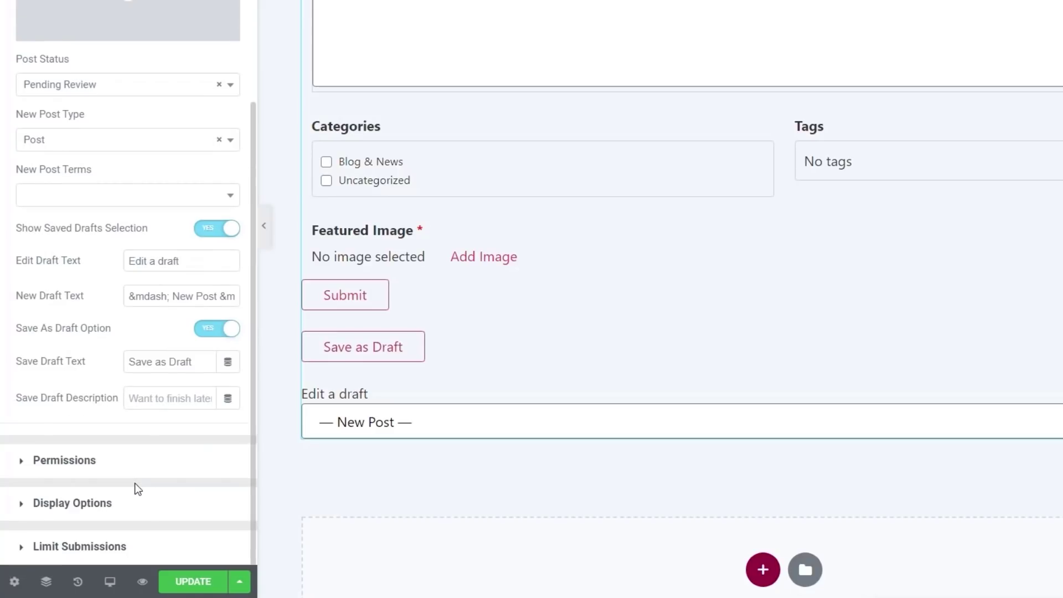
Add the Editor and Author roles to the form's permissions and remove the individually selected user
left_click(73, 460)
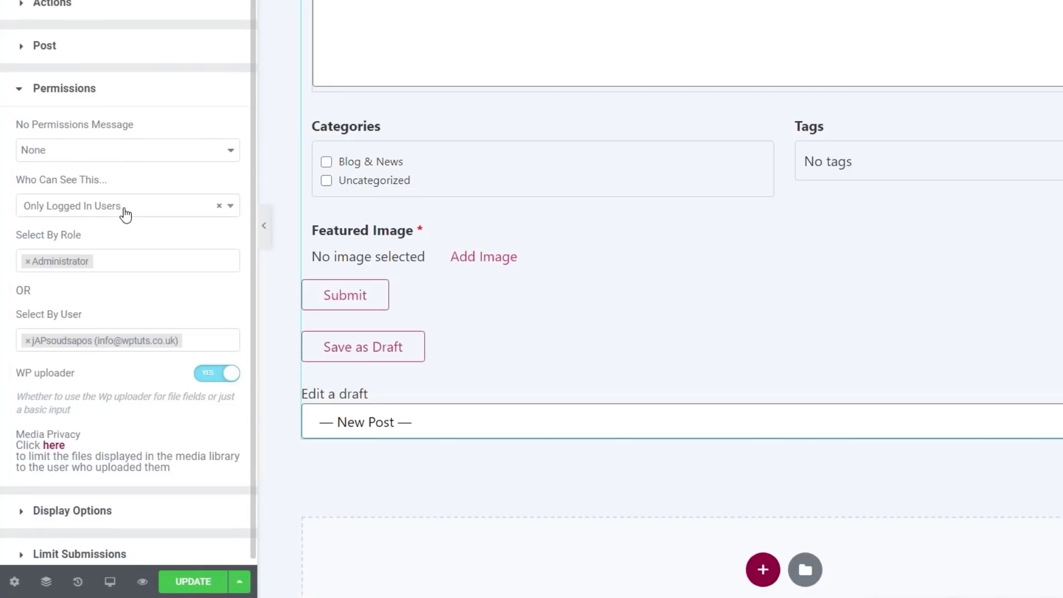
left_click(110, 260)
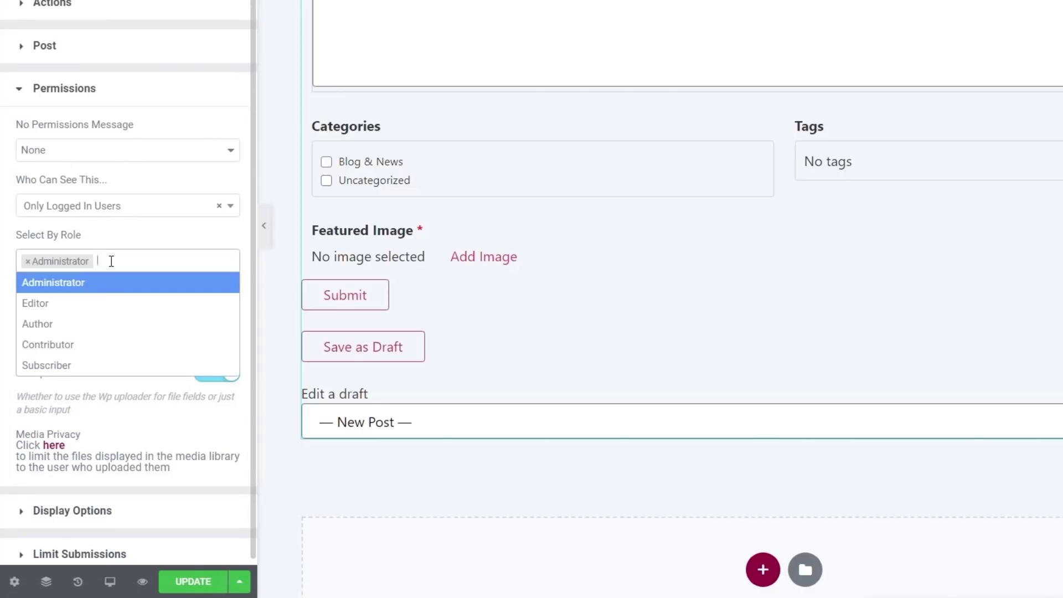
left_click(85, 308)
left_click(147, 260)
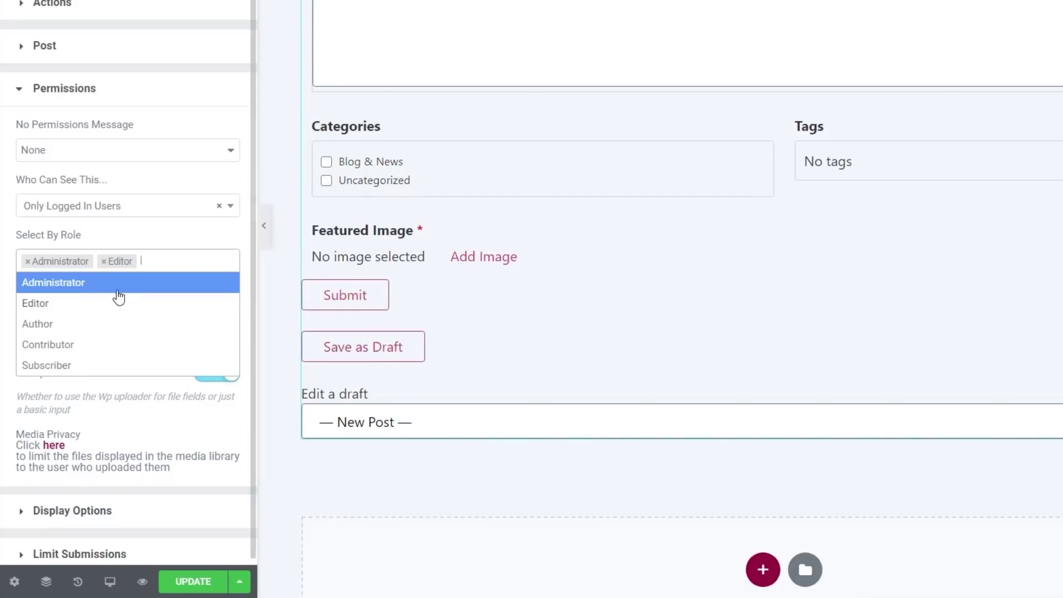
left_click(83, 326)
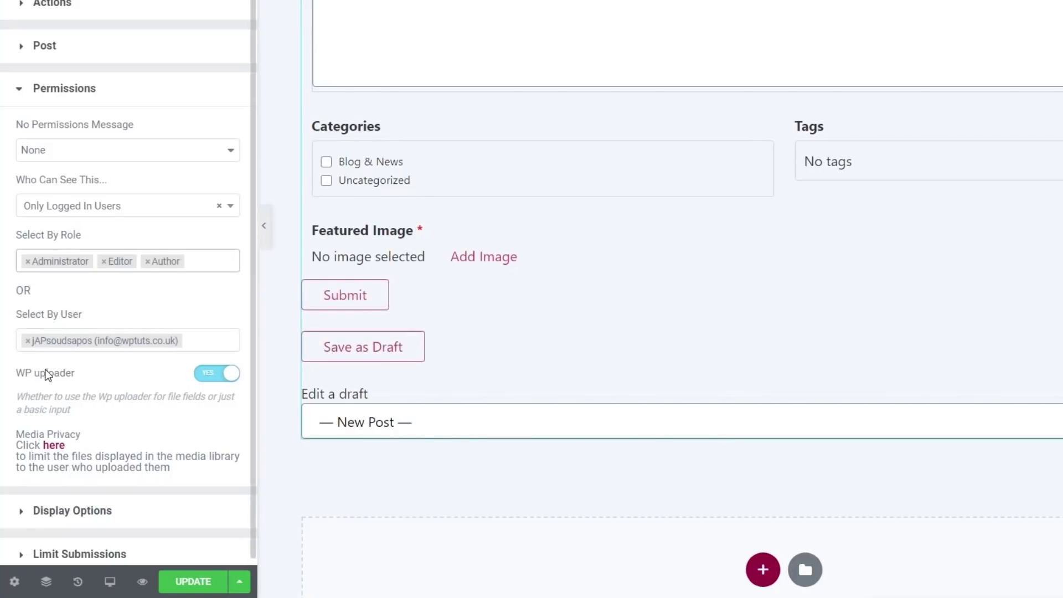
left_click(28, 340)
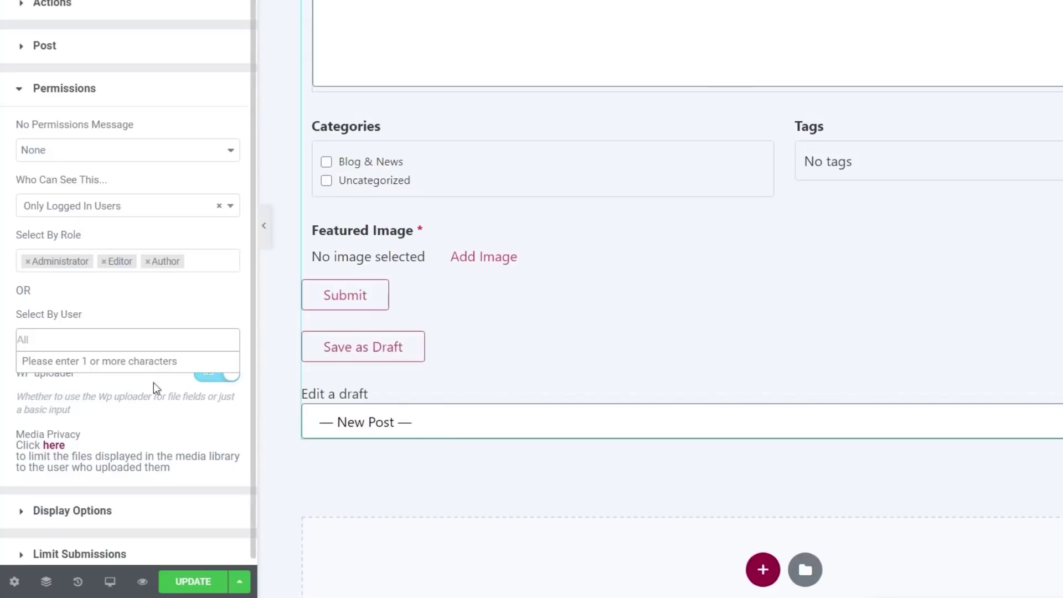
left_click(172, 304)
scroll(131, 411, "down", 1)
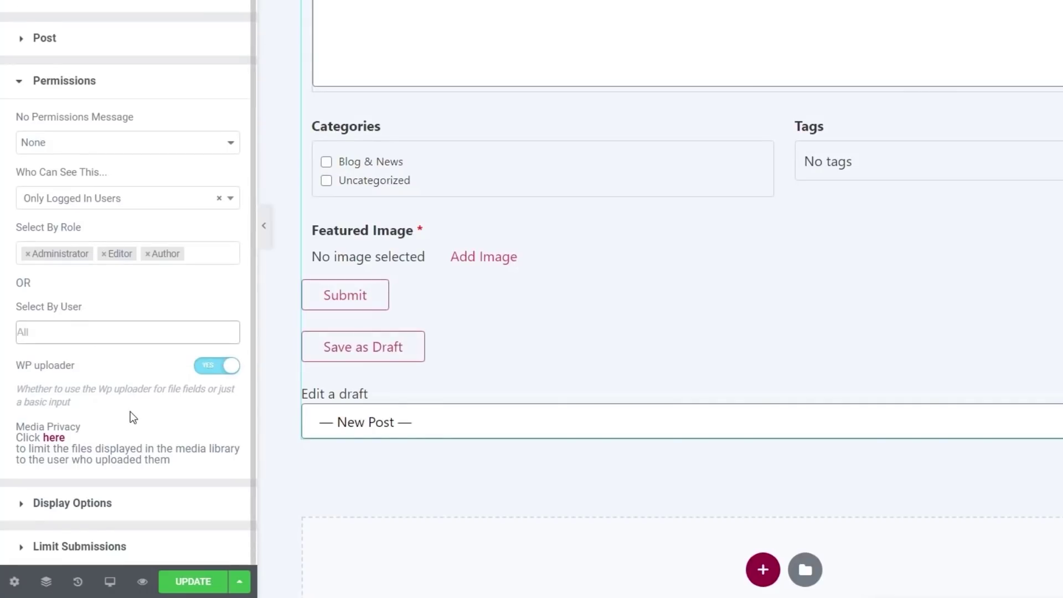
Review the form's Display Options and Style settings, then return to its form structure
left_click(88, 505)
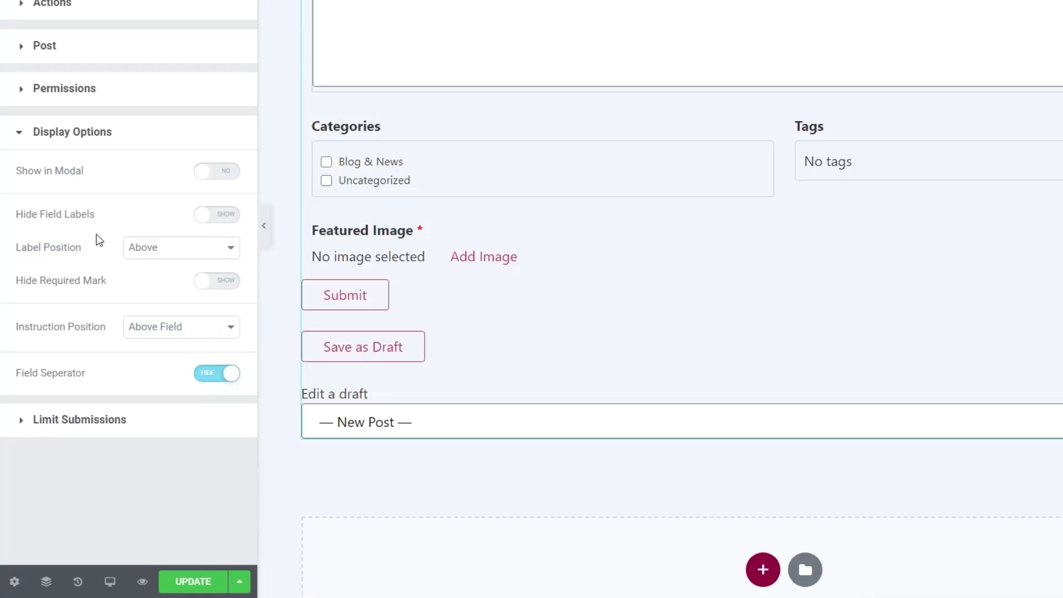
left_click(62, 131)
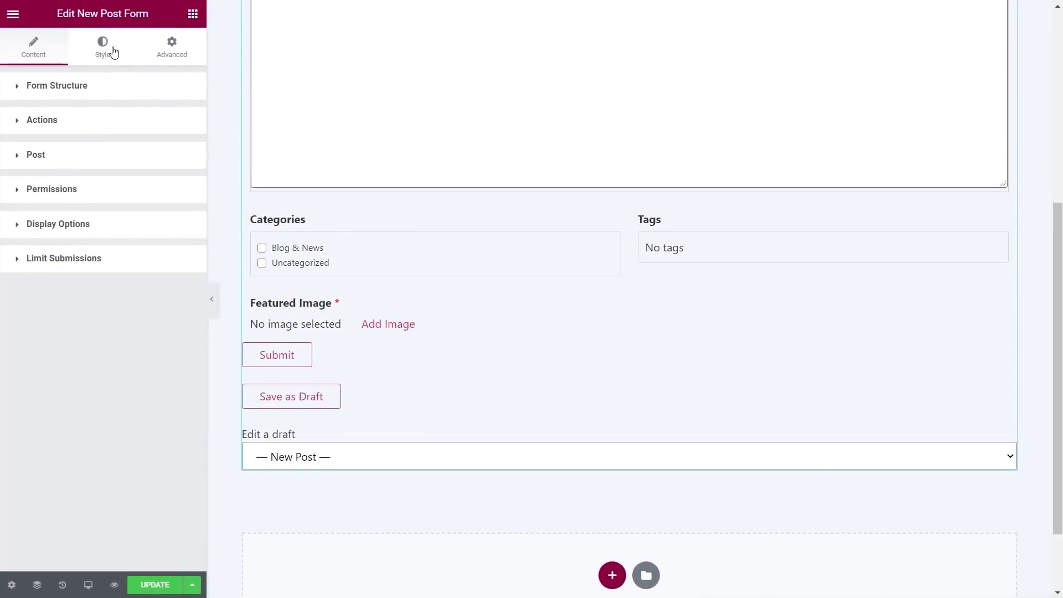
left_click(112, 51)
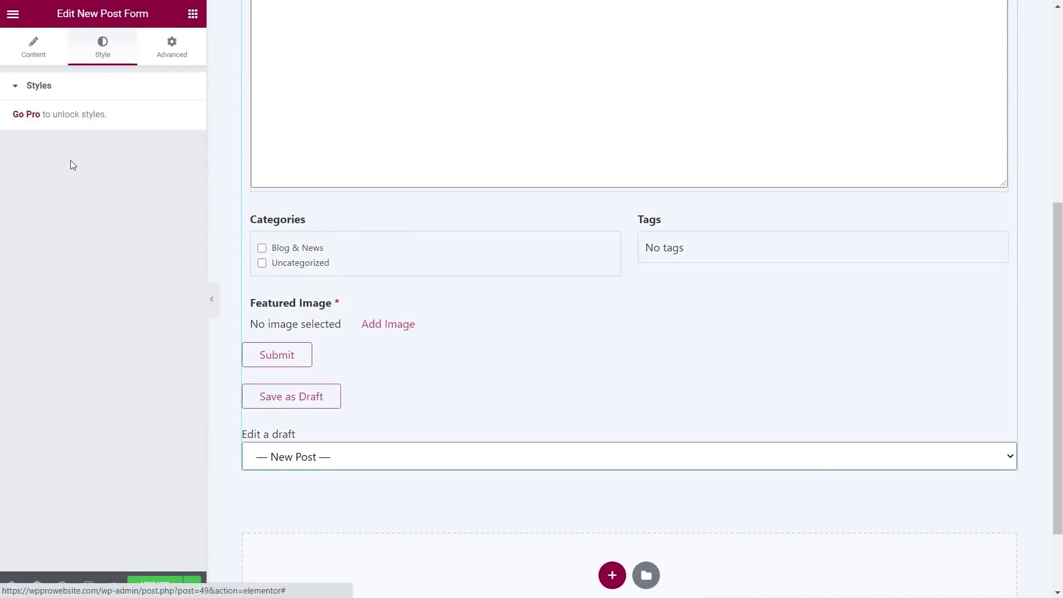
left_click(34, 54)
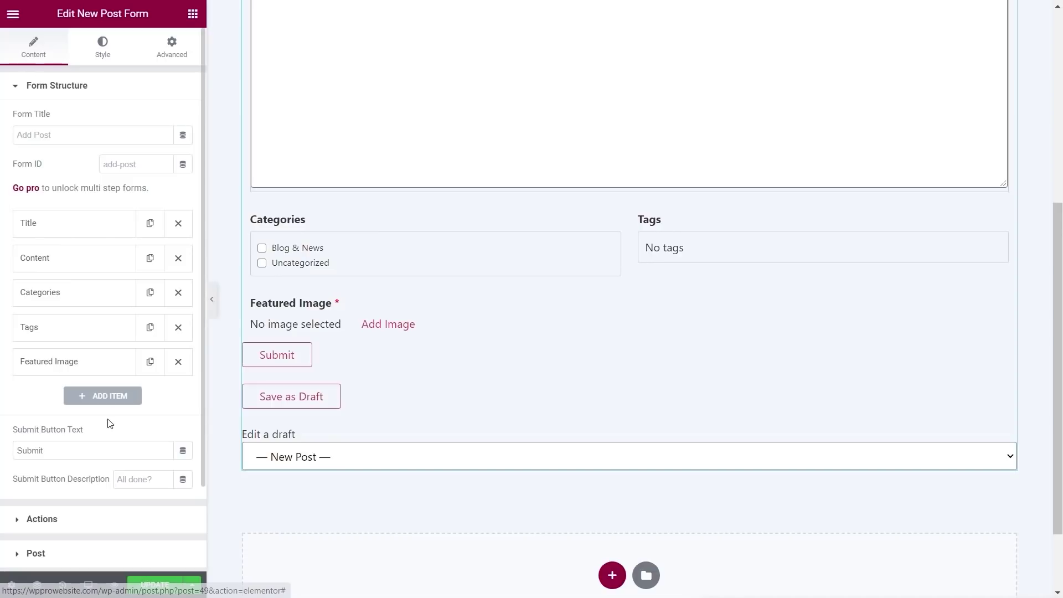
Update the page to save the New Post form's changes
left_click(161, 585)
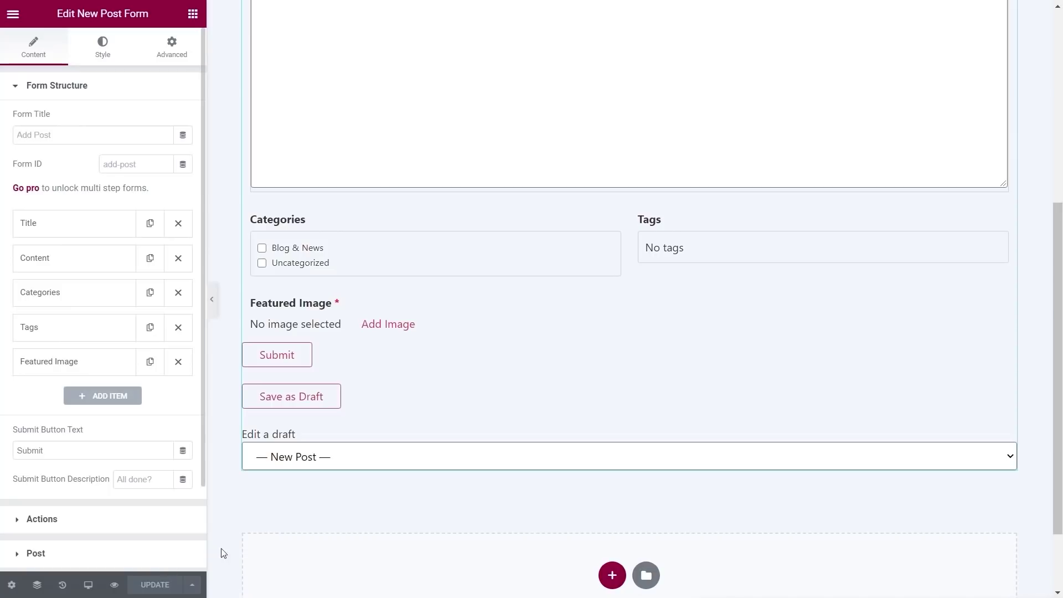
scroll(419, 491, "up", 4)
scroll(421, 481, "up", 3)
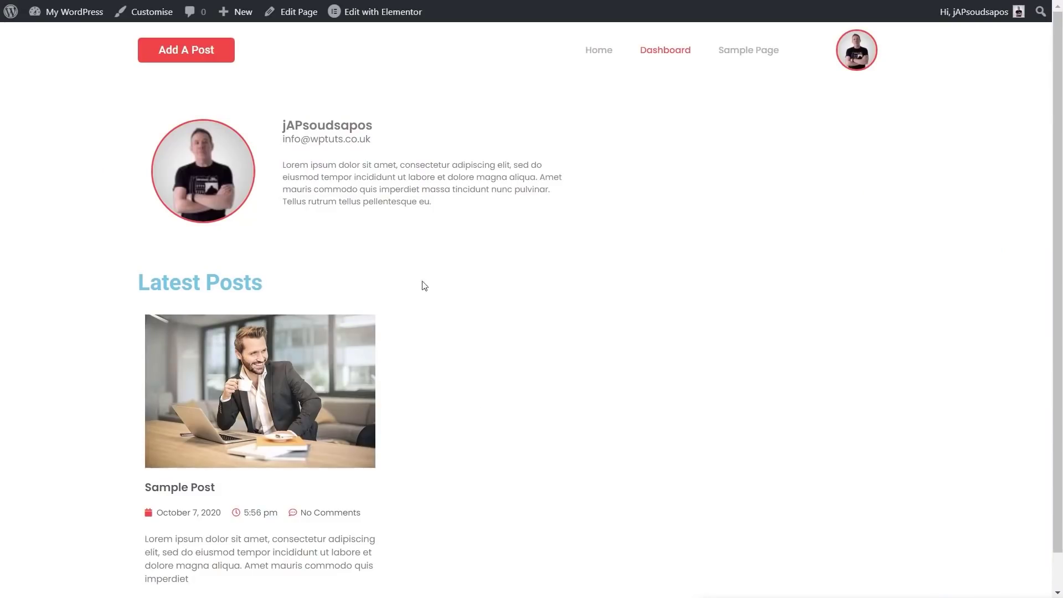
Start a new post from the front-end dashboard with the title "Sample Post 2" and paste in the lorem ipsum content
left_click(178, 55)
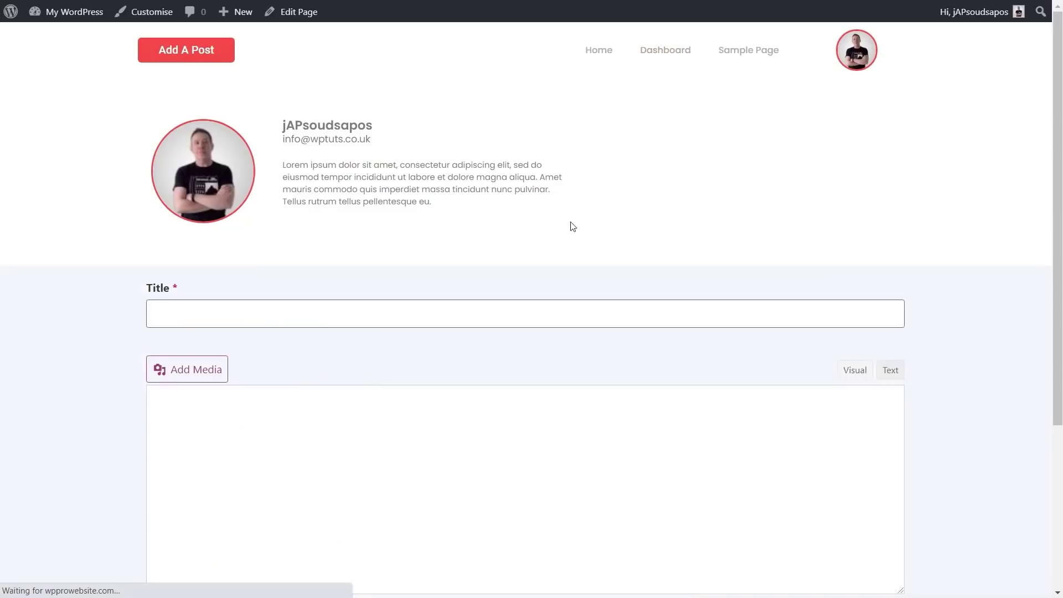
left_click(177, 308)
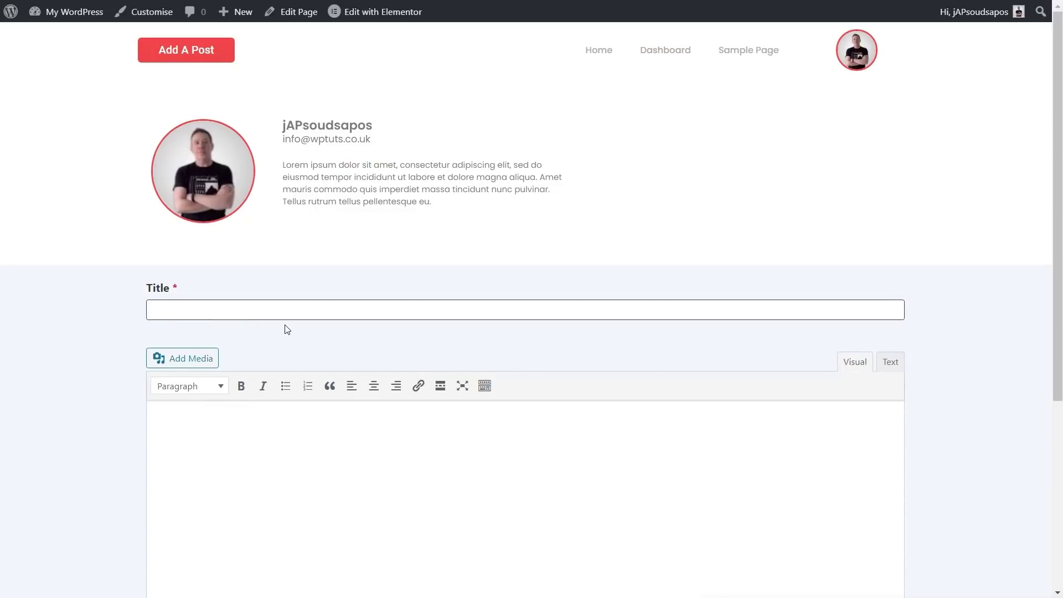
scroll(284, 325, "down", 2)
type("Sample Post 2")
left_click(286, 325)
key("ctrl+v")
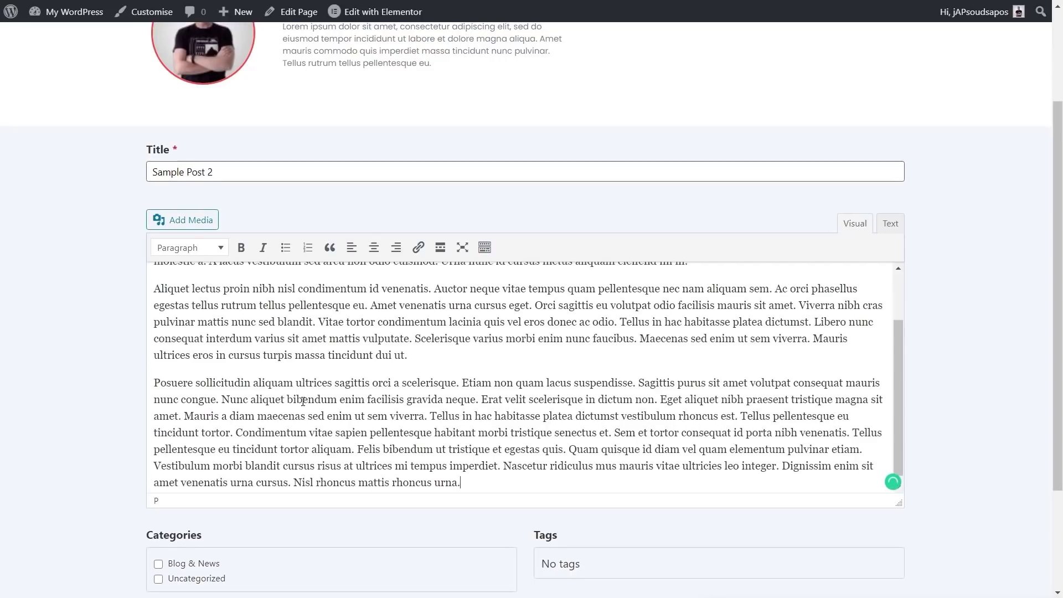
Assign the post to the Blog & News category and add a new tag named "Woohoo"
scroll(123, 379, "down", 2)
left_click(158, 426)
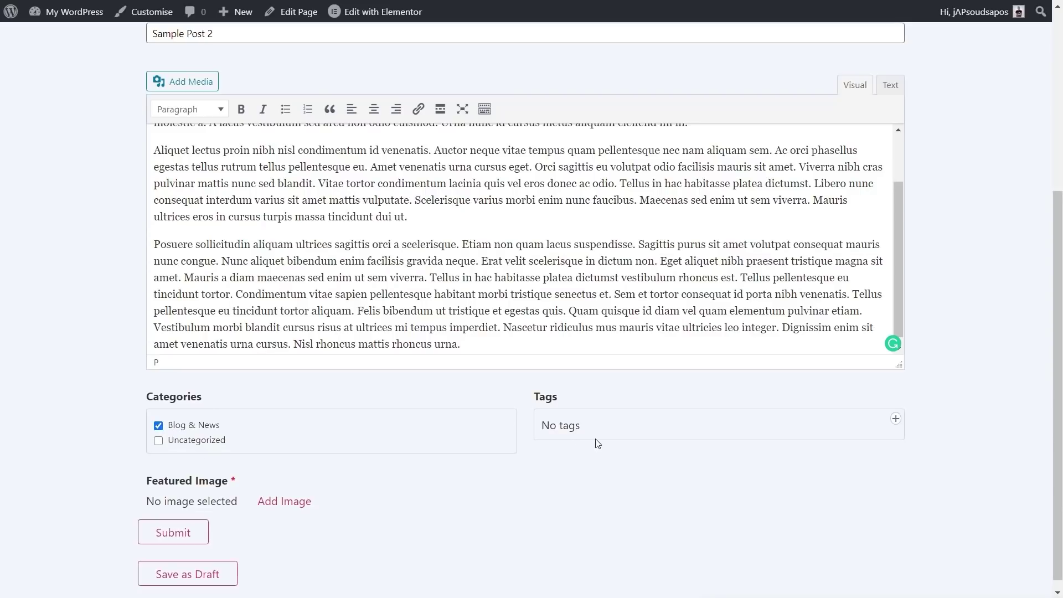
left_click(895, 419)
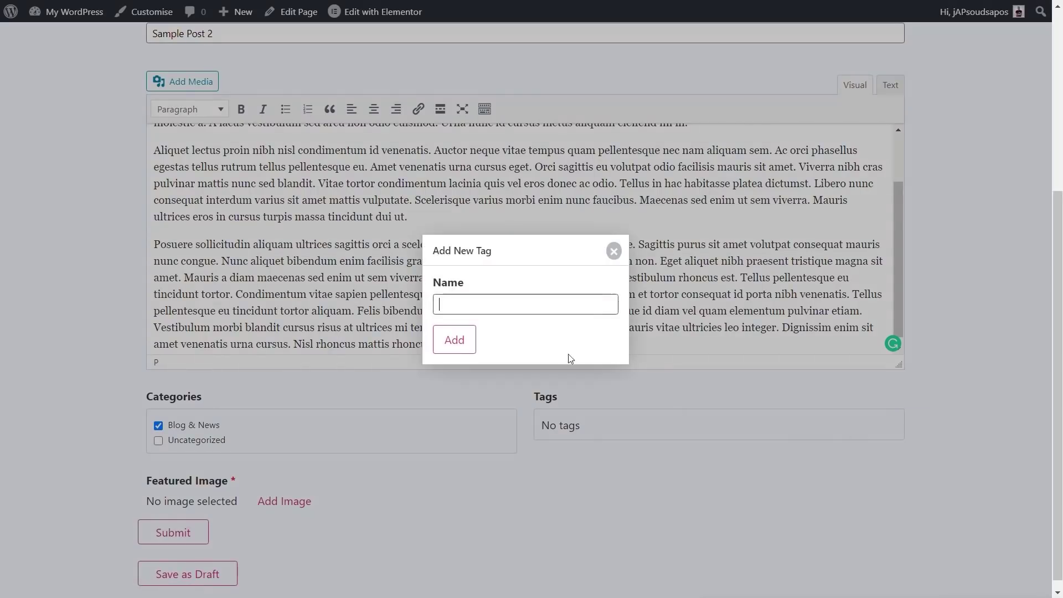
type("Woohoo")
left_click(457, 340)
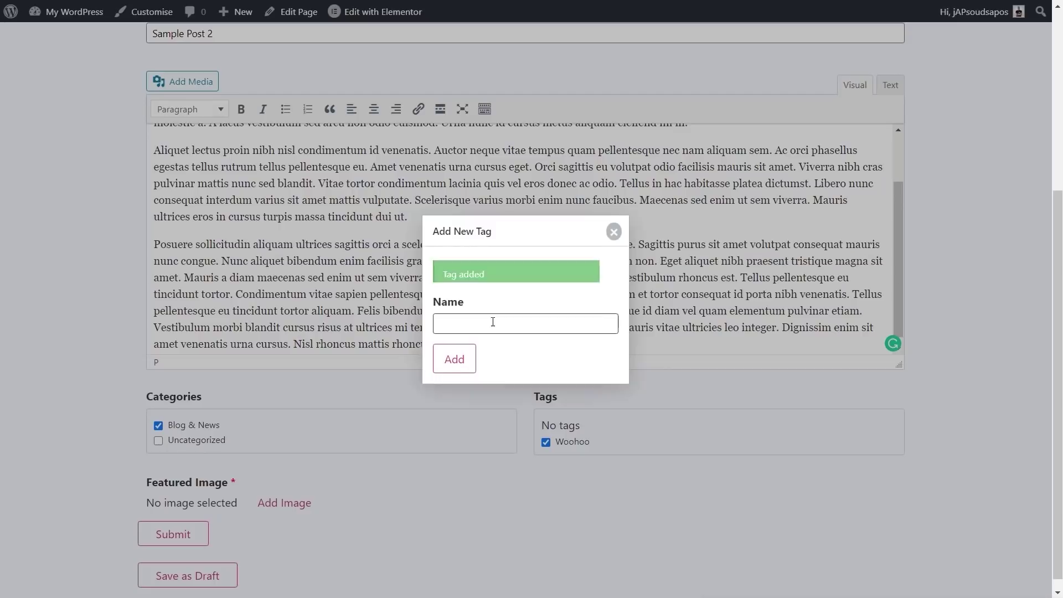
left_click(613, 248)
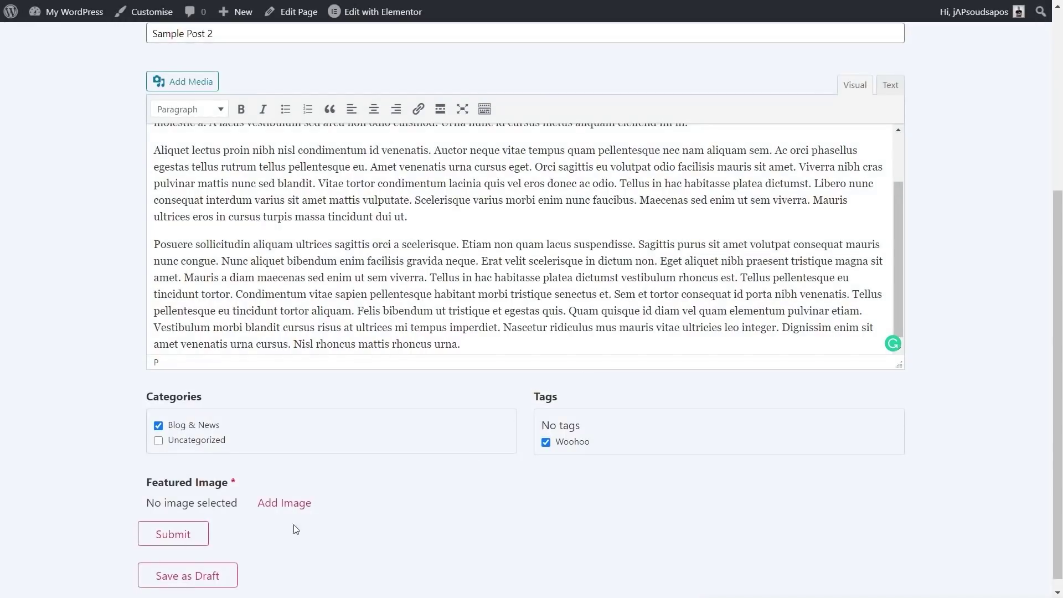
Set the media library photo of the woman with a laptop beside the hedge as the post's featured image
scroll(355, 507, "down", 1)
left_click(298, 492)
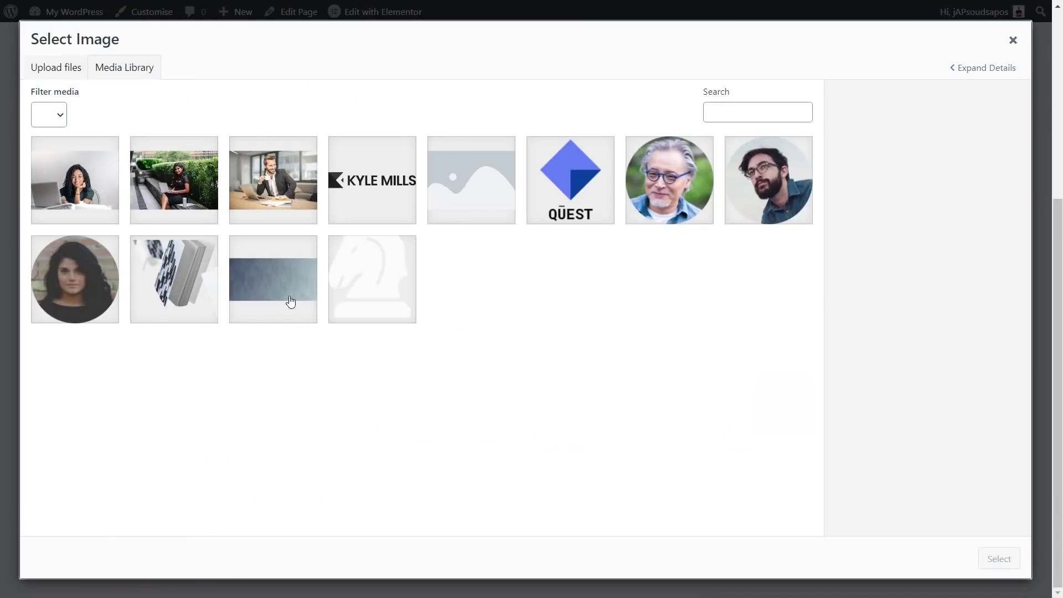
left_click(172, 194)
left_click(996, 559)
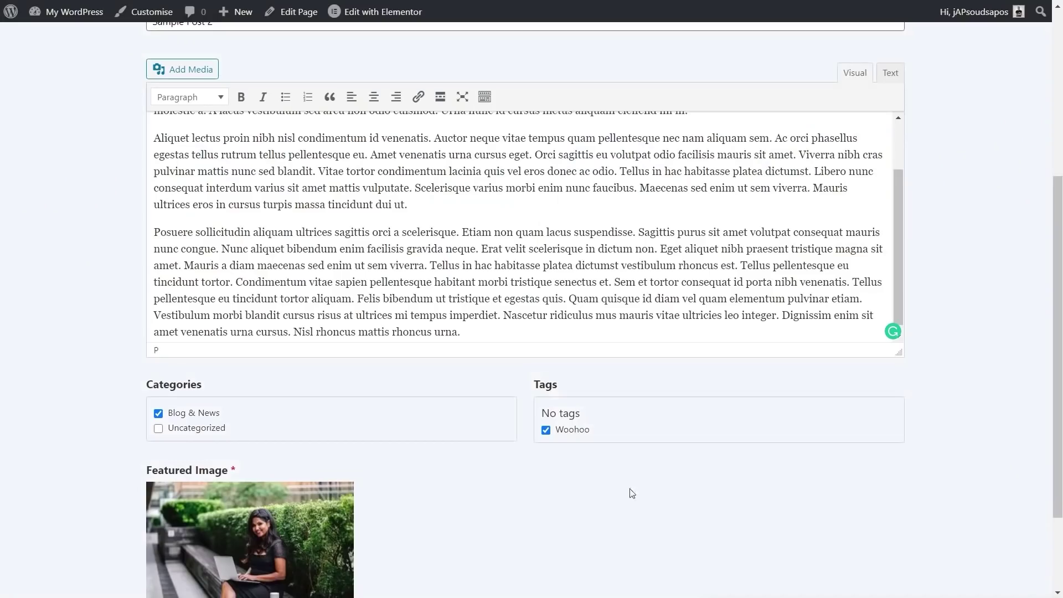
scroll(582, 476, "down", 2)
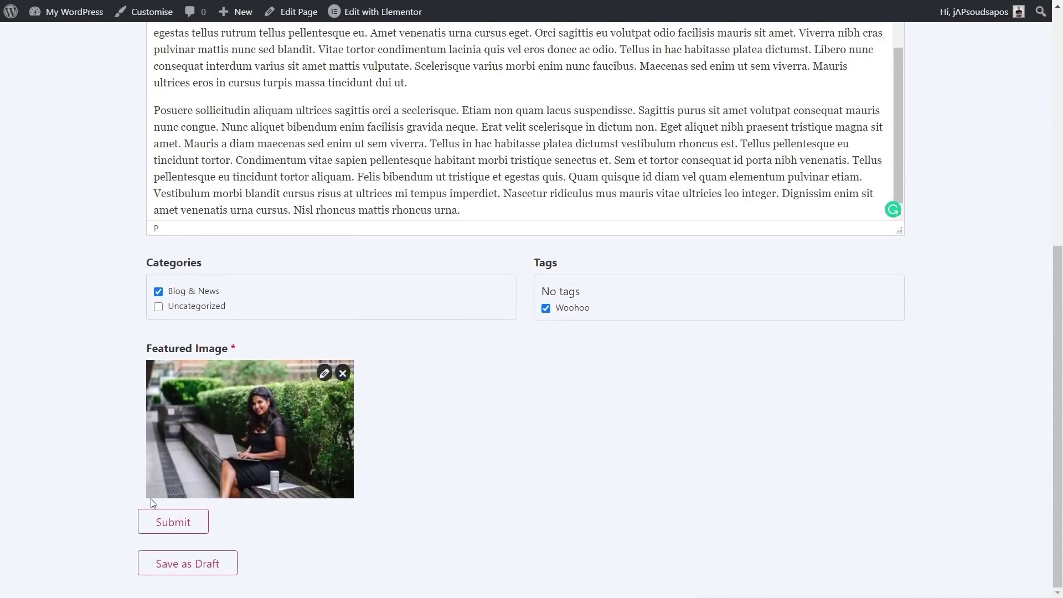
Submit the new post and check the Latest Posts list on the front-end dashboard
left_click(185, 530)
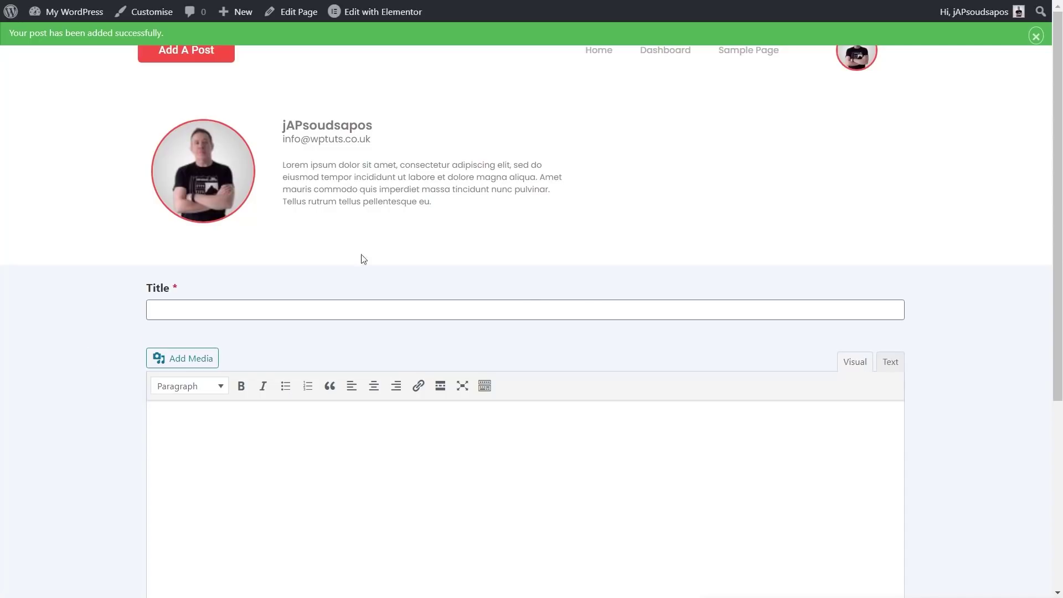
left_click(666, 52)
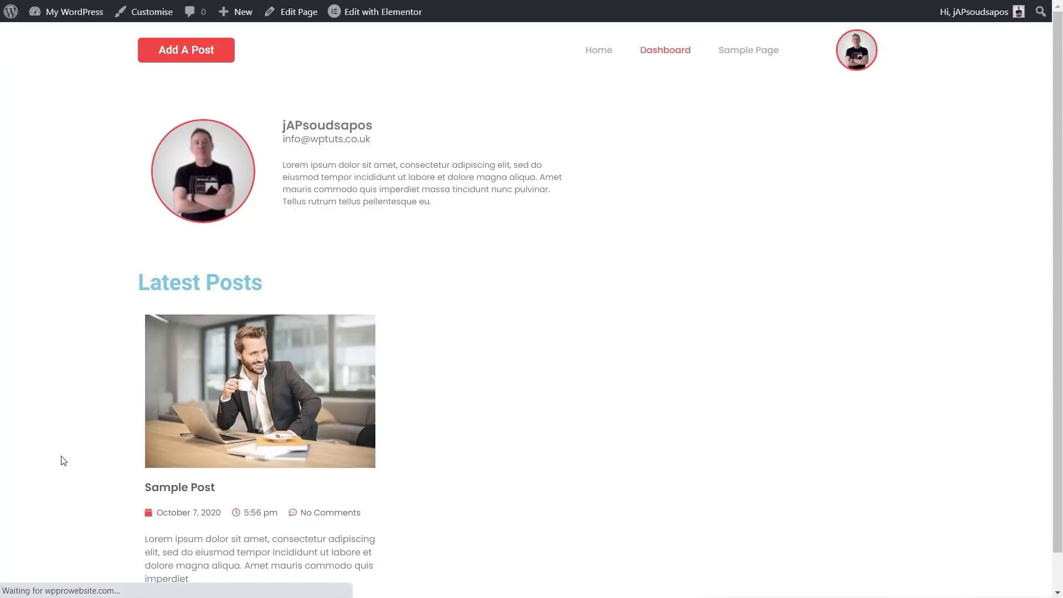
scroll(449, 320, "down", 1)
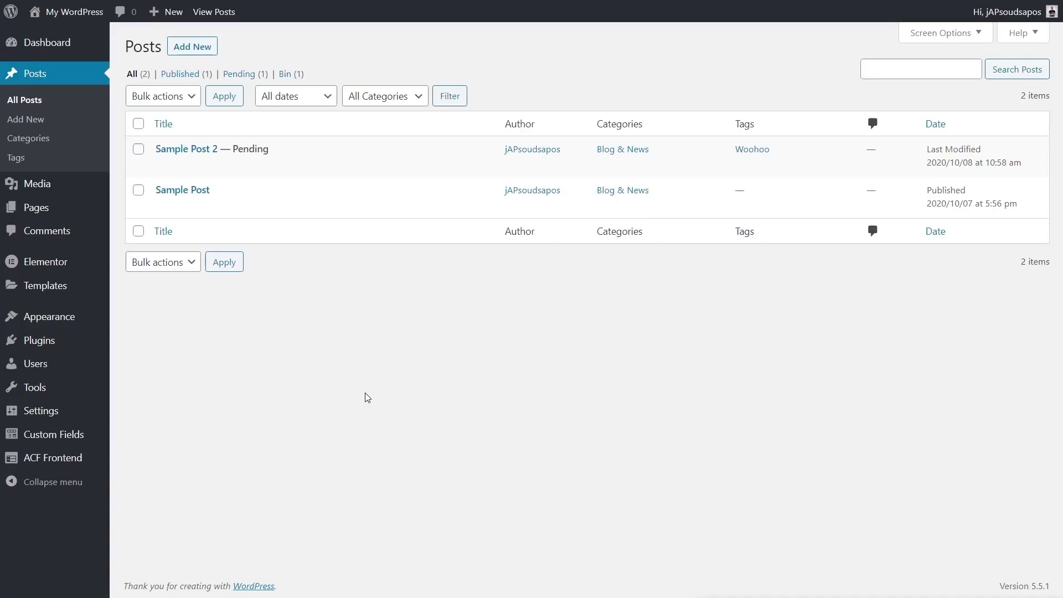
Quick-edit Sample Post 2 in the admin posts list to change its status to Published, and update it
mouse_move(177, 159)
left_click(191, 168)
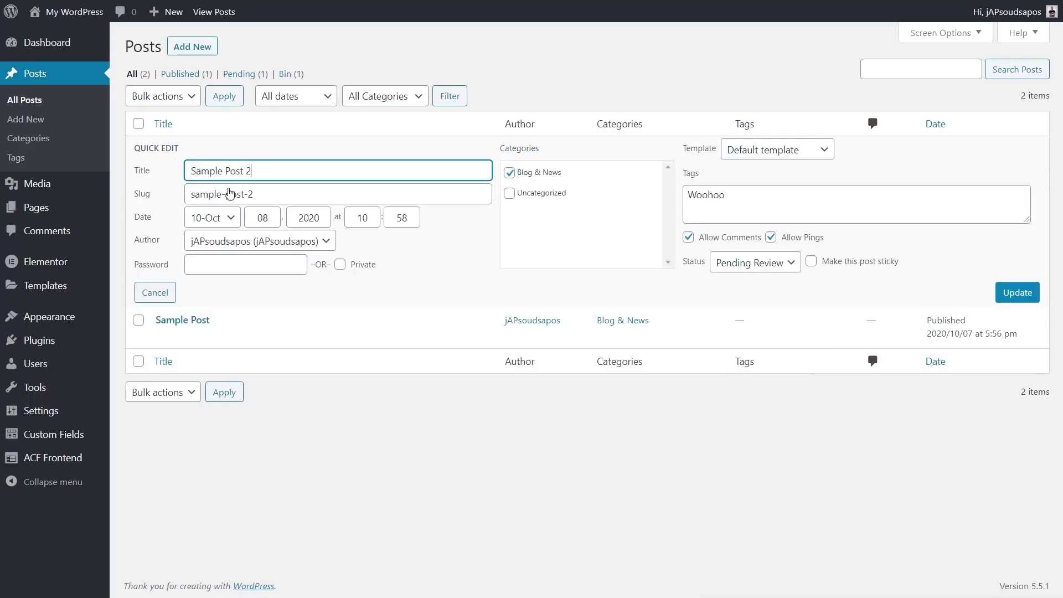
left_click(763, 265)
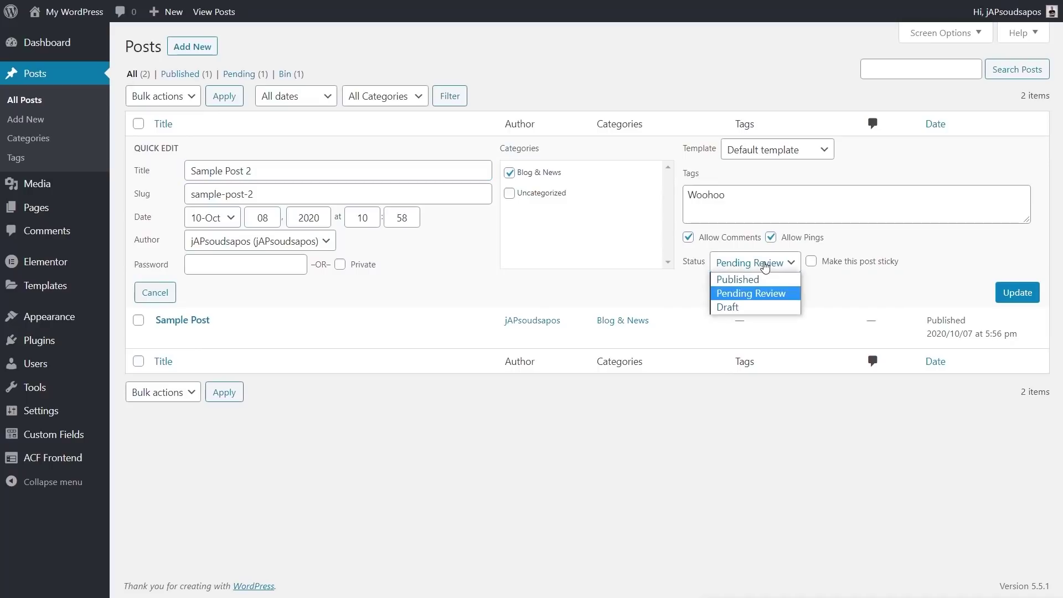
left_click(760, 280)
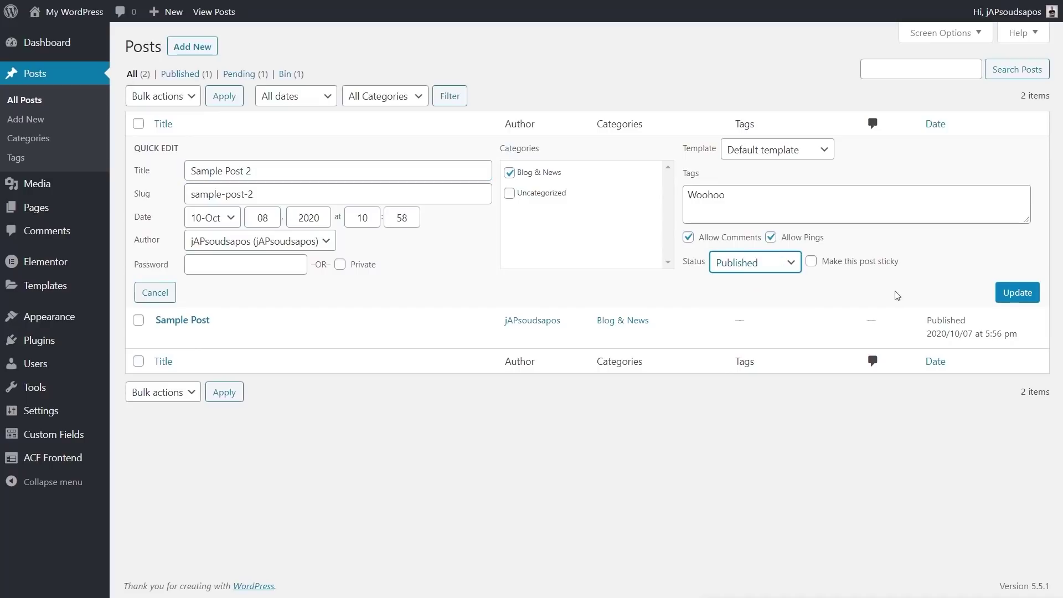
left_click(1016, 292)
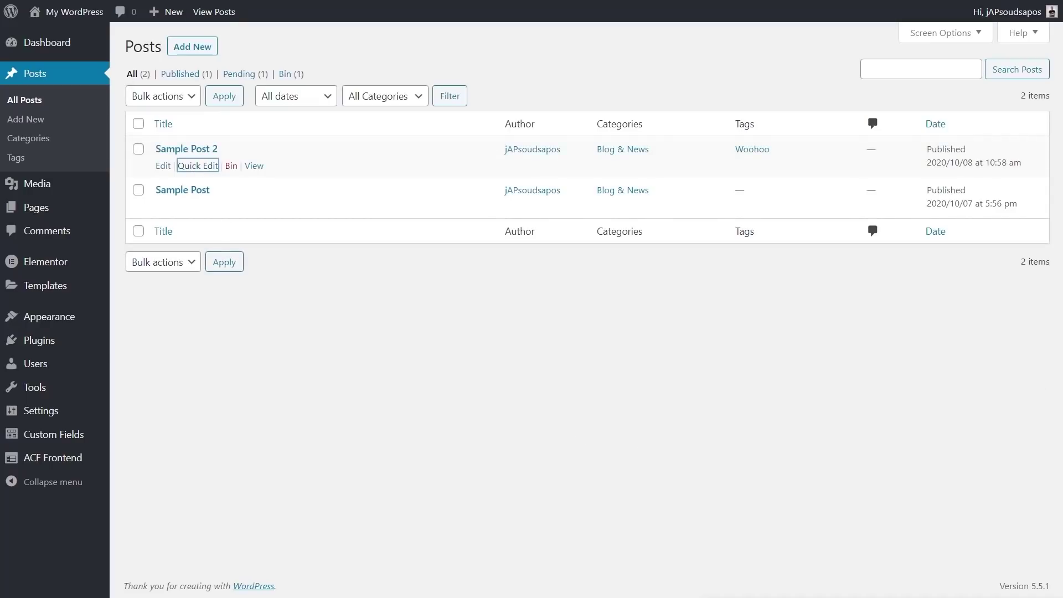
Refresh the front-end dashboard and open Sample Post 2 in the Edit Post form to look through it
left_click(213, 12)
key("F5")
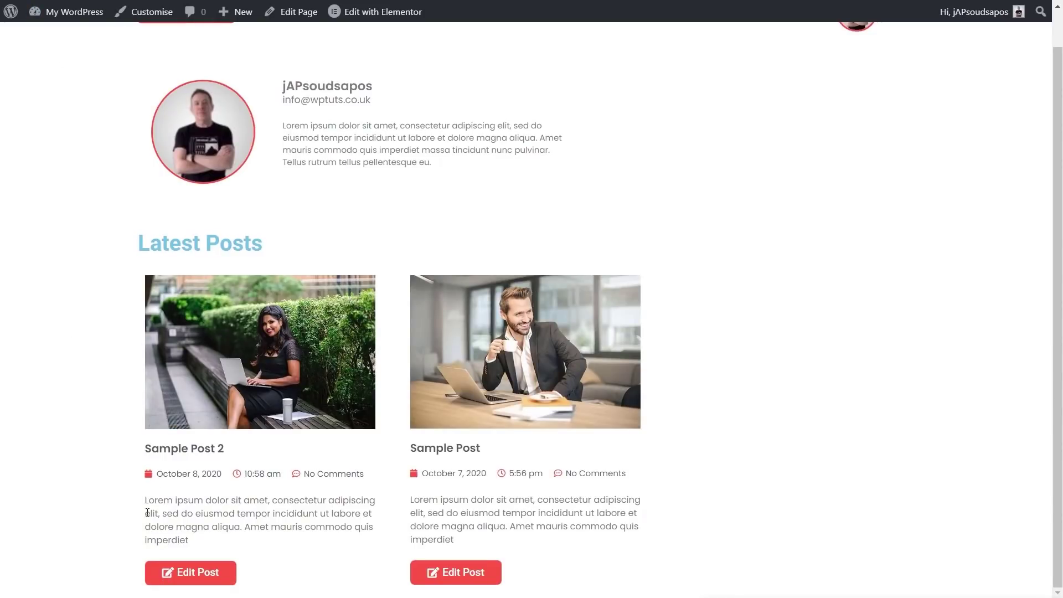
left_click(160, 572)
scroll(99, 410, "down", 7)
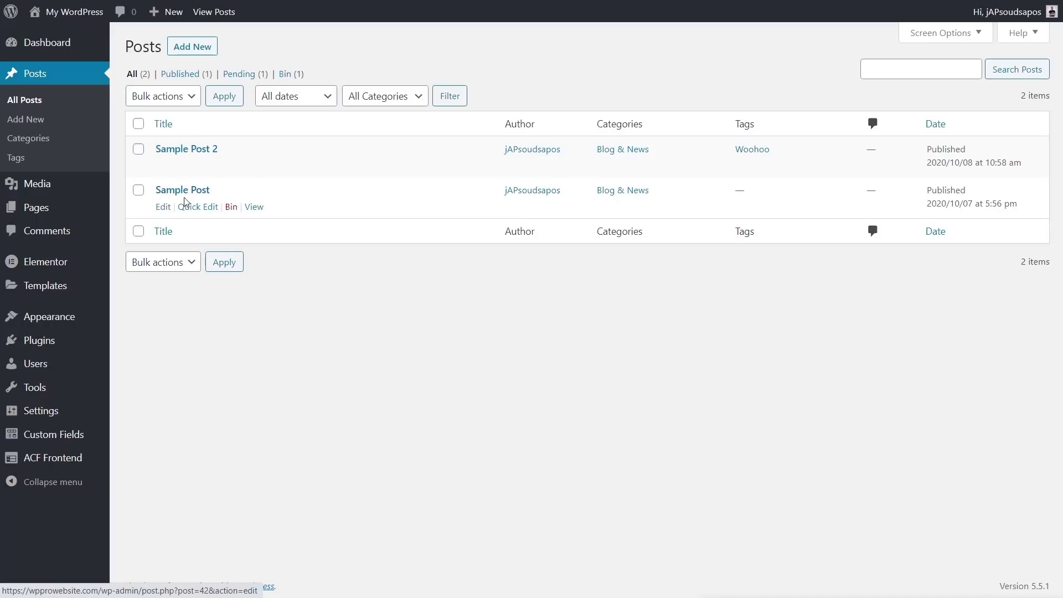
Quick-edit Sample Post to assign it to the TestEditor user, update it, and check the Latest Posts list on the front-end dashboard
left_click(178, 208)
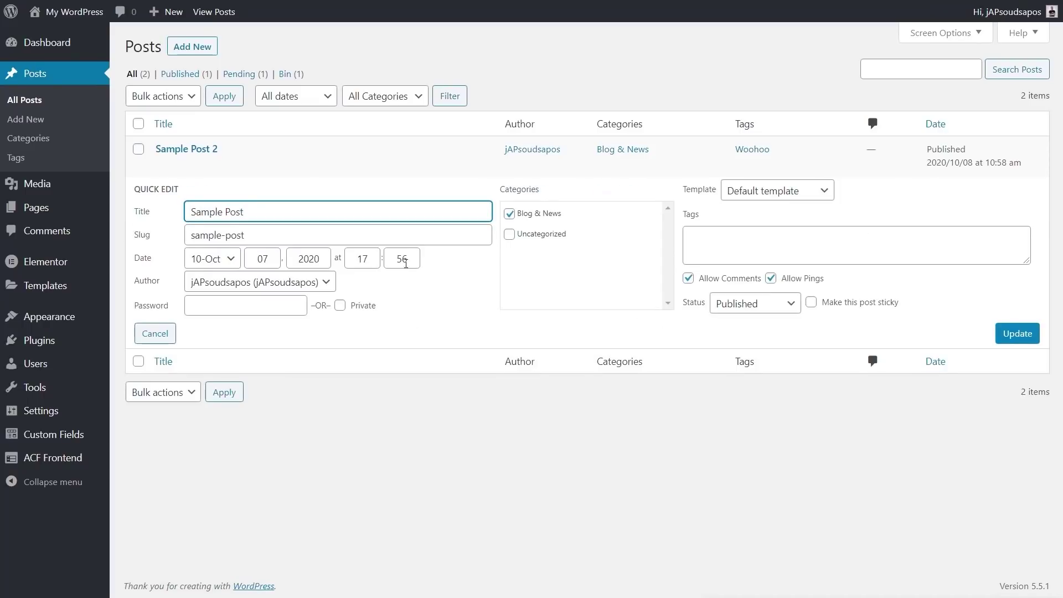
left_click(320, 284)
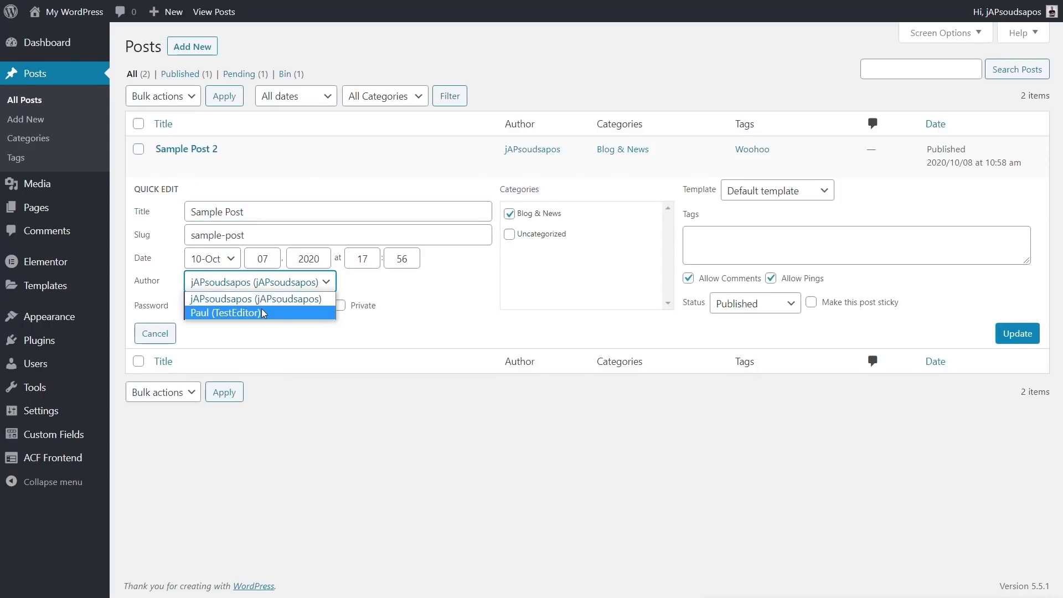
left_click(285, 310)
left_click(1017, 333)
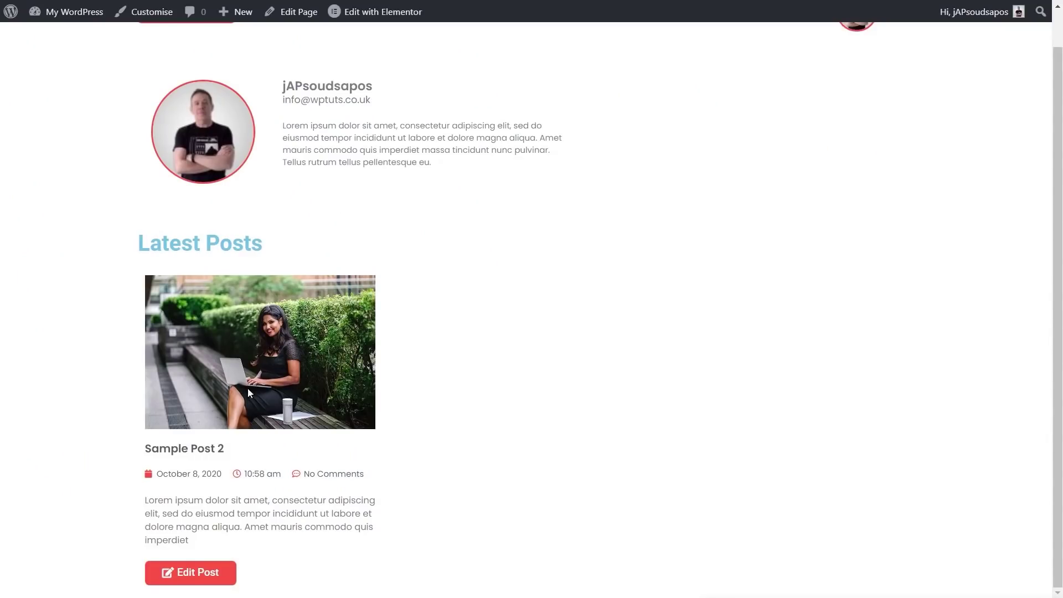
left_click(74, 11)
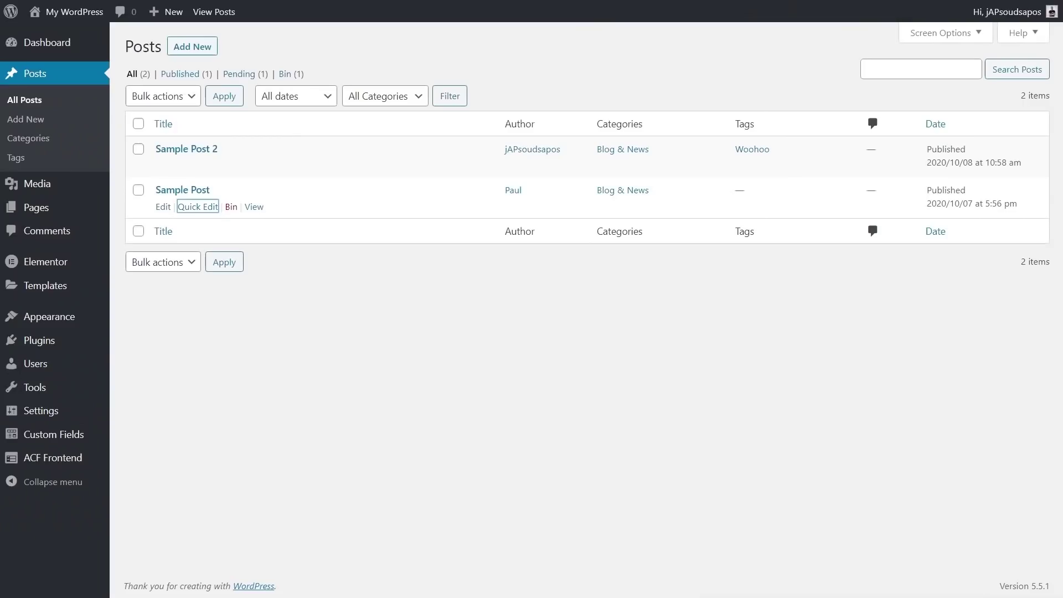
Quick-edit Sample Post to reassign its author to the logged-in account, and update it
left_click(205, 209)
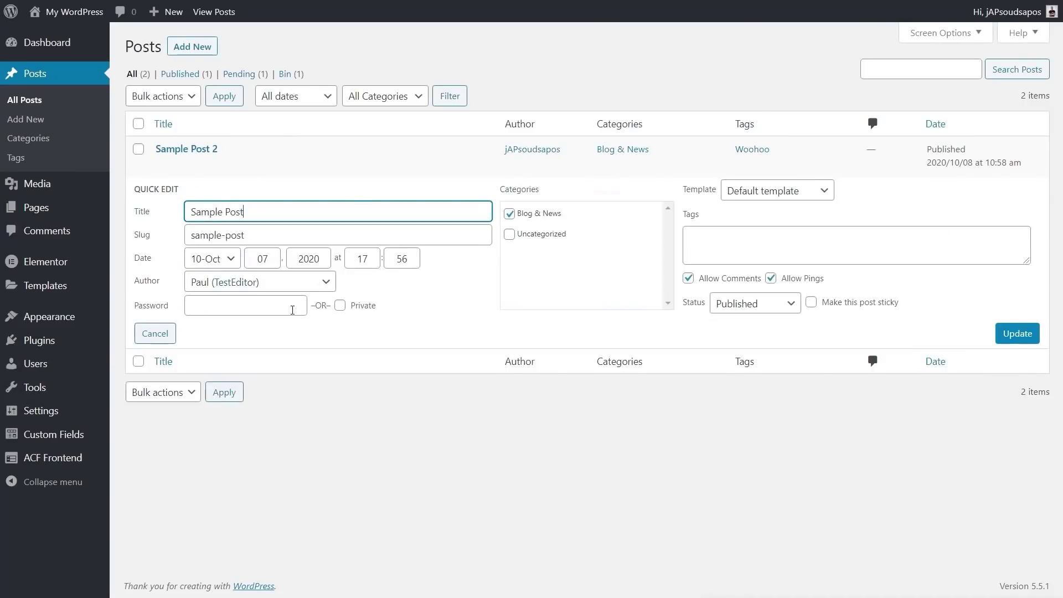
left_click(262, 282)
left_click(260, 295)
left_click(1014, 334)
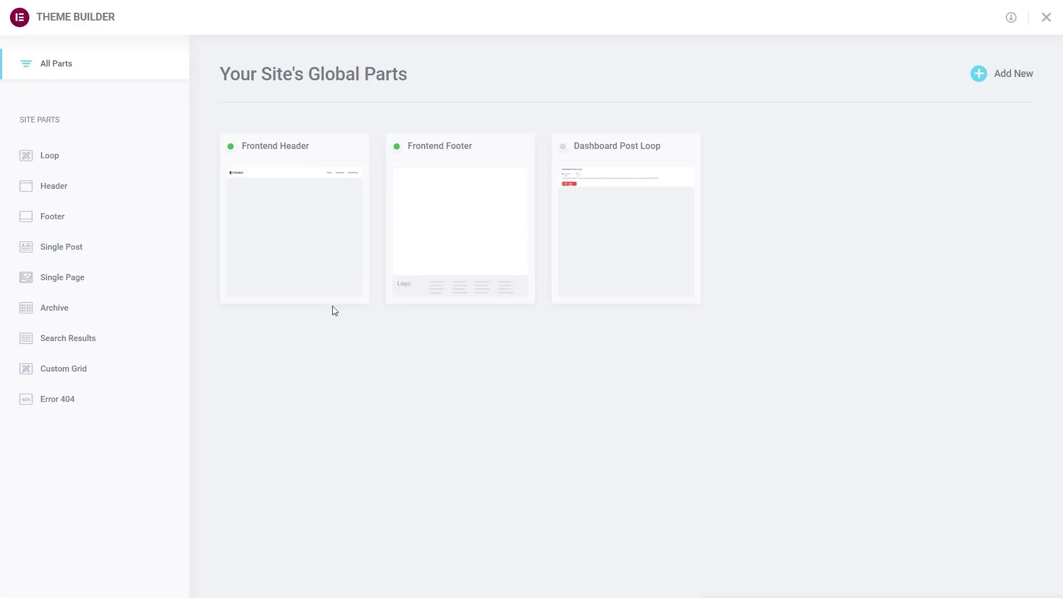
Create a blank Loop template in the Theme Builder and title it All Posts Loop Dashboard
left_click(163, 157)
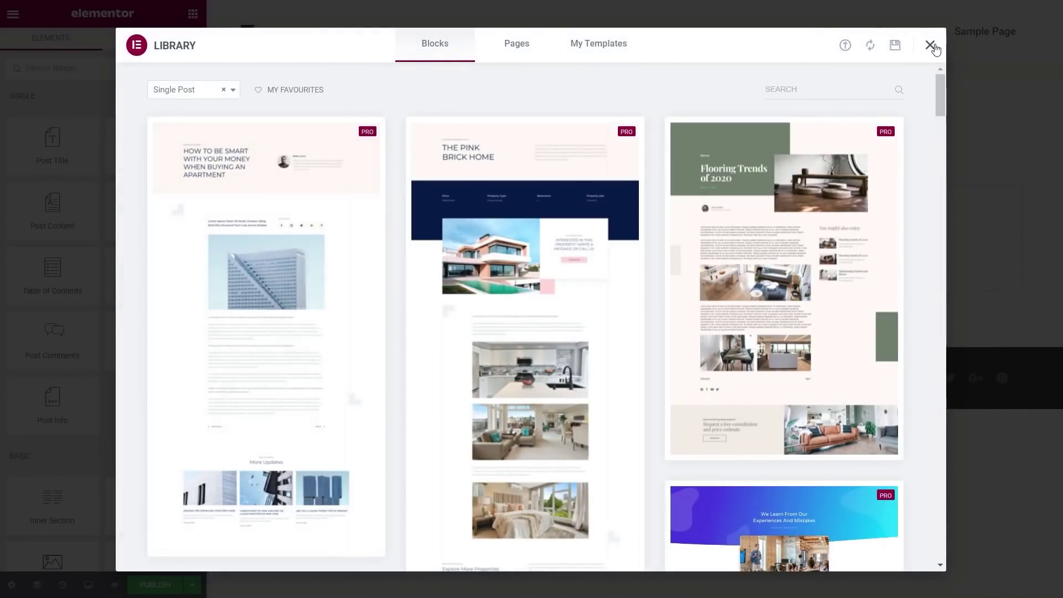
left_click(929, 45)
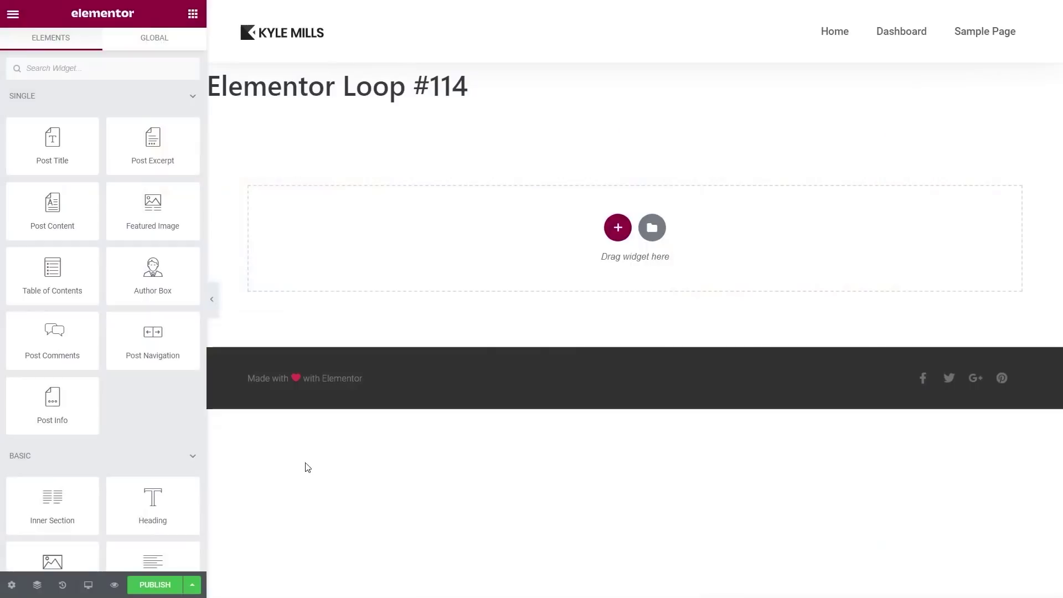
left_click(17, 582)
left_click_drag(115, 131, 18, 136)
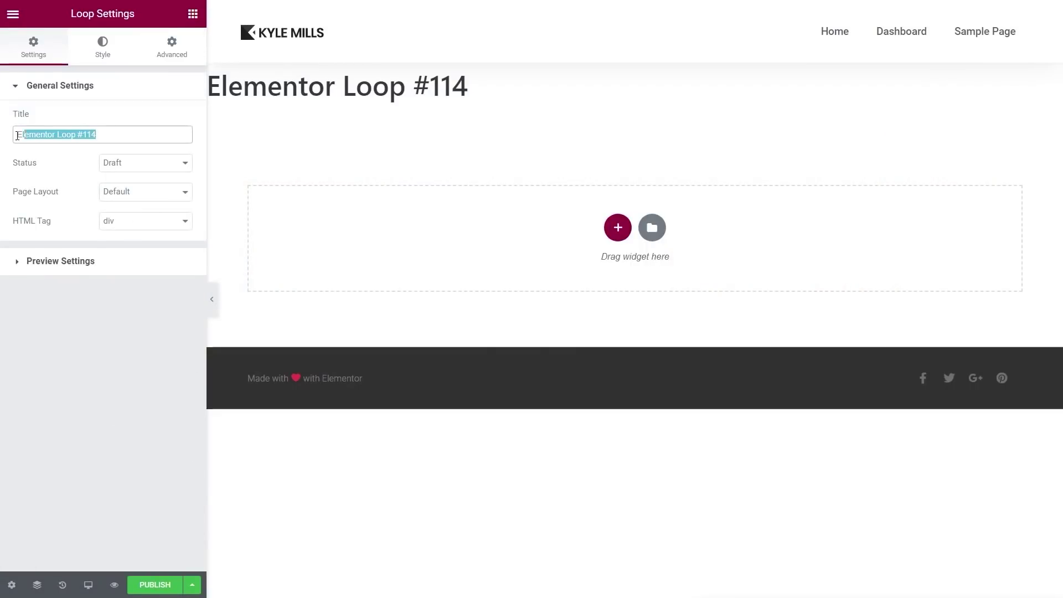
type("All ")
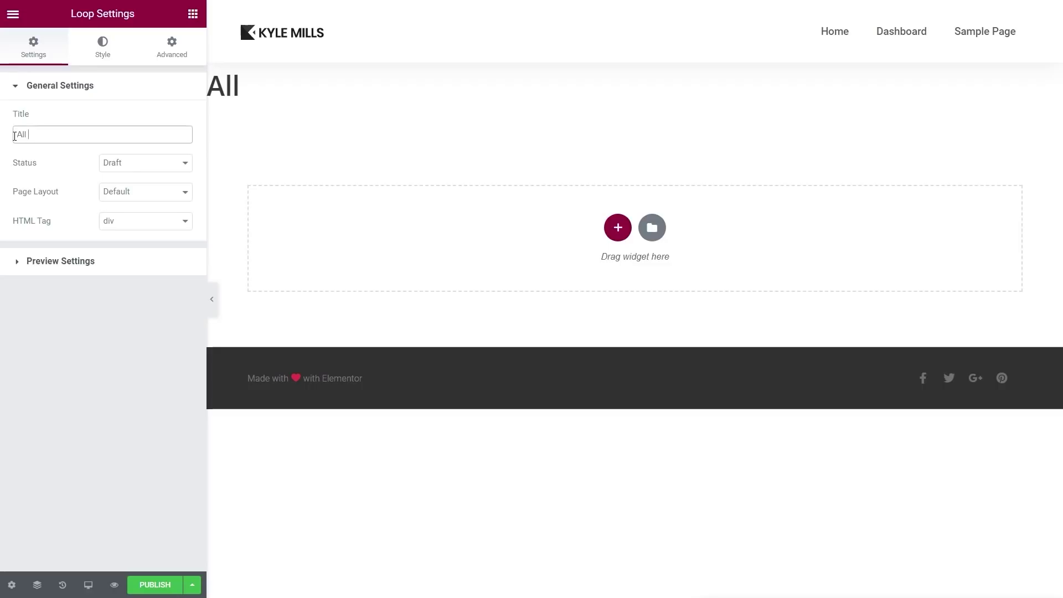
type("Posts Loop")
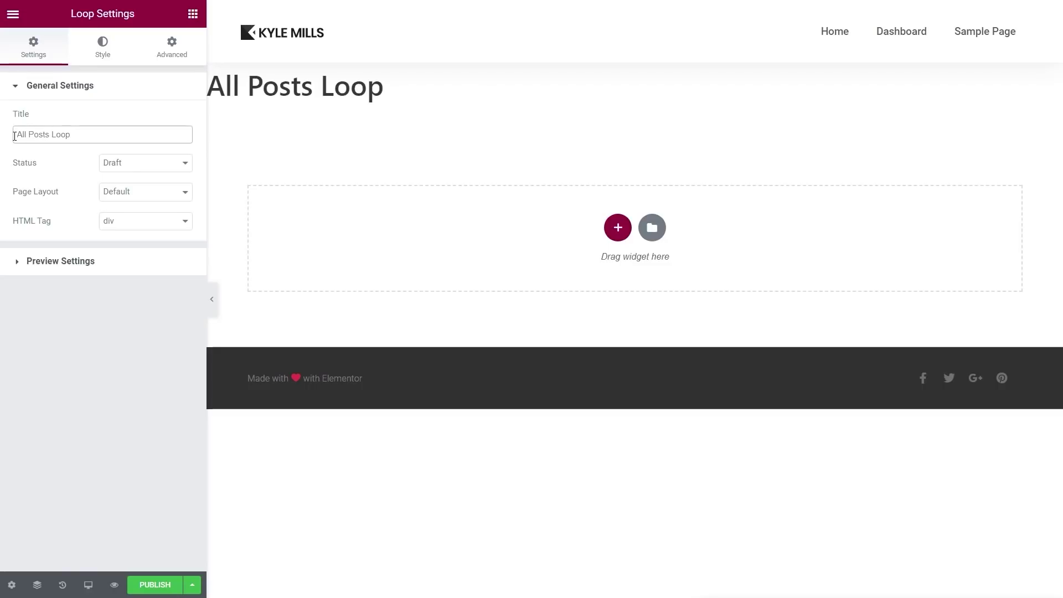
type(" Dashbaor")
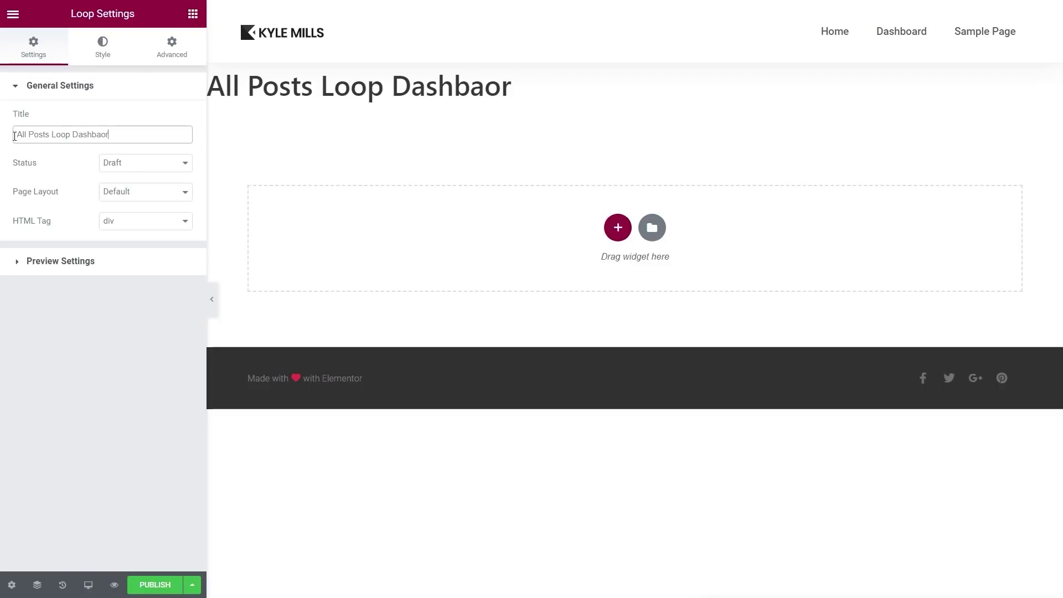
right_click(101, 133)
left_click(132, 143)
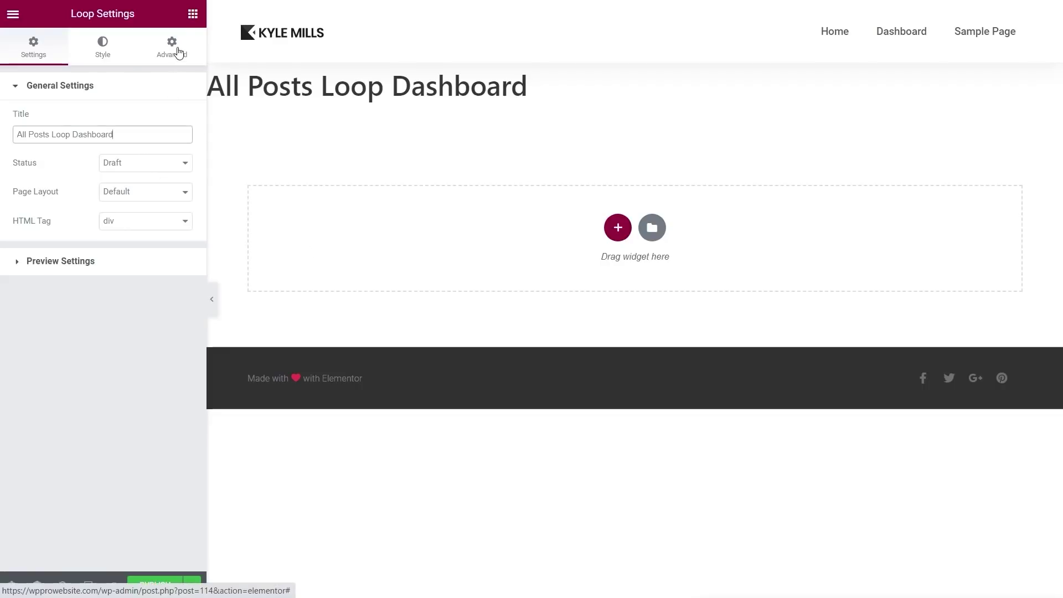
Add a two-column section with a one-third and two-thirds structure to the loop template, and narrow its first column further
left_click(193, 13)
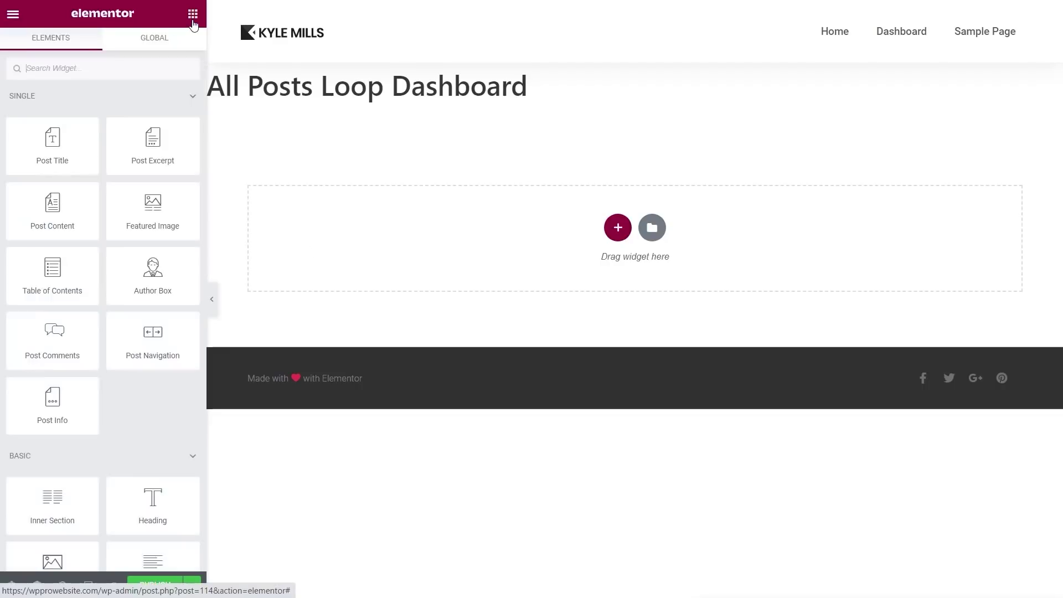
left_click(618, 229)
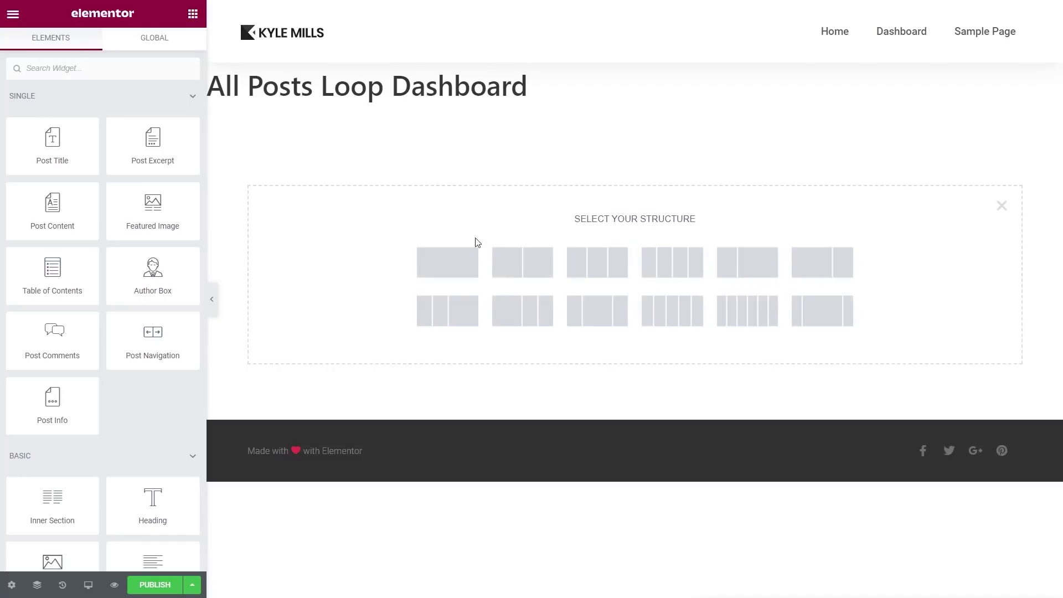
left_click(730, 269)
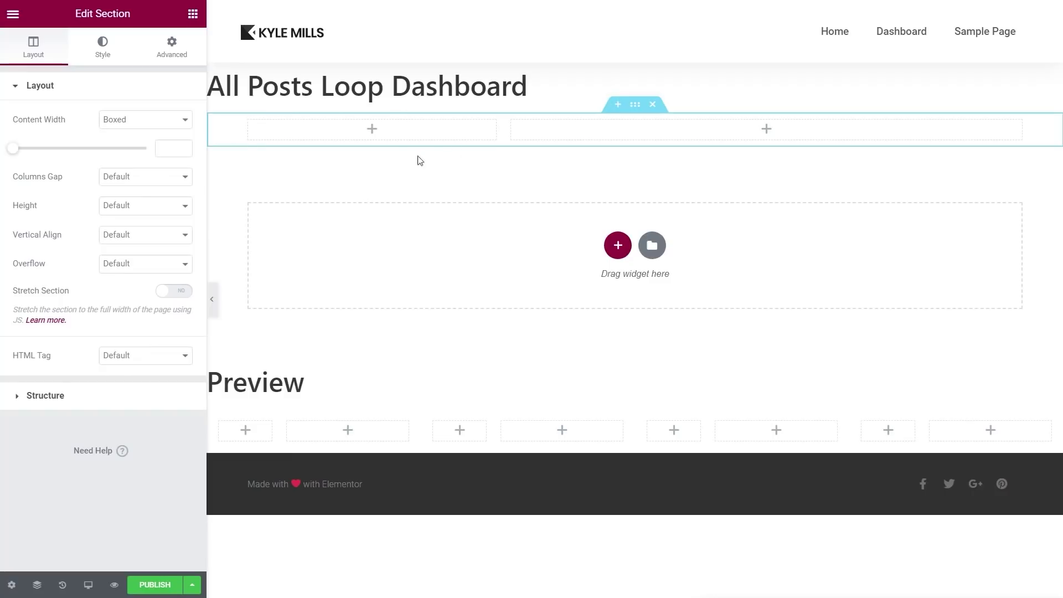
left_click_drag(502, 130, 359, 131)
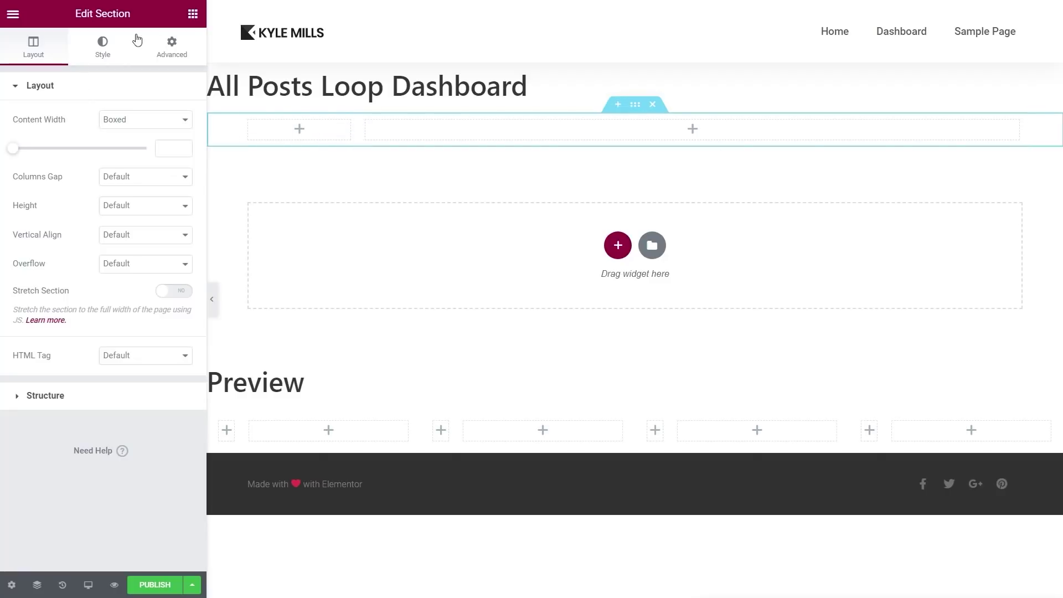
Place a Featured Image widget in the narrow column and set its image size to Medium - 300 x 300
left_click(194, 17)
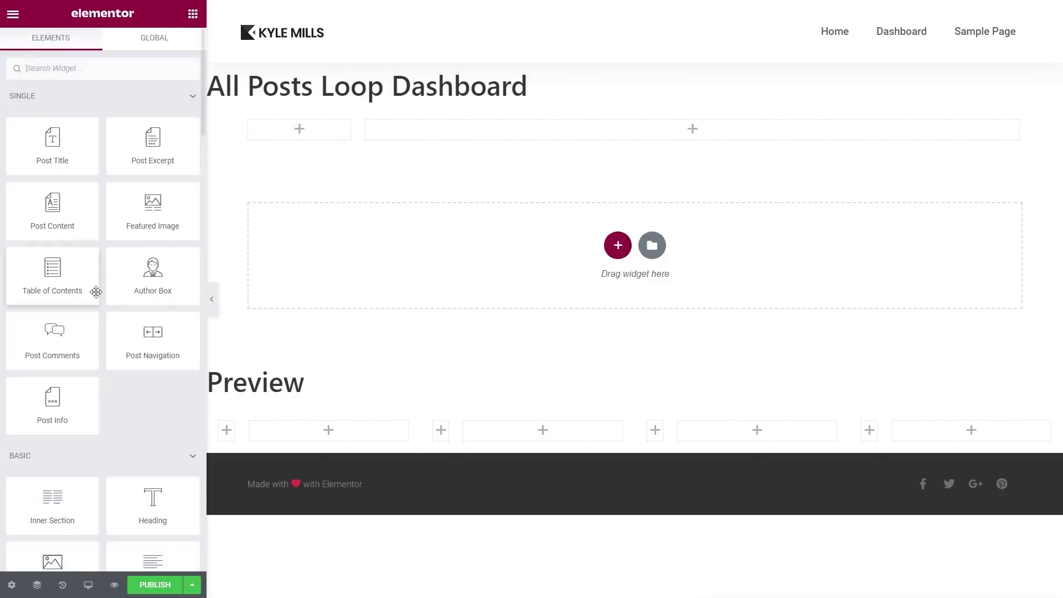
left_click_drag(145, 214, 280, 127)
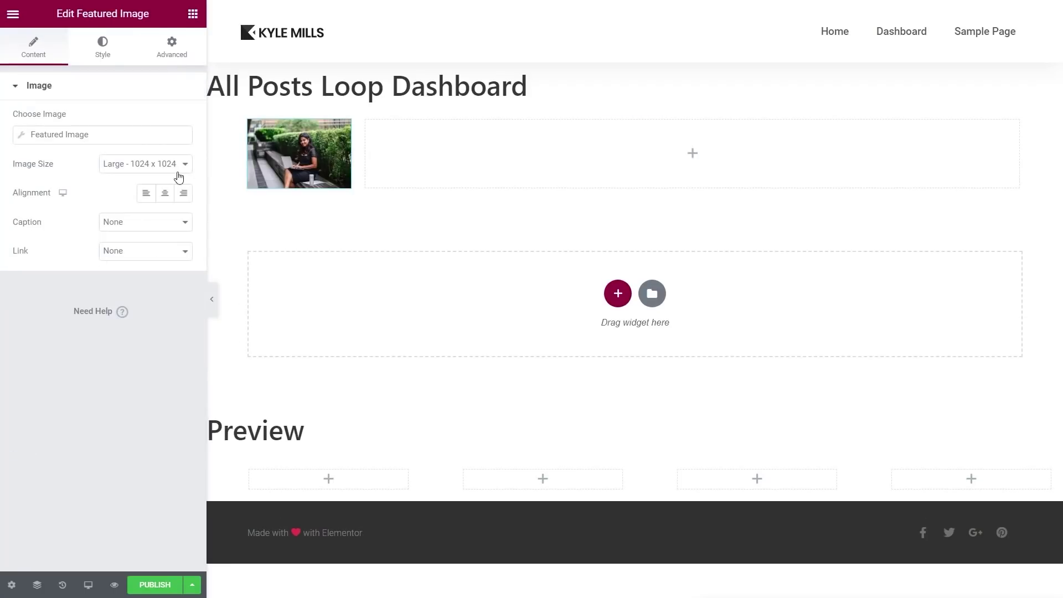
left_click(178, 176)
left_click(145, 193)
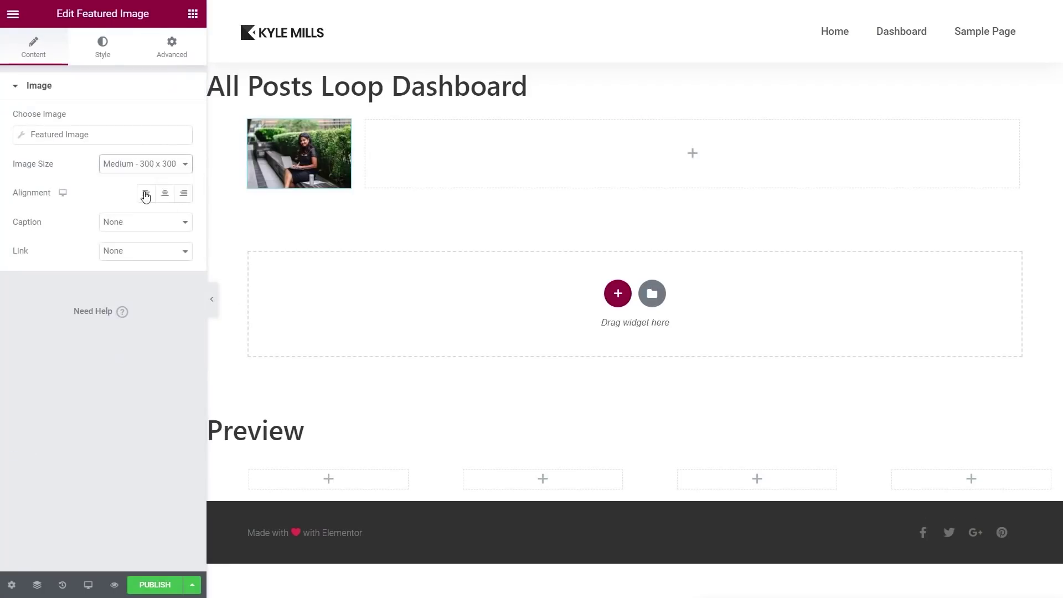
left_click(172, 45)
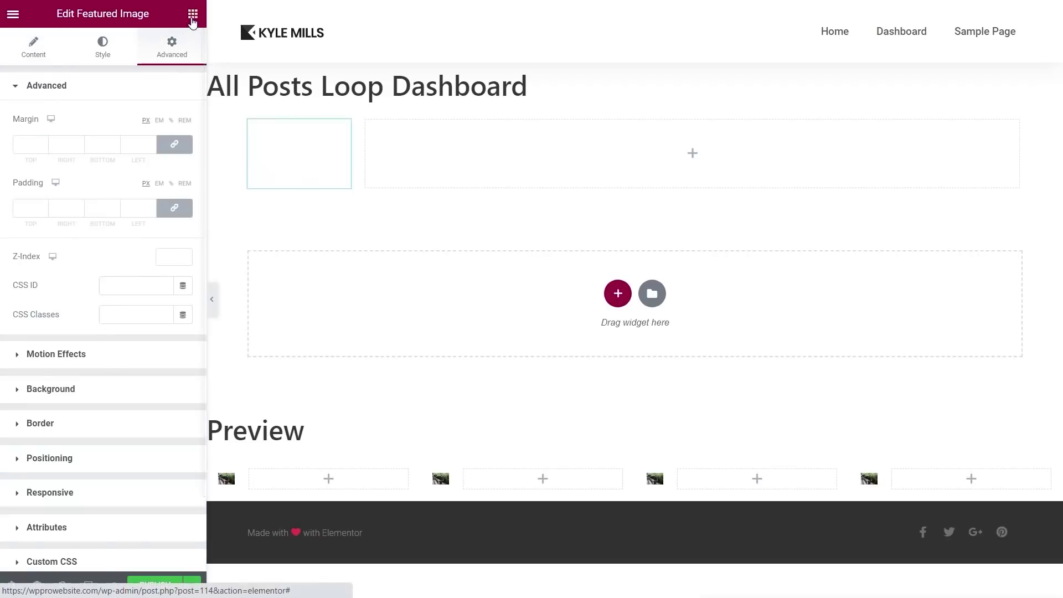
Place a Post Title widget in the wide column with a Post Info widget beneath it
left_click(193, 14)
left_click_drag(52, 153, 421, 150)
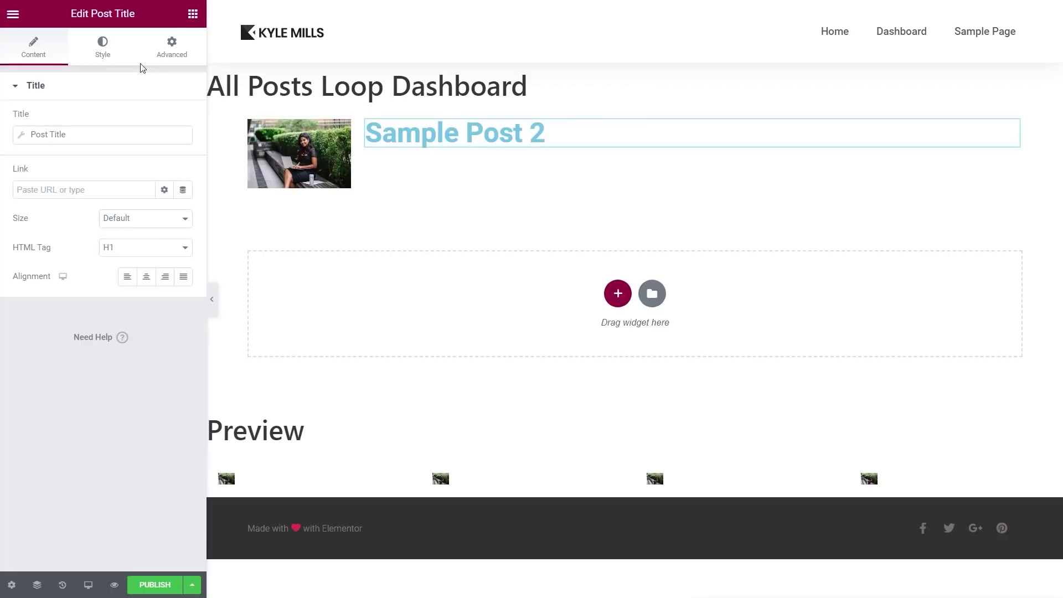
left_click(193, 13)
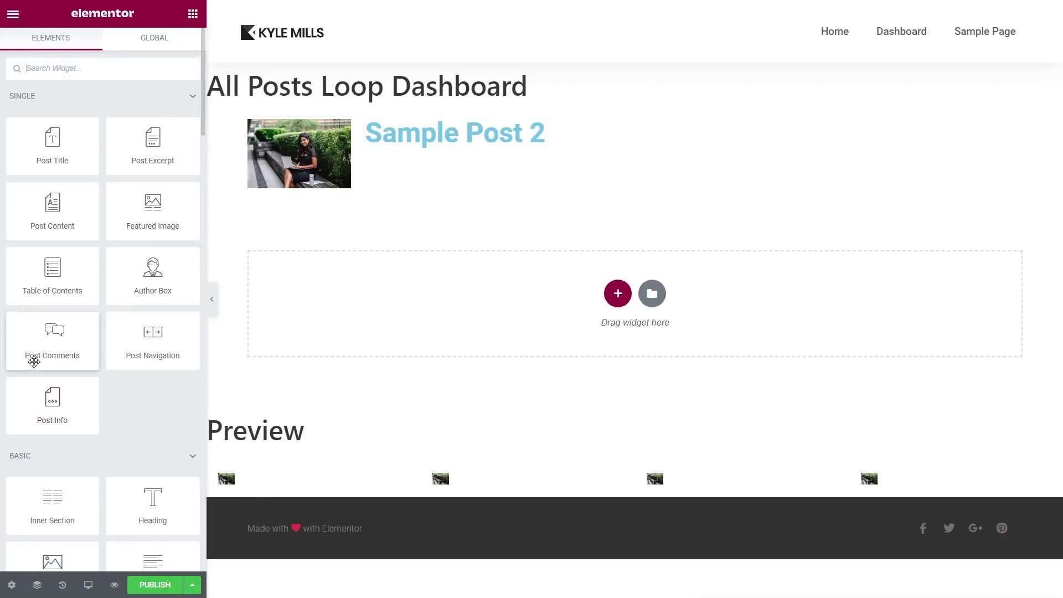
left_click_drag(31, 397, 432, 214)
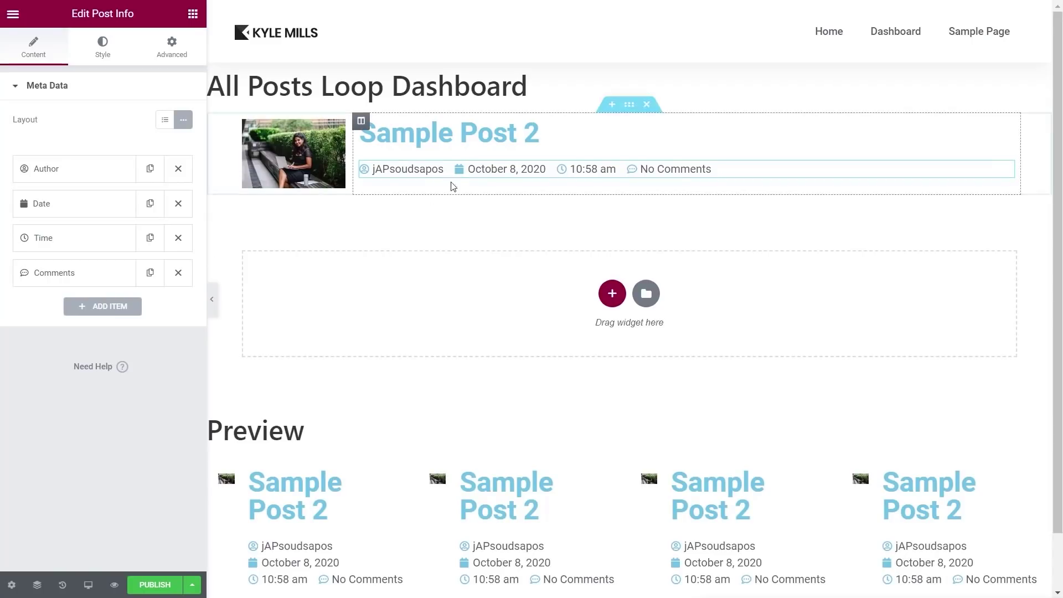
Set the Post Title's HTML tag to H3 and its text colour to the global Secondary colour
left_click(470, 135)
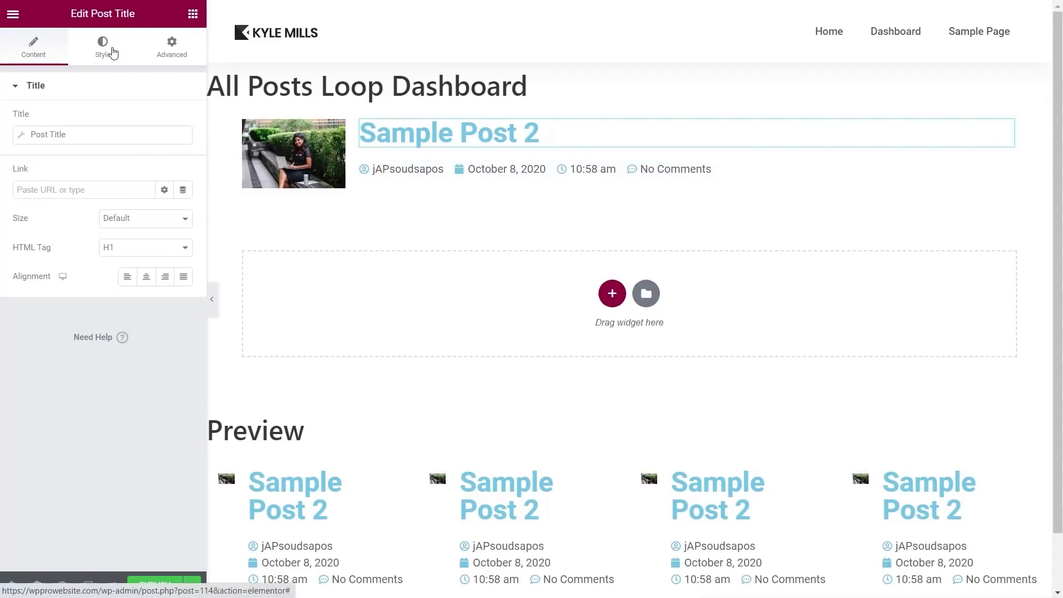
left_click(111, 251)
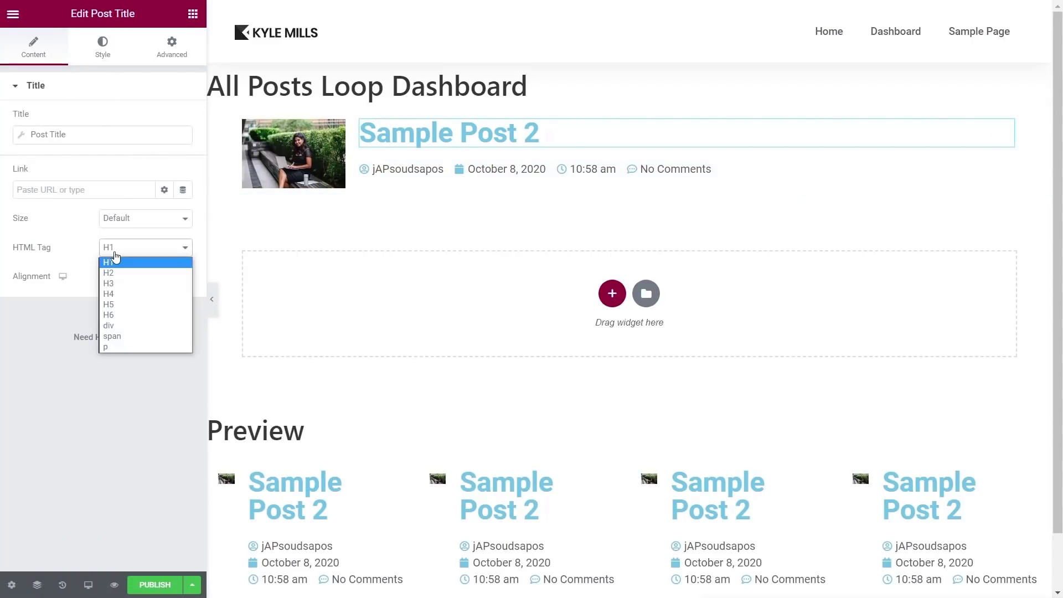
left_click(119, 288)
left_click(101, 50)
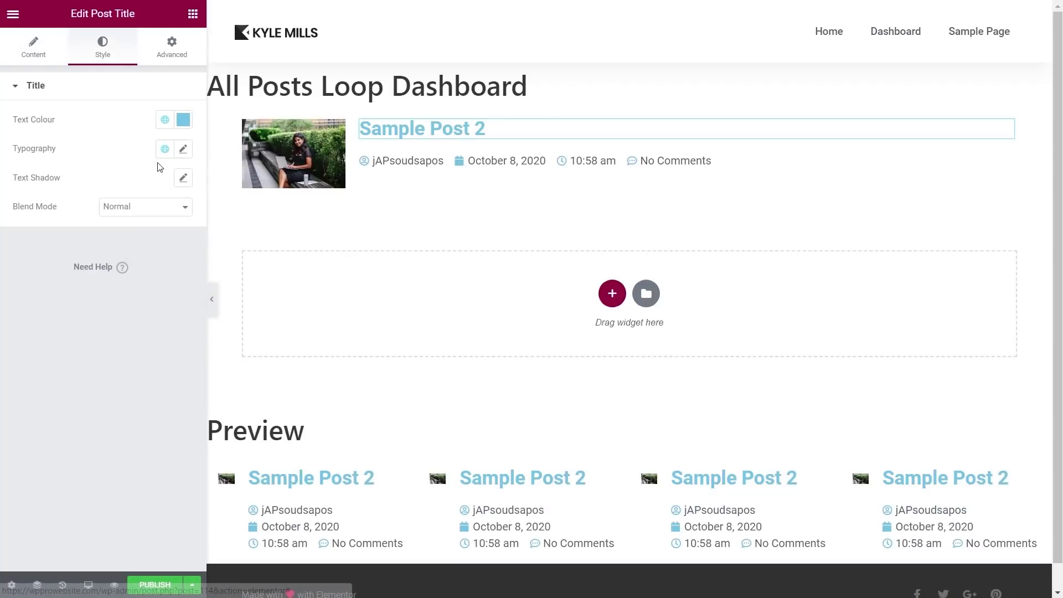
left_click(164, 120)
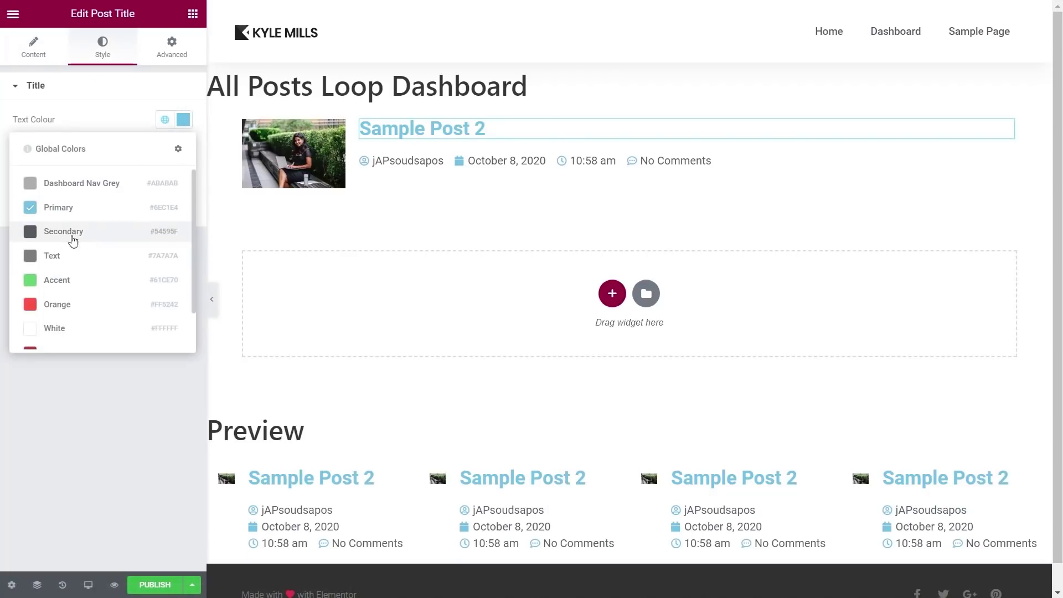
left_click(62, 232)
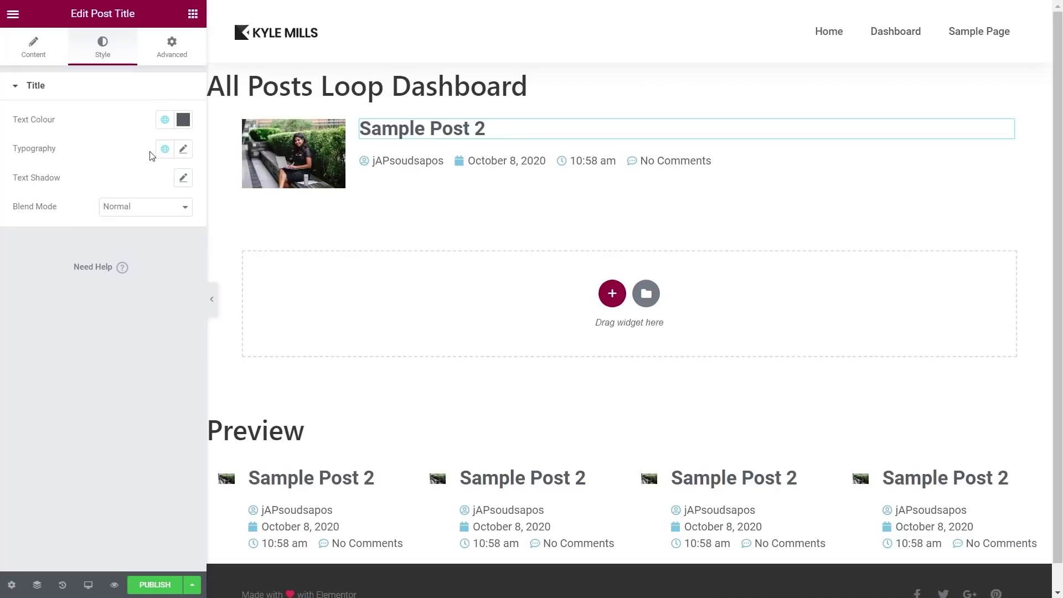
Set the Post Title's typography to Poppins at 16 px with a font weight of 400
left_click(183, 151)
left_click(146, 218)
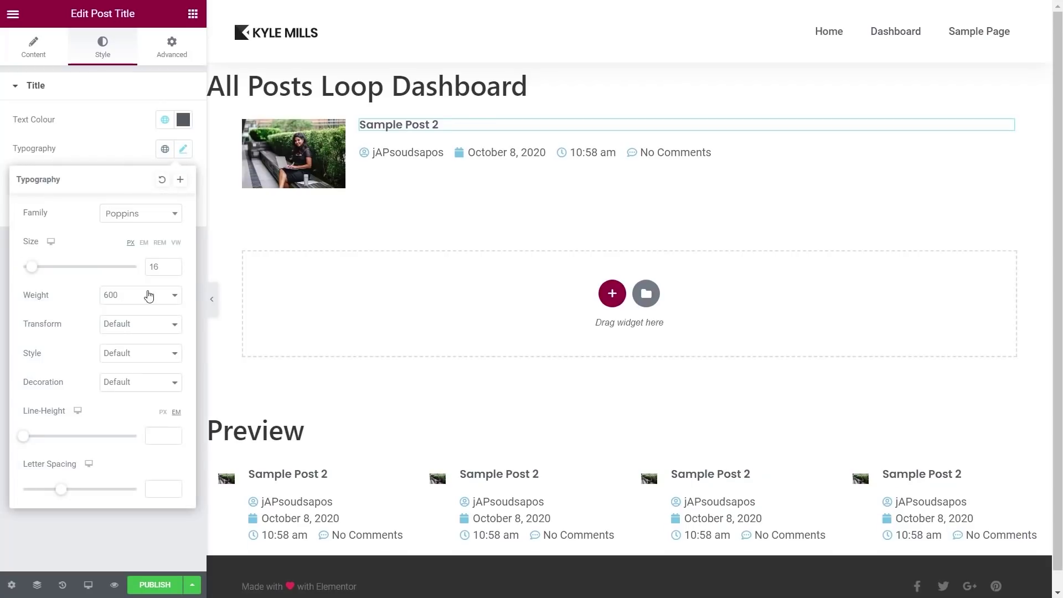
left_click(147, 295)
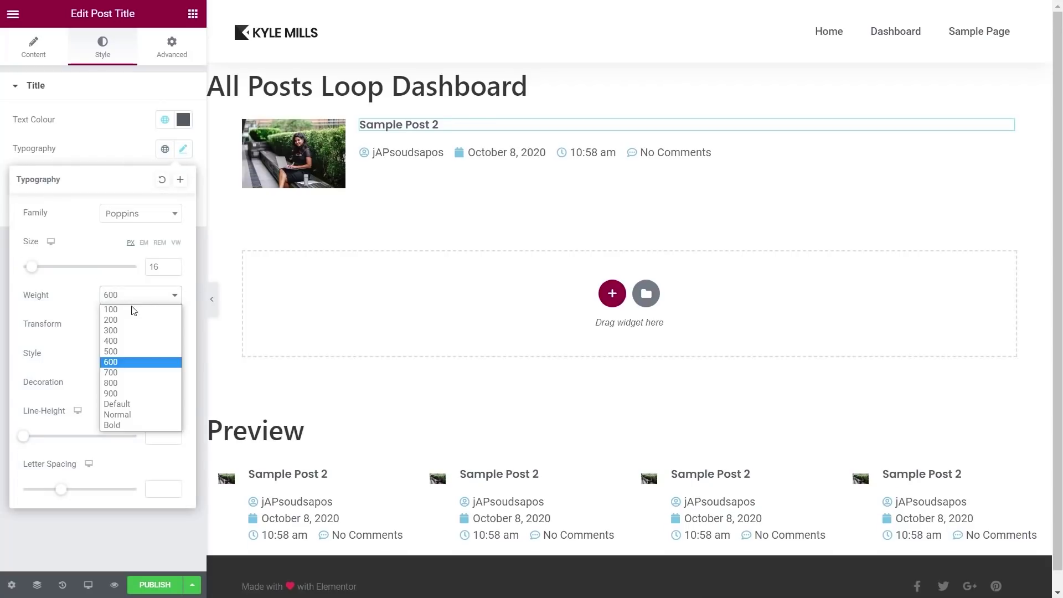
left_click(124, 342)
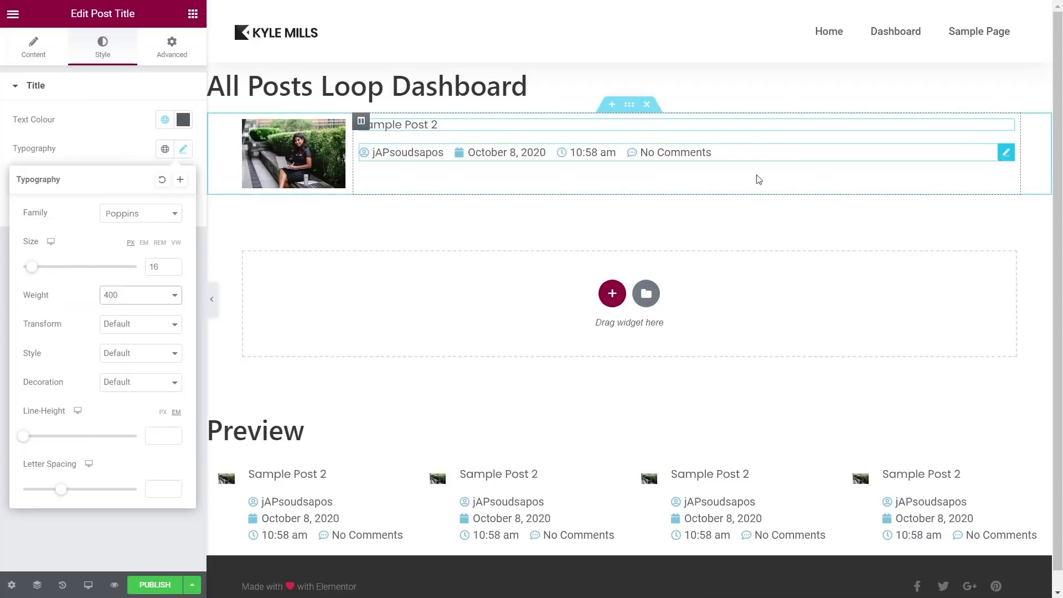
Set the Post Info widget's text colour to the global Text colour
left_click(917, 160)
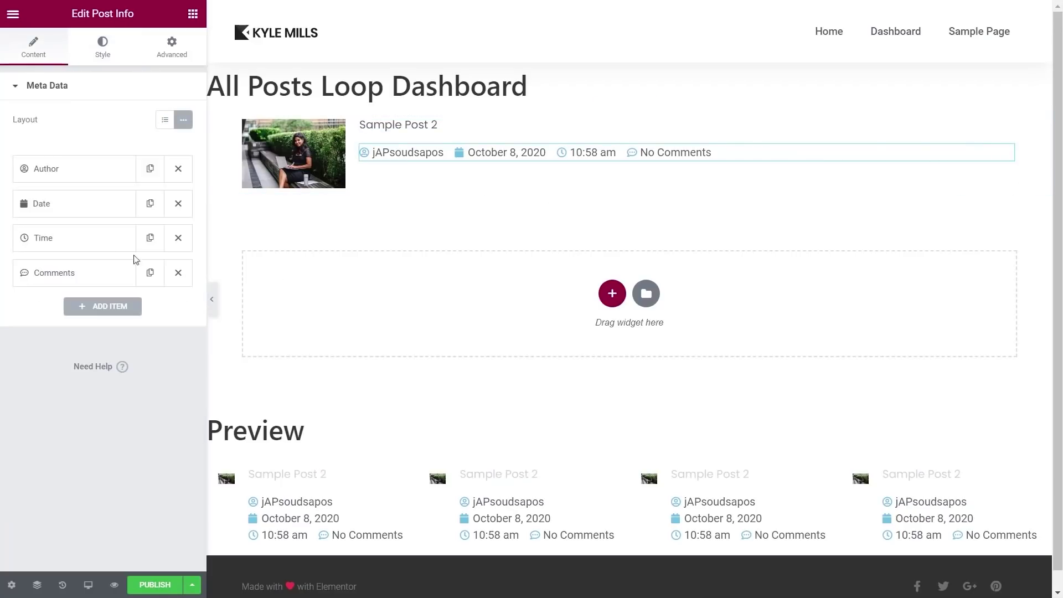
left_click(111, 58)
left_click(43, 283)
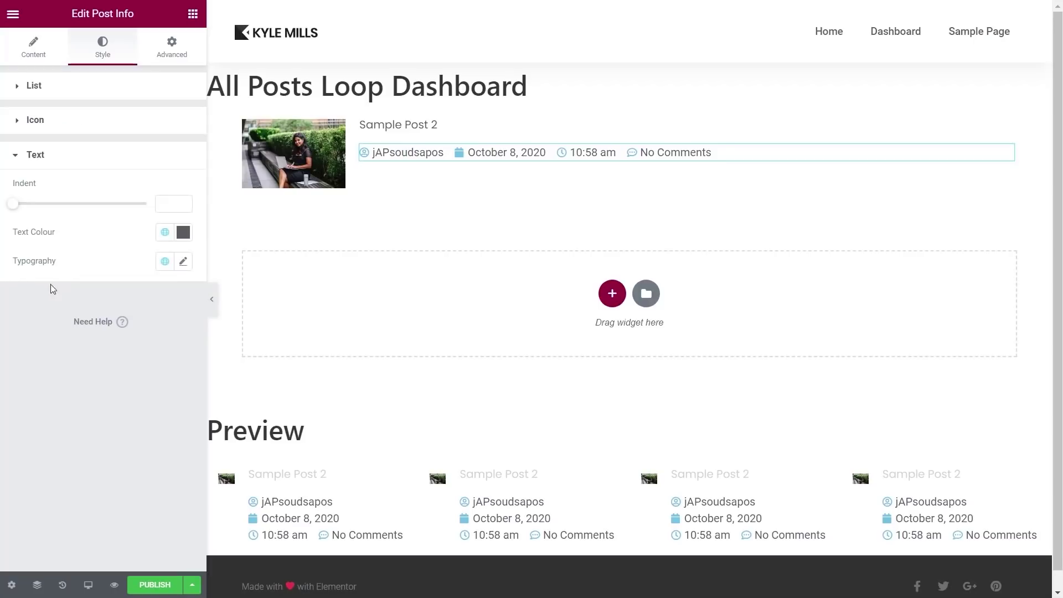
left_click(164, 232)
left_click(66, 371)
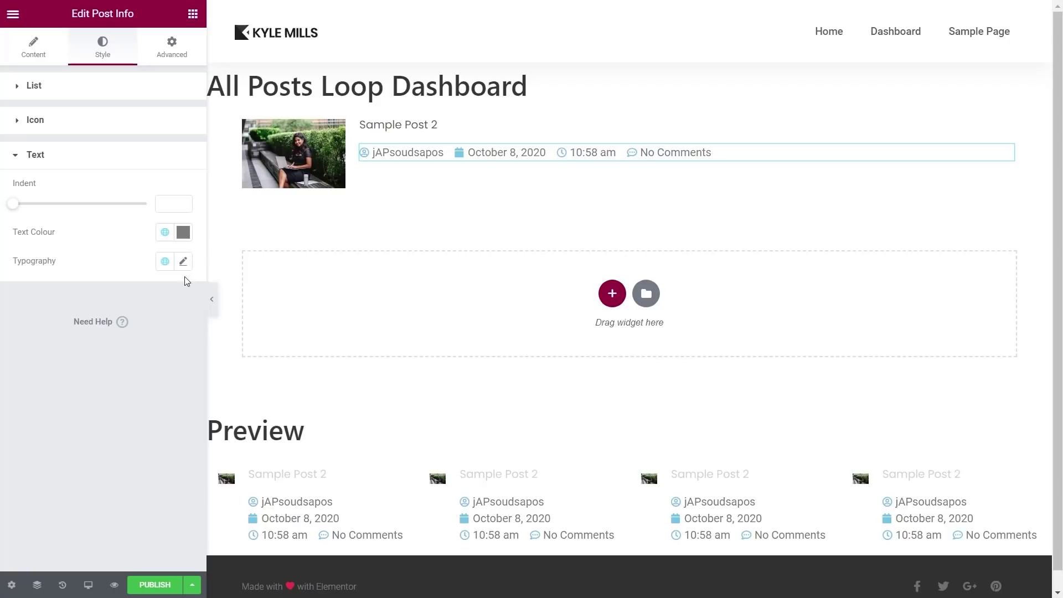
Set the Post Info text's typography to the Poppins family at 12 px
left_click(183, 261)
left_click(149, 331)
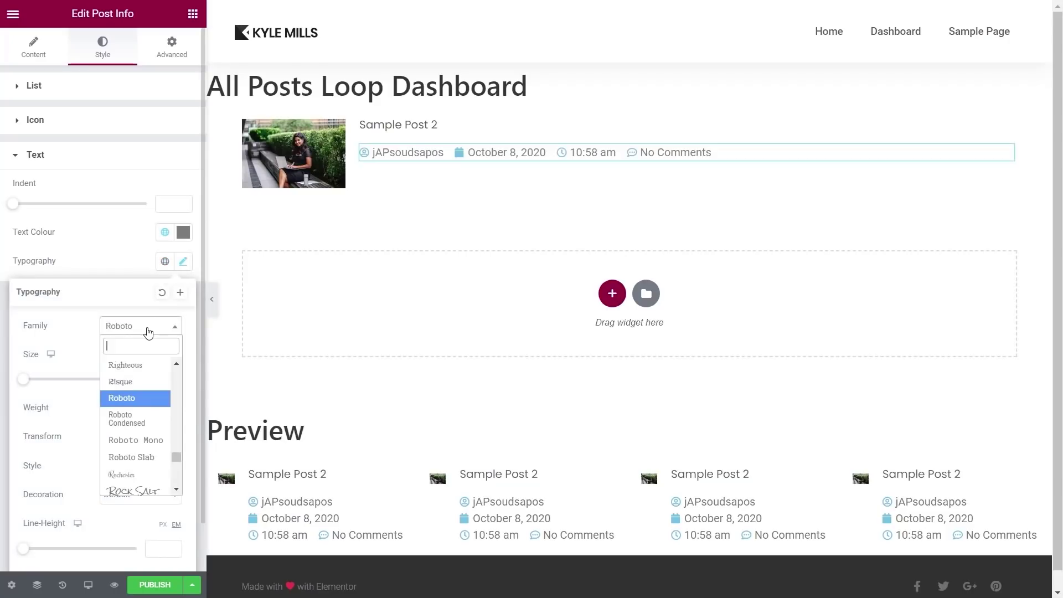
left_click(133, 395)
left_click(161, 378)
type("12")
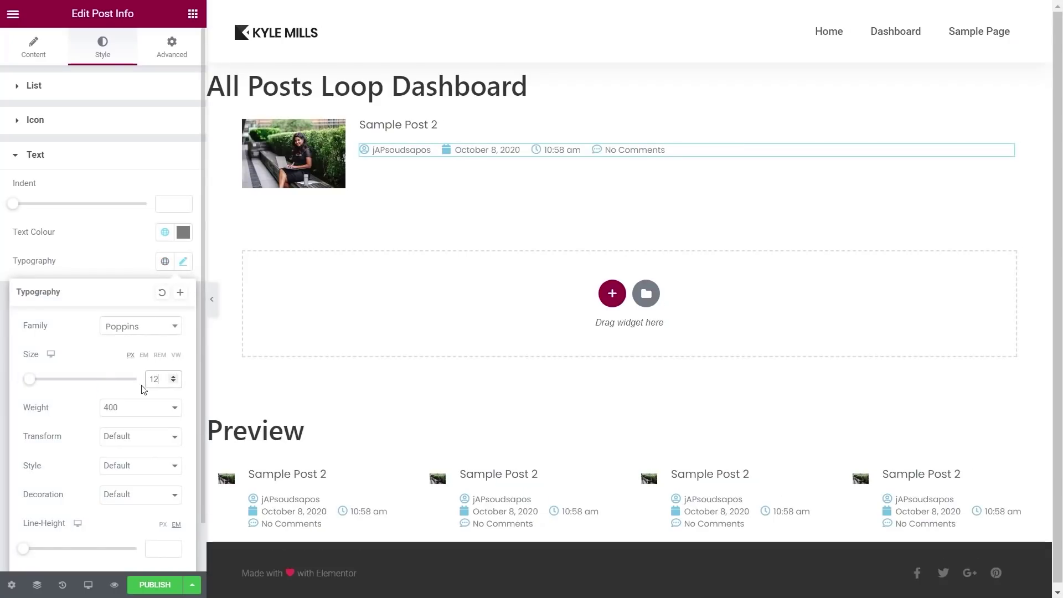
Set the Post Info icons' size to 12 and their colour to the global Orange
left_click(121, 247)
left_click(35, 121)
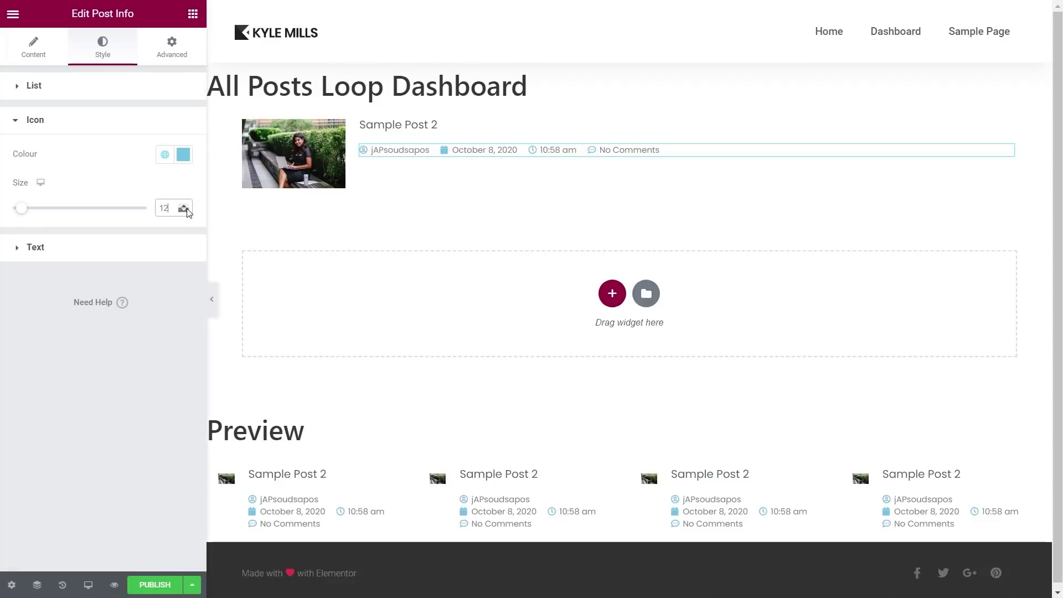
left_click(165, 154)
left_click(72, 342)
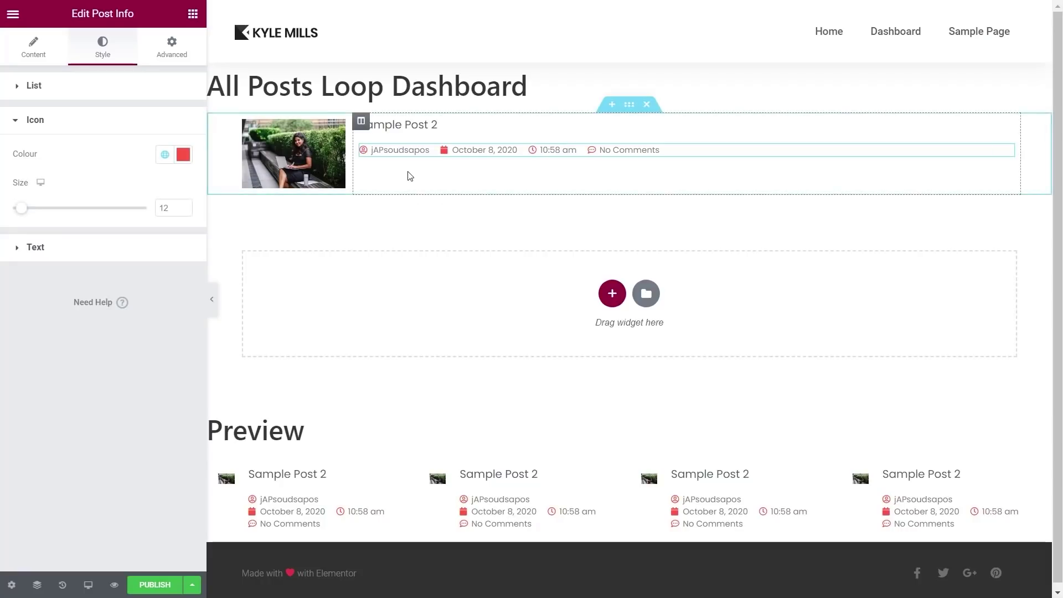
Add a third column after the post details column and resize the columns so the image and new columns are narrow
right_click(374, 130)
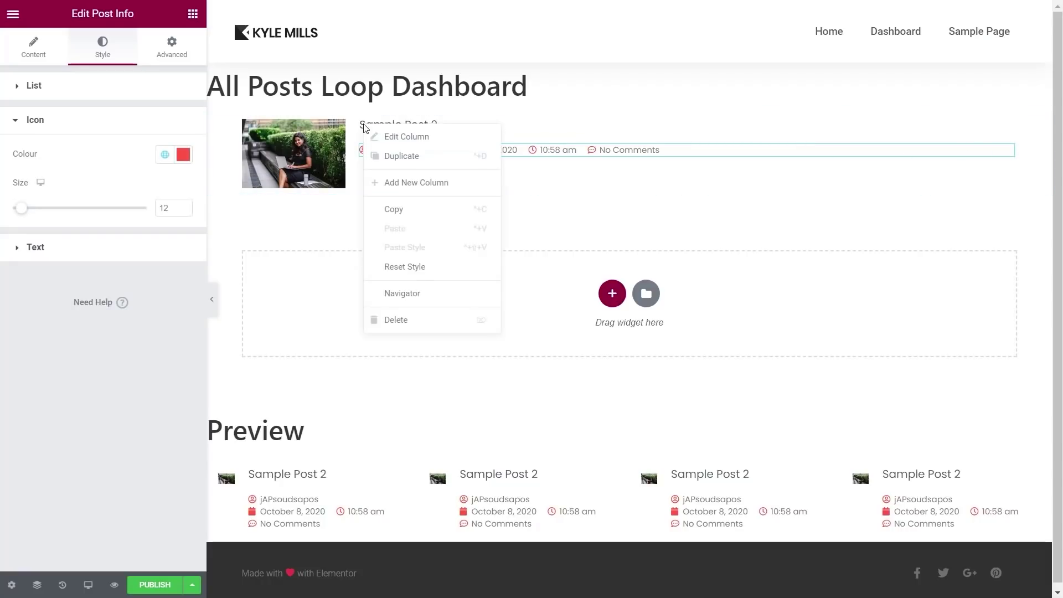
left_click(403, 189)
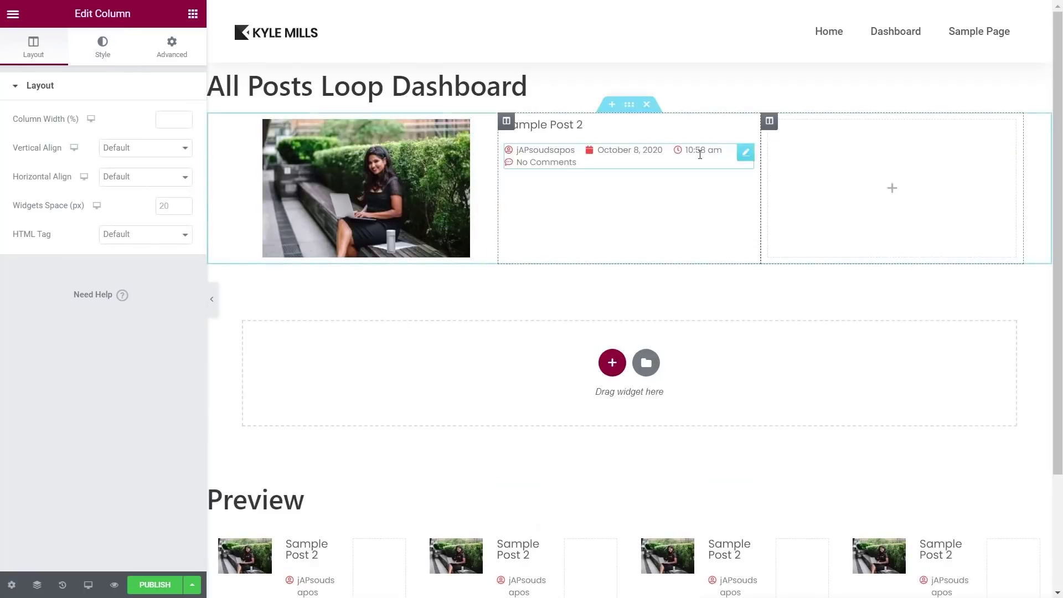
left_click_drag(495, 173, 353, 168)
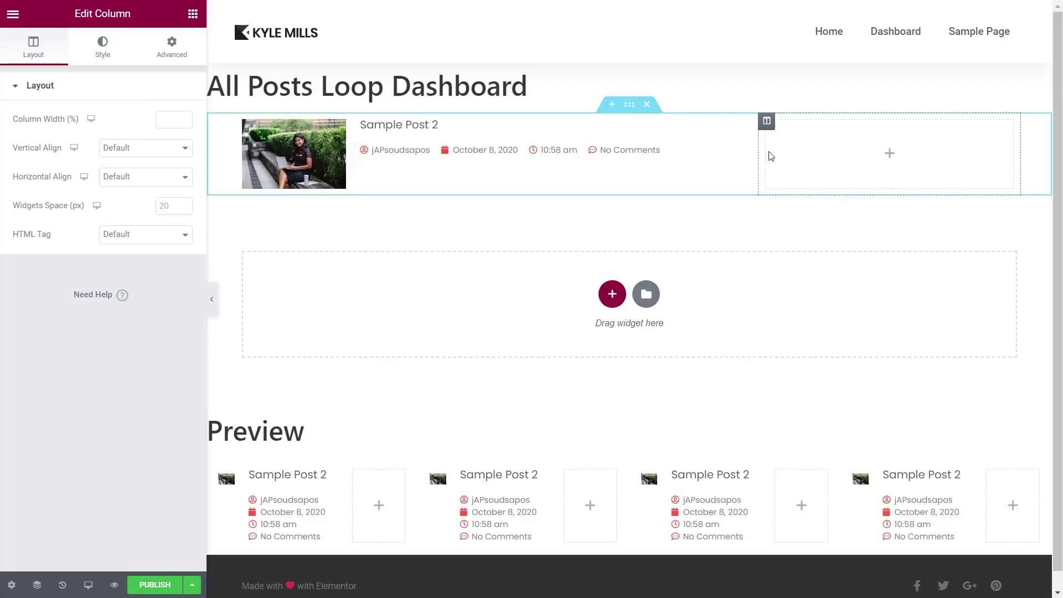
left_click_drag(757, 155, 904, 150)
Place an Edit Button widget from the Frontend Buttons group in the new empty column
left_click(193, 13)
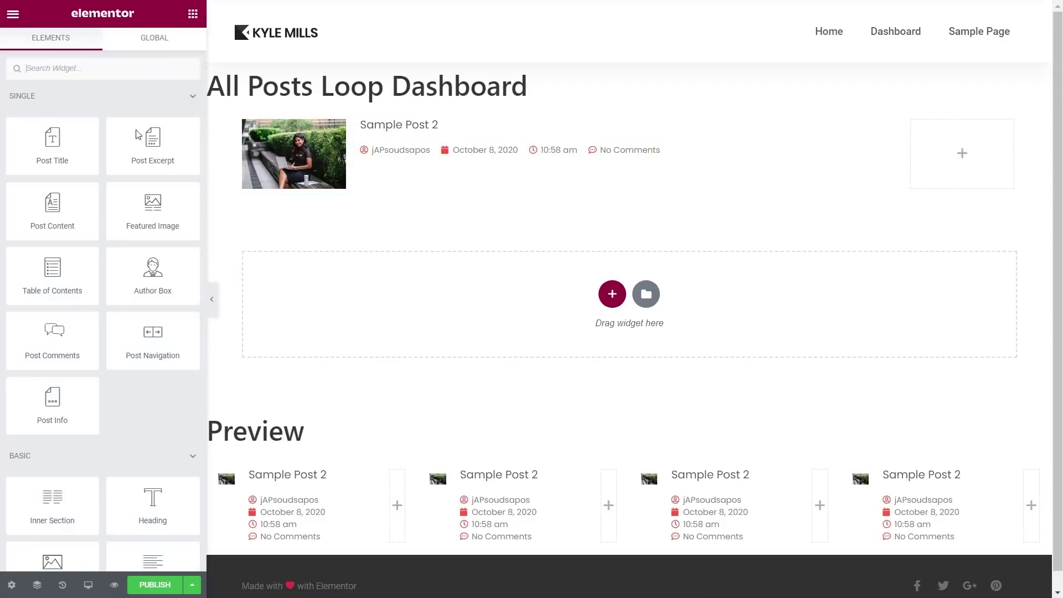
scroll(135, 411, "down", 20)
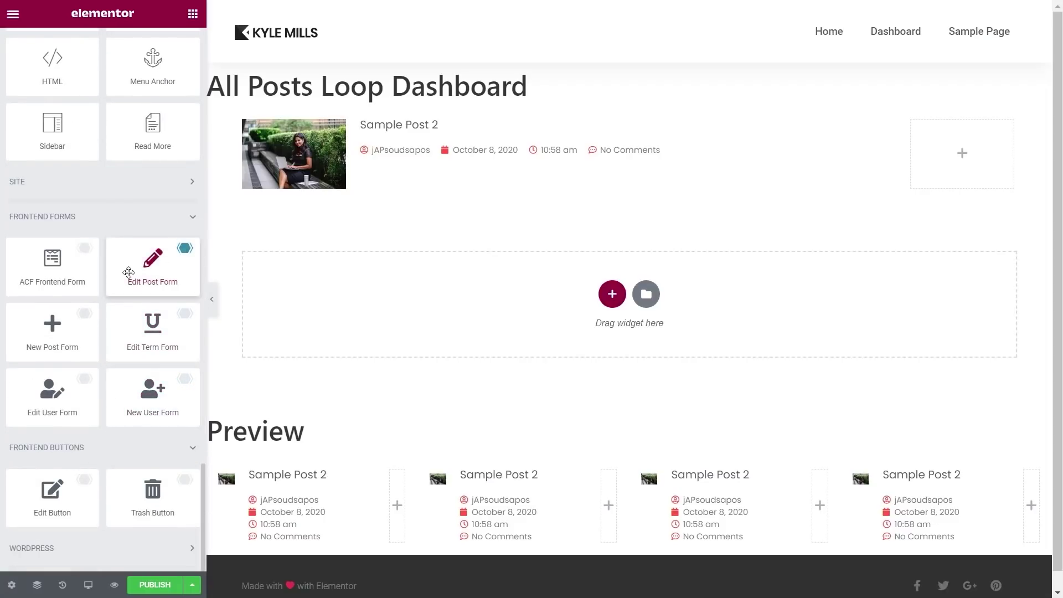
left_click_drag(54, 500, 969, 145)
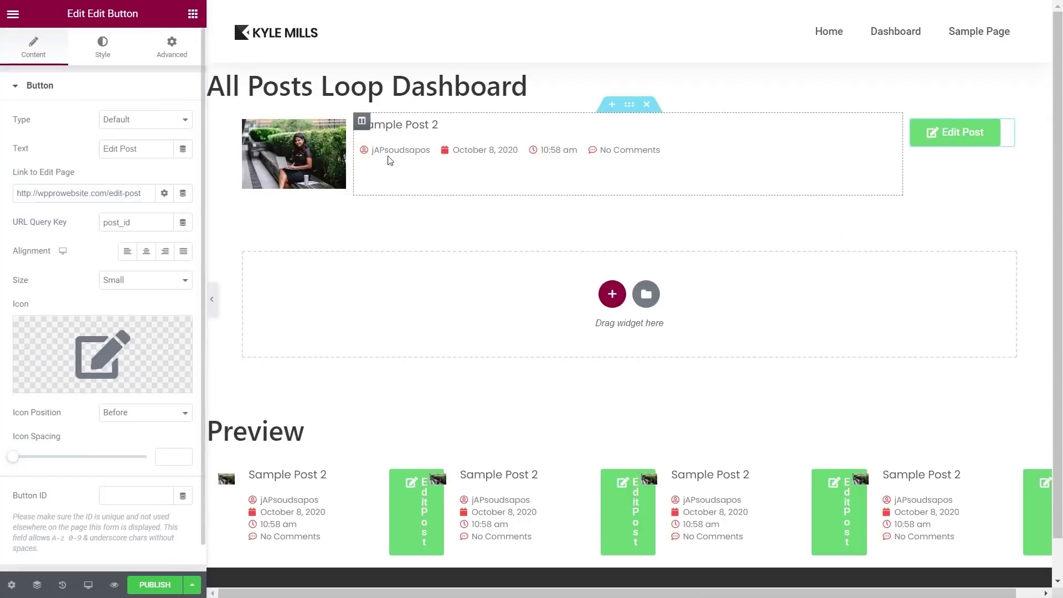
Set the loop section's vertical alignment to Middle
left_click(629, 104)
left_click(103, 54)
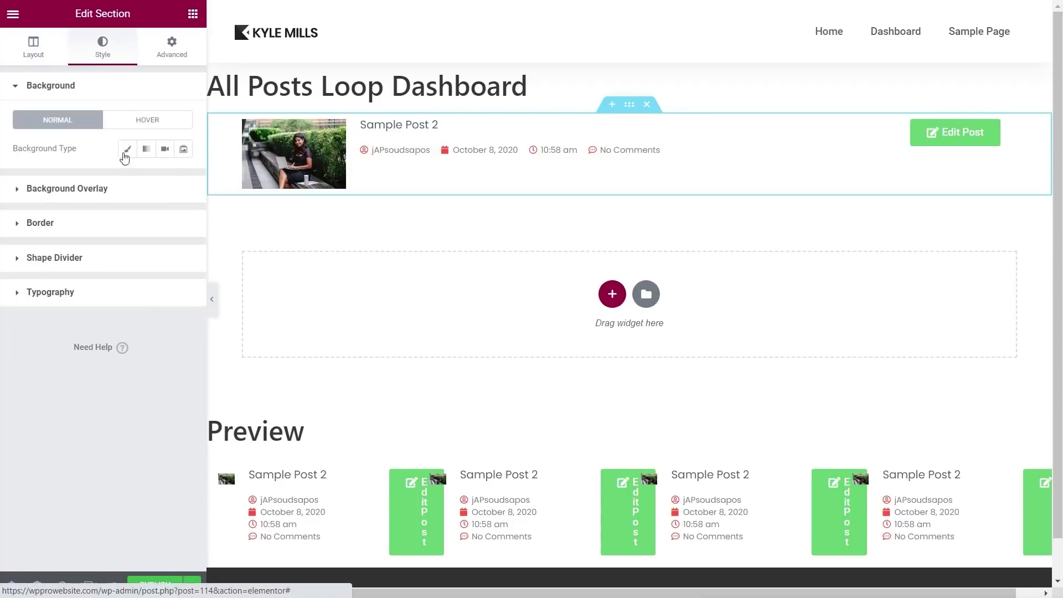
left_click(34, 51)
left_click(142, 209)
left_click(141, 209)
left_click(140, 235)
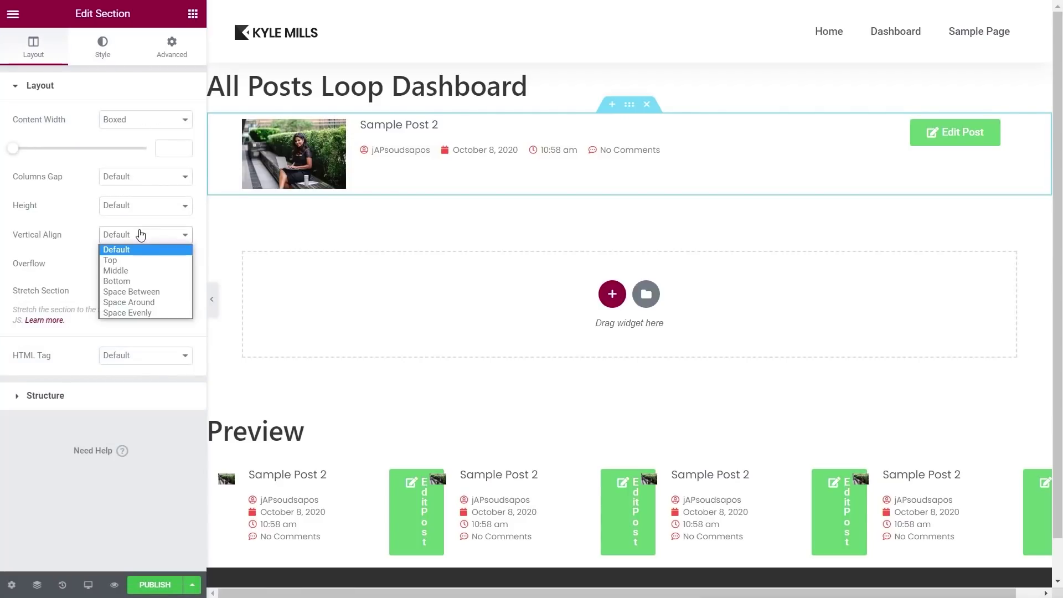
left_click(138, 271)
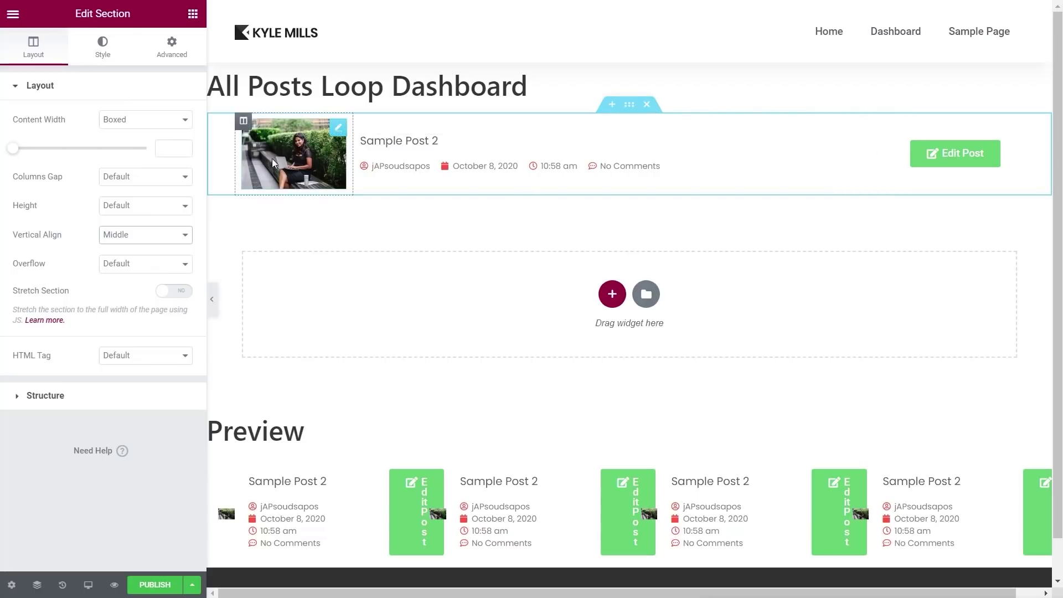
Give the featured image column a classic background in the global White colour
left_click(243, 121)
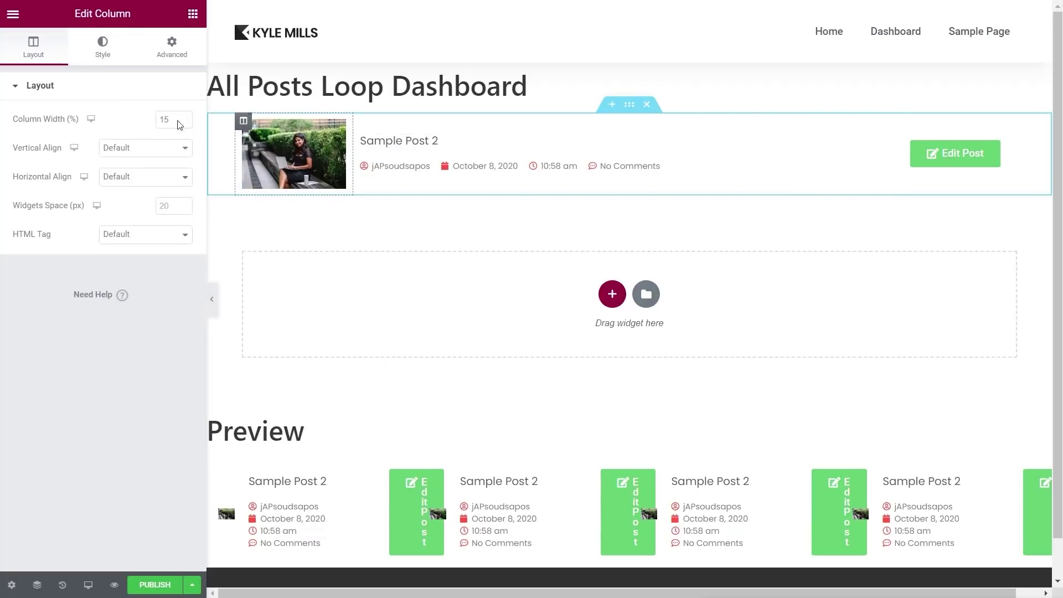
left_click(102, 48)
left_click(146, 148)
left_click(164, 178)
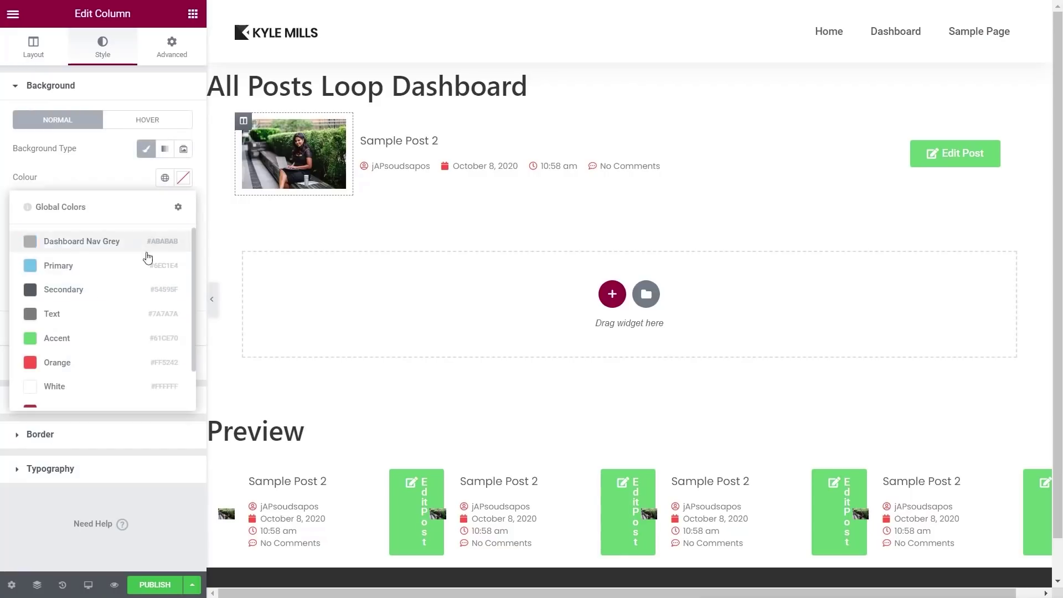
left_click(77, 386)
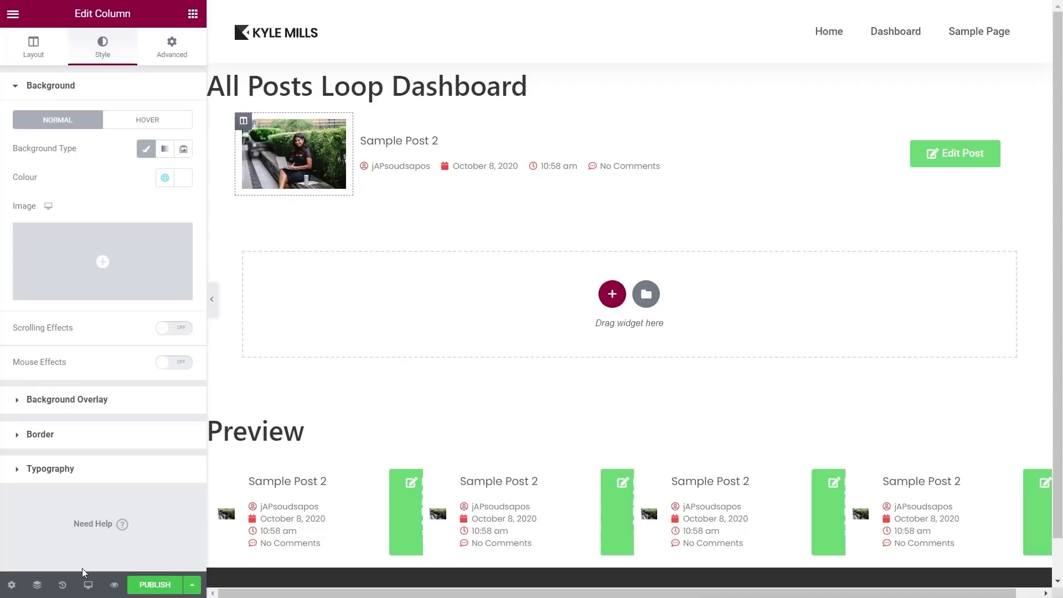
Publish the All Posts Loop Dashboard template and open the All Posts page for editing in Elementor
left_click(147, 585)
left_click(855, 571)
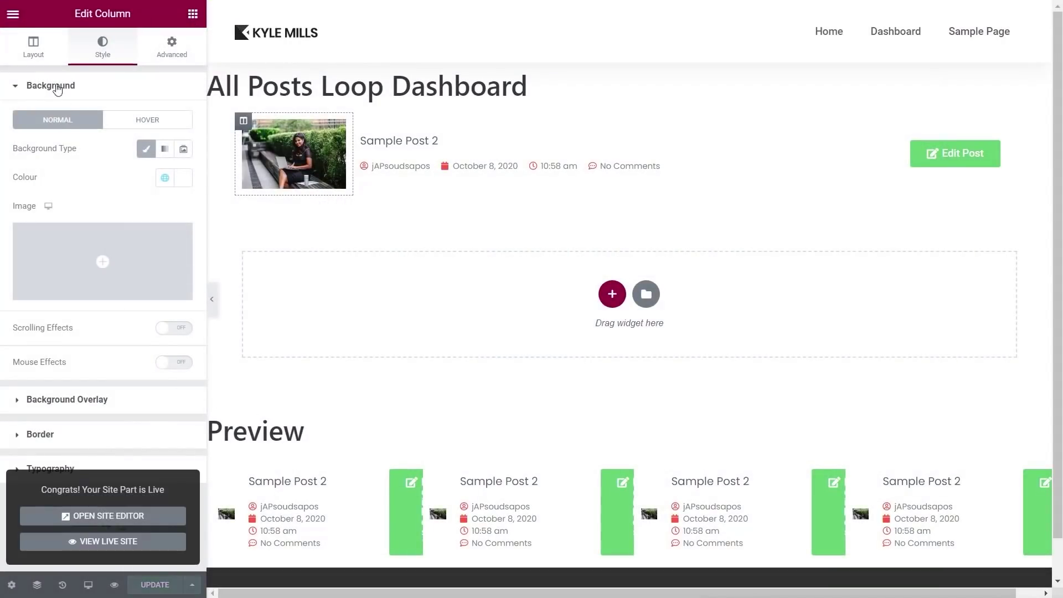
left_click(15, 16)
left_click(85, 254)
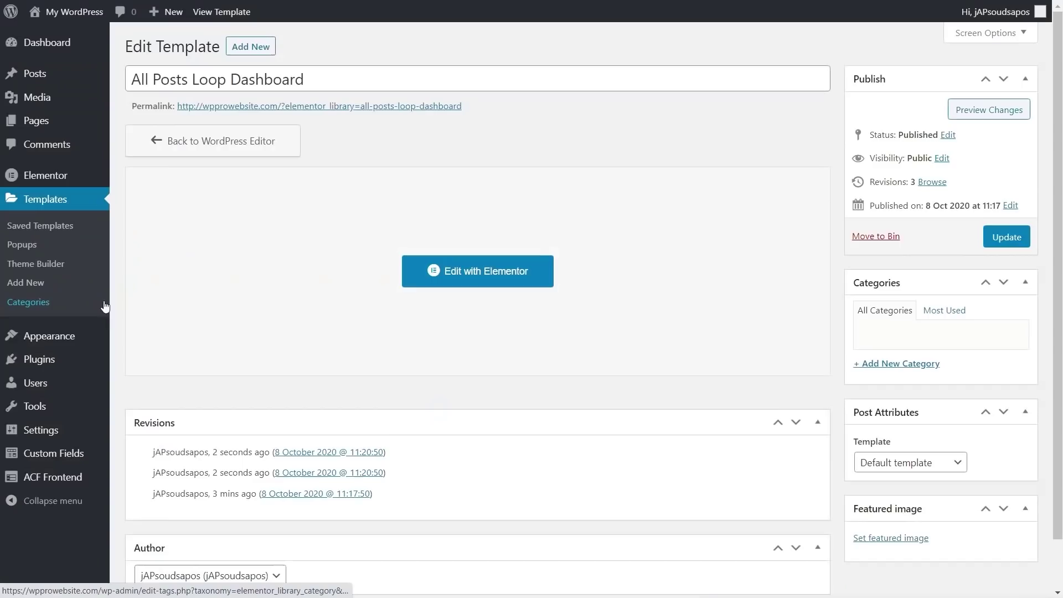
left_click(121, 124)
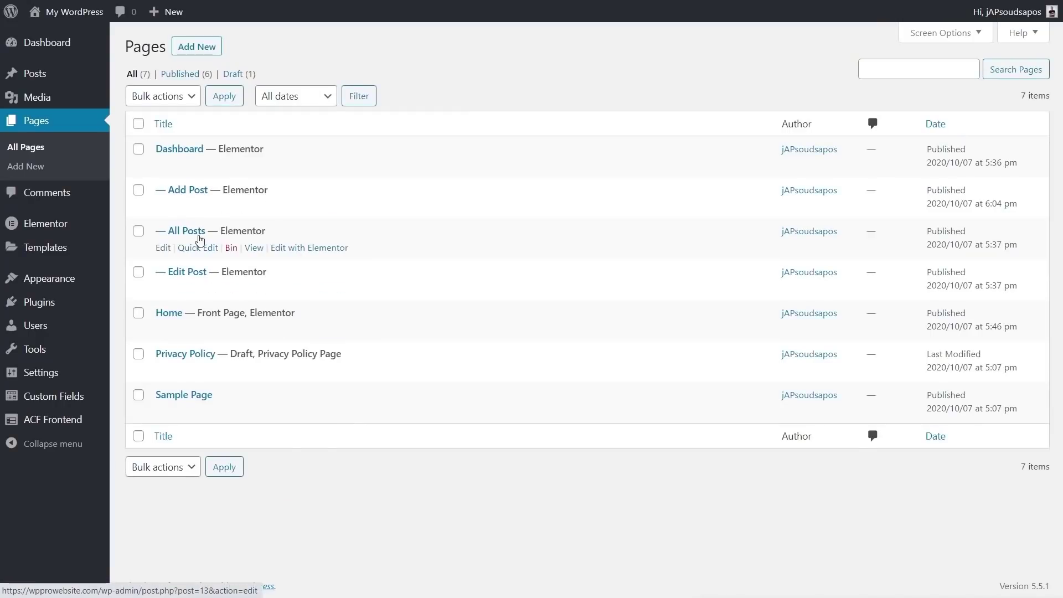
left_click(299, 248)
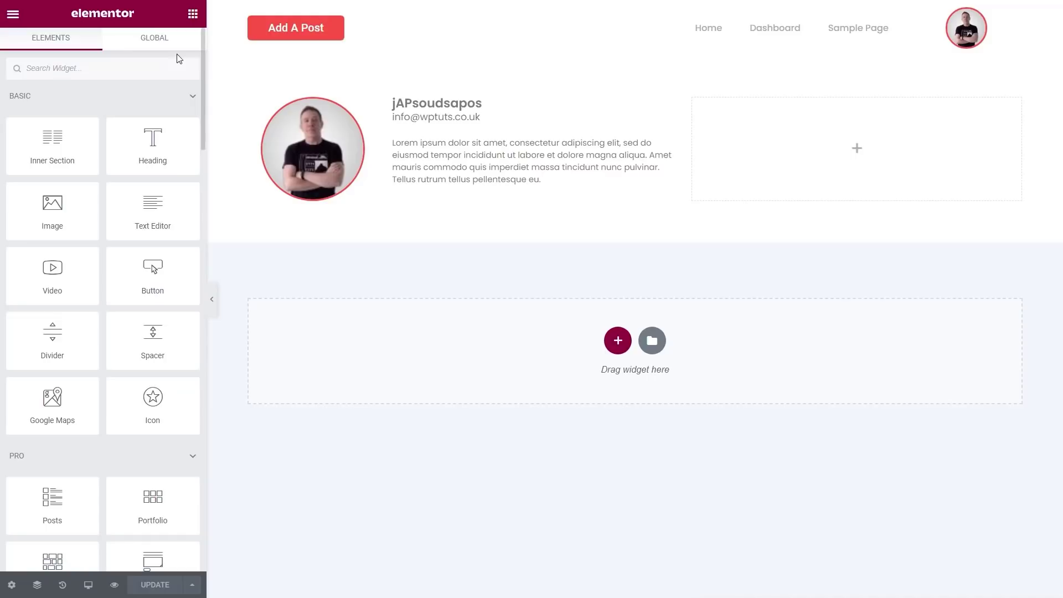
Place a Posts widget below the profile section with the Custom skin and All Posts Loop Dashboard as its default template
left_click_drag(44, 510, 394, 382)
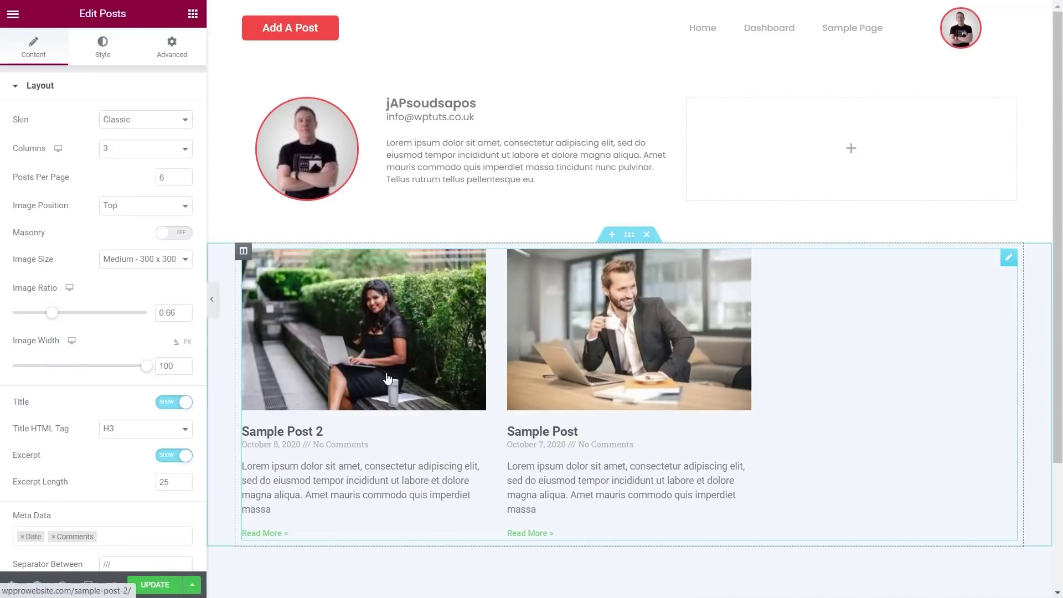
left_click(146, 120)
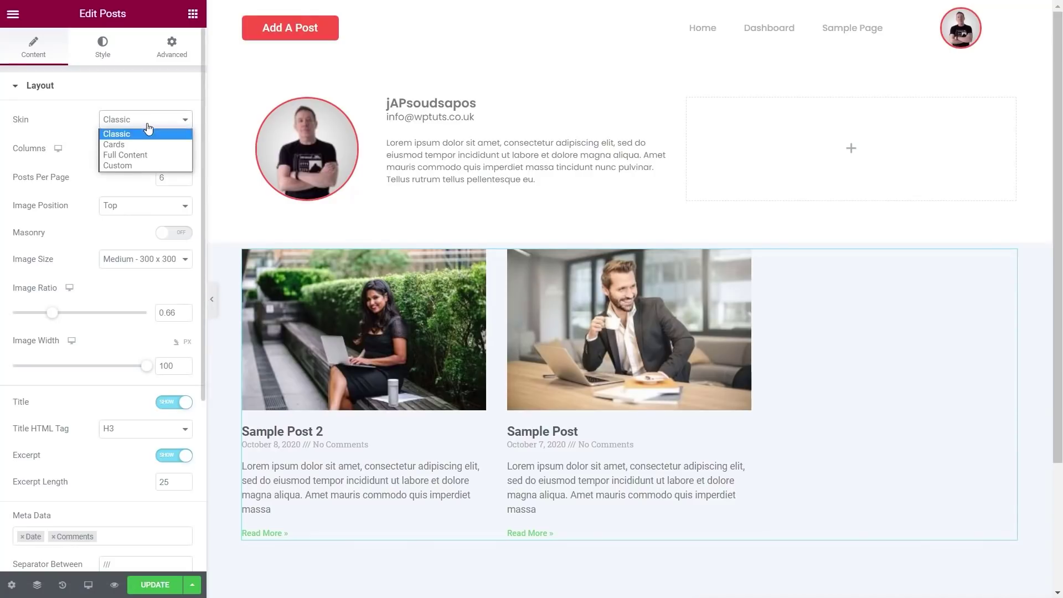
left_click(128, 167)
left_click(127, 165)
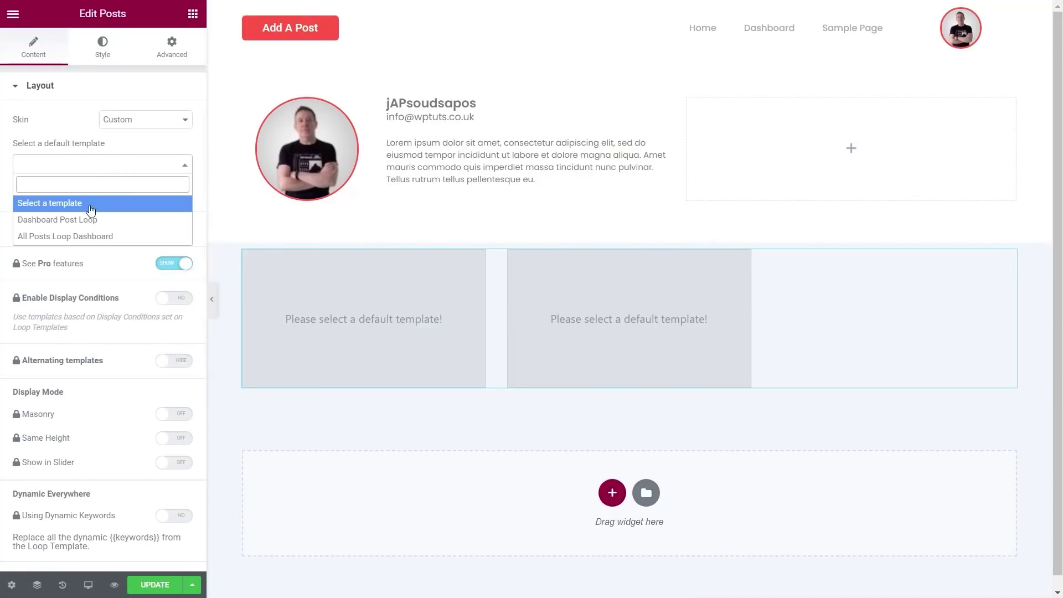
left_click(92, 237)
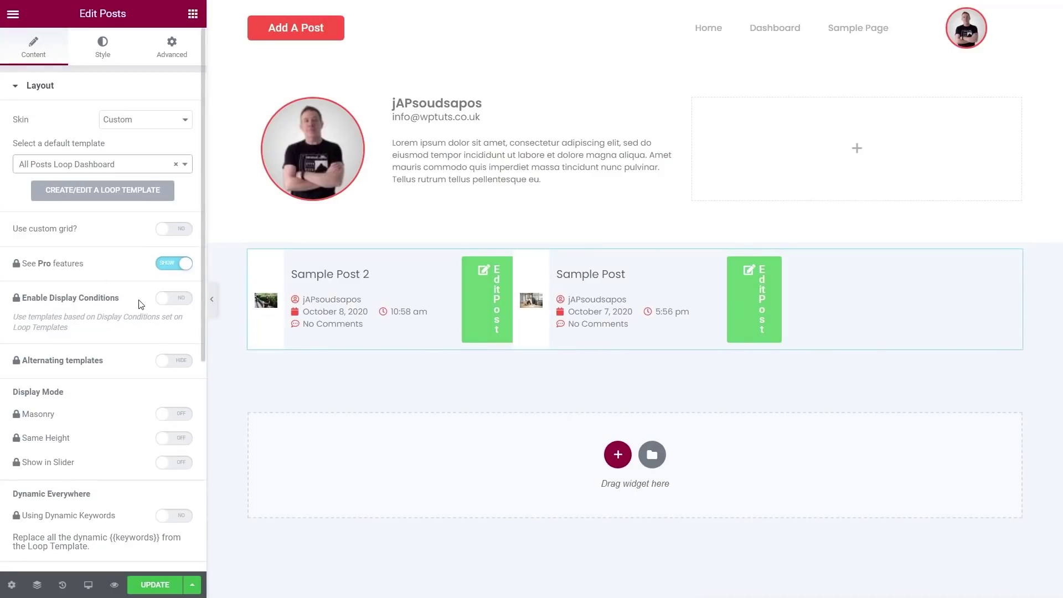
Set the Posts widget's layout to 1 column with 10 posts per page
scroll(105, 449, "down", 2)
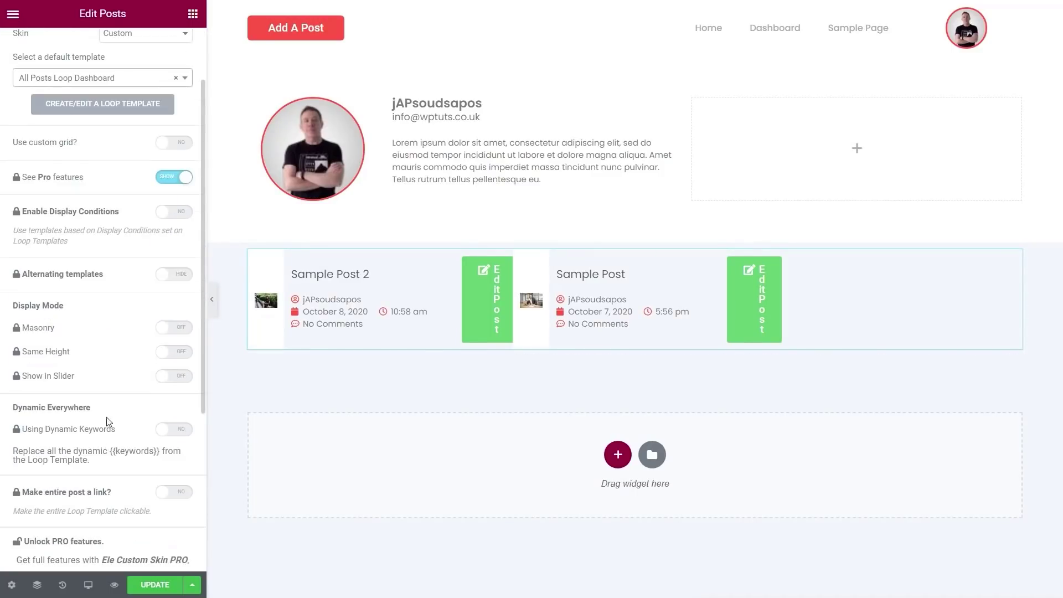
scroll(109, 422, "up", 2)
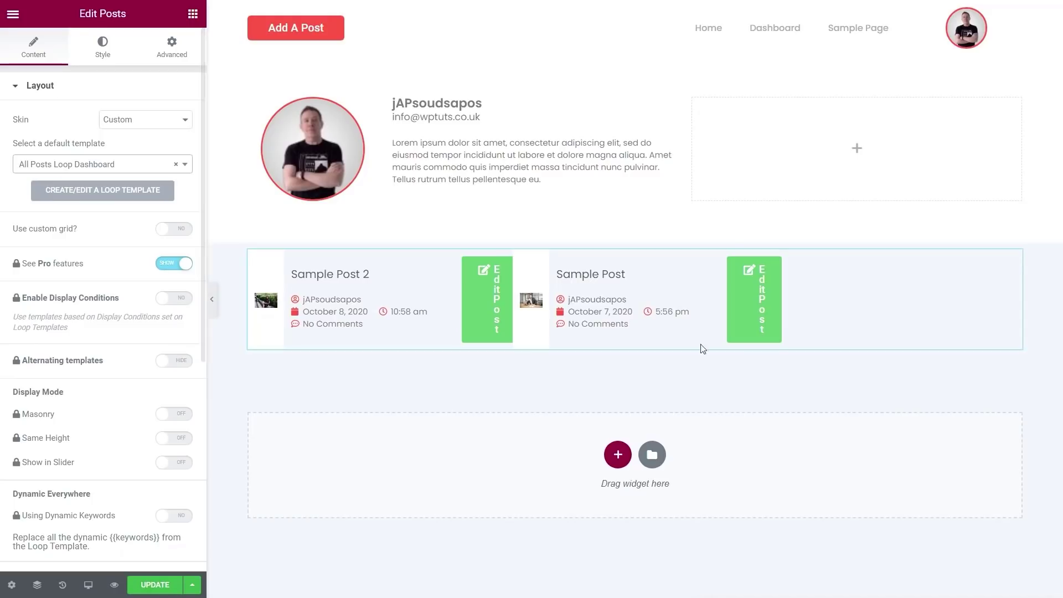
left_click(49, 88)
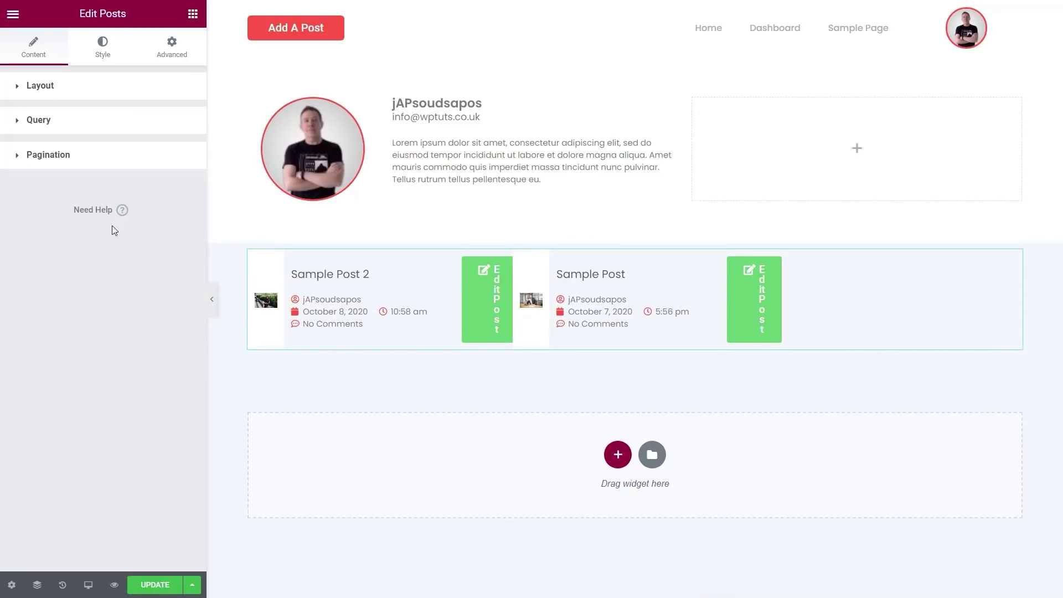
left_click(43, 95)
scroll(88, 265, "down", 6)
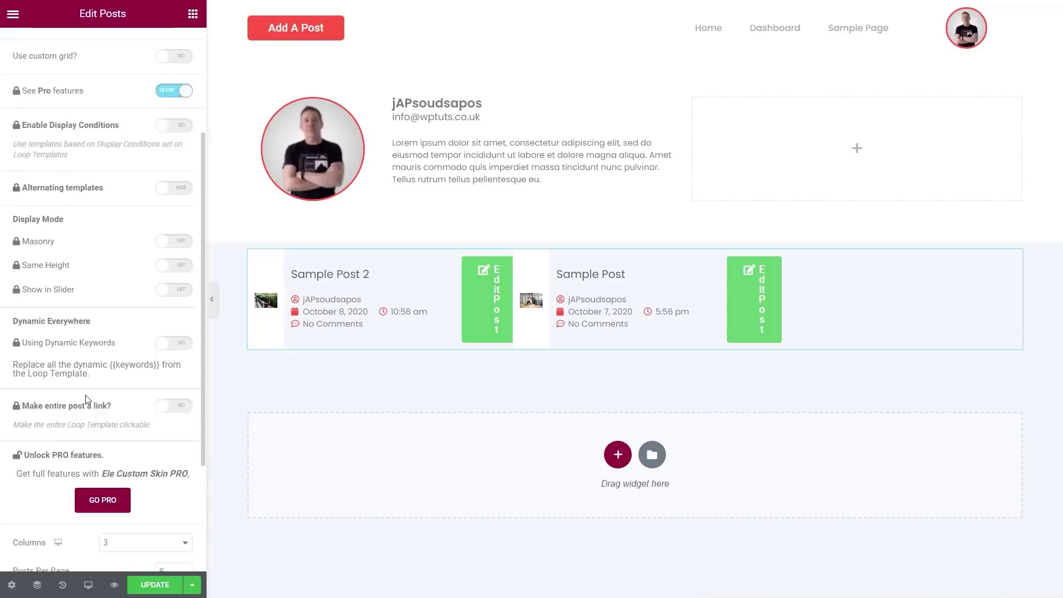
left_click(132, 461)
left_click(126, 468)
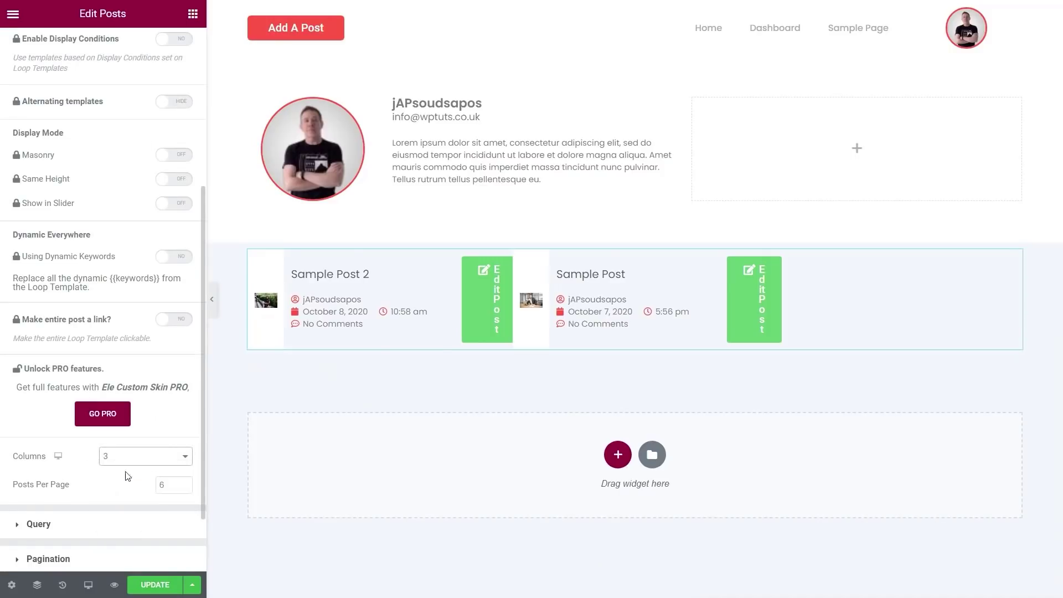
double_click(156, 486)
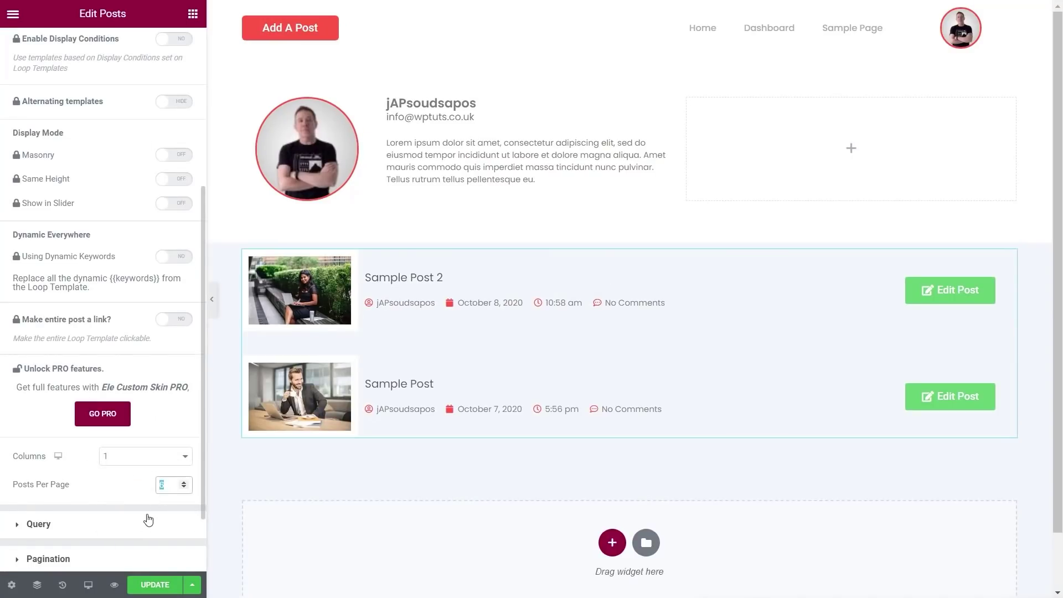
type("10")
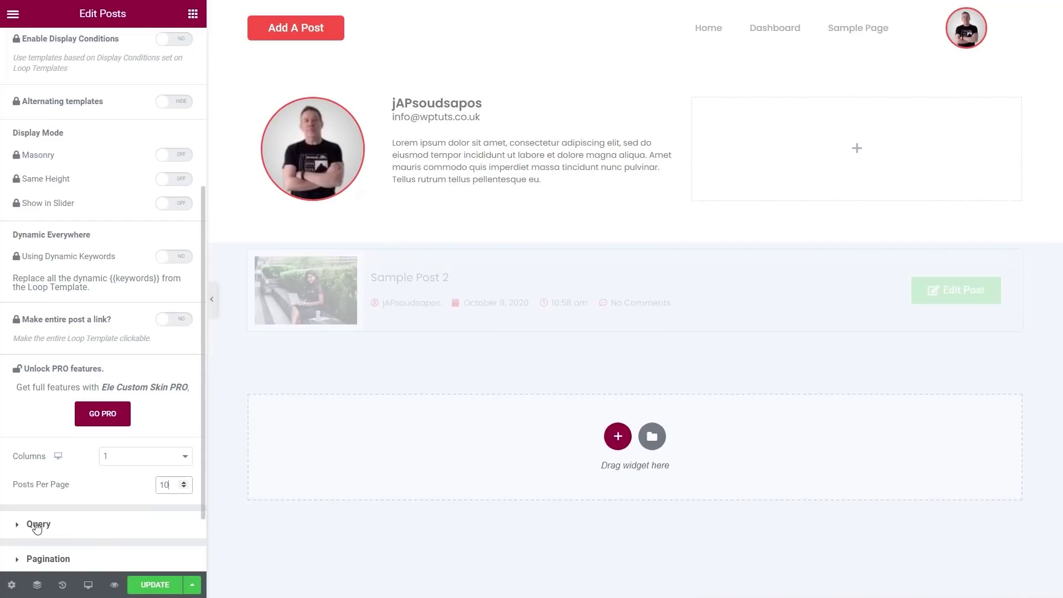
Limit the Posts widget's query with the Dynamic User option set to Post Author is Current User
left_click(37, 525)
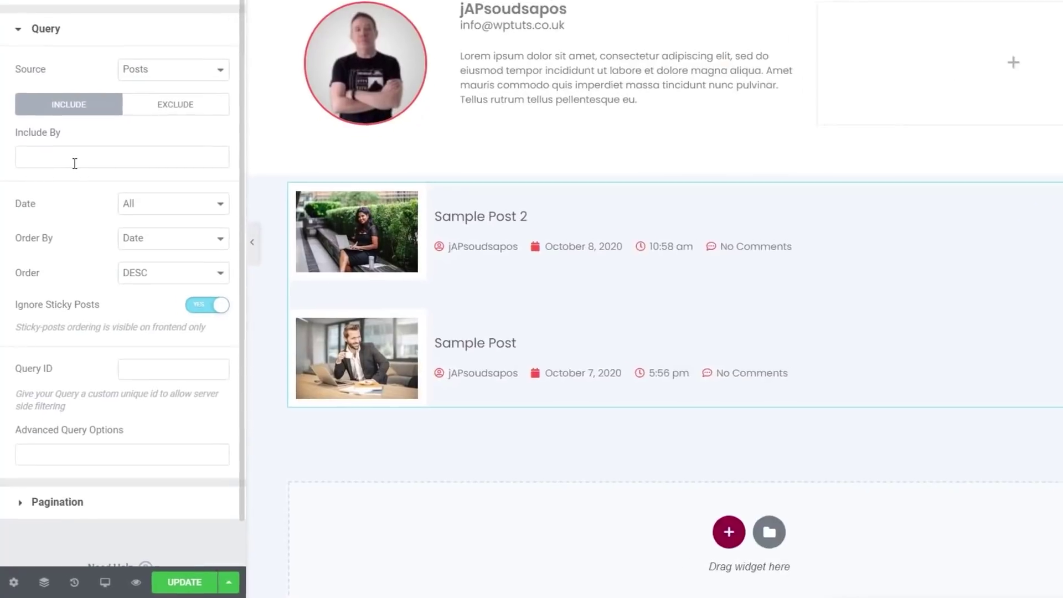
left_click(73, 444)
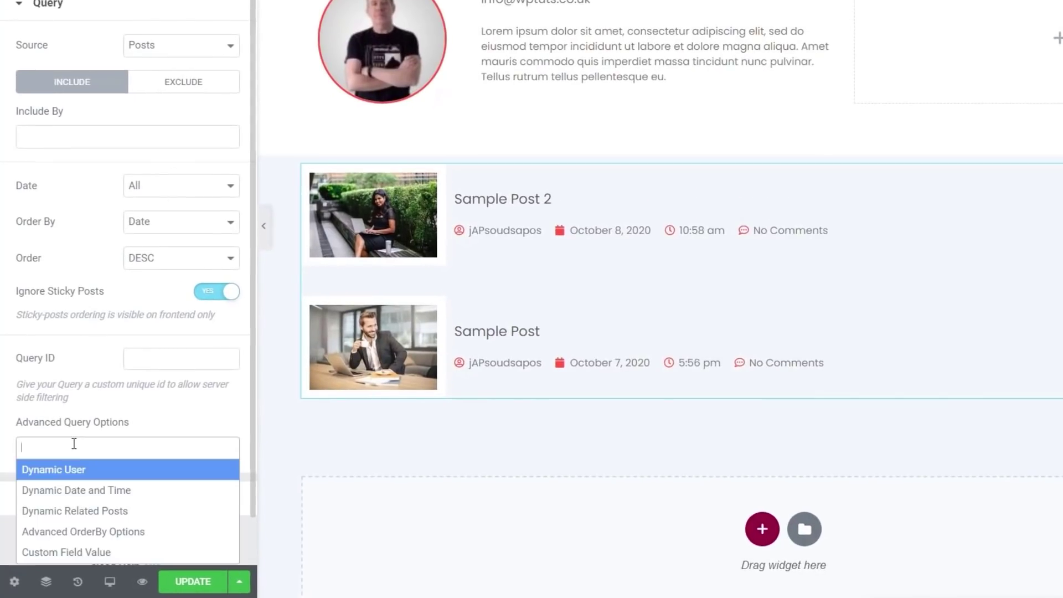
left_click(82, 468)
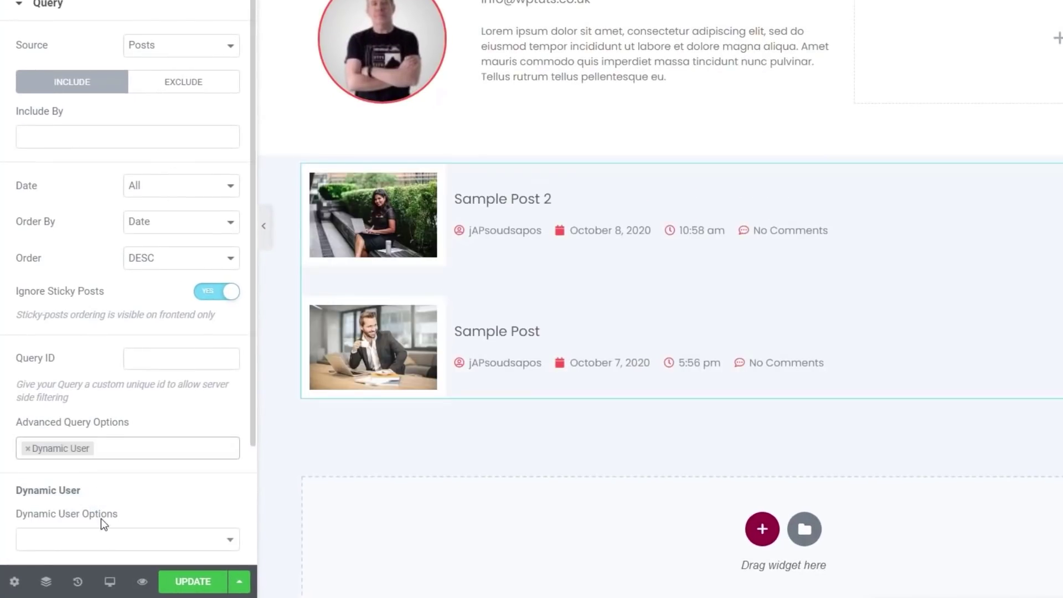
scroll(101, 510, "down", 3)
left_click(102, 397)
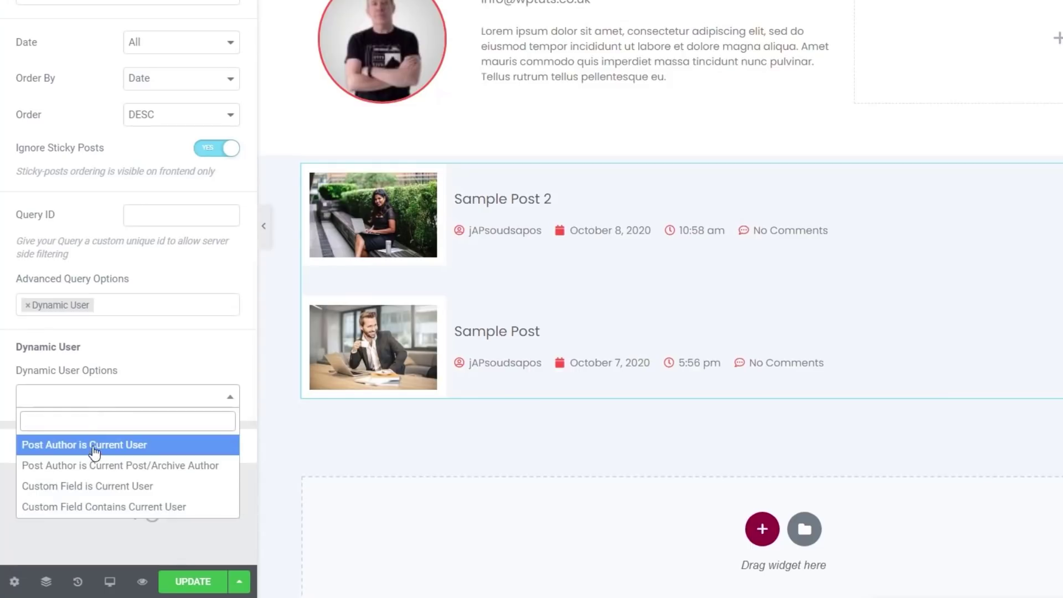
left_click(94, 446)
Set the Posts widget's pagination to numbers plus previous/next links and update the All Posts page
left_click(69, 450)
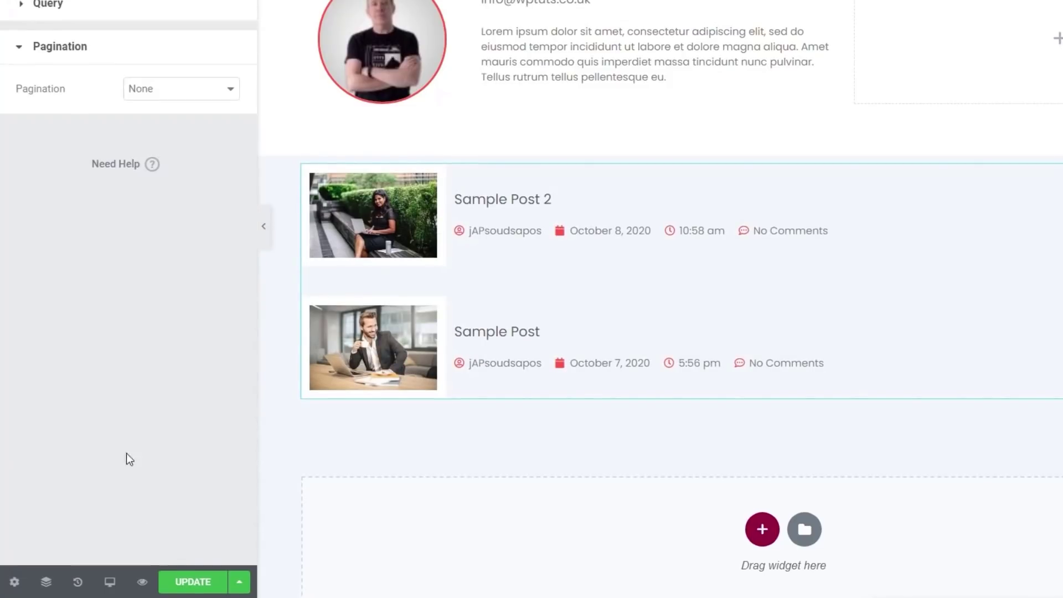
scroll(155, 292, "up", 3)
left_click(169, 237)
left_click(161, 318)
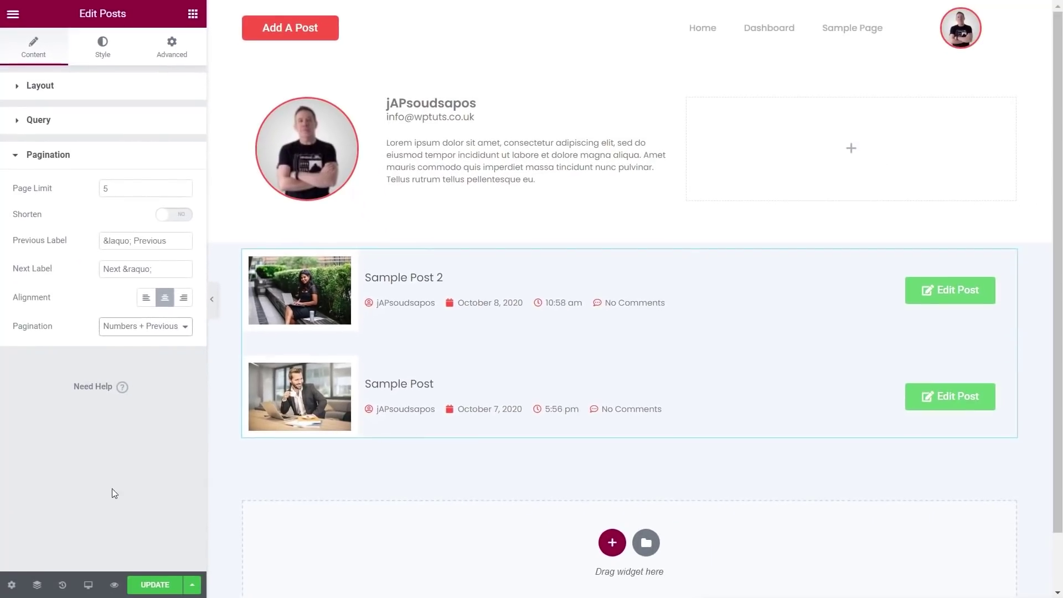
left_click(150, 583)
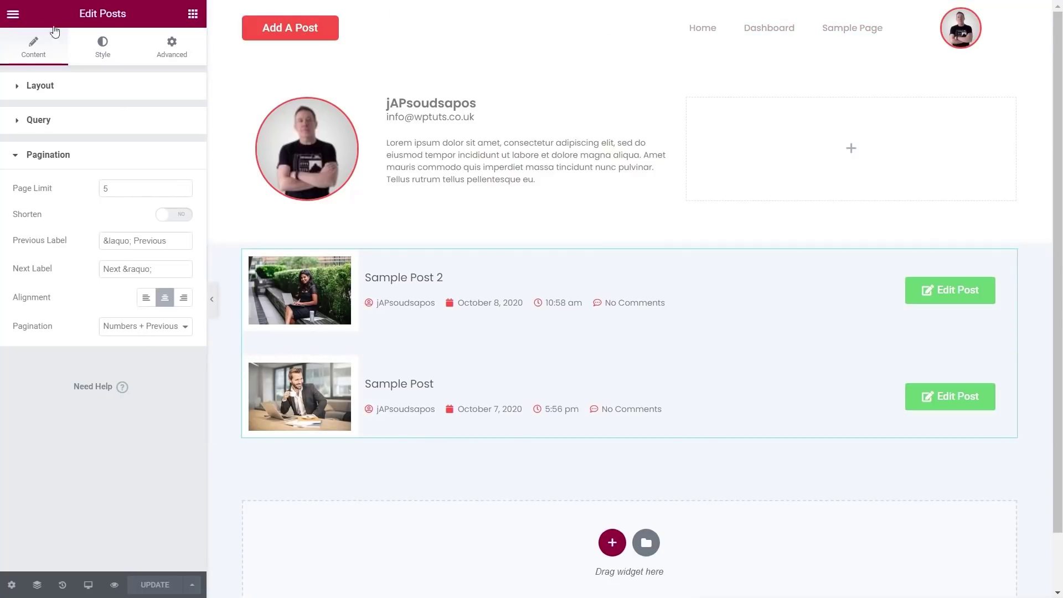
Exit the All Posts page to the WordPress dashboard and open the Menus screen through the Finder
left_click(13, 15)
left_click(94, 318)
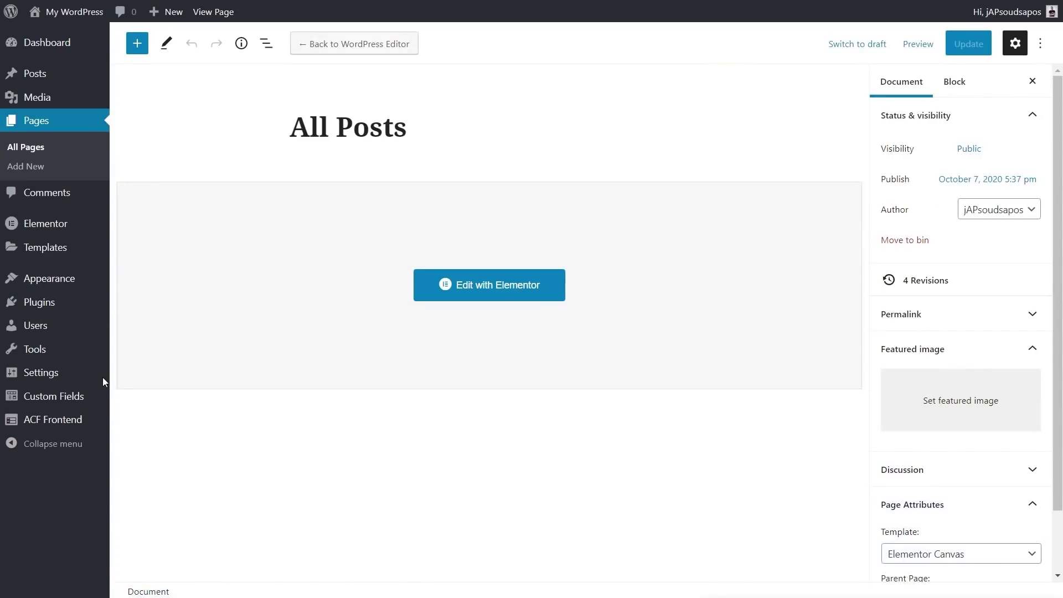
key("ctrl+e")
type("menu")
left_click(370, 227)
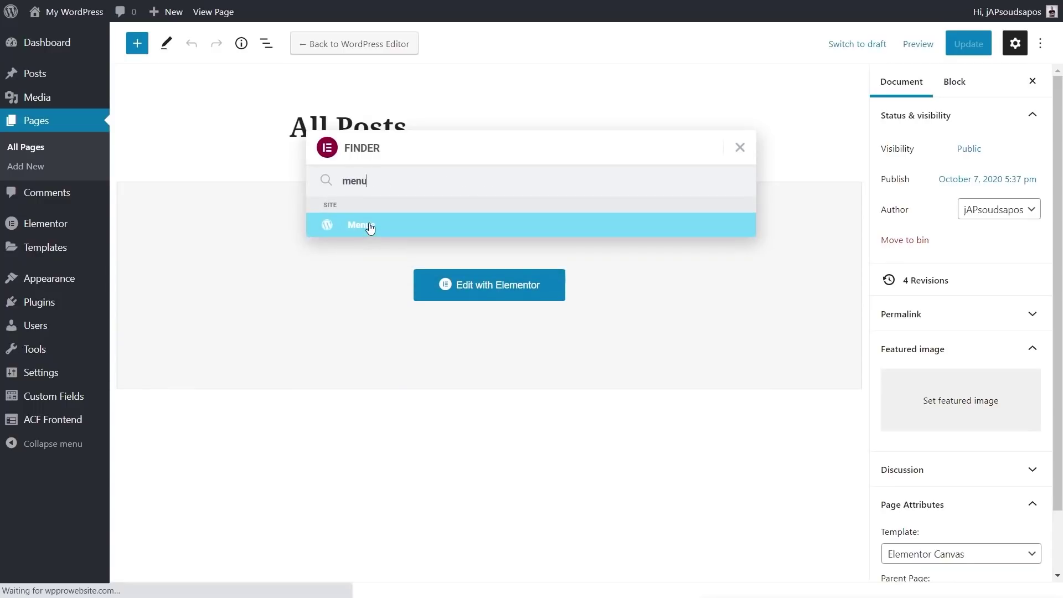
Create a new navigation menu named Dashboard Menu
left_click(282, 121)
left_click(422, 206)
type("Dashboard Menu")
left_click(1007, 364)
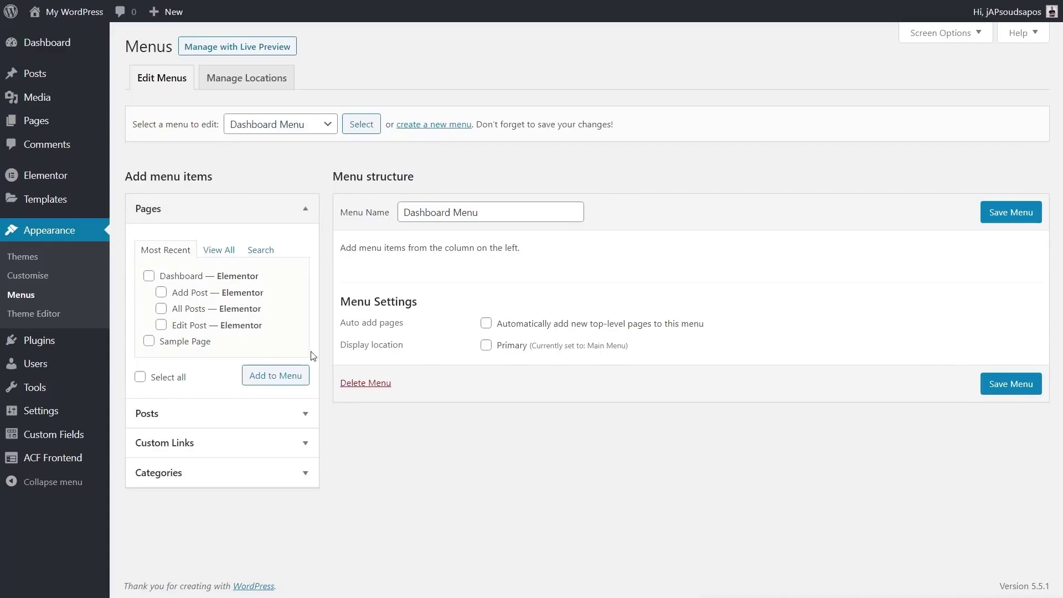
Add the Dashboard, Add Post, All Posts and Edit Post pages to the Dashboard Menu
left_click(148, 277)
left_click(160, 292)
left_click(161, 309)
left_click(160, 326)
left_click(276, 376)
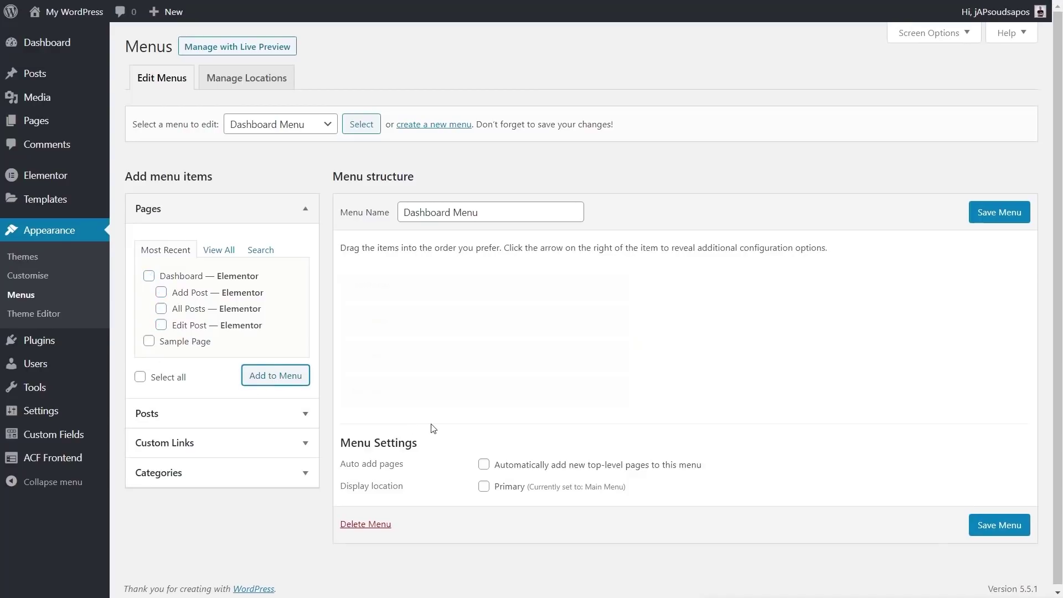
left_click(181, 443)
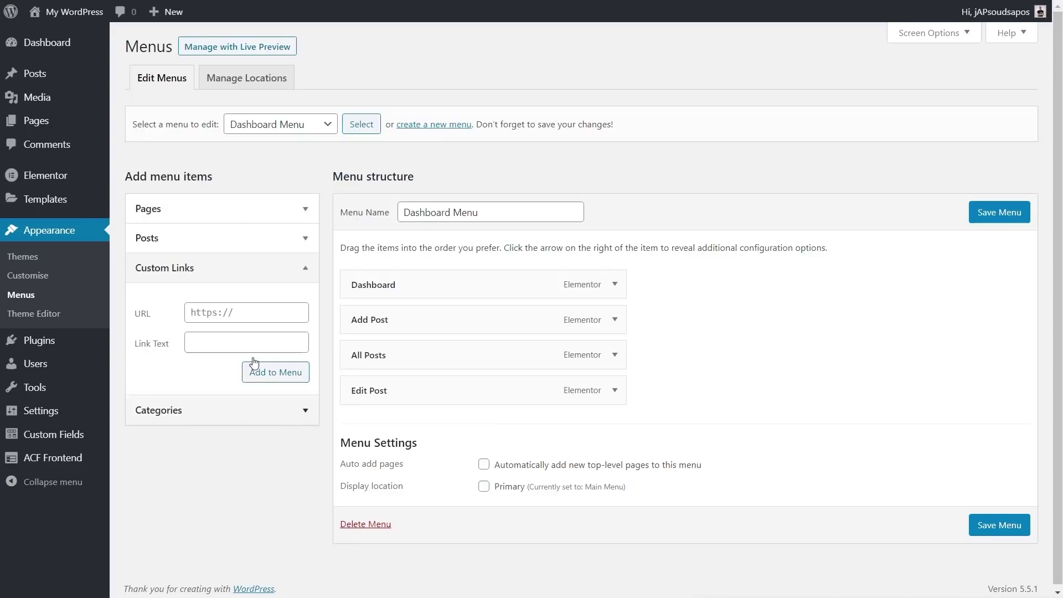
left_click(245, 340)
type("Logout")
left_click(247, 313)
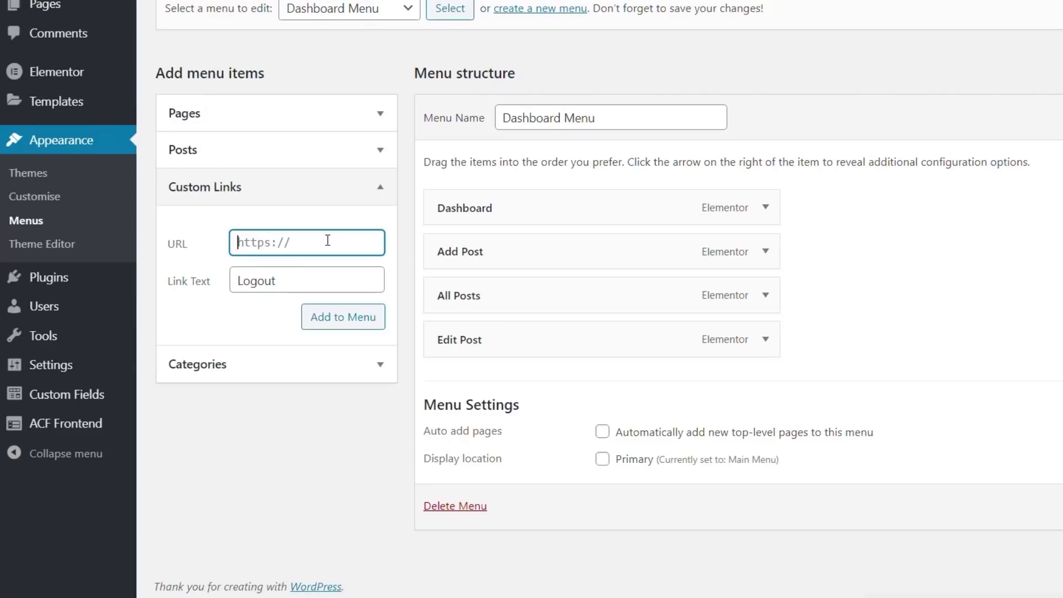
type("https://wpprowebsite.com/")
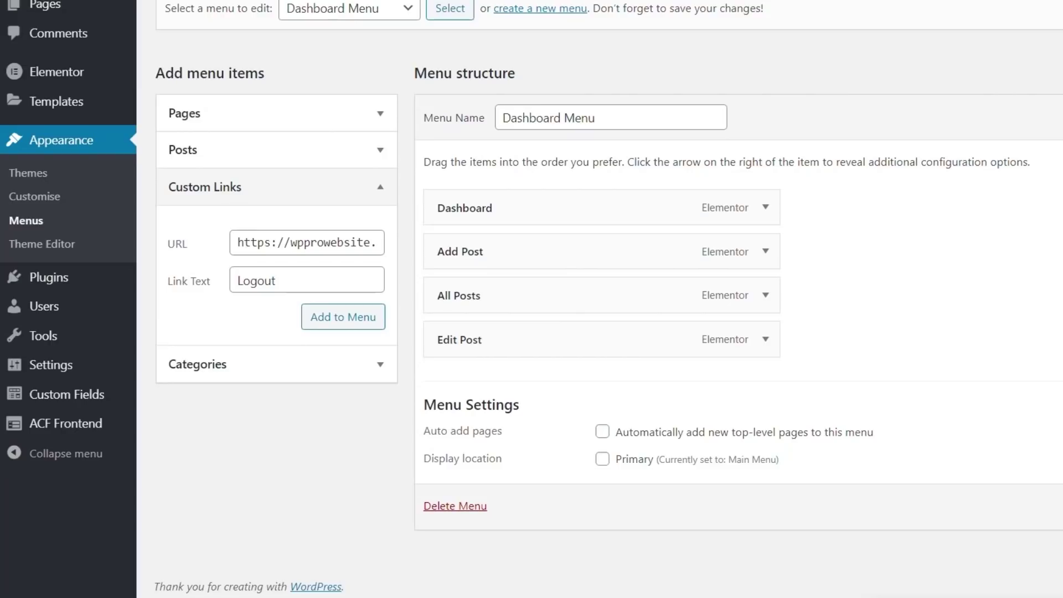
left_click(362, 243)
key("End")
type("wp-login.php?action=logout")
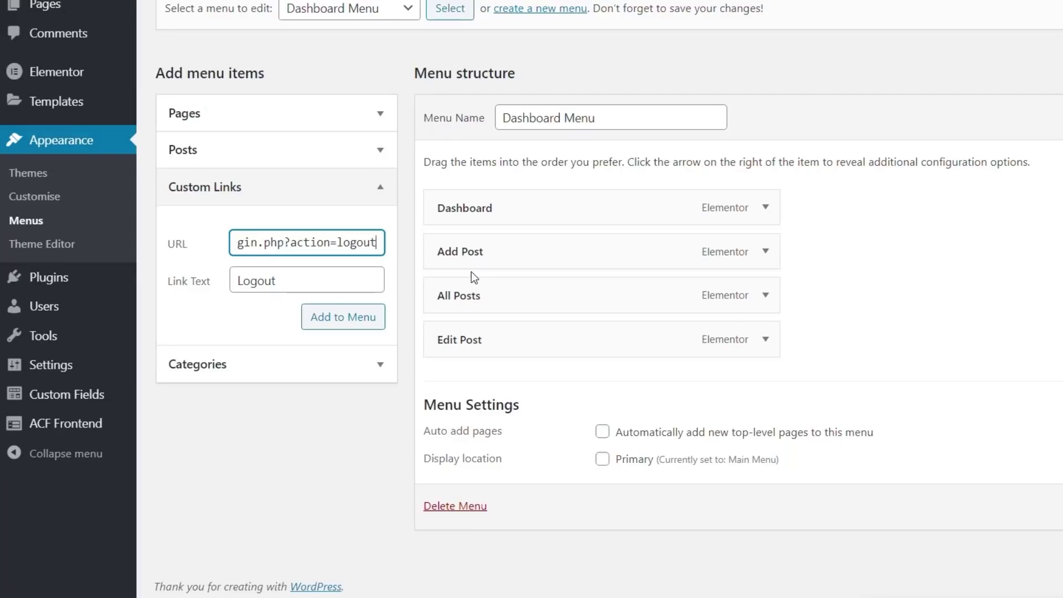
left_click_drag(371, 244, 327, 245)
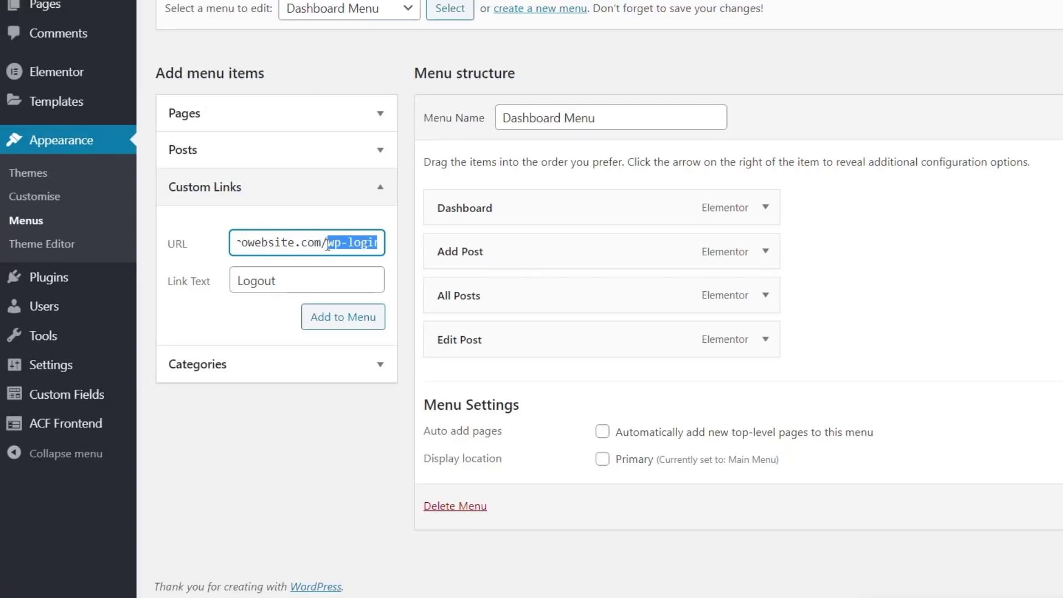
key("Right")
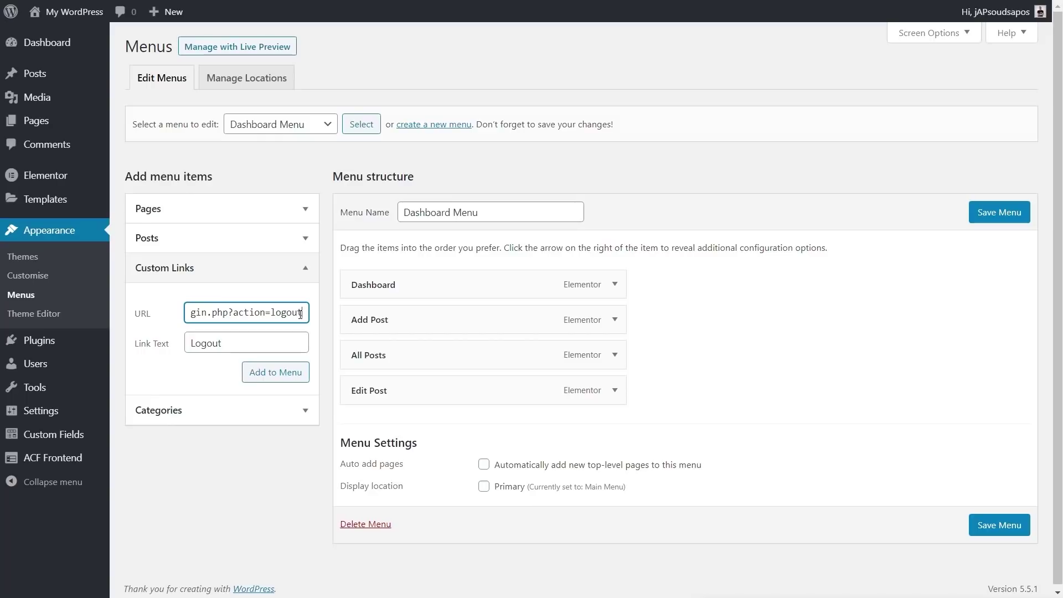
left_click(274, 373)
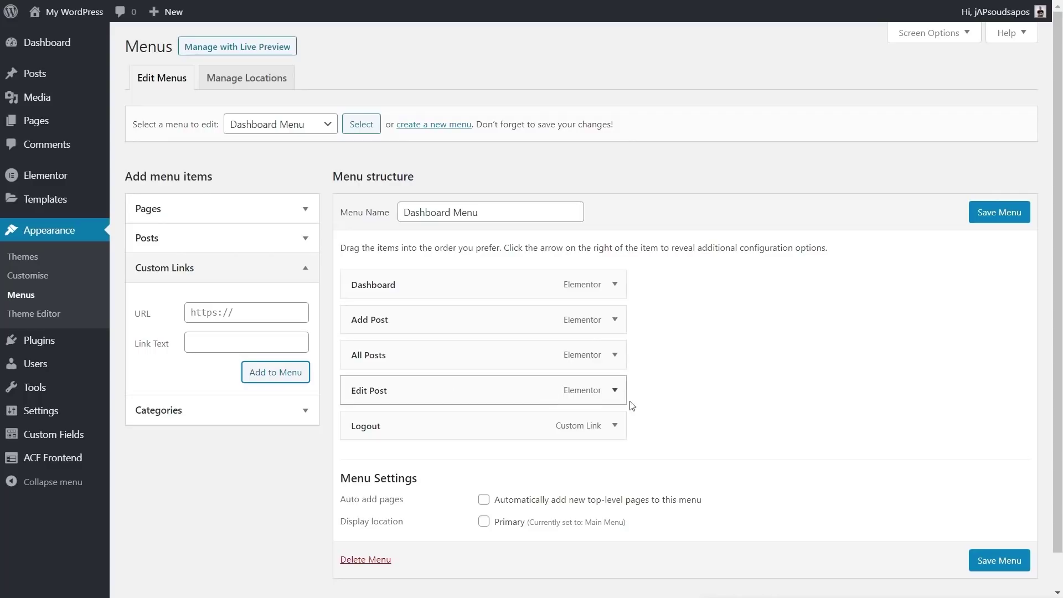
Remove the Edit Post item from the Dashboard Menu and save the menu
left_click(614, 391)
left_click(363, 517)
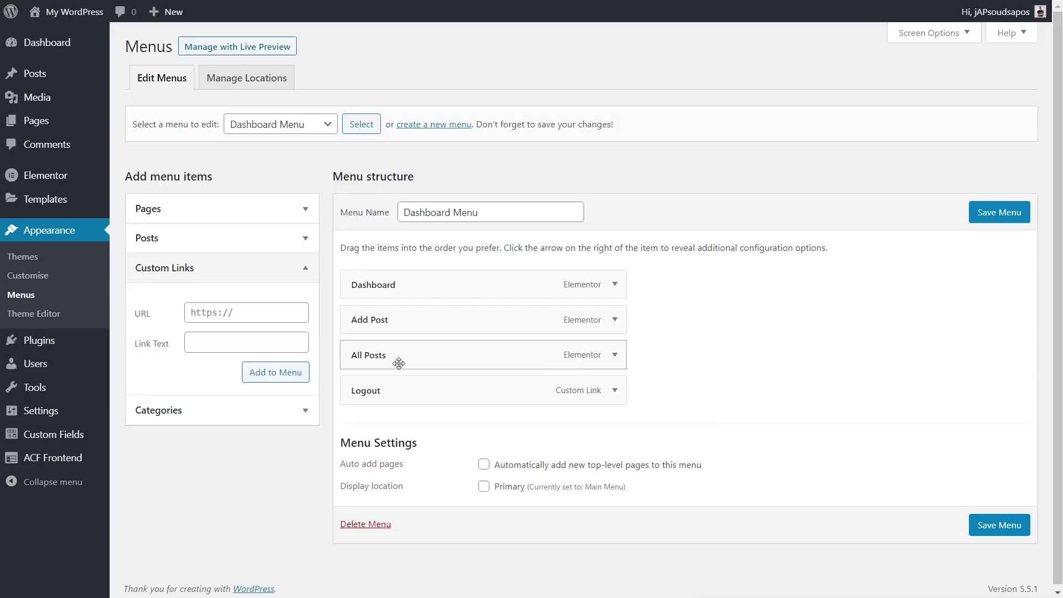
left_click(994, 526)
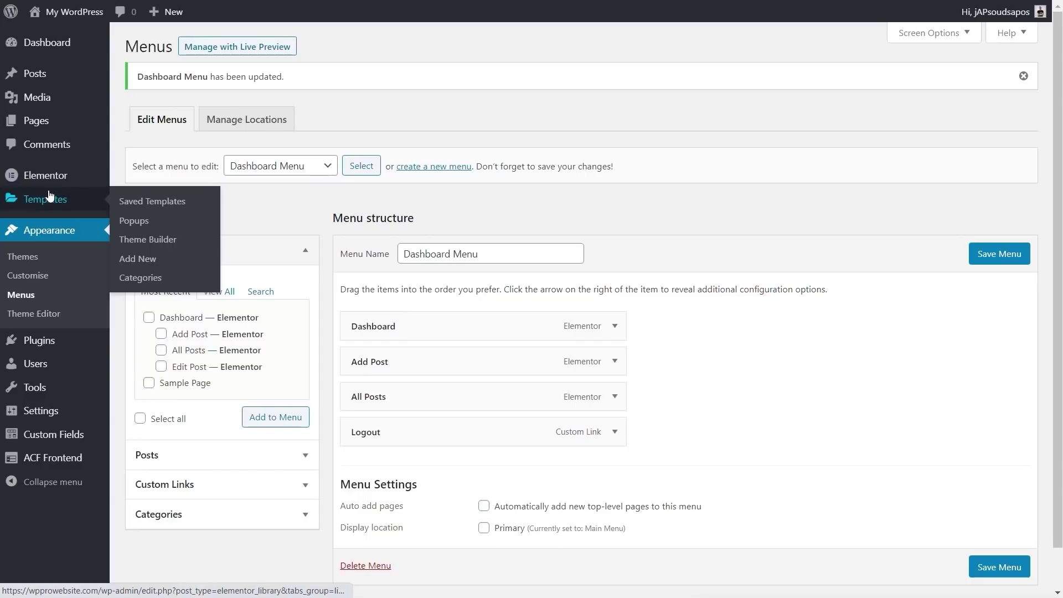
Open the Dashboard page for editing in Elementor from the list of all pages
mouse_move(51, 127)
left_click(148, 122)
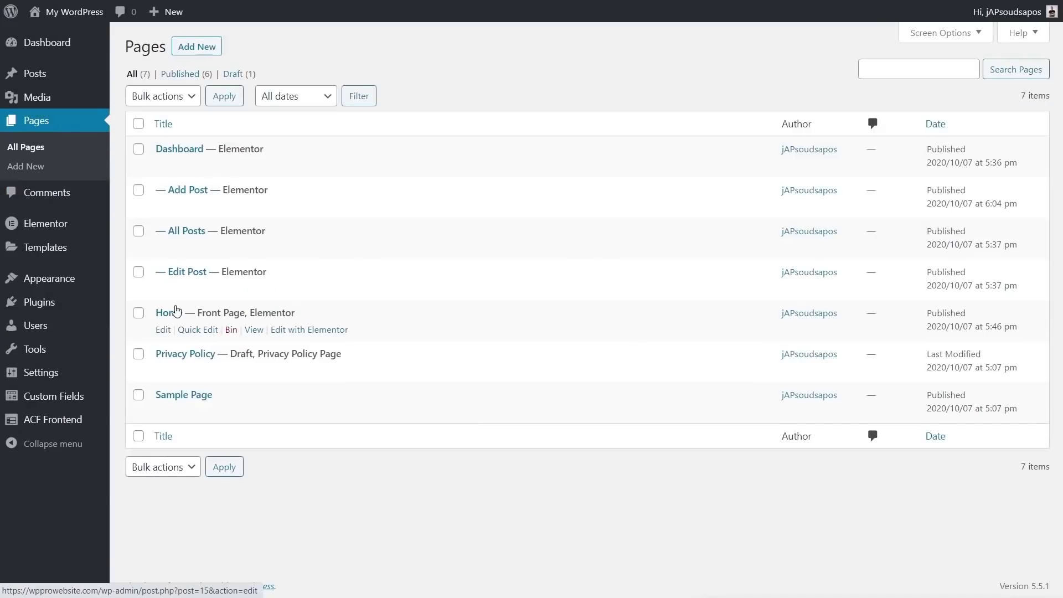
left_click(297, 165)
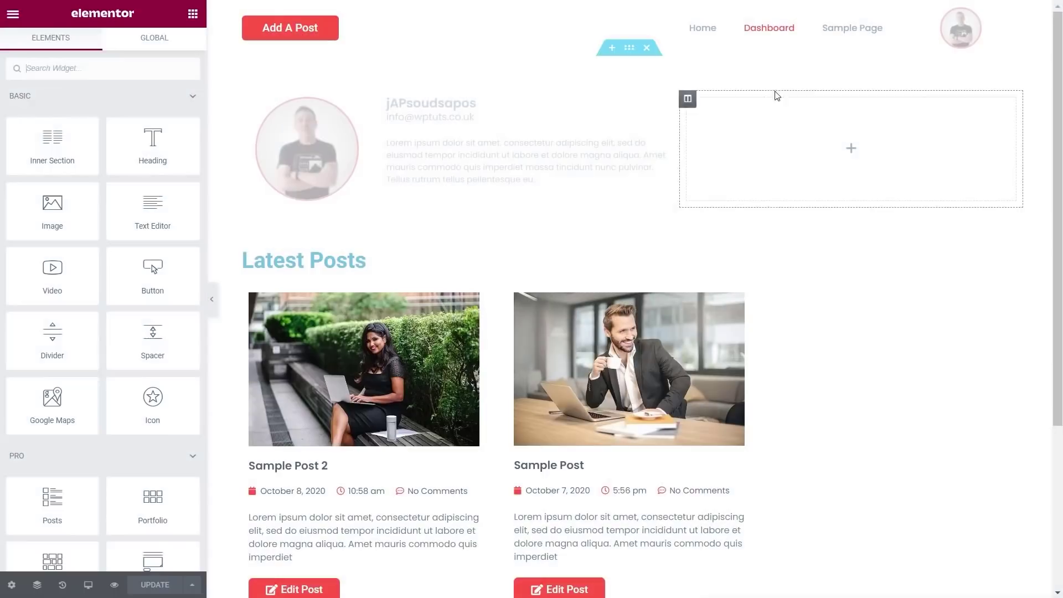
Set the header's Nav Menu widget to Dashboard Menu and update the Dashboard page
left_click(889, 21)
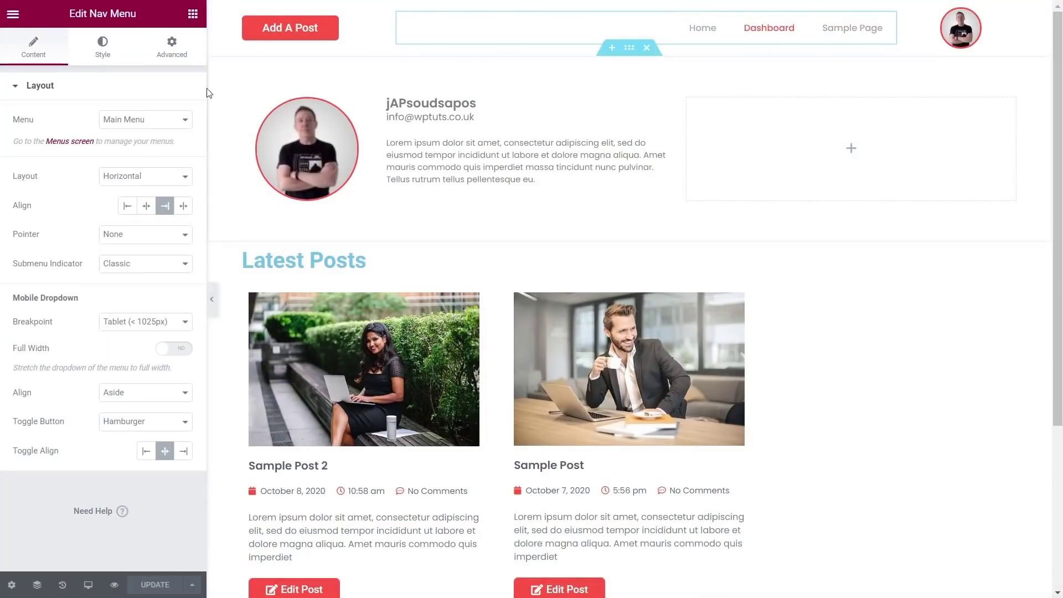
left_click(162, 124)
left_click(158, 132)
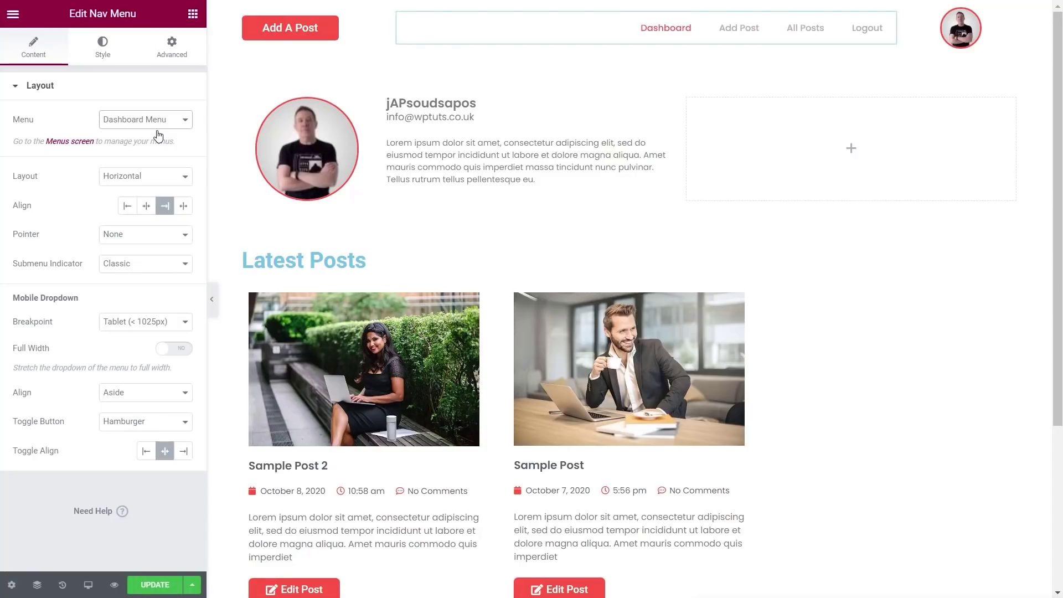
left_click(152, 584)
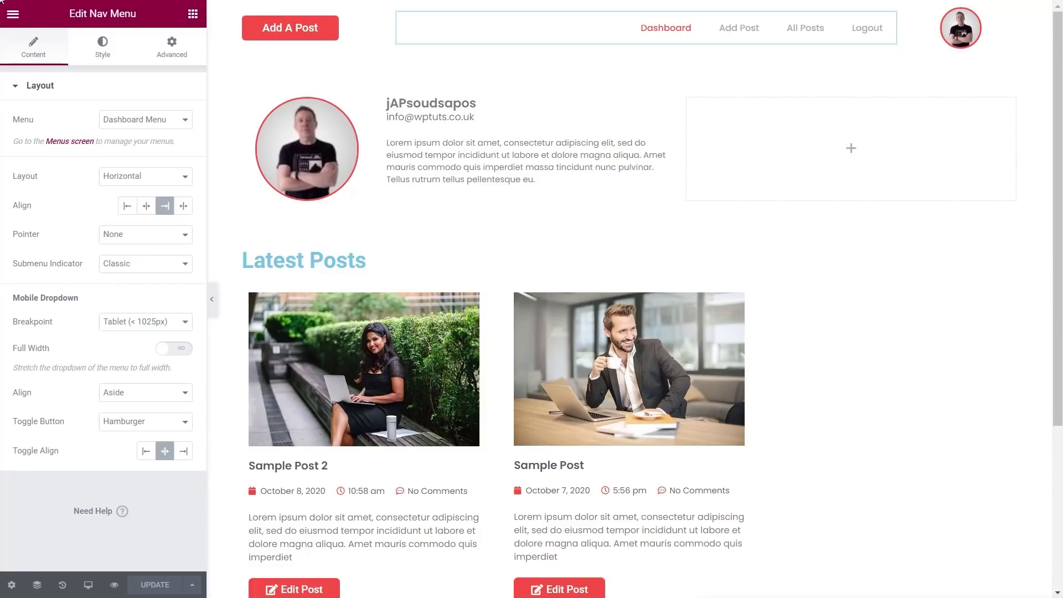
Exit to the WordPress dashboard and open the Editor-role test user's profile for editing from the user list
left_click(12, 17)
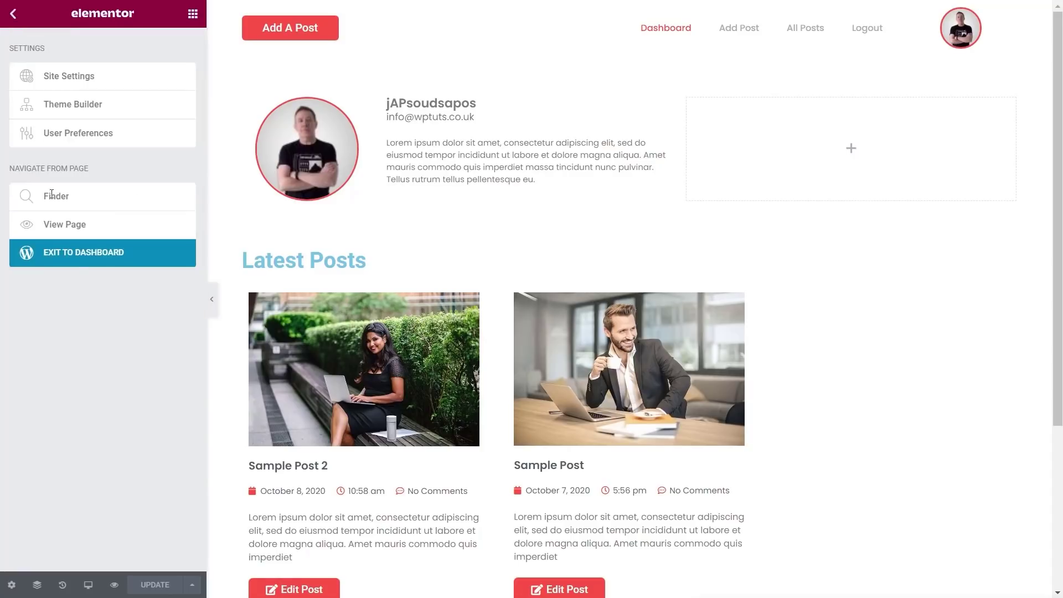
left_click(81, 261)
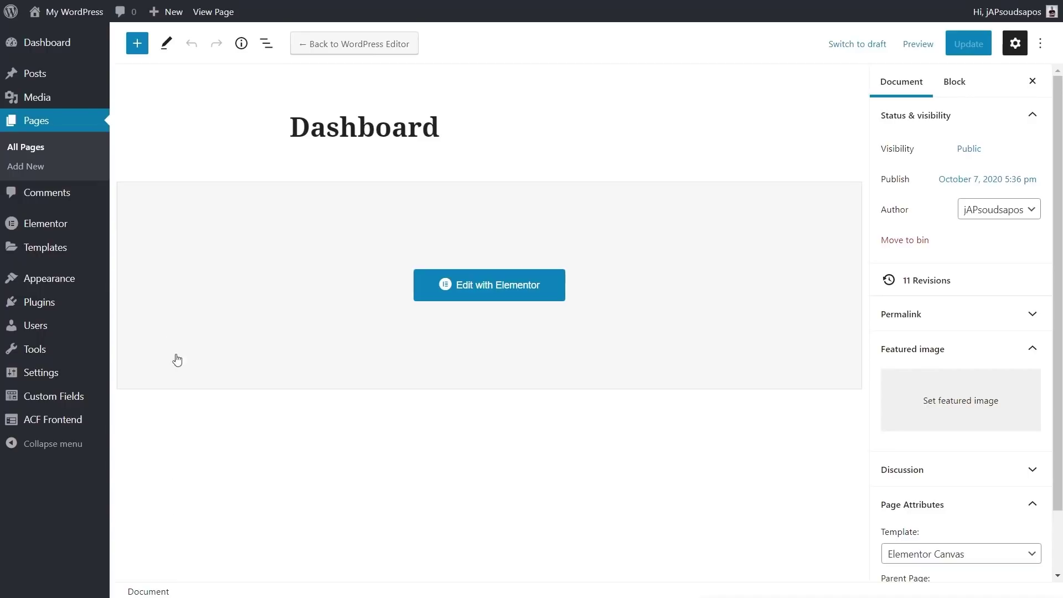
mouse_move(57, 334)
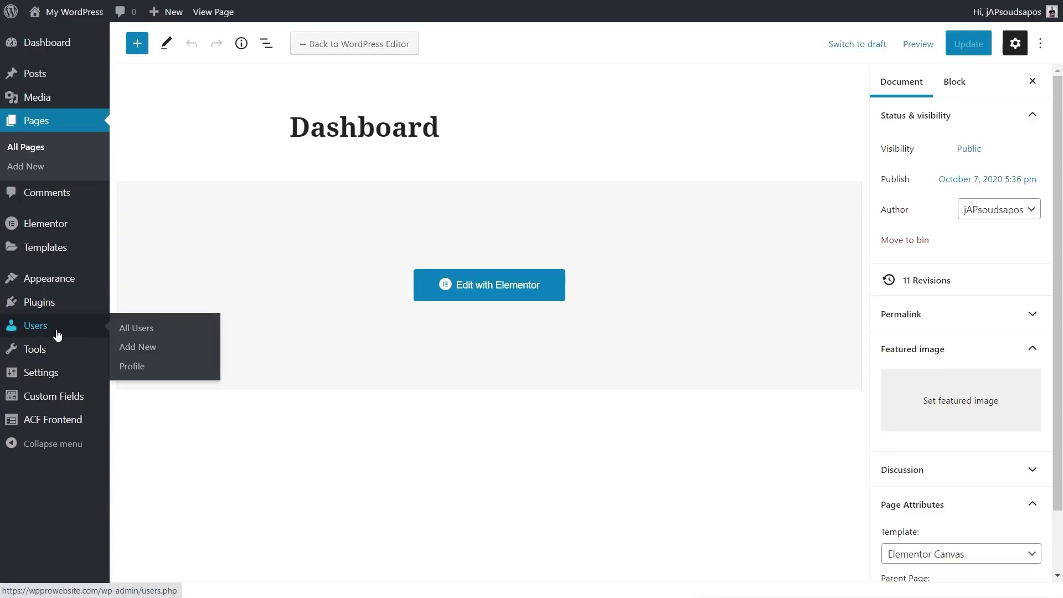
left_click(138, 333)
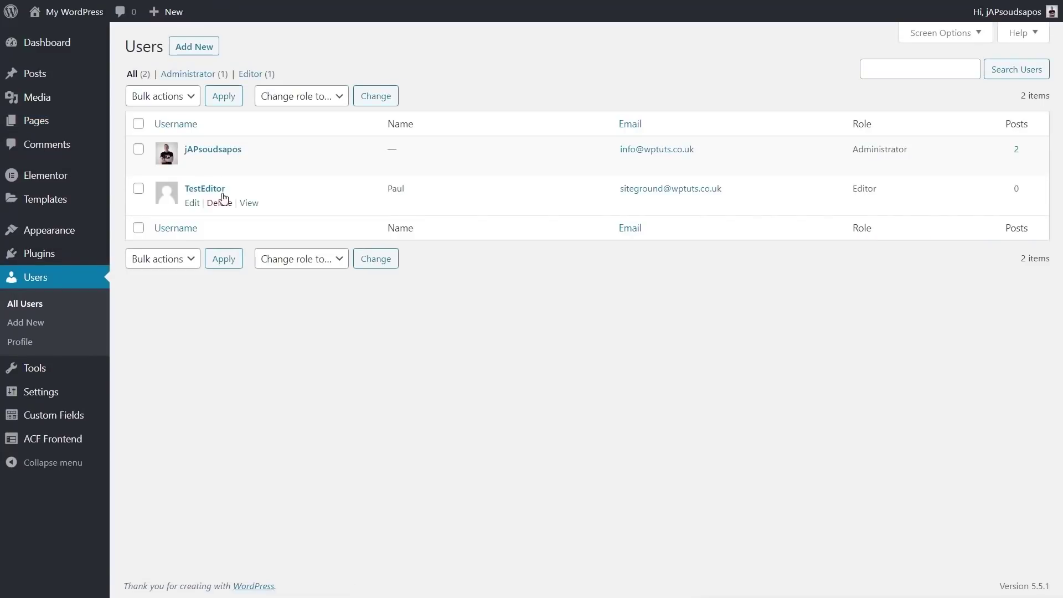
double_click(855, 192)
left_click(368, 220)
left_click(195, 208)
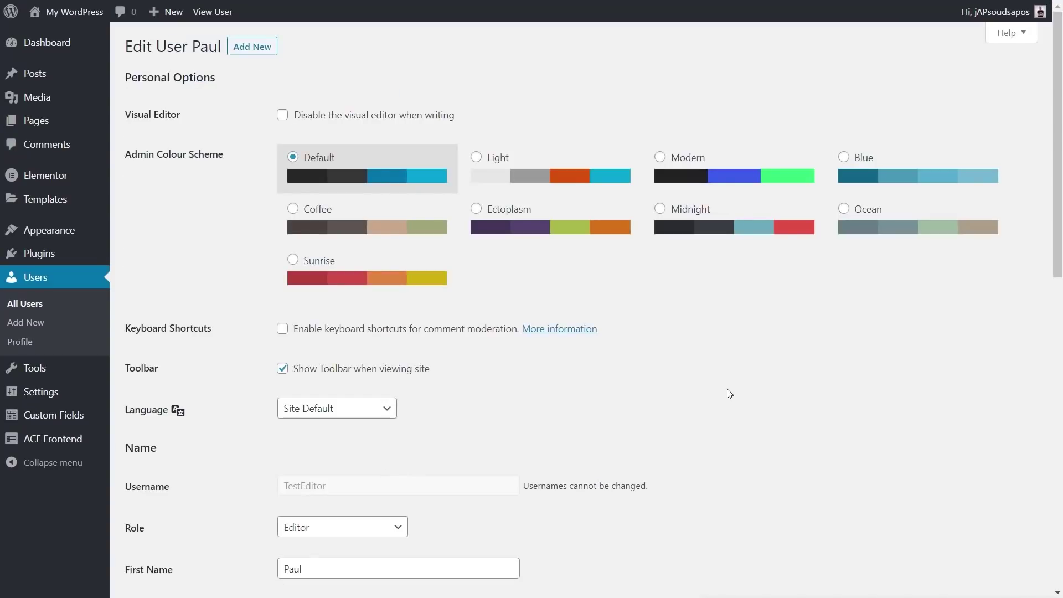
Enable Hide Admin Area for the Editor-role test user and update the user
scroll(726, 389, "down", 1)
scroll(729, 393, "down", 10)
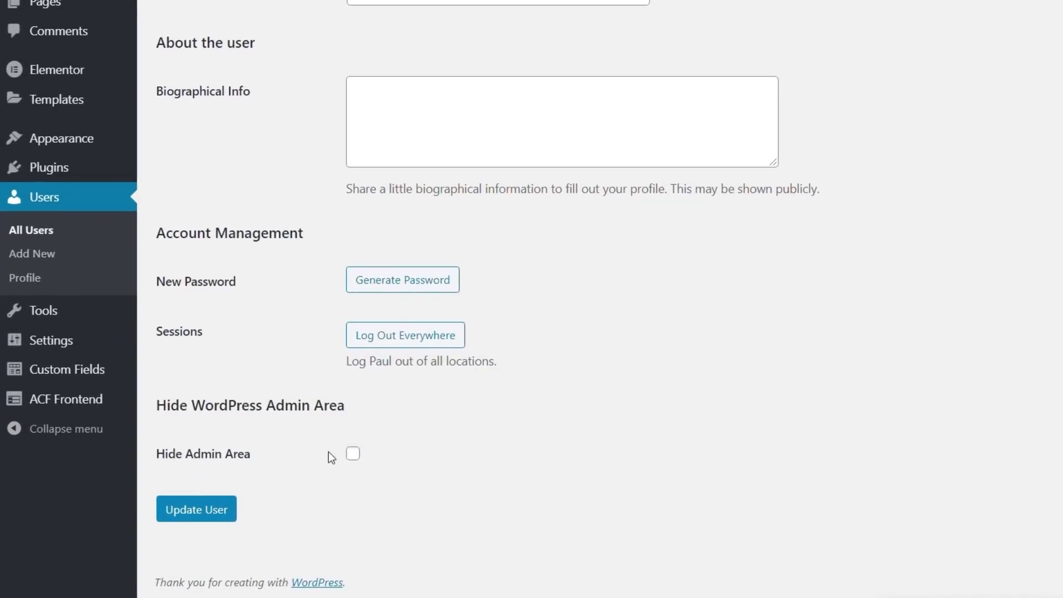
left_click(352, 456)
left_click(222, 515)
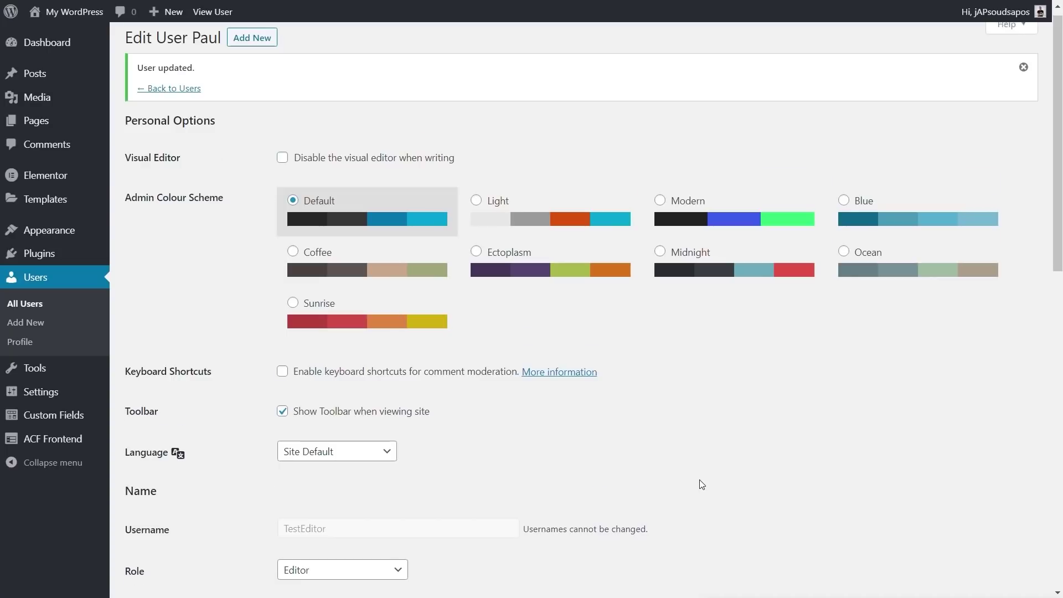
scroll(698, 487, "down", 10)
scroll(703, 487, "down", 1)
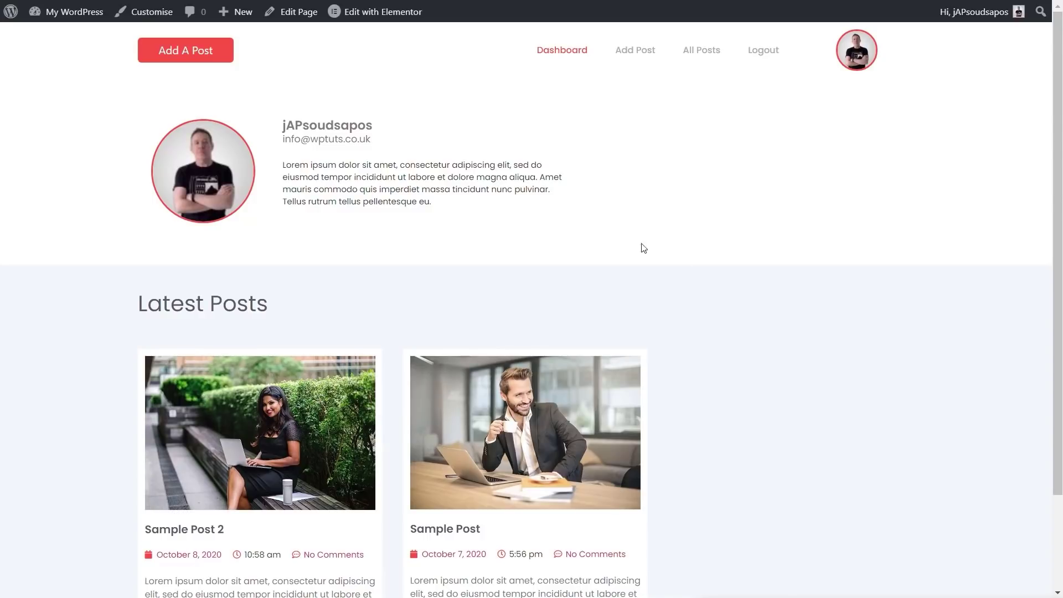
Examine the live Dashboard page and the Add Post page's form fields on the front end
scroll(743, 351, "down", 3)
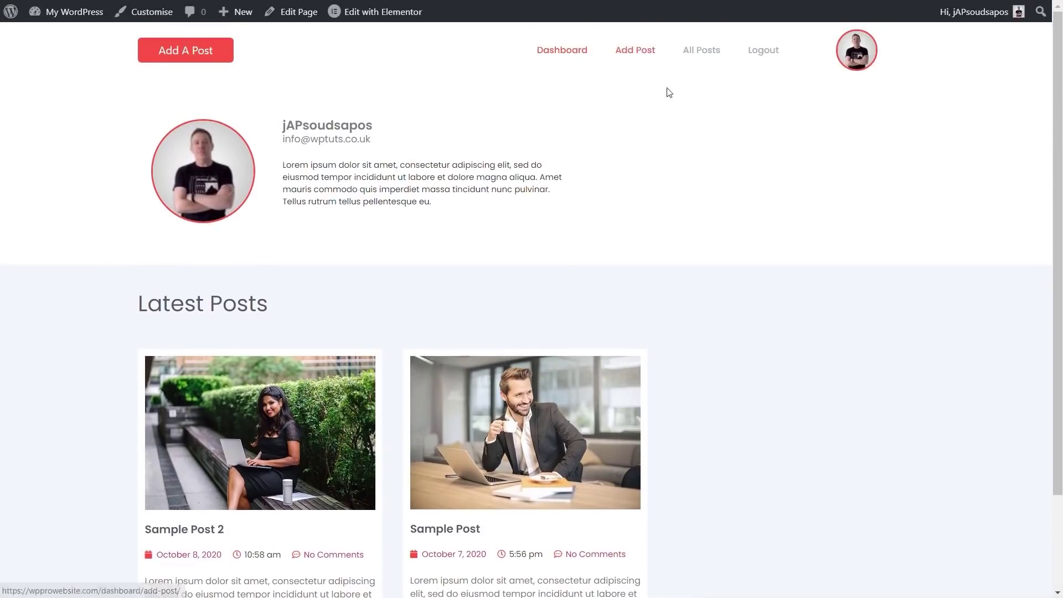
left_click(635, 58)
scroll(941, 455, "down", 5)
scroll(978, 456, "down", 2)
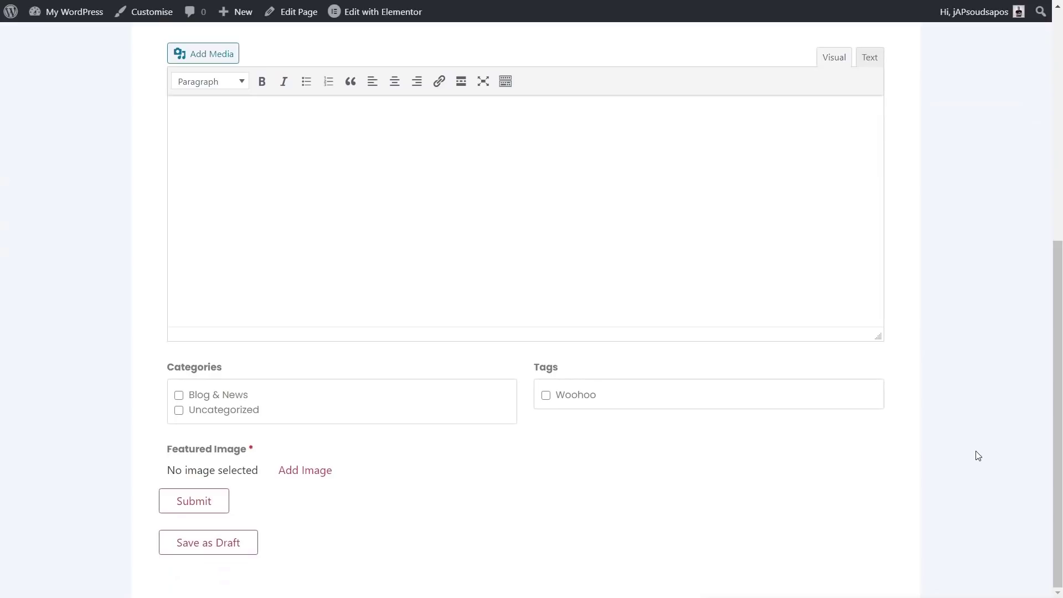
Open the live All Posts page and examine the Edit Post form for Sample Post 2, down to its featured image
scroll(973, 455, "up", 6)
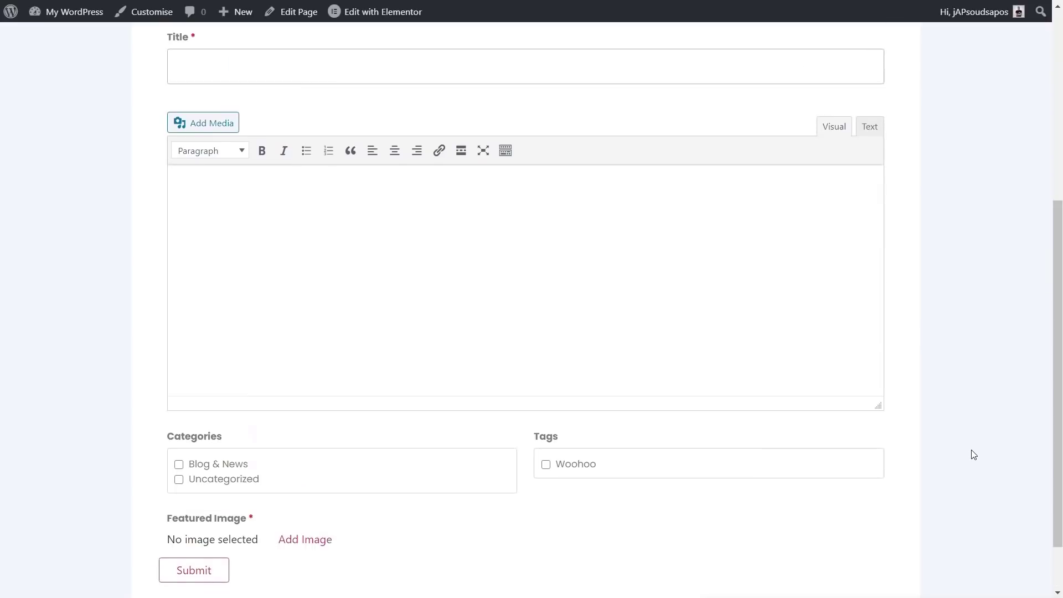
scroll(973, 455, "up", 1)
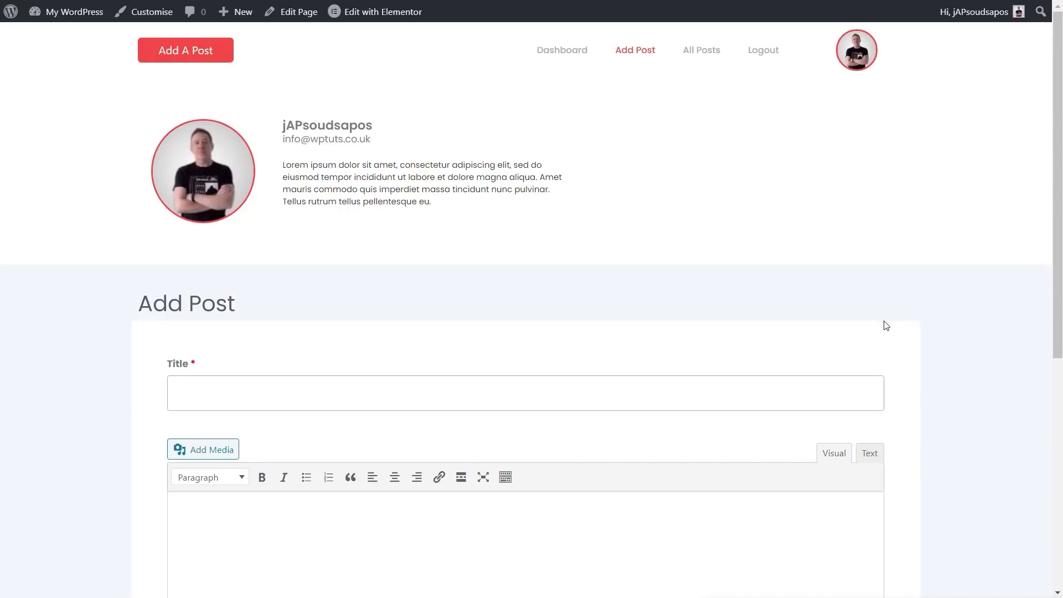
left_click(693, 50)
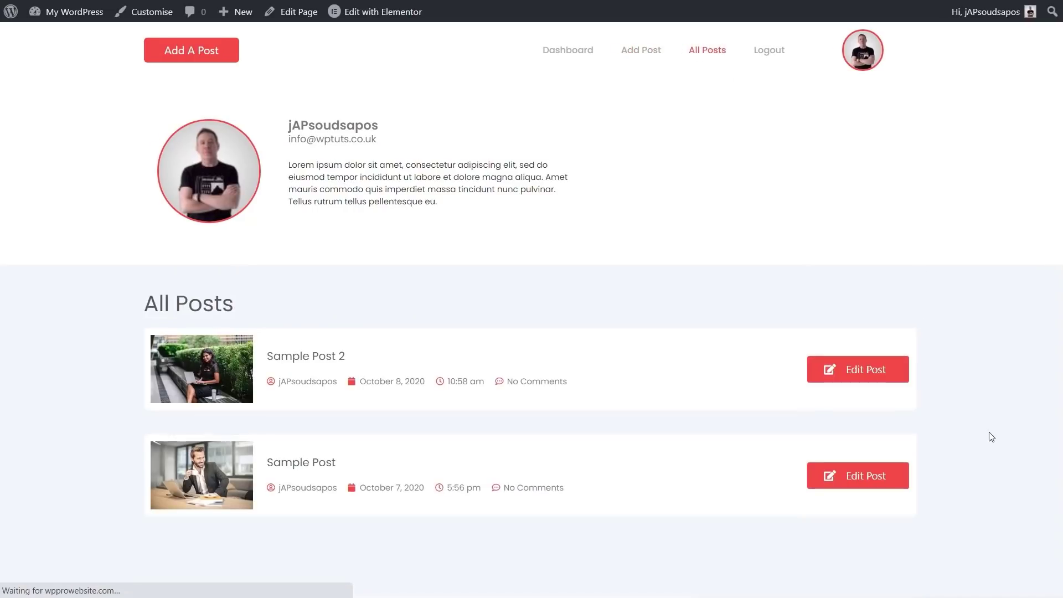
left_click(864, 371)
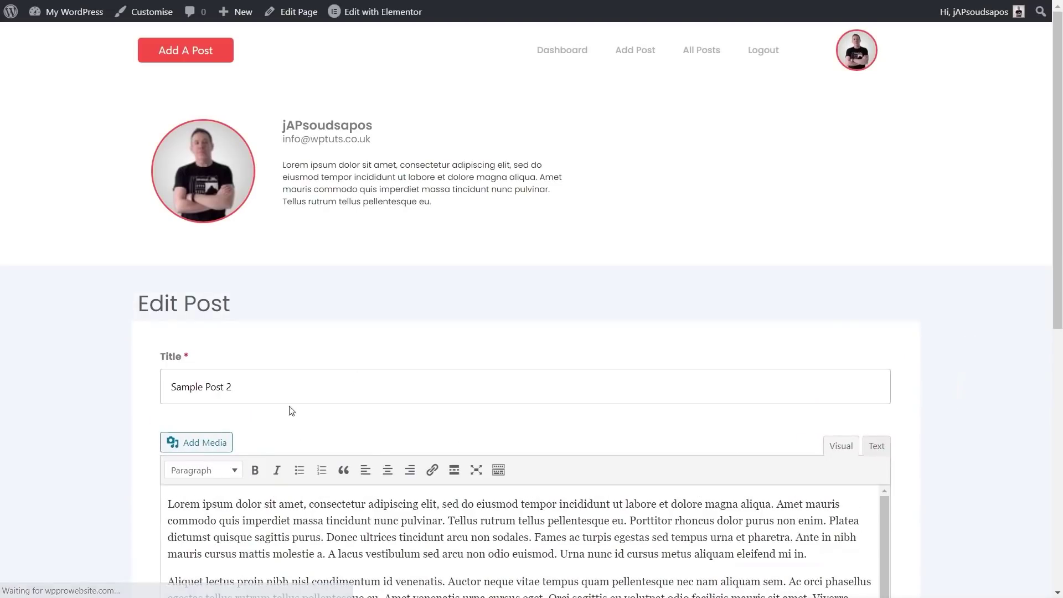
scroll(69, 419, "down", 9)
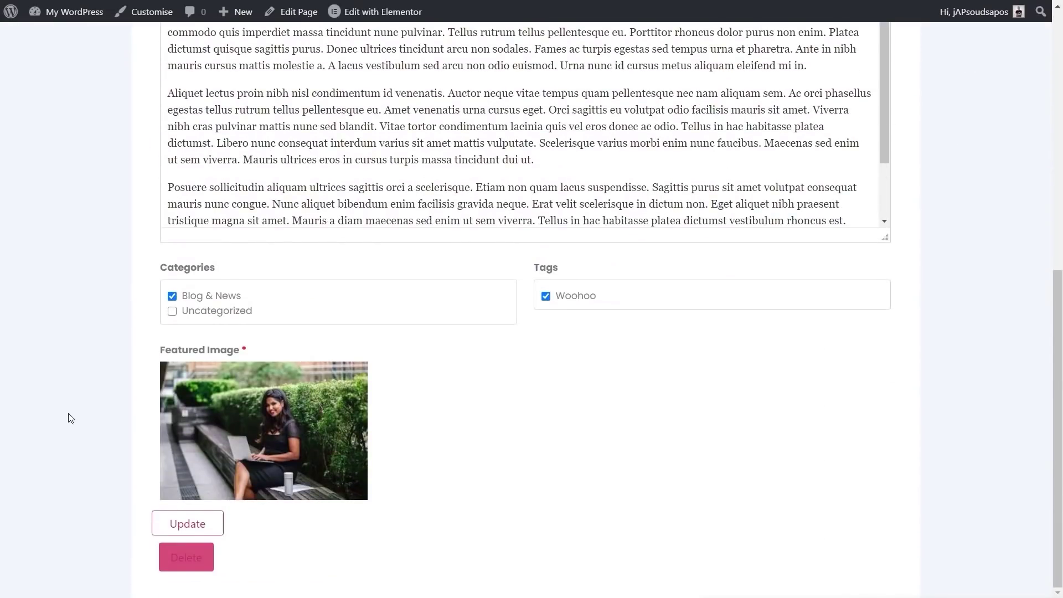
scroll(70, 418, "up", 10)
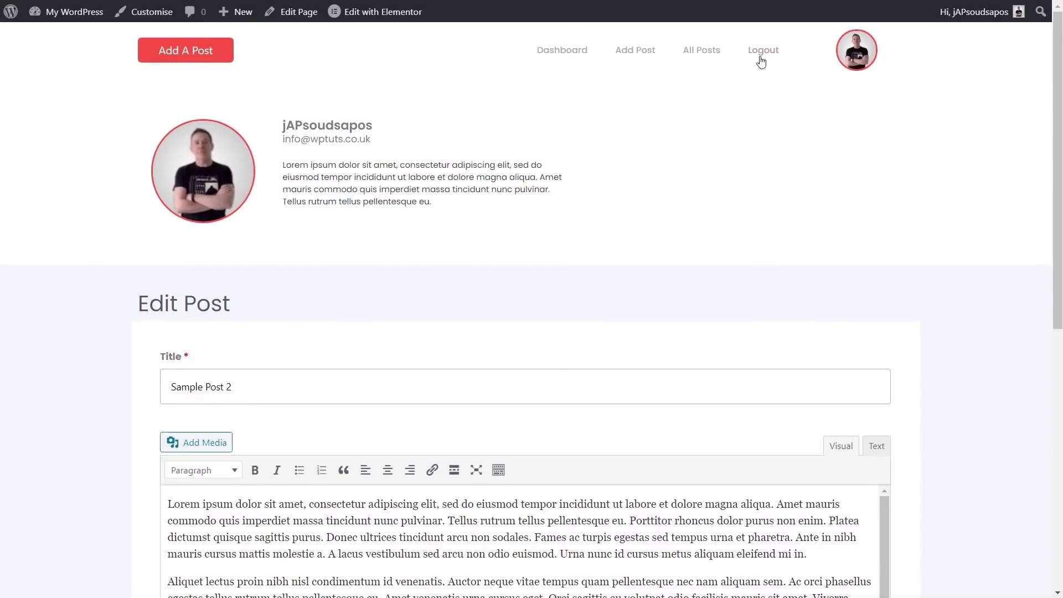
Log out of the site through the dashboard's navigation menu and confirm the logout
left_click(761, 61)
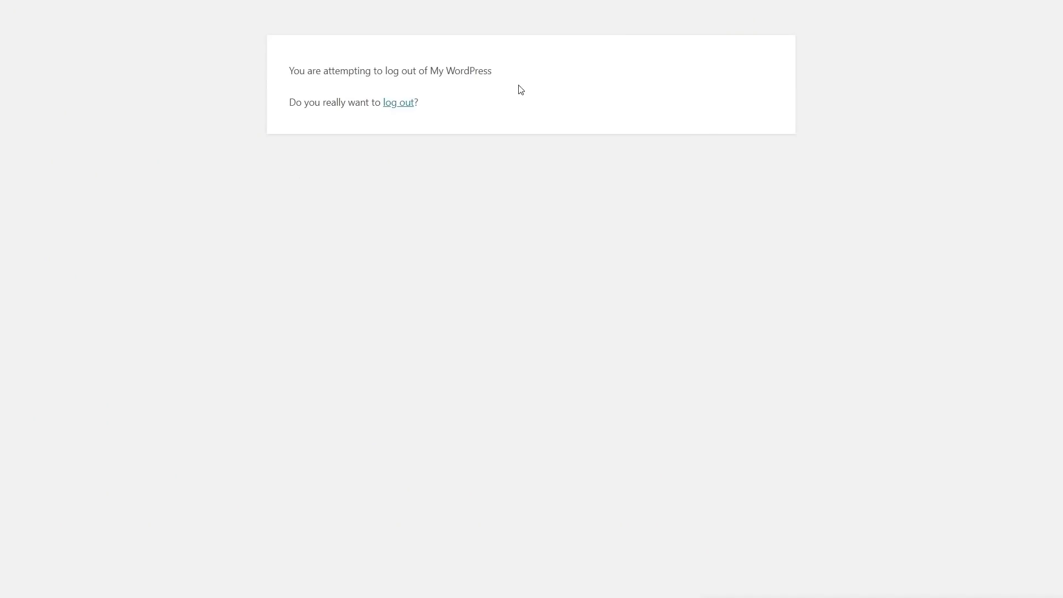
left_click(401, 104)
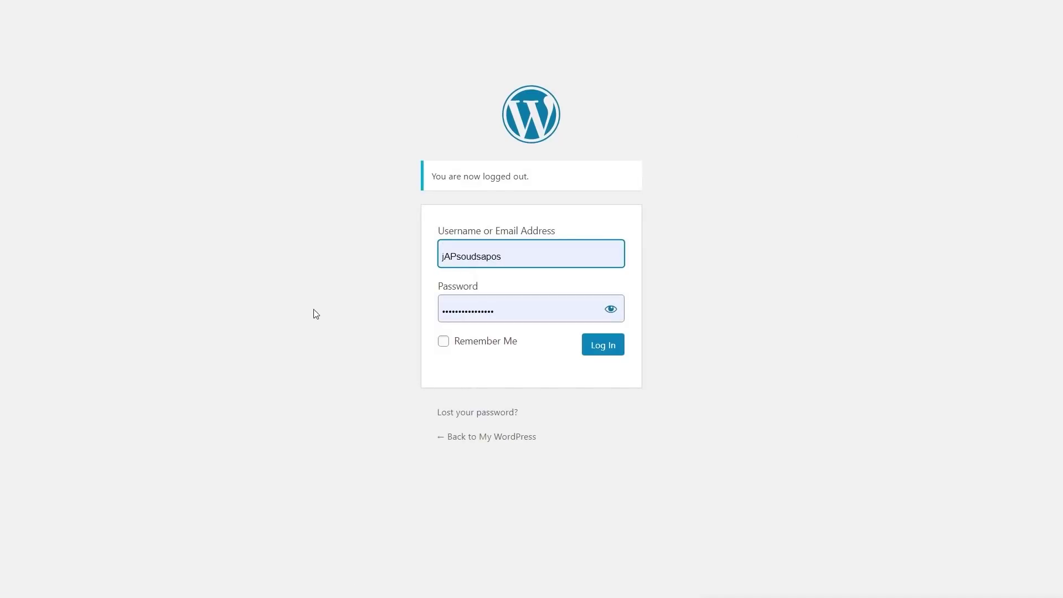
type("j")
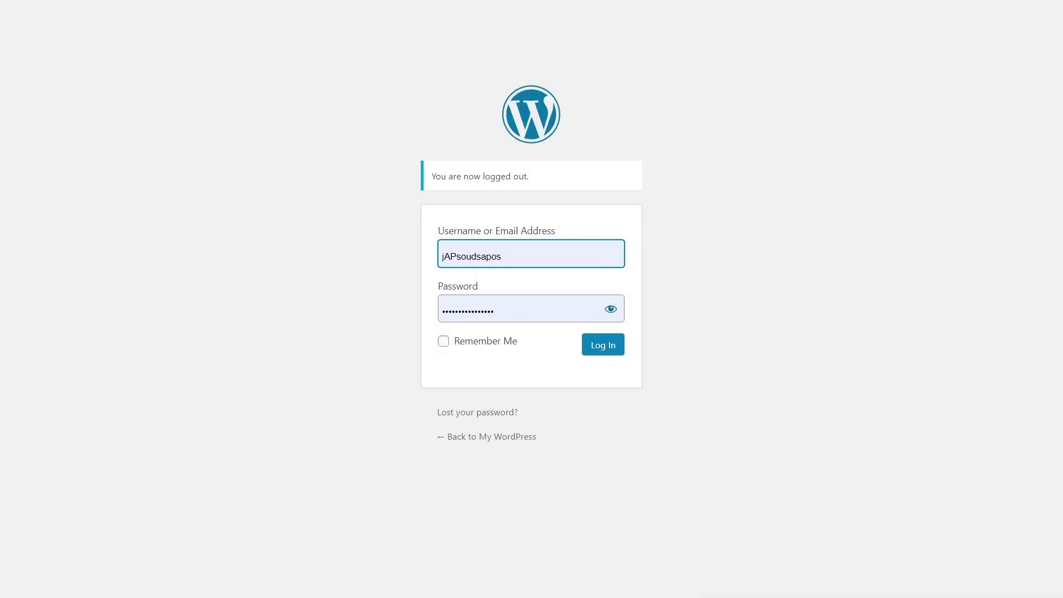